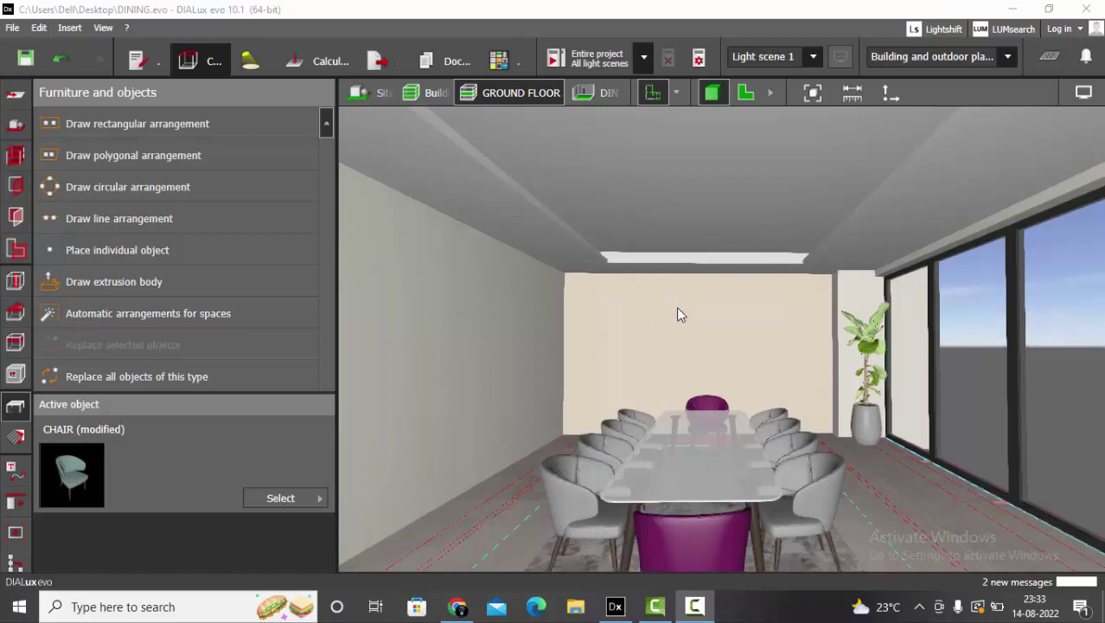
- Inspect the dining room in 3D, then show the ground floor's plan view around the dining table
scroll(676, 306, down, 3)
right_drag(732, 330, 821, 377)
drag(823, 383, 734, 322)
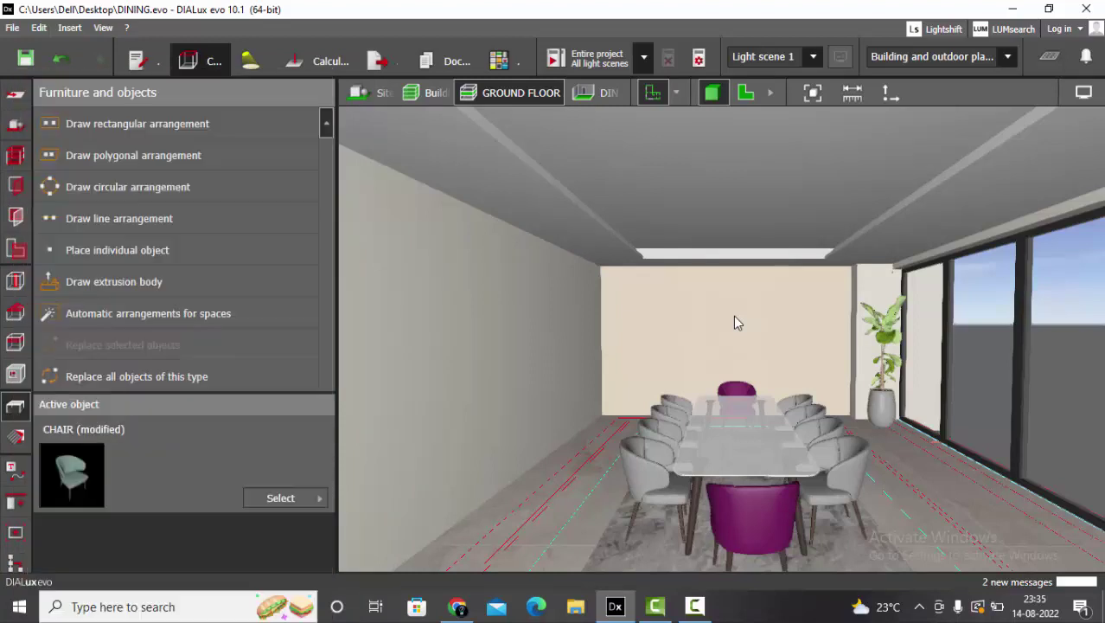
click(745, 93)
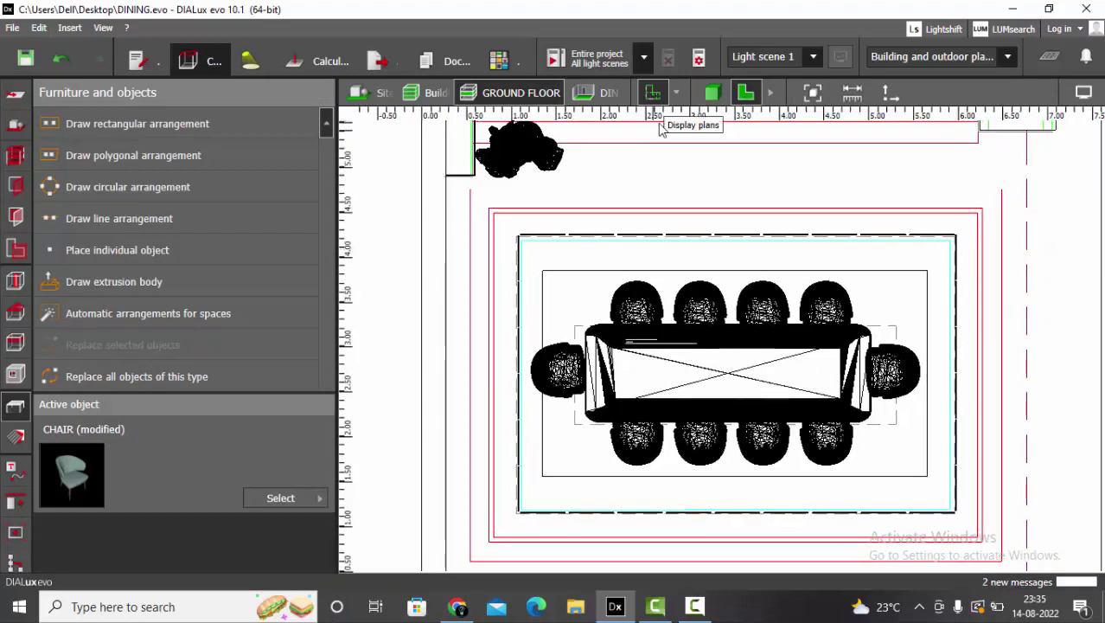
click(652, 94)
click(653, 95)
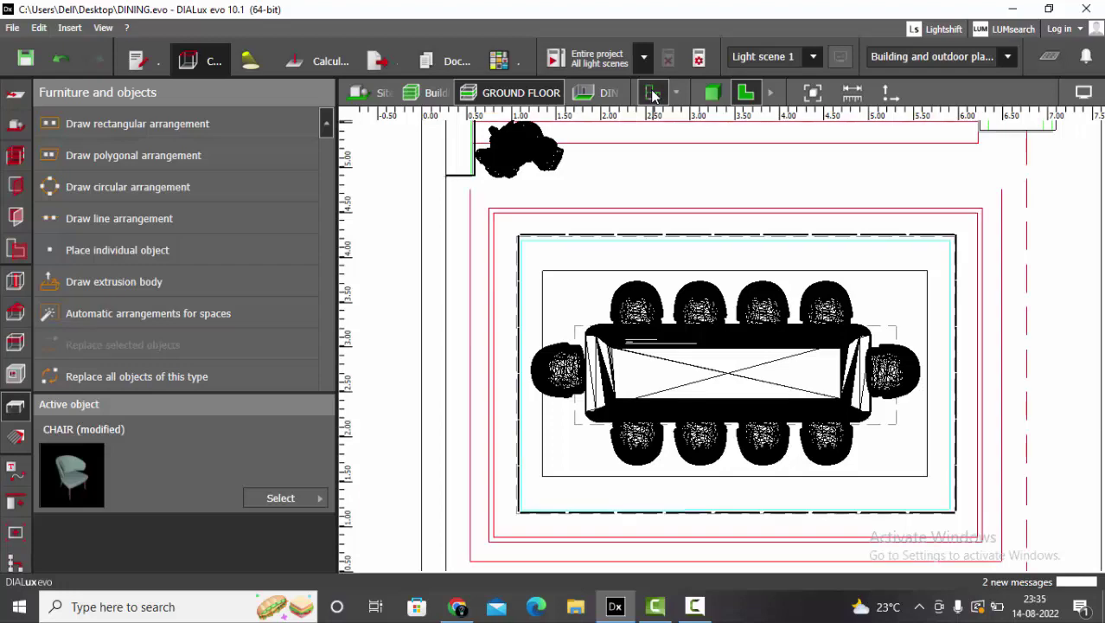
scroll(466, 212, down, 2)
scroll(528, 267, up, 2)
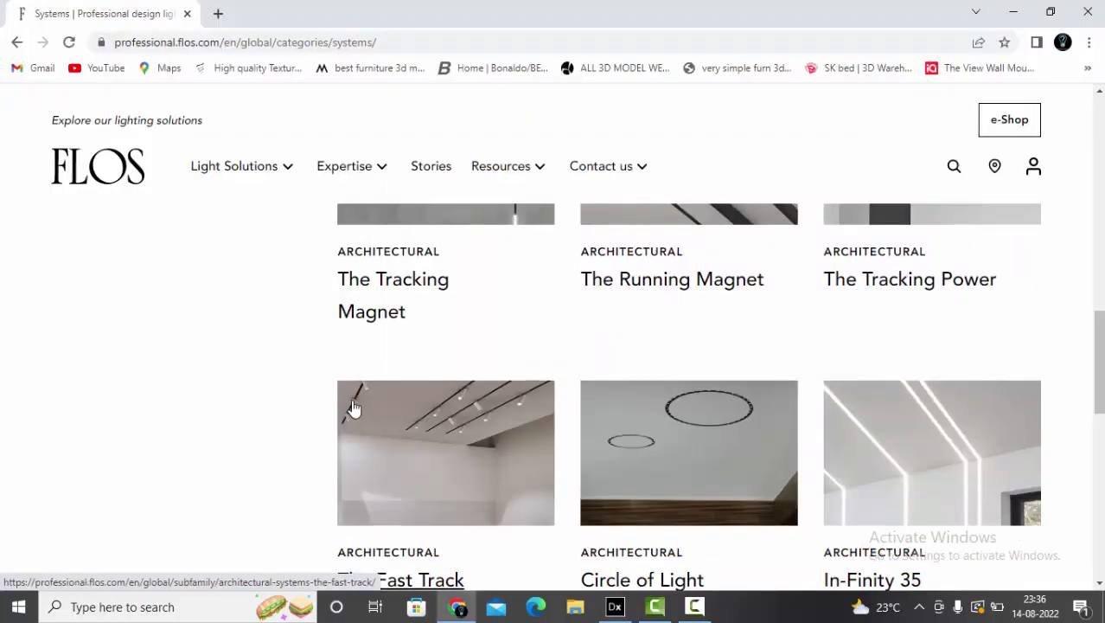
- On the Flos website, open The Running Magnet from the architectural lighting systems
scroll(353, 408, up, 1)
scroll(353, 408, up, 1)
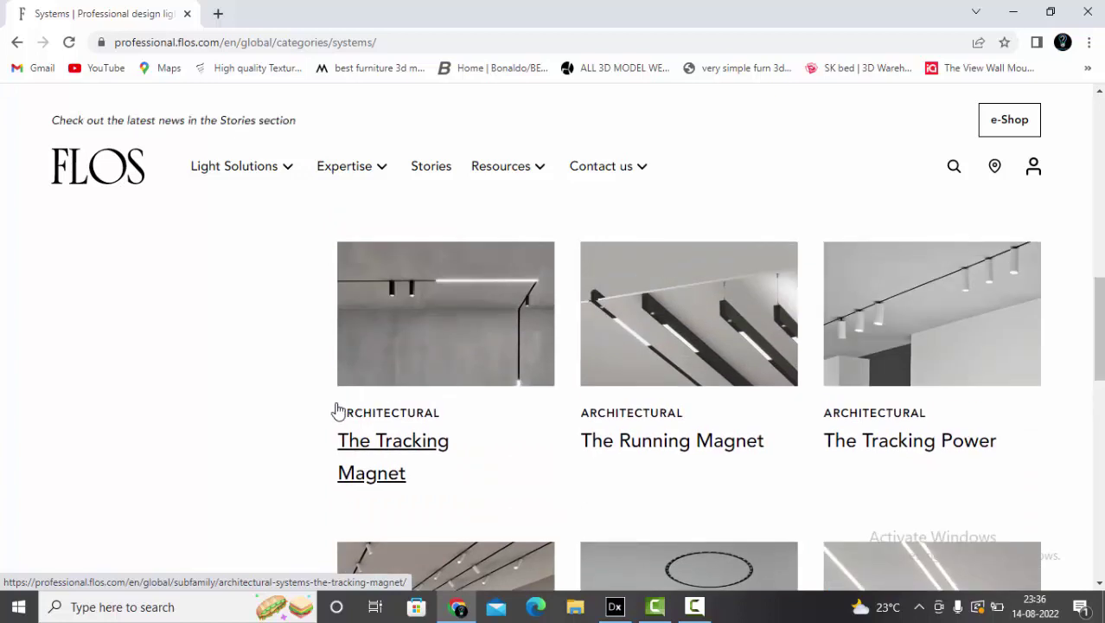
scroll(606, 329, down, 1)
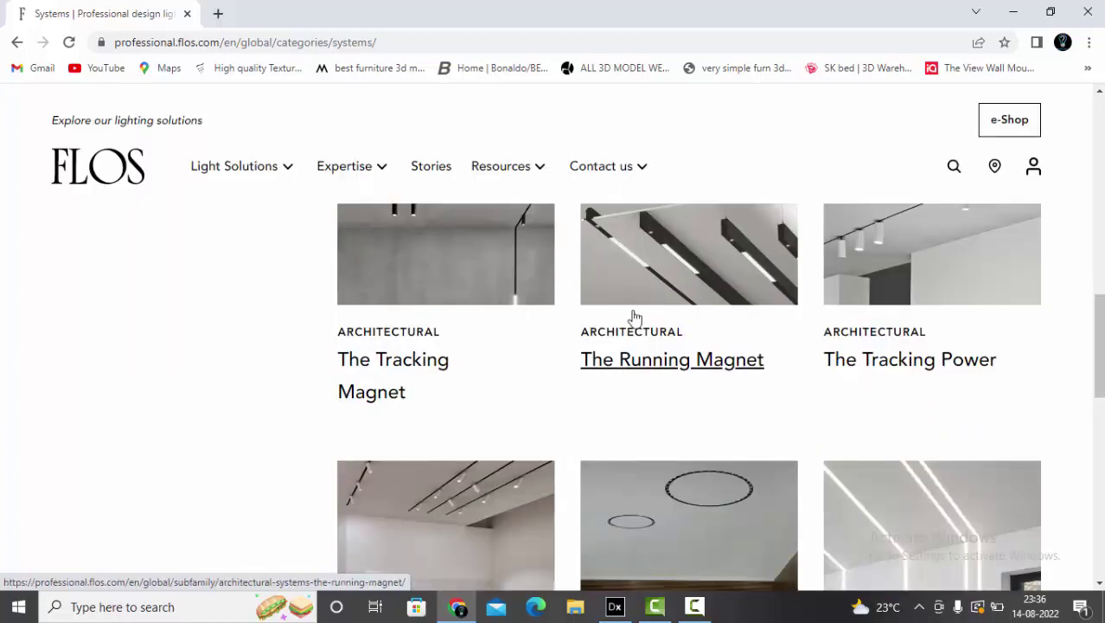
click(655, 269)
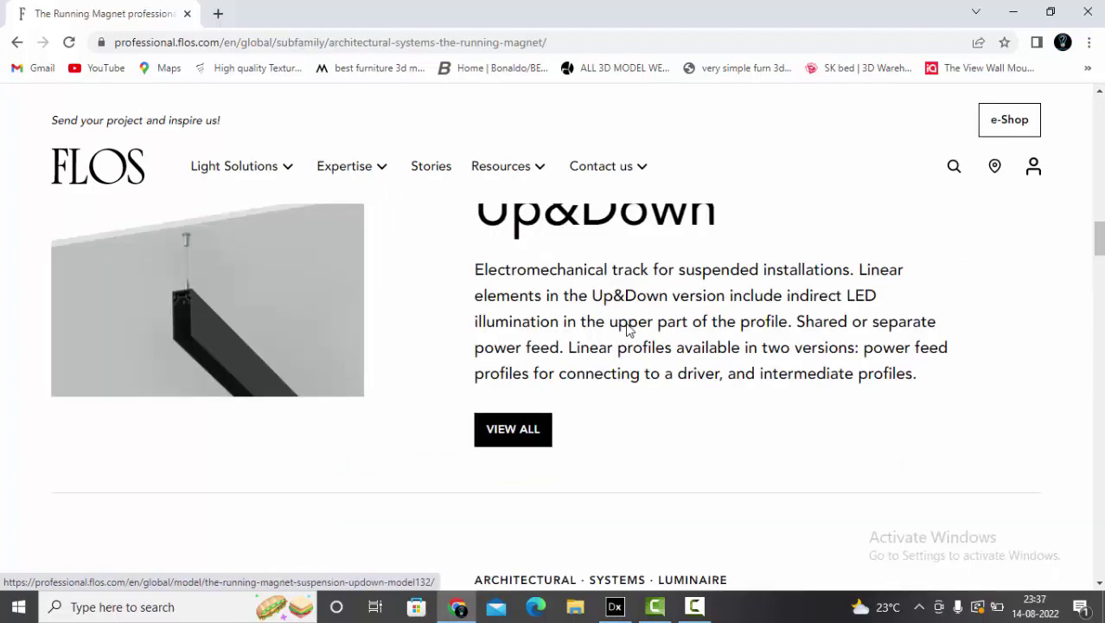
- Browse The Running Magnet modules and open the Light Shadow and Spot Module product pages in separate tabs
scroll(629, 331, down, 7)
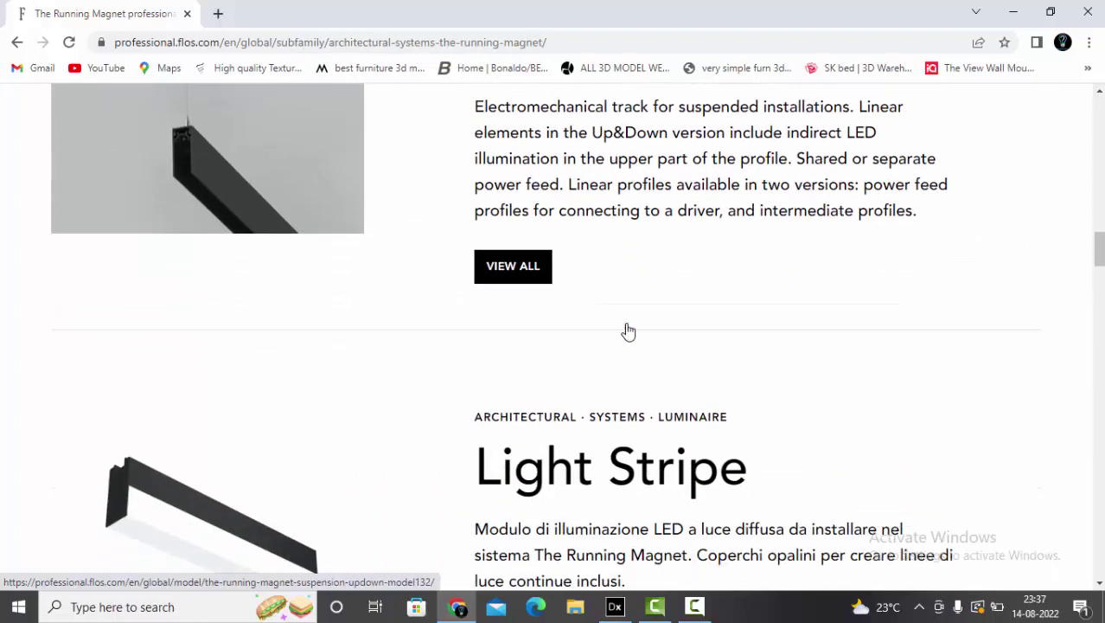
scroll(629, 330, down, 4)
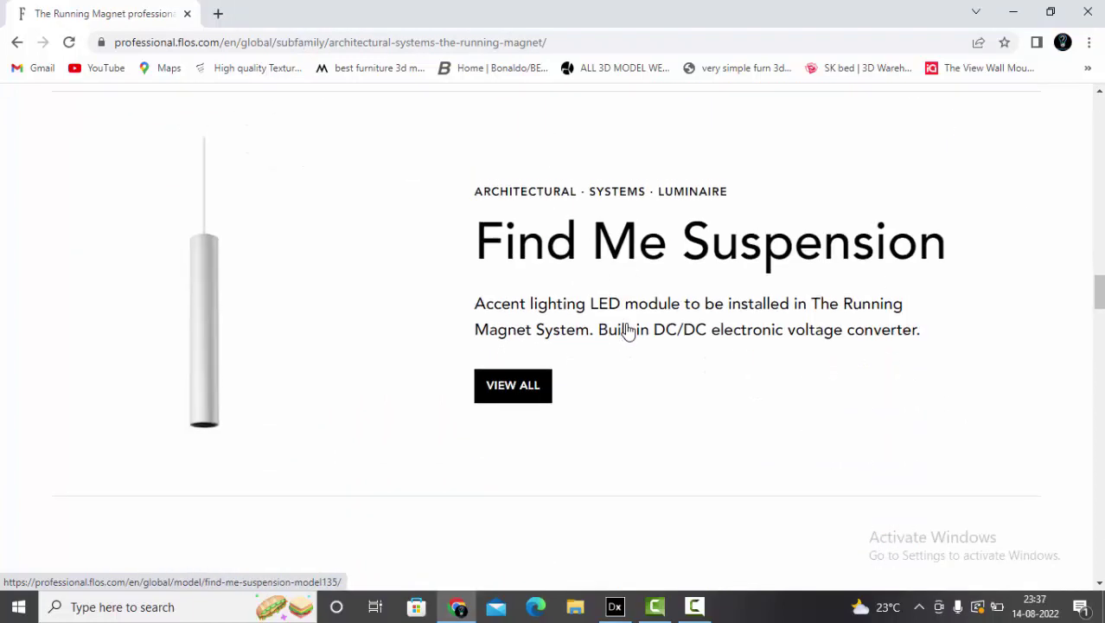
scroll(628, 331, down, 10)
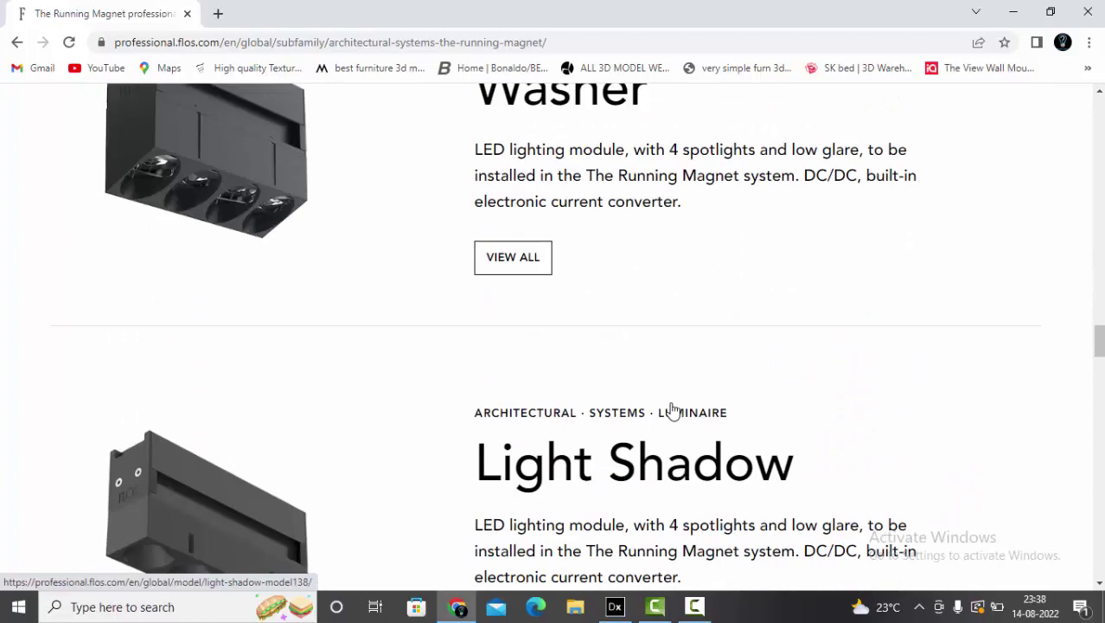
middle_click(501, 313)
scroll(223, 271, down, 2)
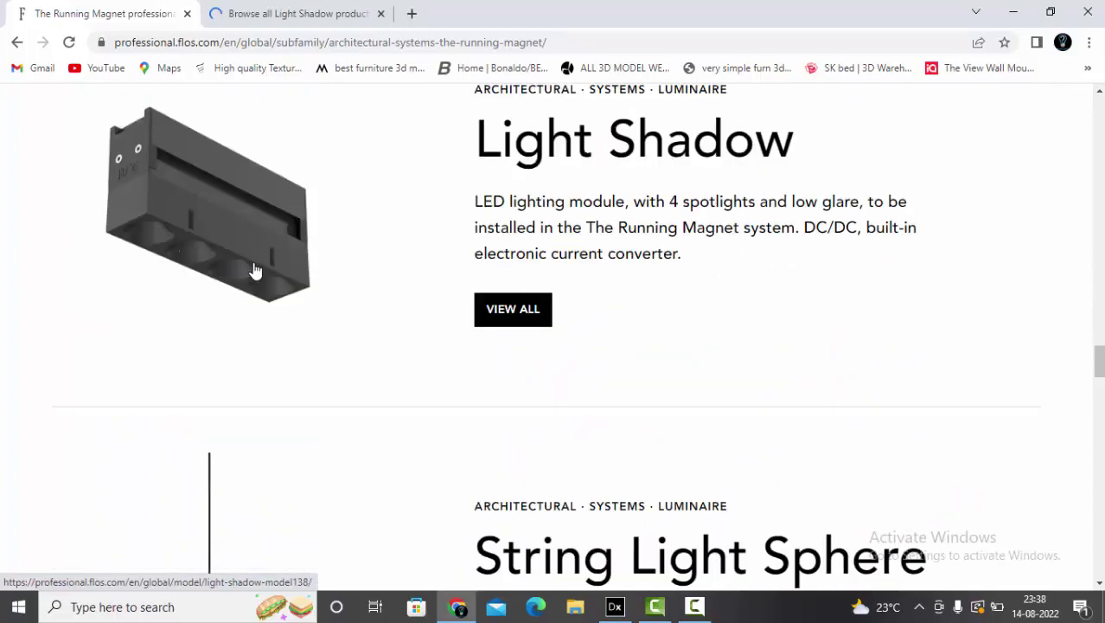
scroll(281, 290, down, 13)
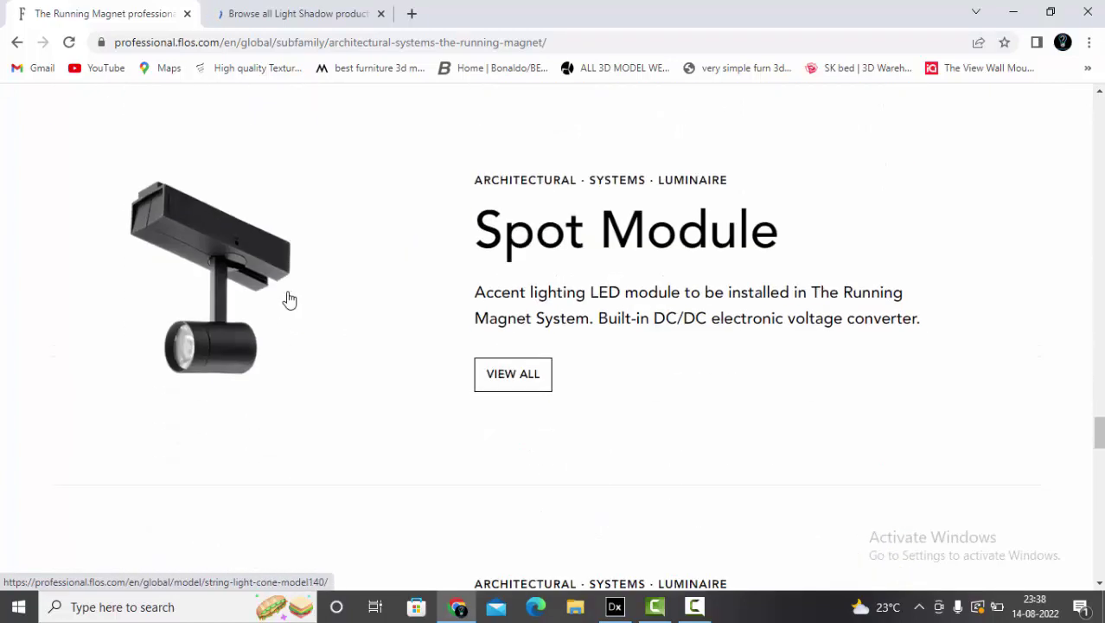
middle_click(547, 227)
- Look through the remaining Running Magnet modules and open the Light Stripe product page in its own tab
scroll(520, 255, down, 6)
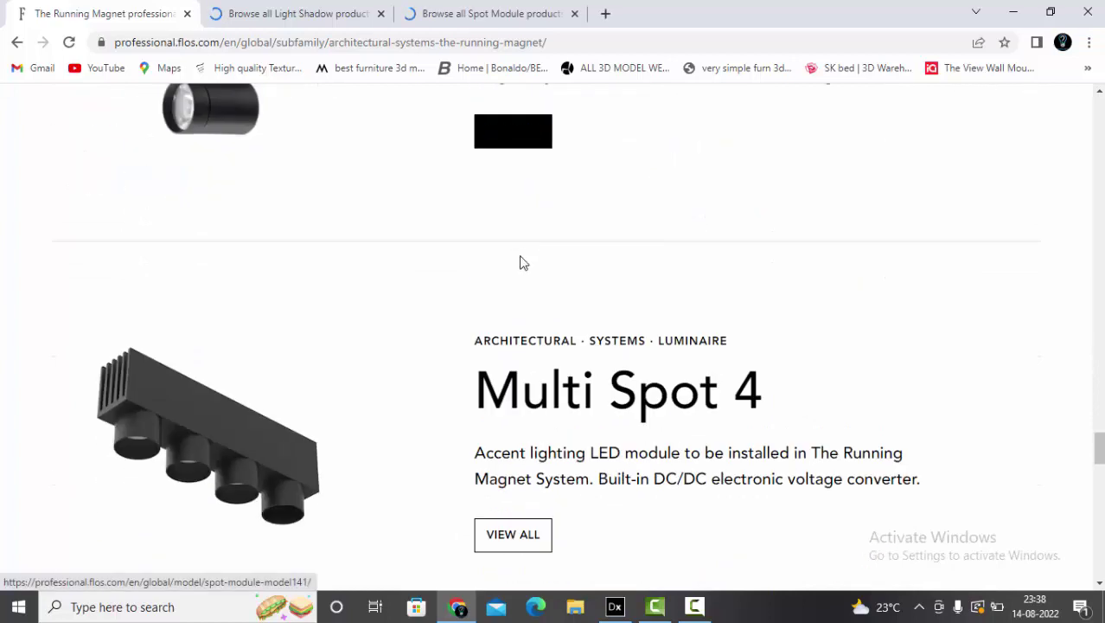
scroll(522, 279, down, 14)
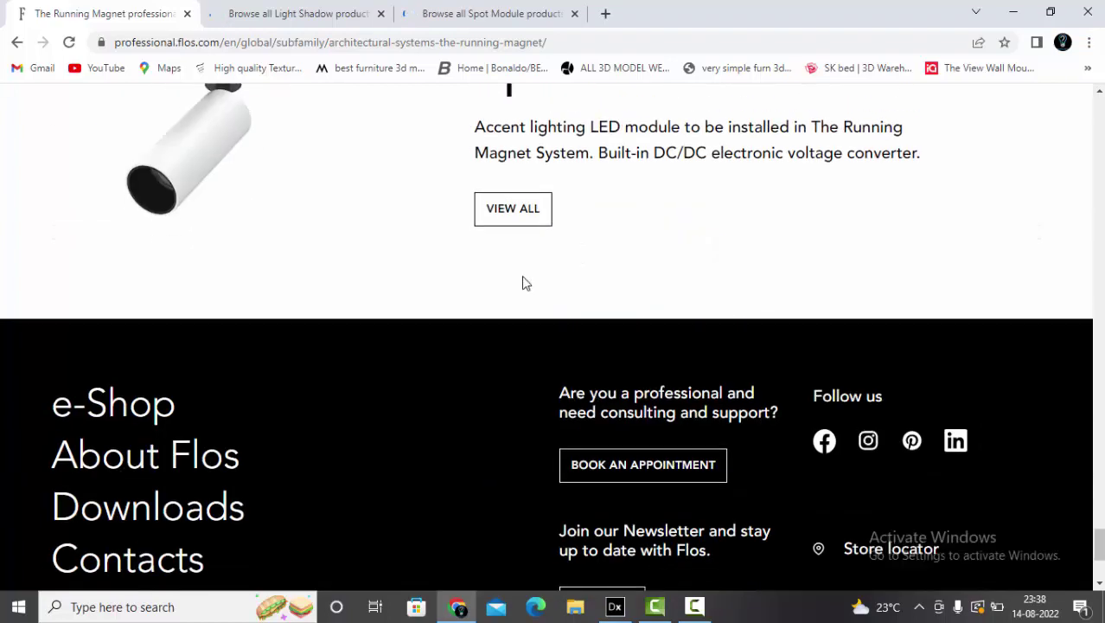
scroll(554, 320, up, 20)
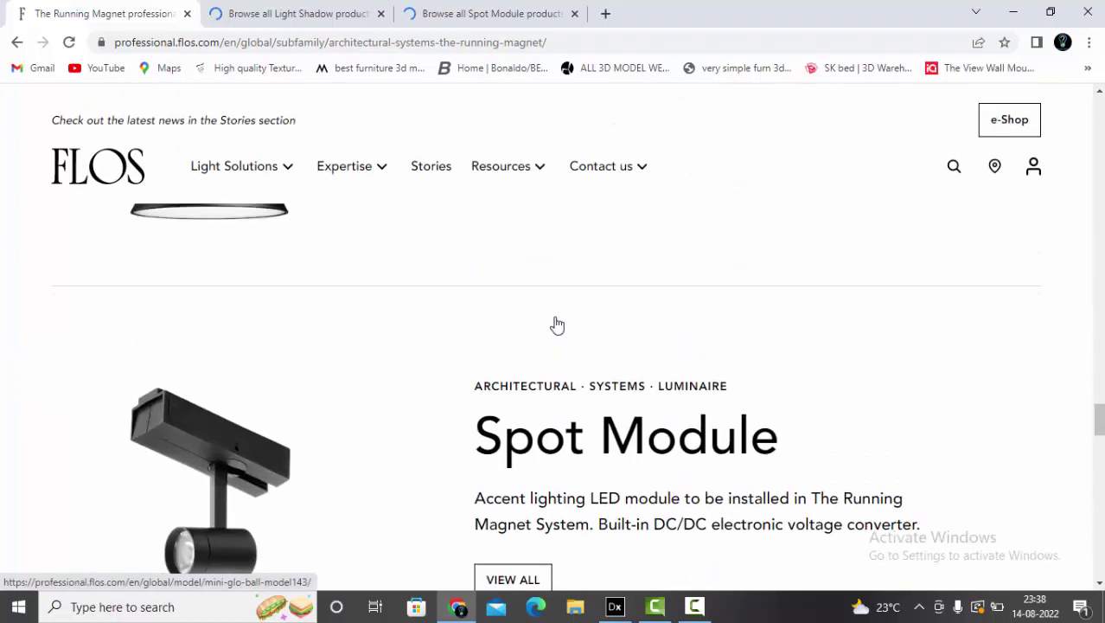
scroll(554, 320, up, 15)
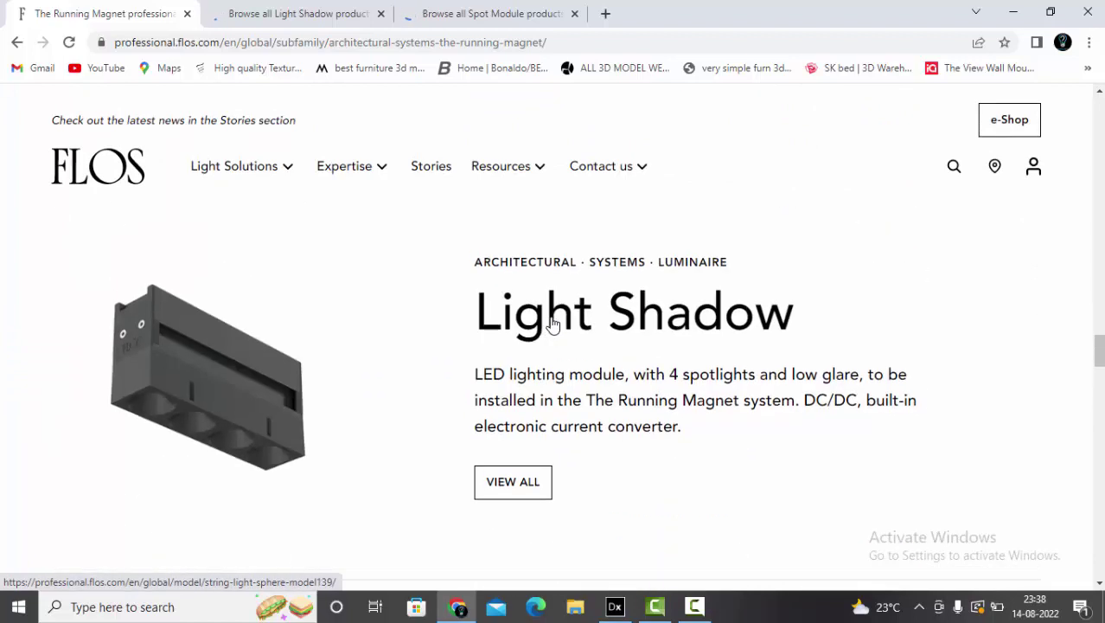
scroll(554, 323, up, 12)
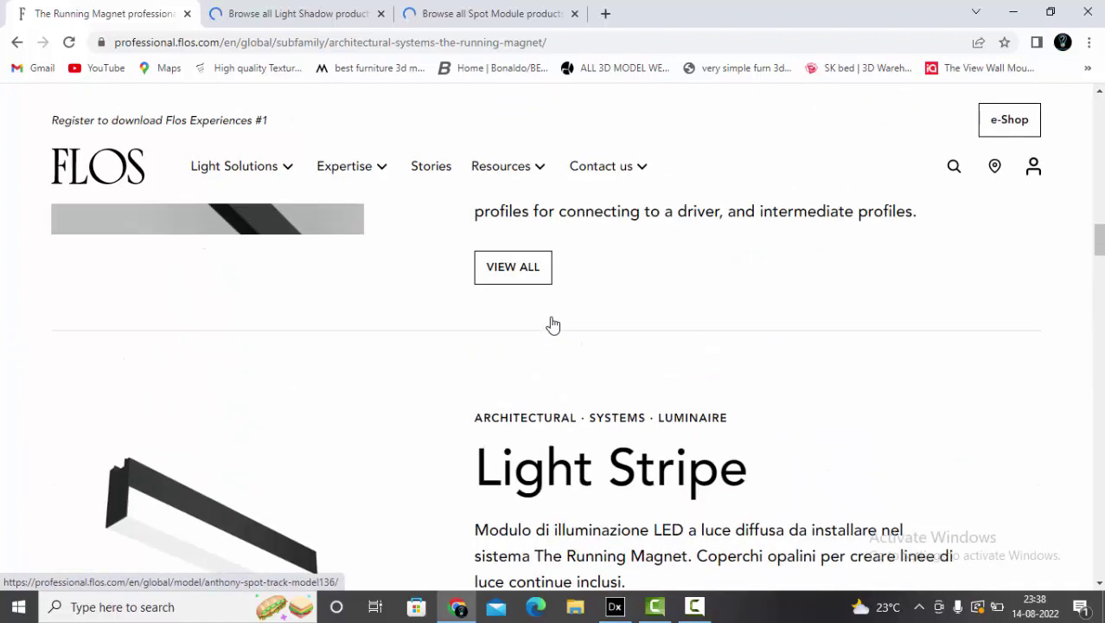
scroll(551, 323, down, 3)
right_click(571, 283)
click(637, 292)
click(316, 19)
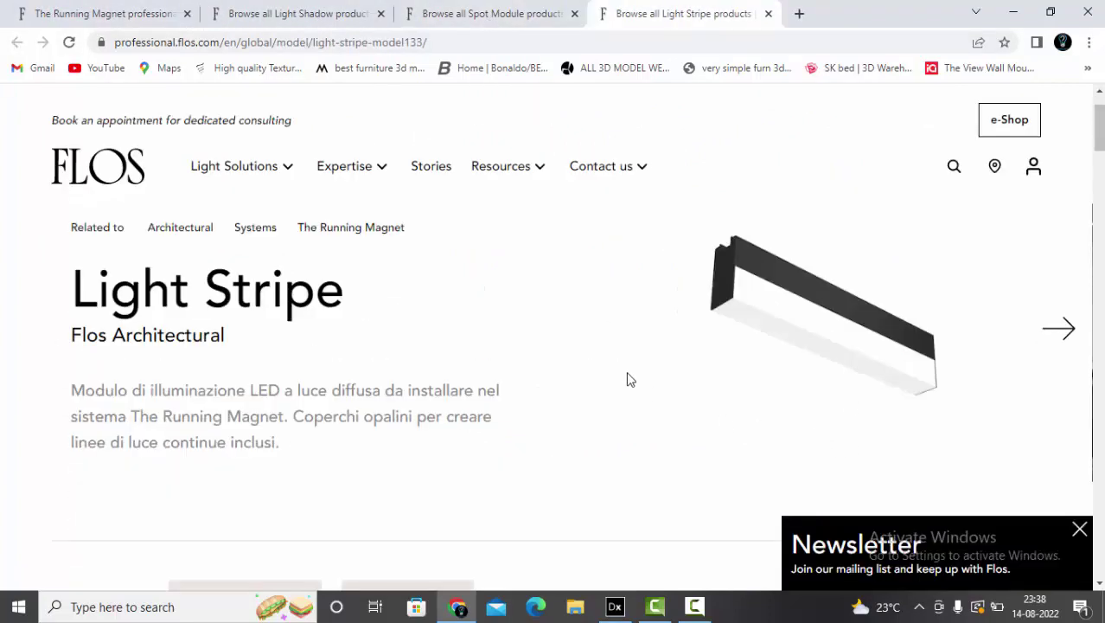
- Review the Spot Module luminaires and view the photometric file download on the Casambi integrated 03.6303.14BCB product page
scroll(630, 379, down, 5)
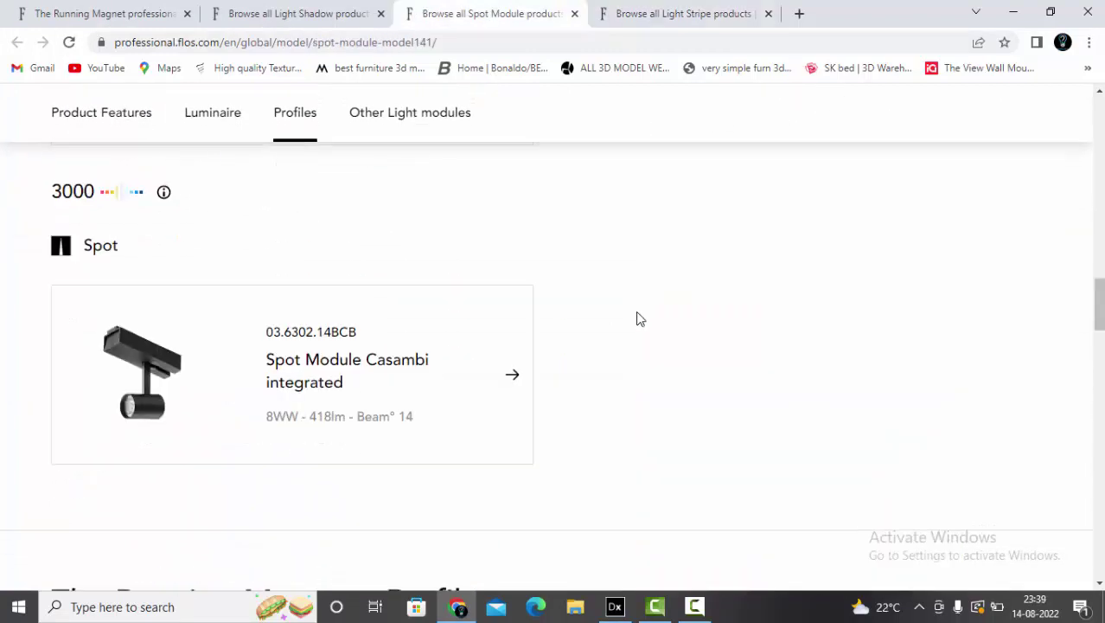
scroll(637, 319, up, 4)
scroll(376, 388, down, 3)
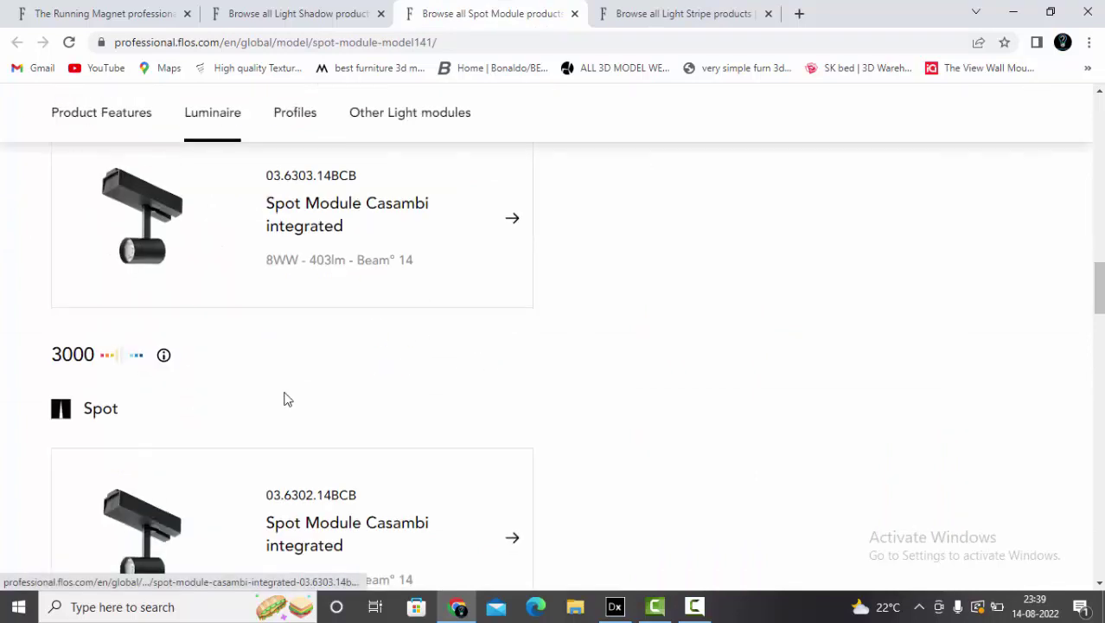
scroll(431, 440, up, 3)
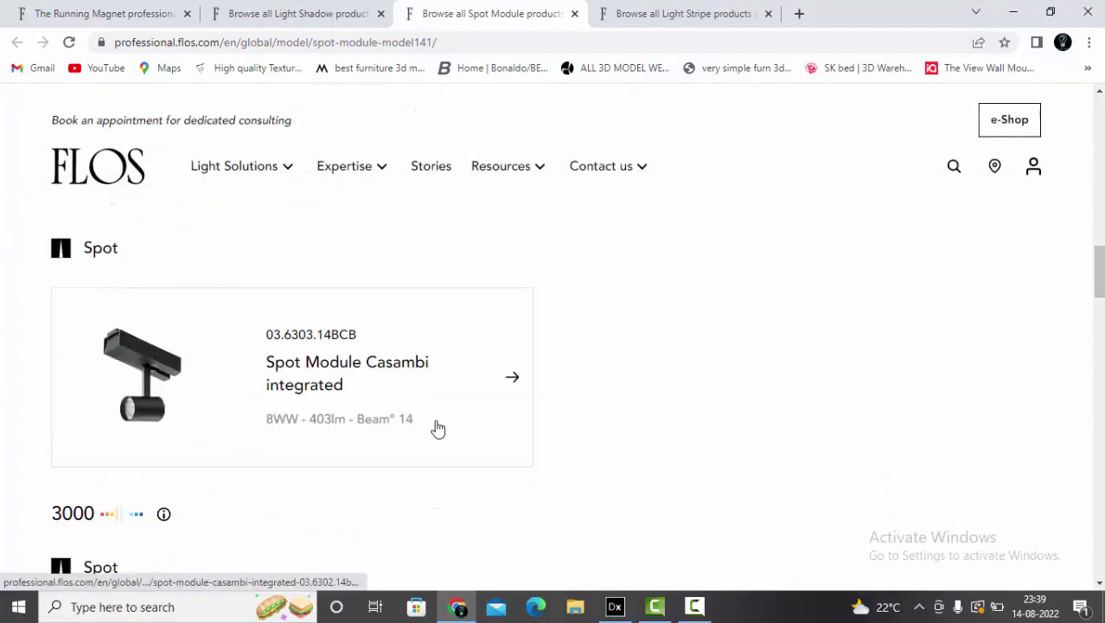
scroll(434, 427, down, 1)
scroll(519, 368, up, 2)
scroll(571, 336, up, 3)
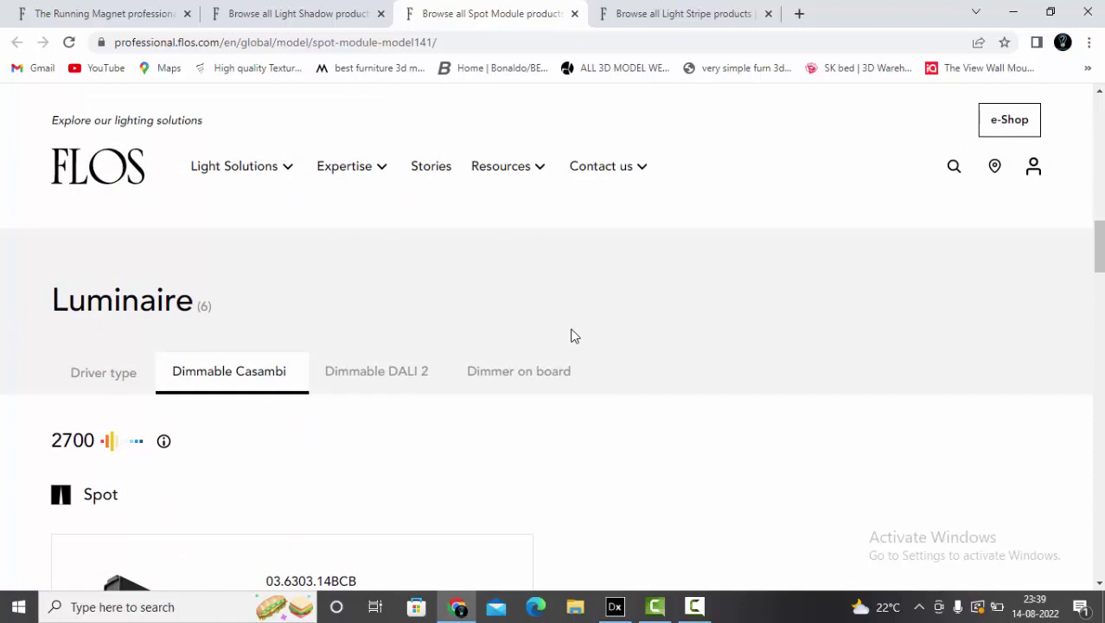
scroll(536, 341, down, 15)
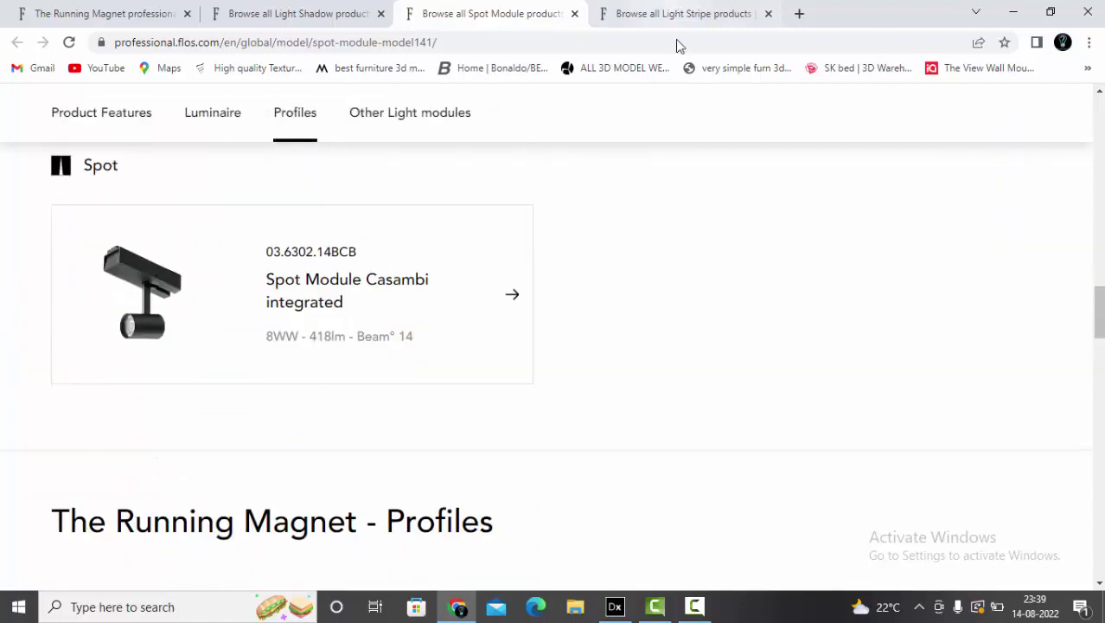
scroll(501, 293, up, 12)
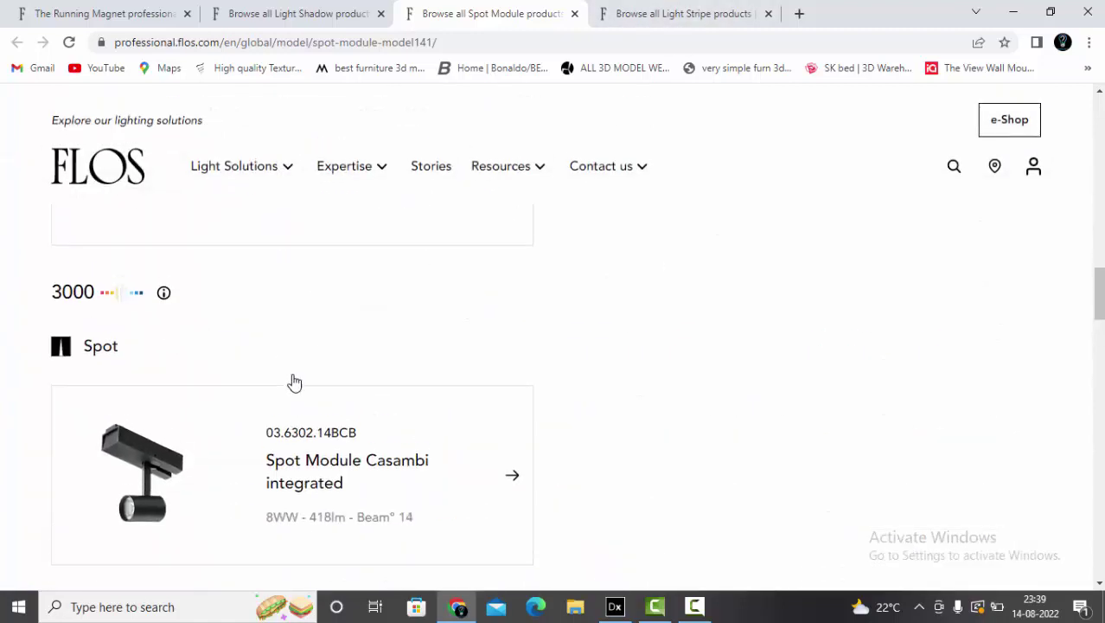
click(325, 274)
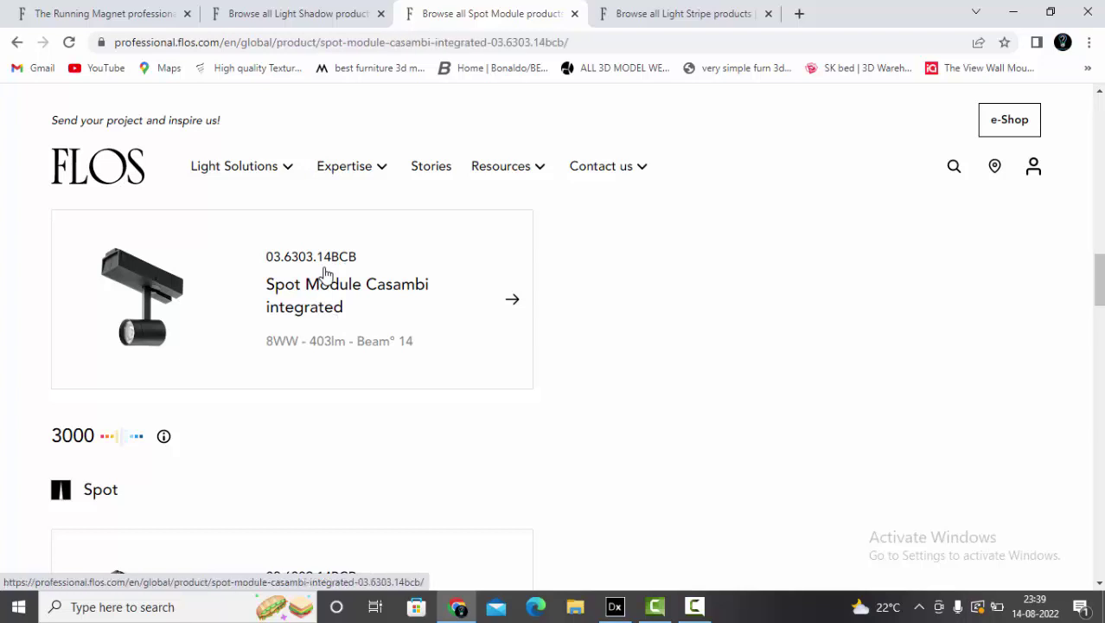
scroll(626, 318, down, 10)
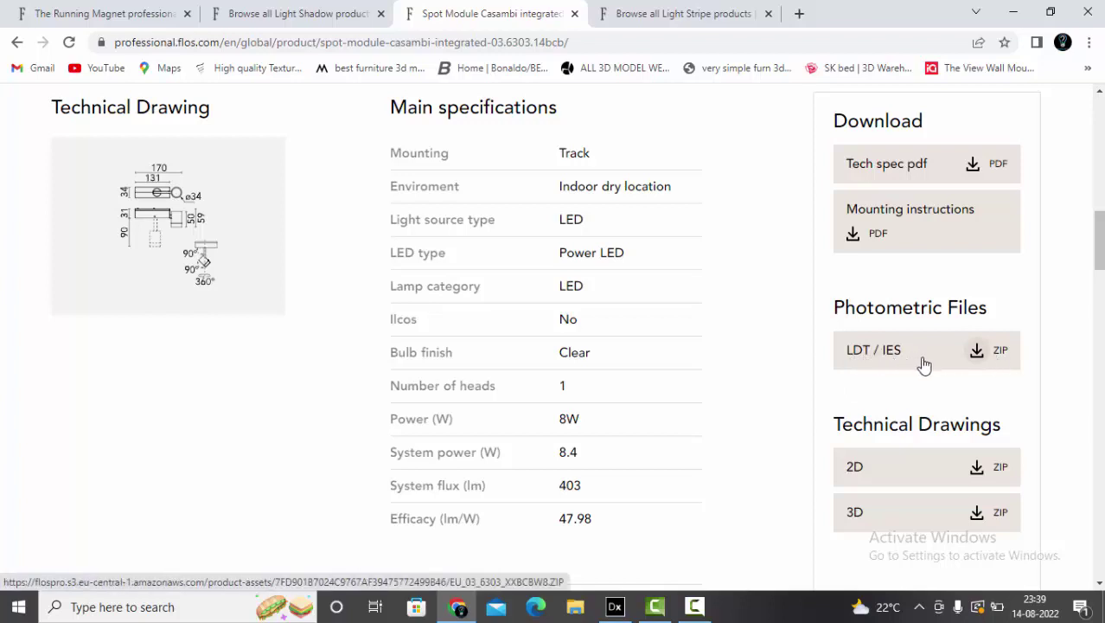
- Show the desktop and move the group of three IES photometric files higher up on it
click(975, 606)
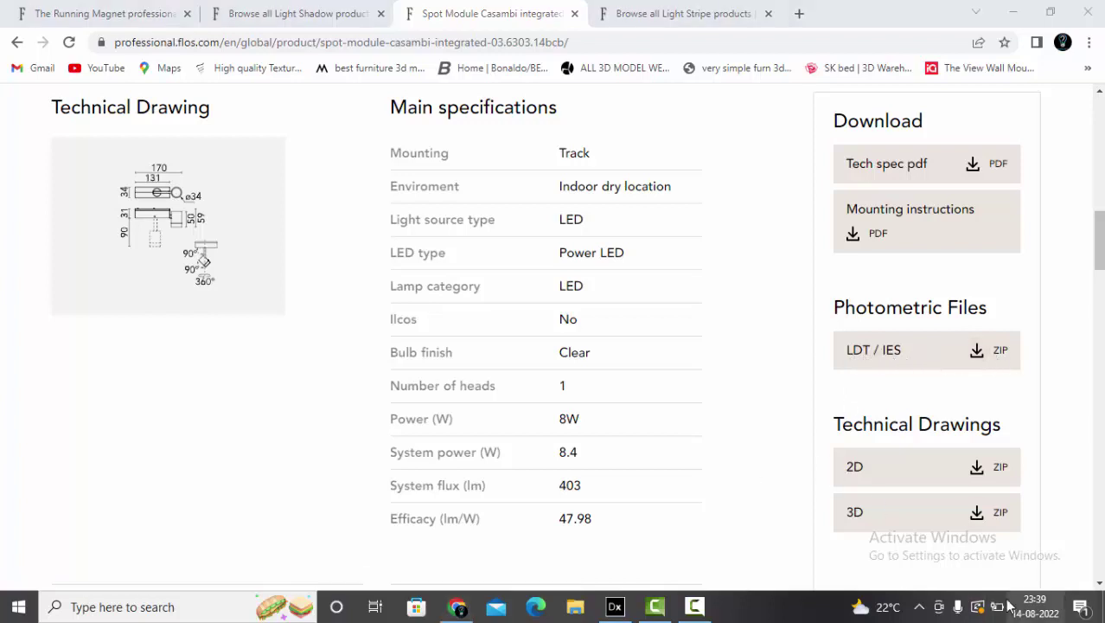
click(1101, 605)
drag(903, 555, 706, 279)
drag(820, 347, 817, 195)
click(691, 254)
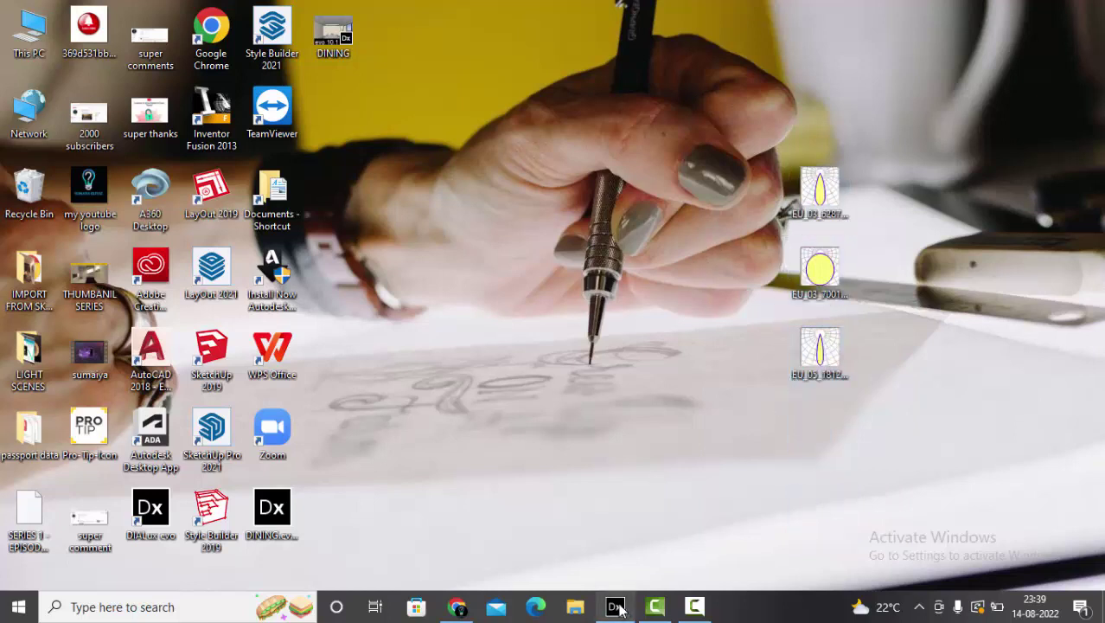
- Switch to DIALux evo and import the luminaire file EU_03_7001_XX_XXW7.5.IES from the desktop in the luminaire planning mode
click(615, 607)
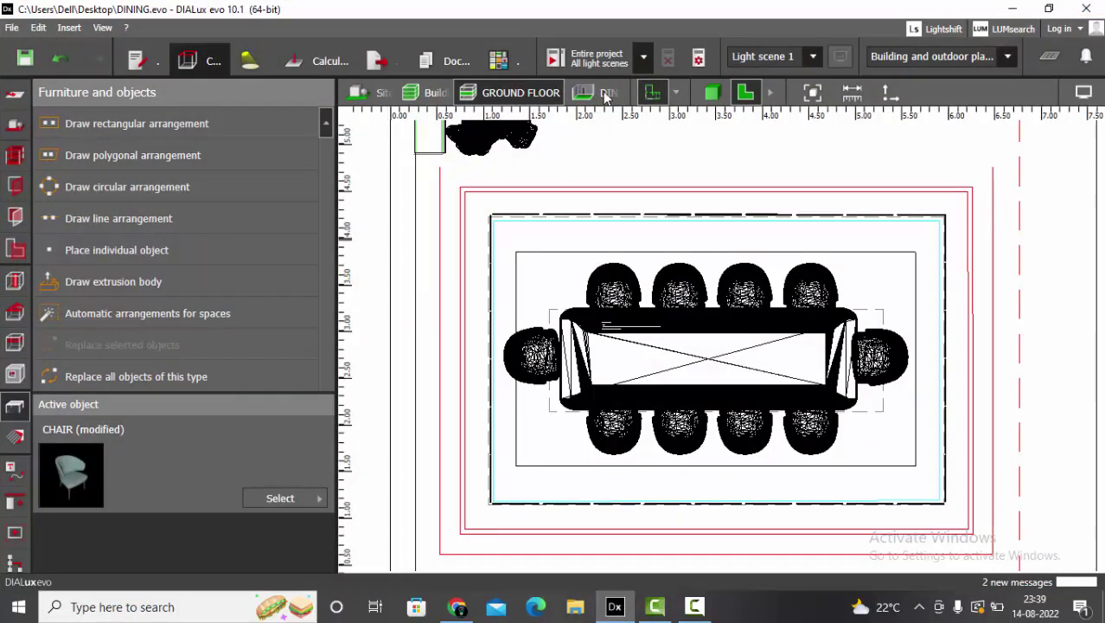
click(246, 64)
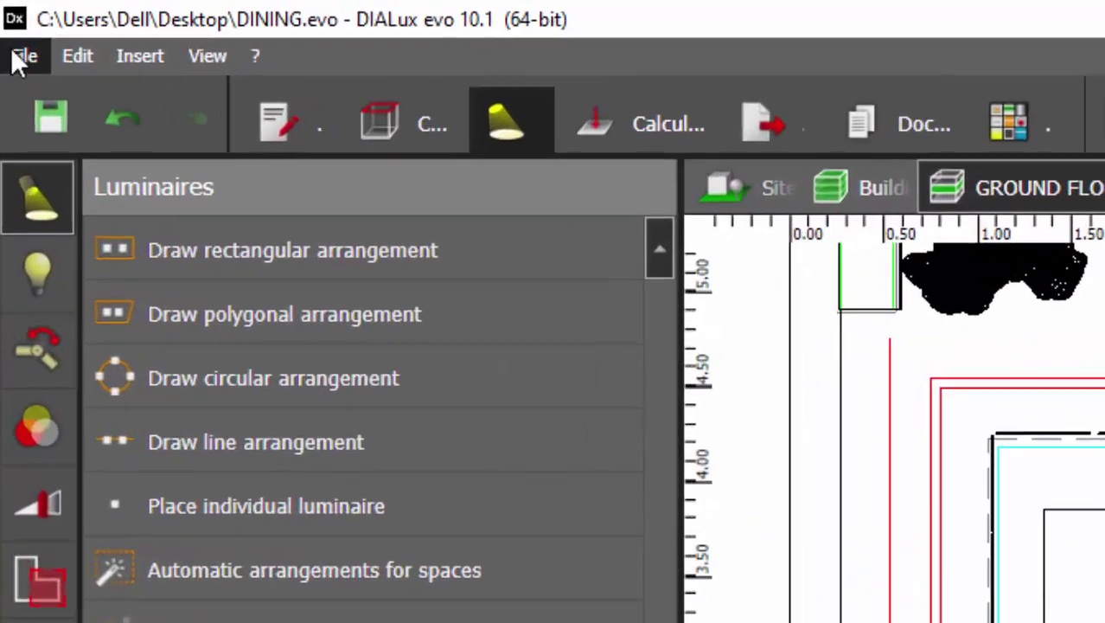
click(19, 55)
mouse_move(54, 299)
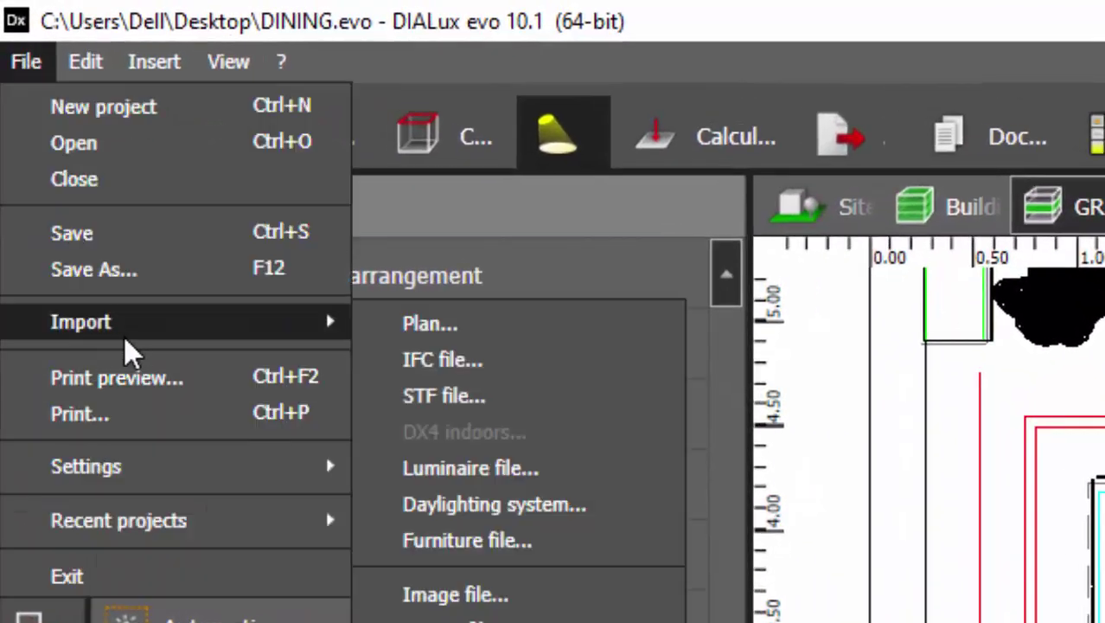
click(505, 471)
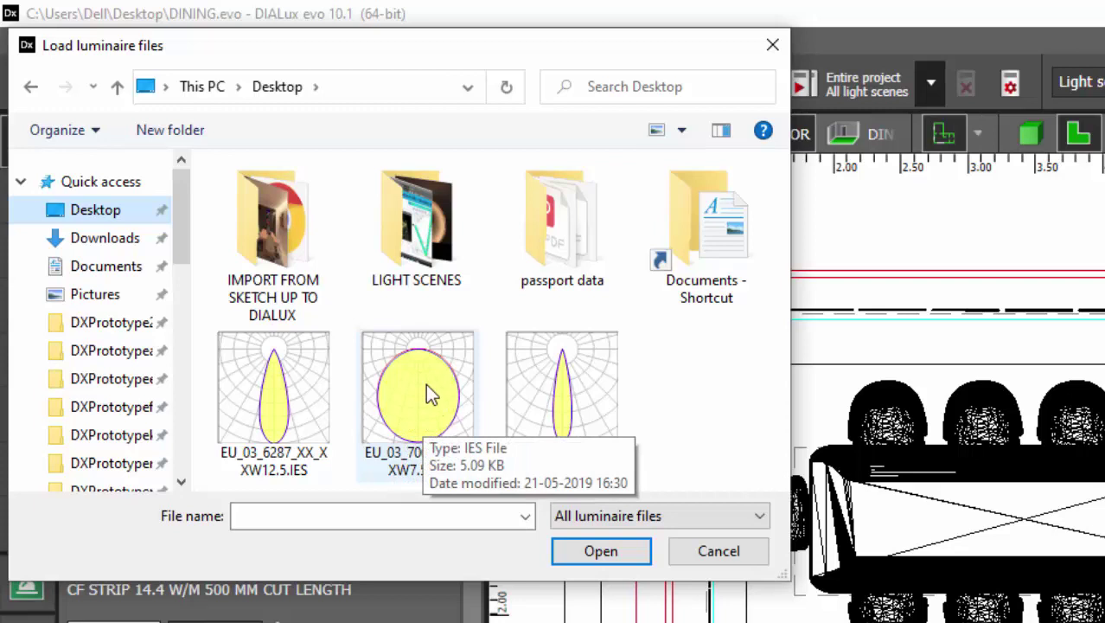
click(430, 393)
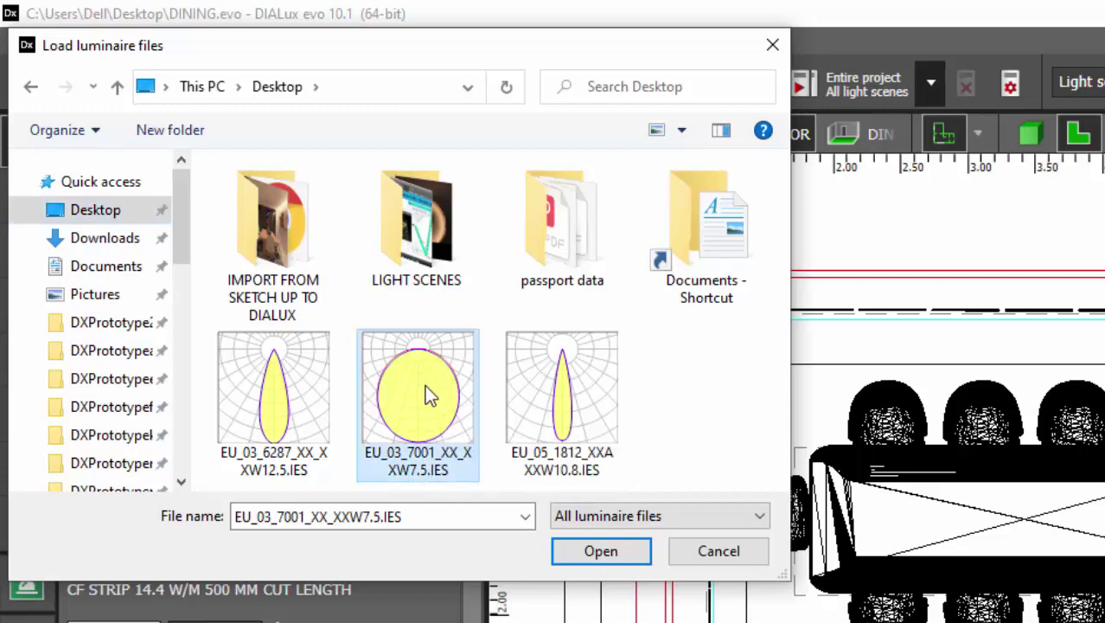
click(586, 551)
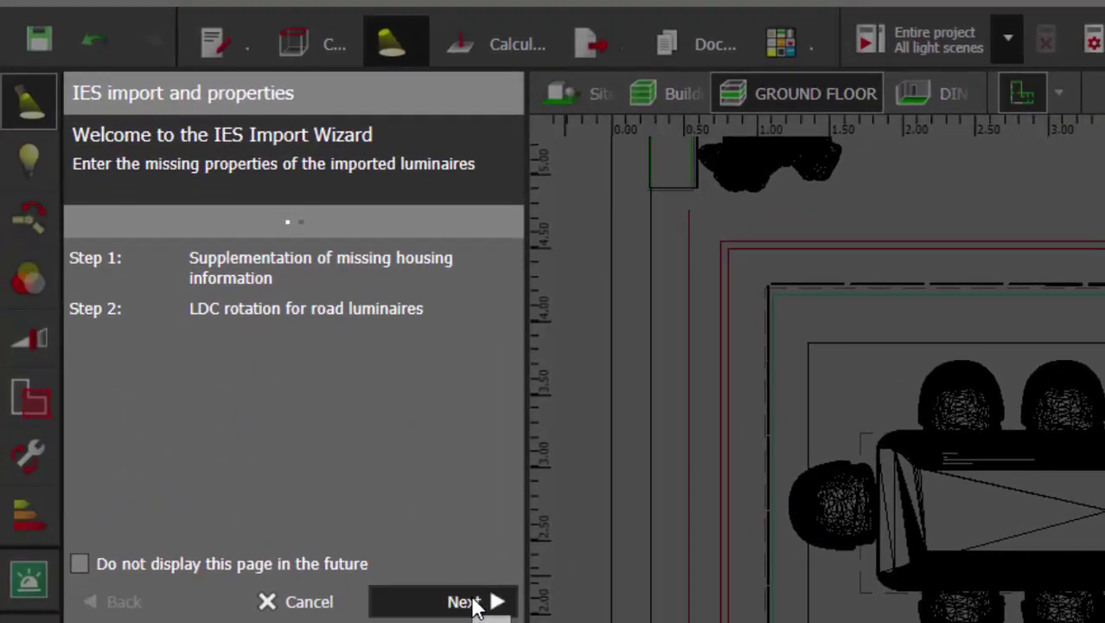
- Set the light strip's housing height to 0.003 m and complete the IES import
click(454, 602)
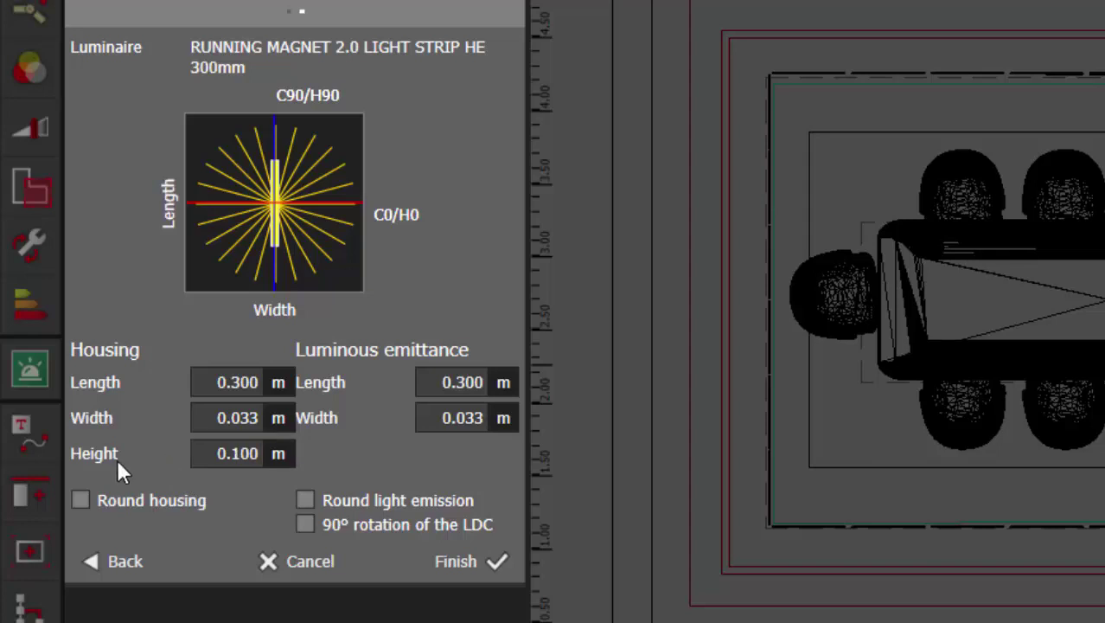
double_click(216, 463)
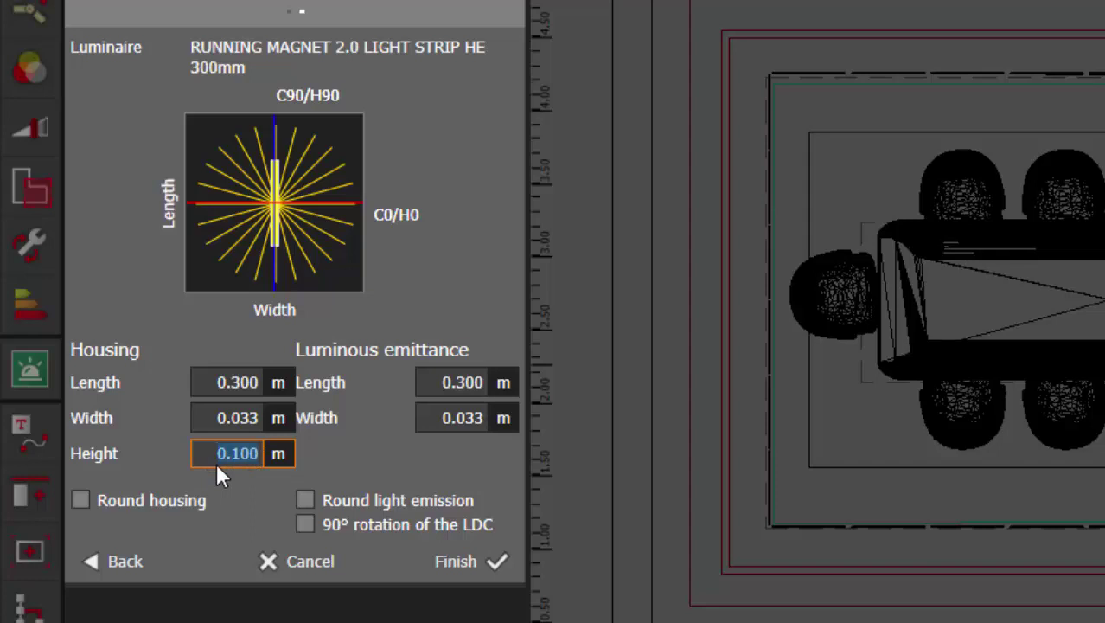
text(.003)
click(486, 562)
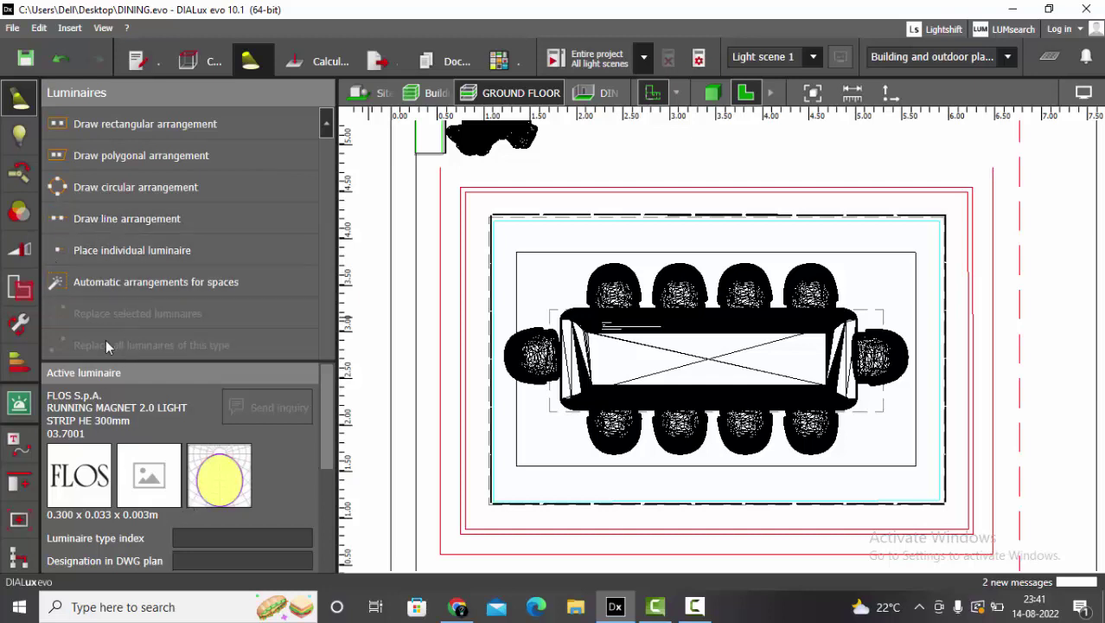
- Draw a line arrangement of two light strips, about 5.517 m long, along the red track line between the dining table and the windows
click(117, 229)
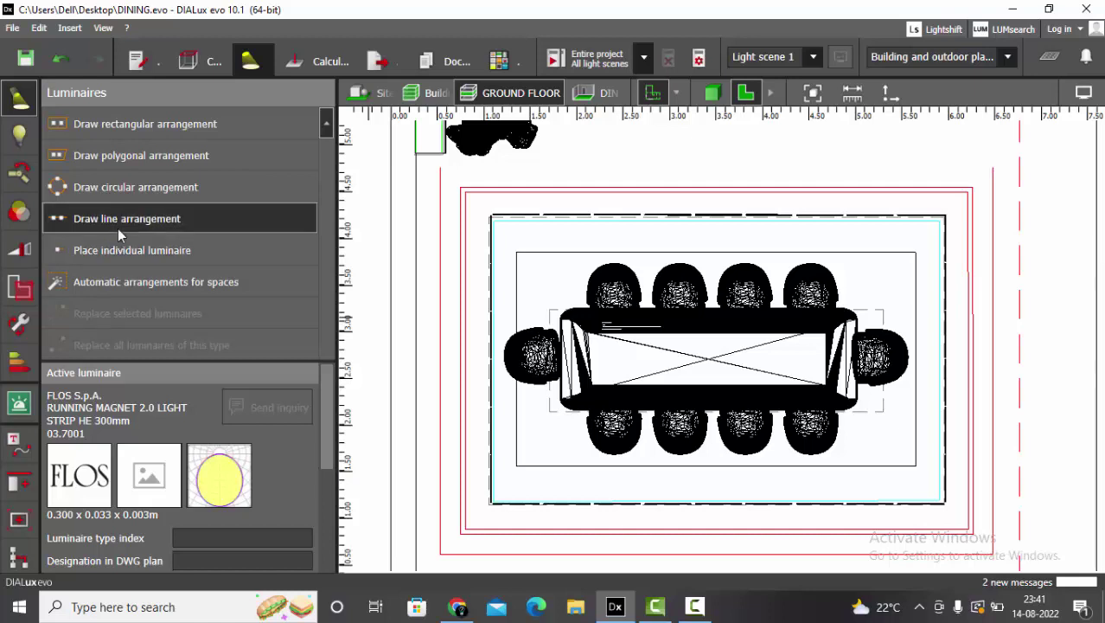
scroll(451, 197, up, 4)
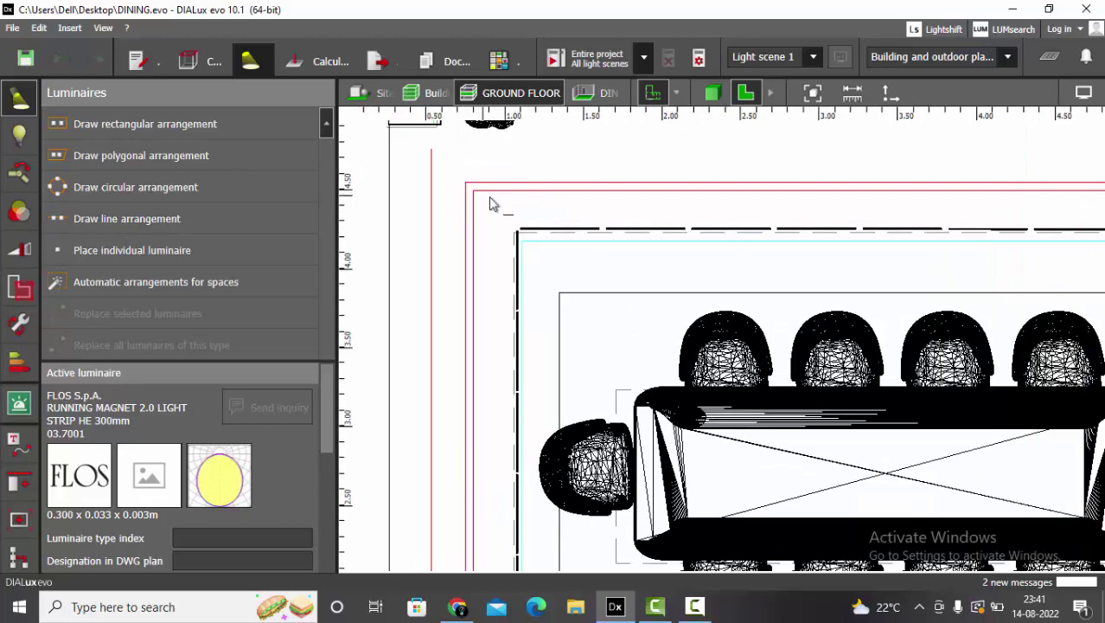
click(447, 202)
scroll(446, 205, down, 4)
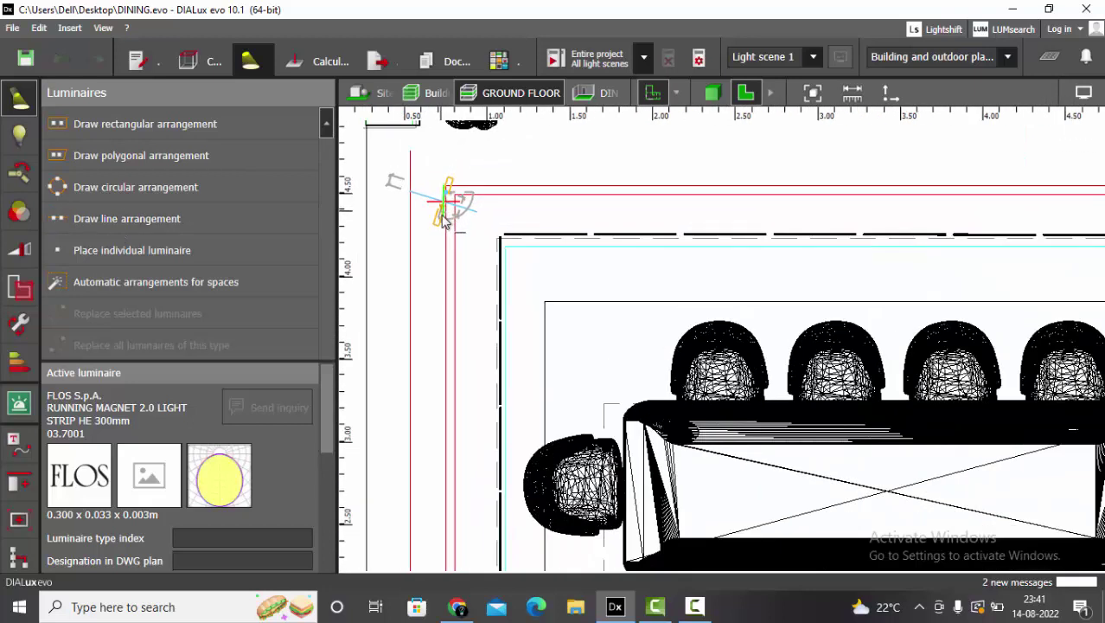
scroll(988, 203, up, 2)
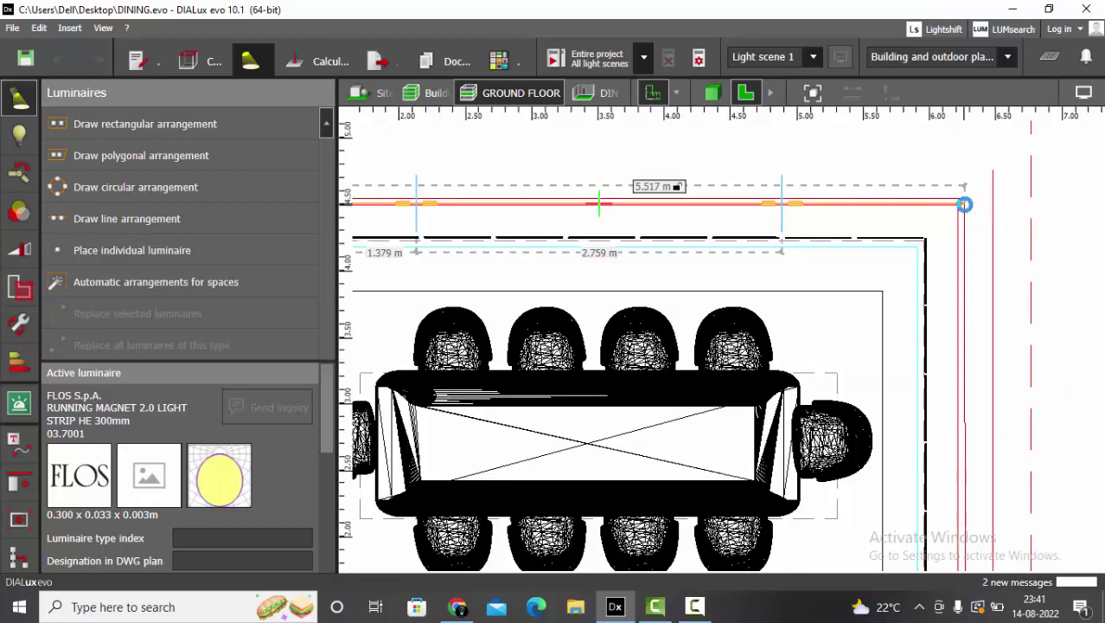
click(962, 248)
scroll(503, 249, up, 2)
scroll(625, 278, down, 2)
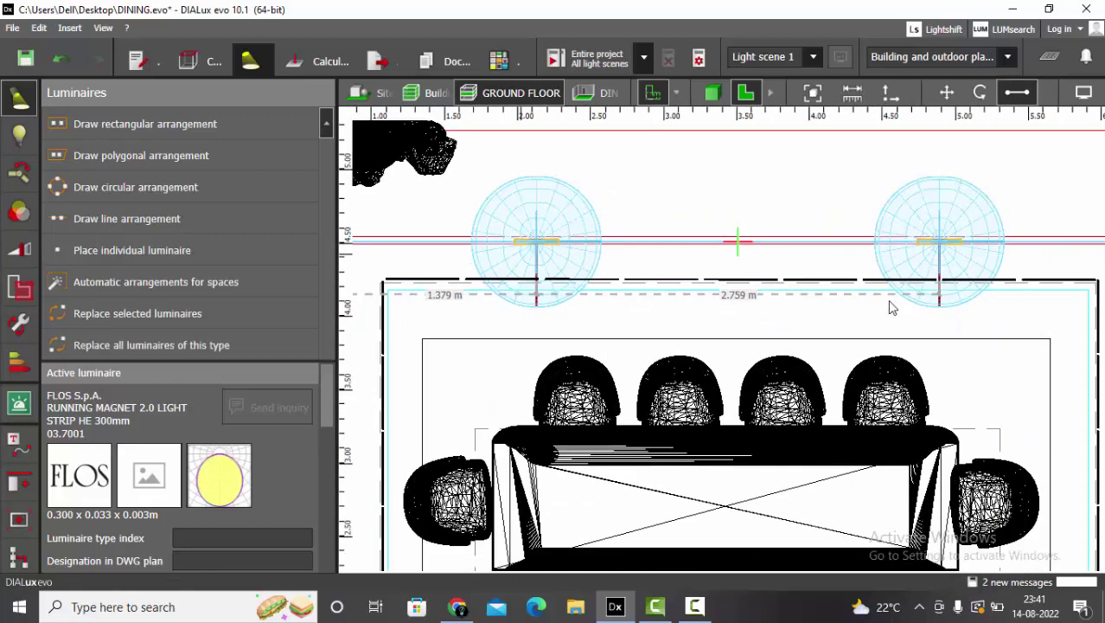
scroll(751, 253, up, 2)
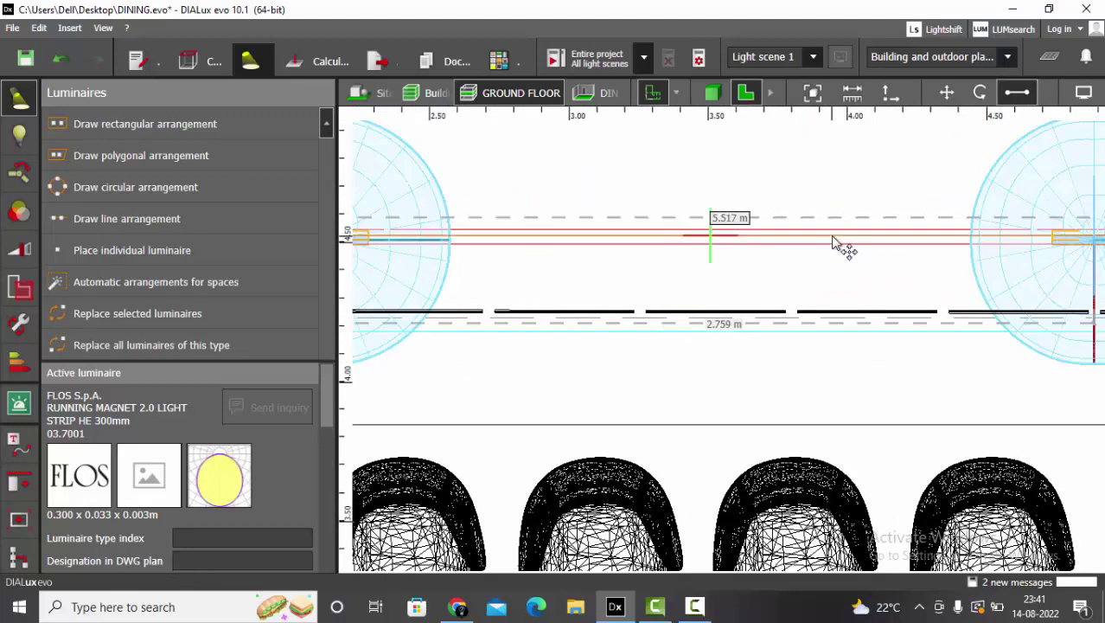
scroll(833, 243, down, 3)
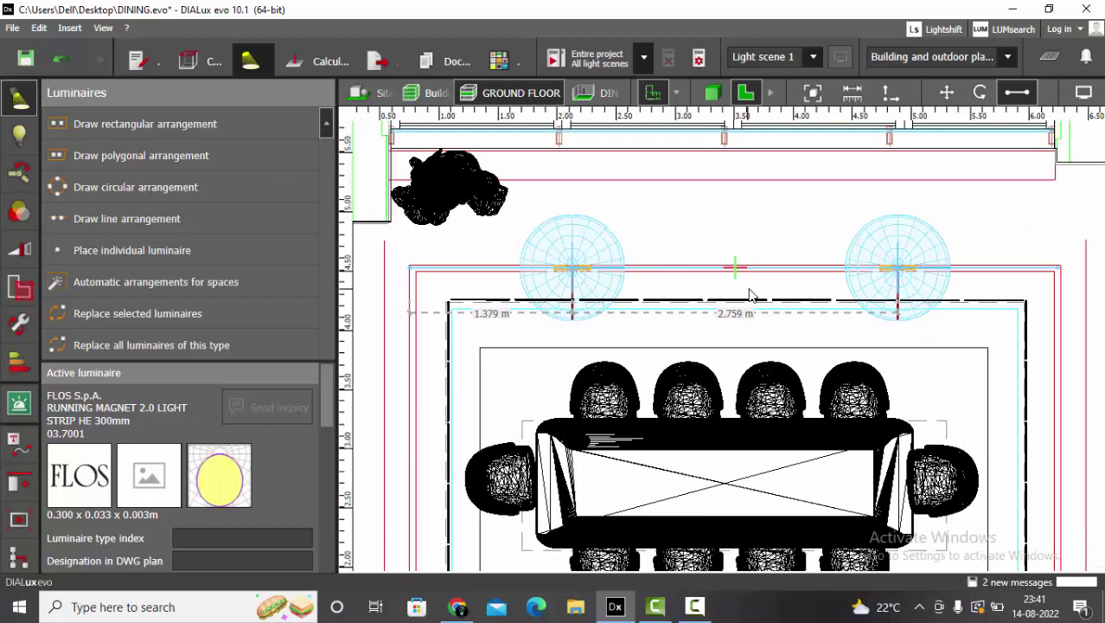
- Examine the two light strips on the ceiling beside the windows in 3D, and return to the floor plan
click(712, 92)
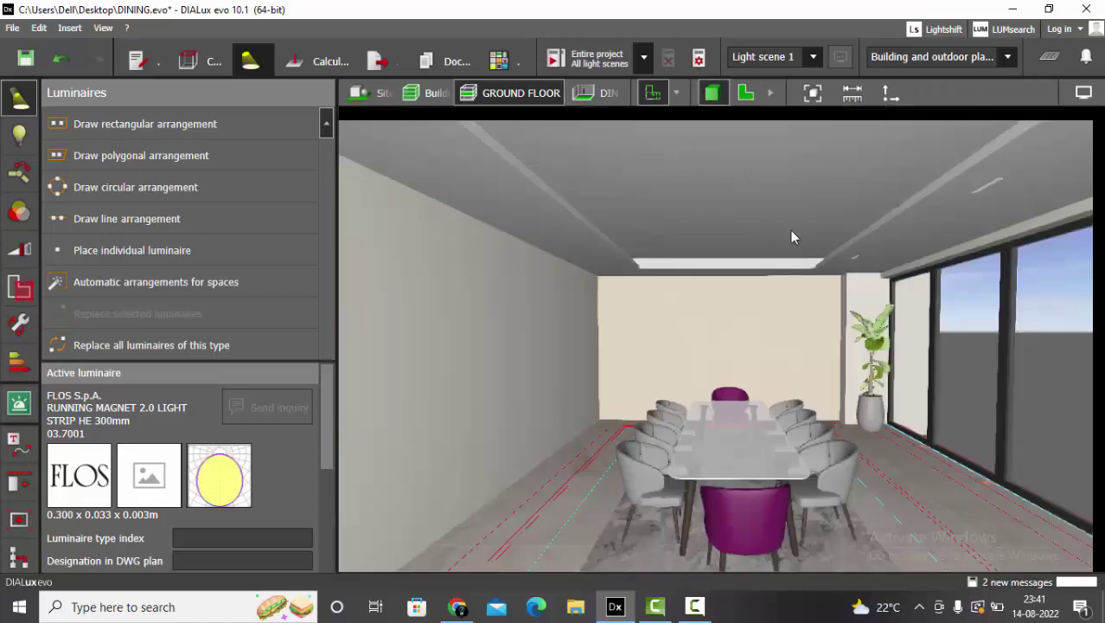
right_drag(782, 258, 749, 268)
scroll(750, 268, down, 2)
scroll(863, 232, up, 3)
right_drag(863, 232, 897, 220)
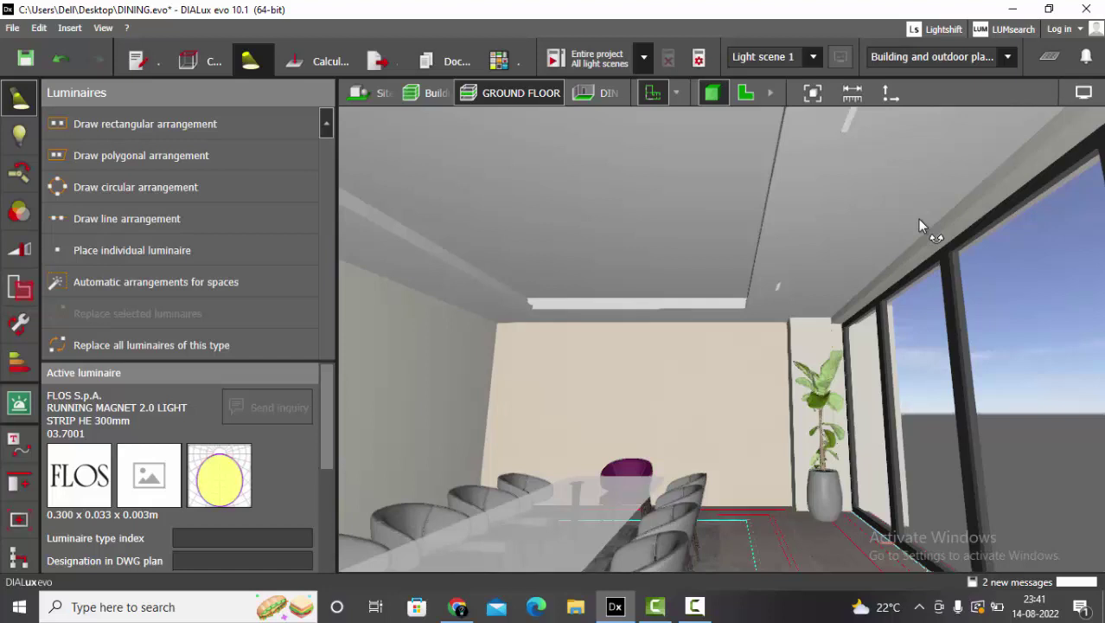
scroll(917, 219, up, 3)
right_drag(920, 218, 1007, 210)
drag(1007, 211, 871, 235)
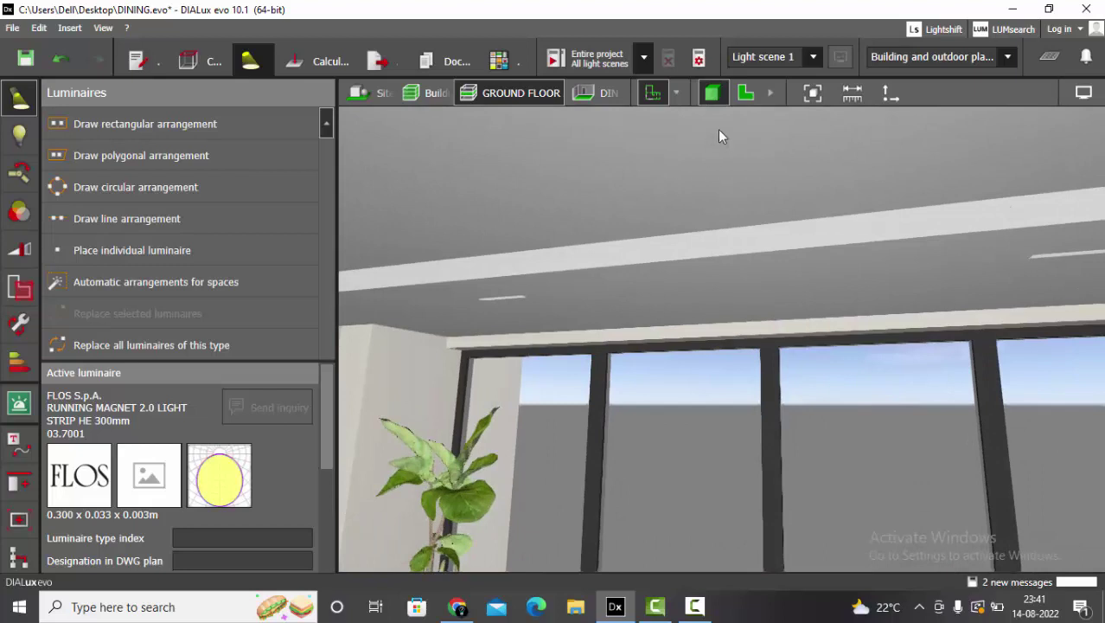
click(745, 93)
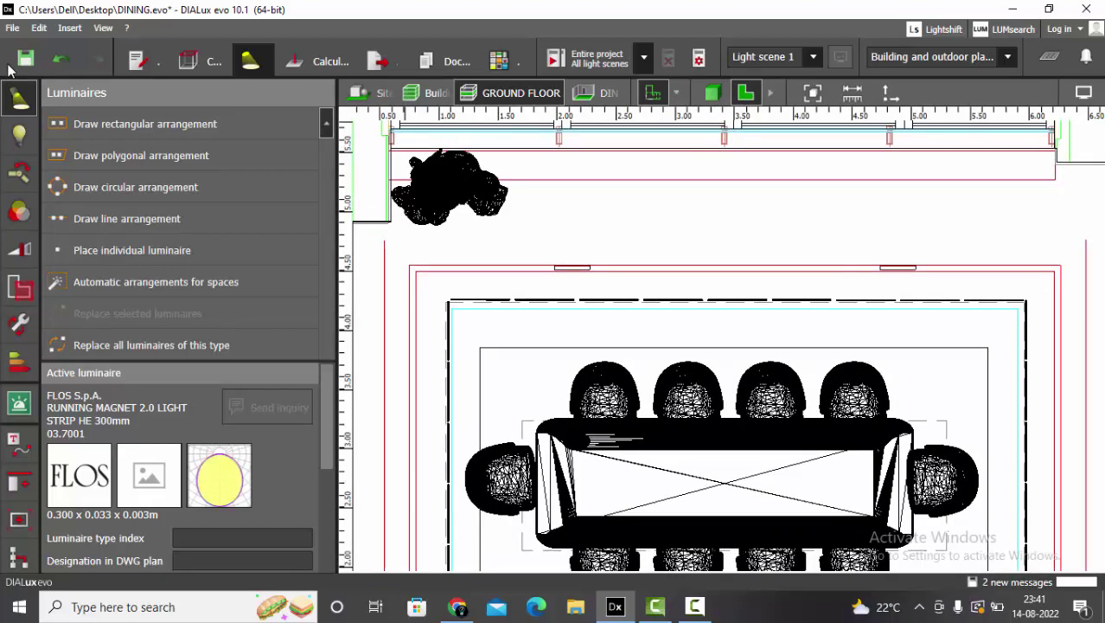
- Import the Running Magnet 2.0 Spot luminaire file EU_03_6287_XX_XXW12.5.IES, keeping its preset round housing and dimensions
click(13, 29)
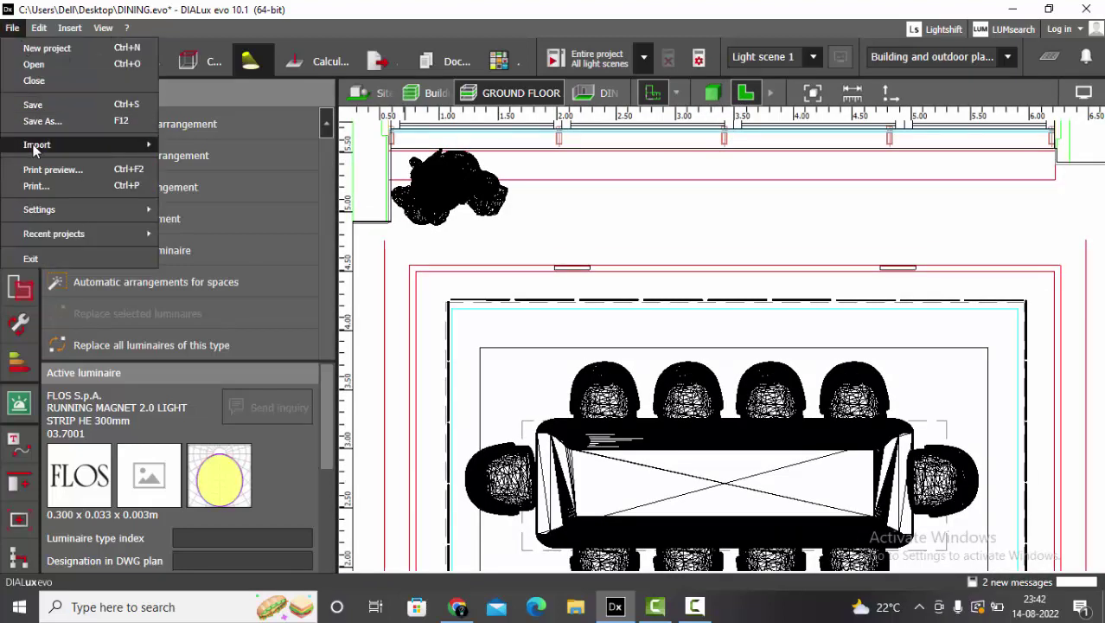
mouse_move(34, 147)
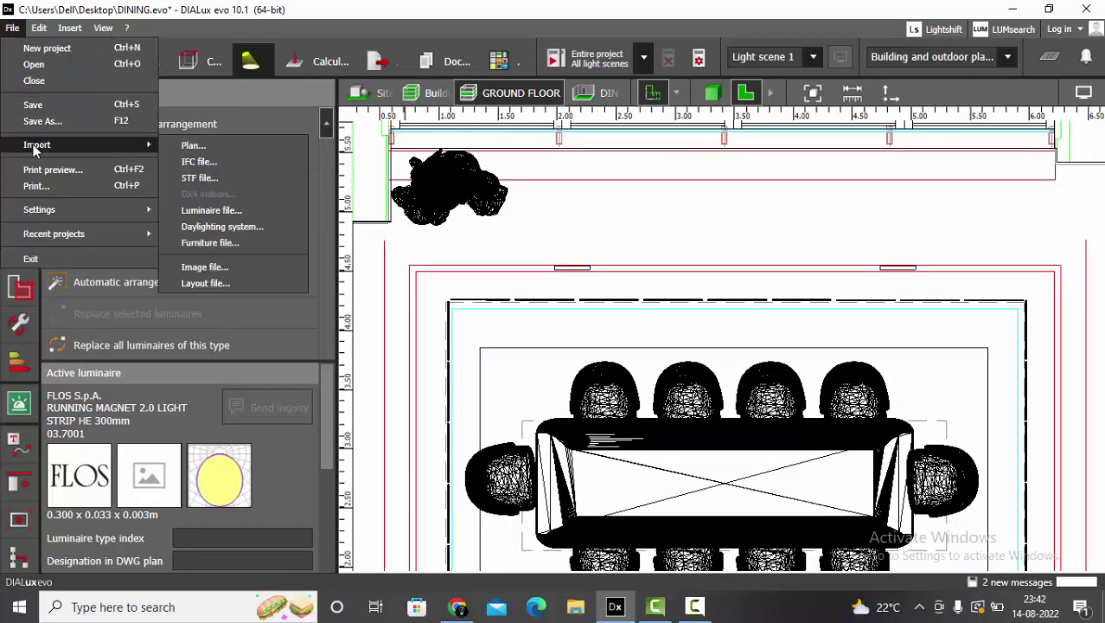
click(245, 209)
double_click(186, 284)
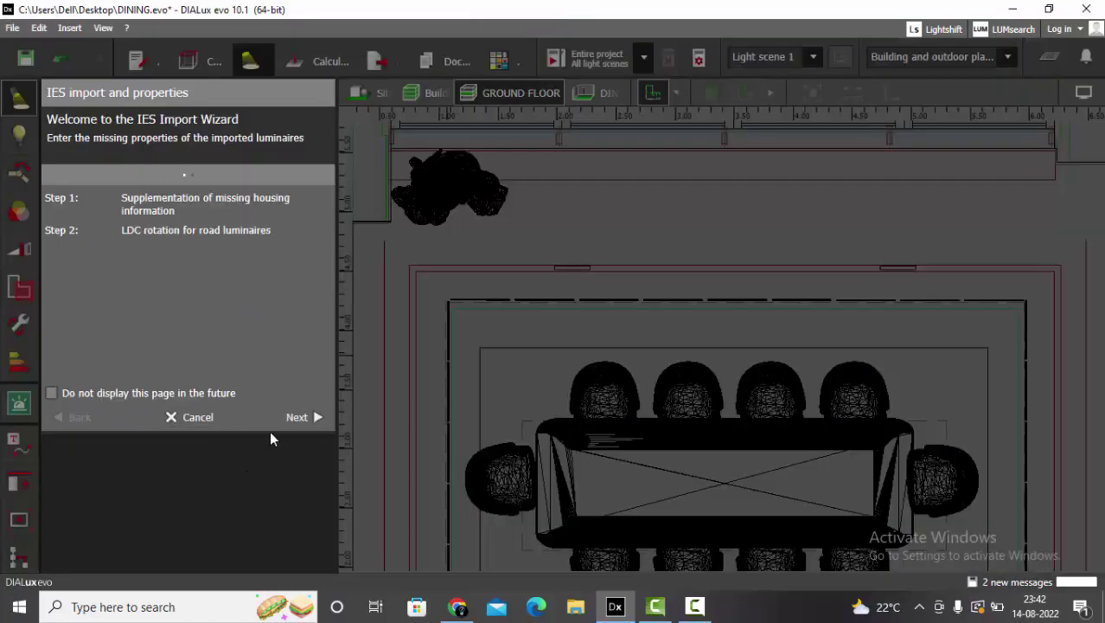
click(296, 418)
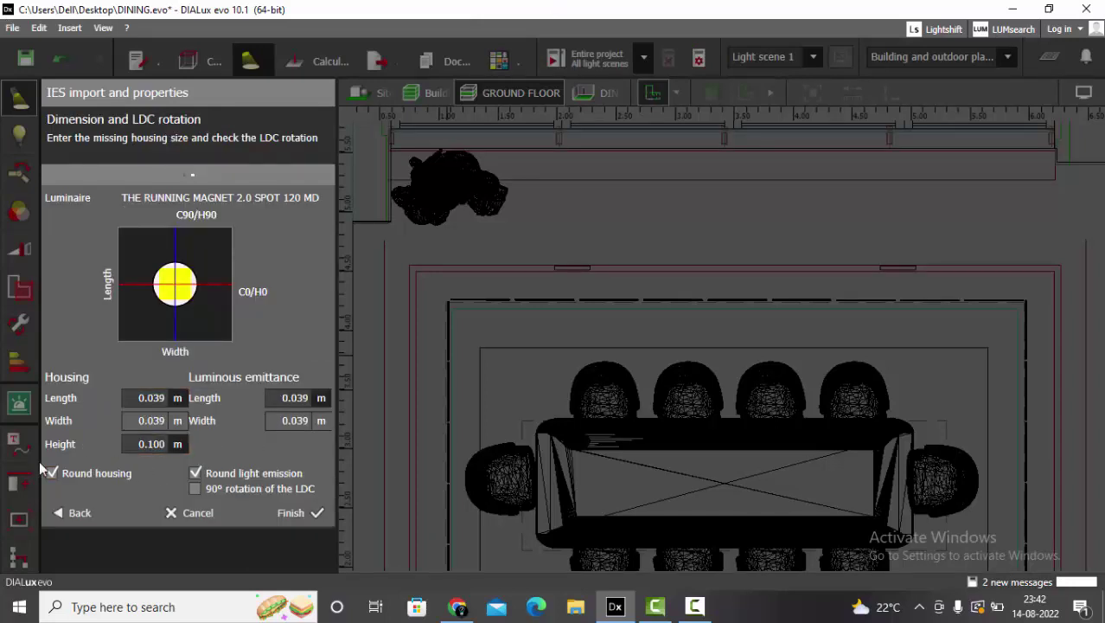
click(236, 519)
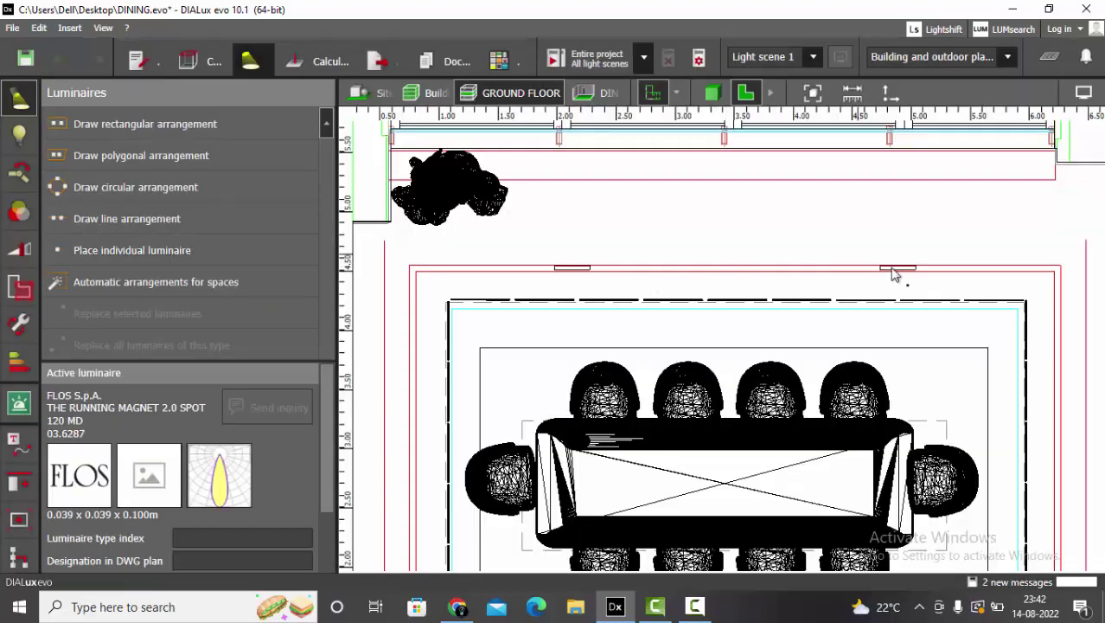
- Place a single spot luminaire on the track line midway between the two light strips and check it in 3D
click(737, 255)
scroll(744, 259, up, 3)
click(712, 93)
middle_drag(713, 111, 769, 352)
scroll(723, 274, down, 3)
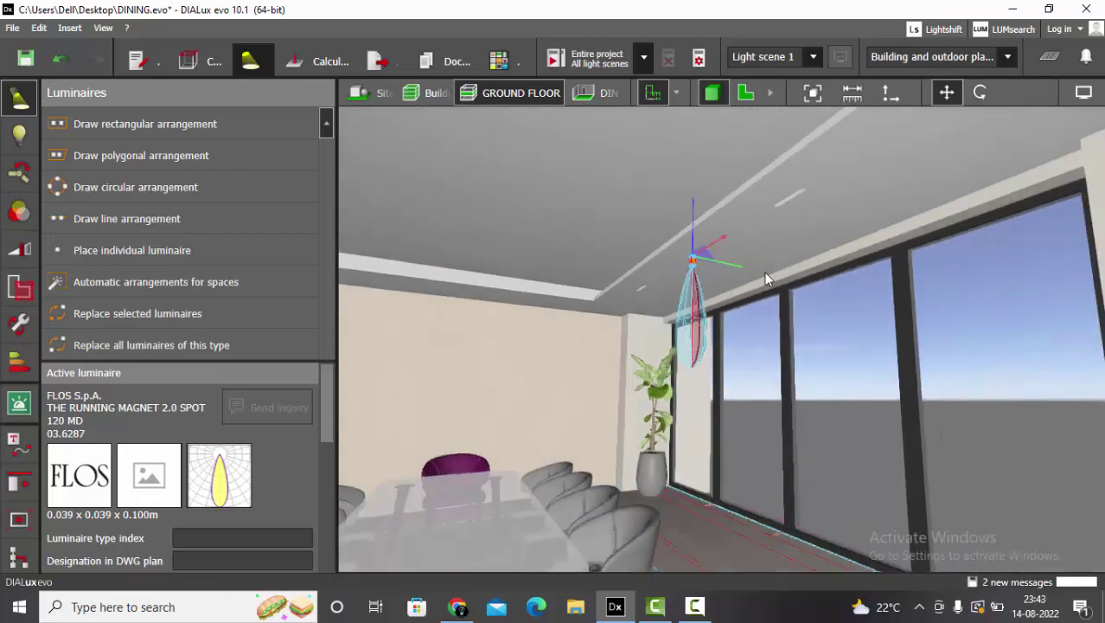
scroll(767, 277, up, 2)
scroll(843, 216, down, 3)
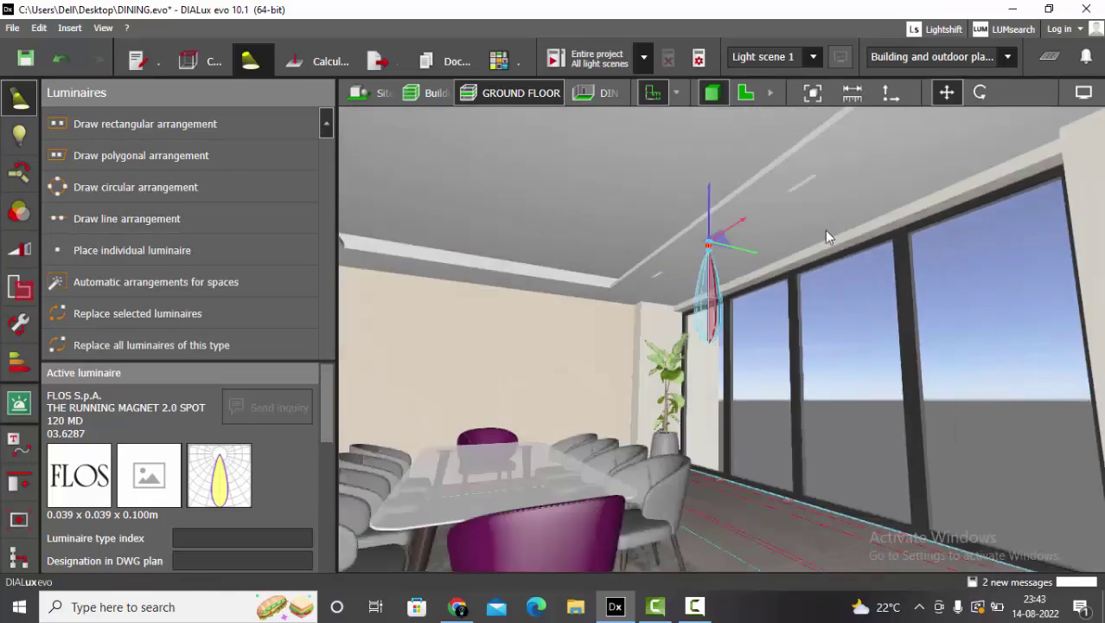
scroll(681, 254, up, 2)
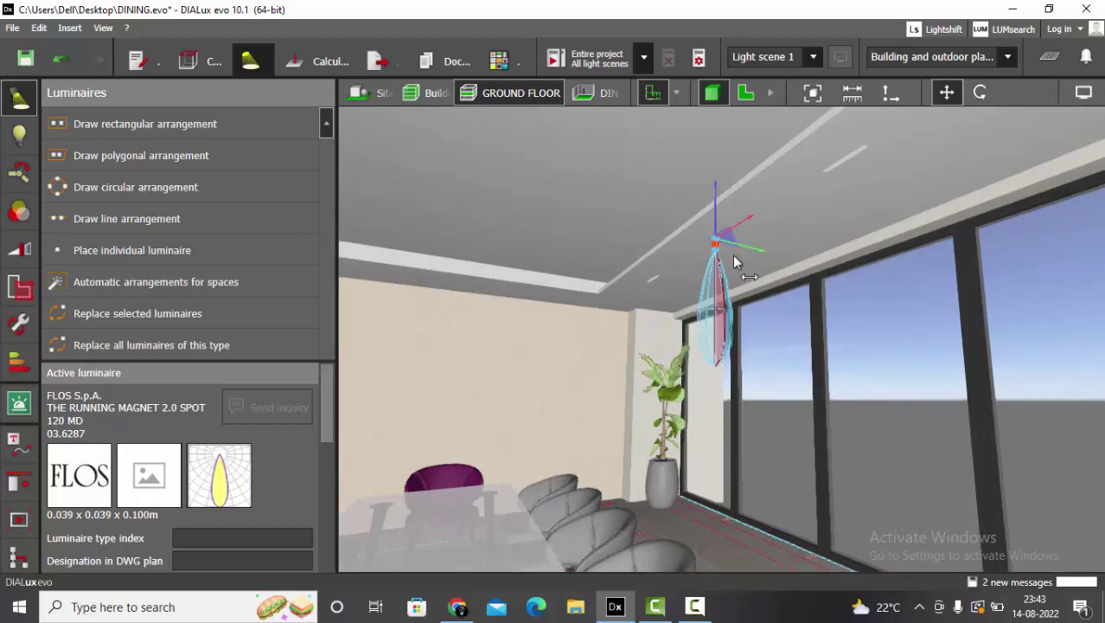
- Display the luminaires' light direction arrows in the 3D view and check where the strips and spot point
click(1083, 94)
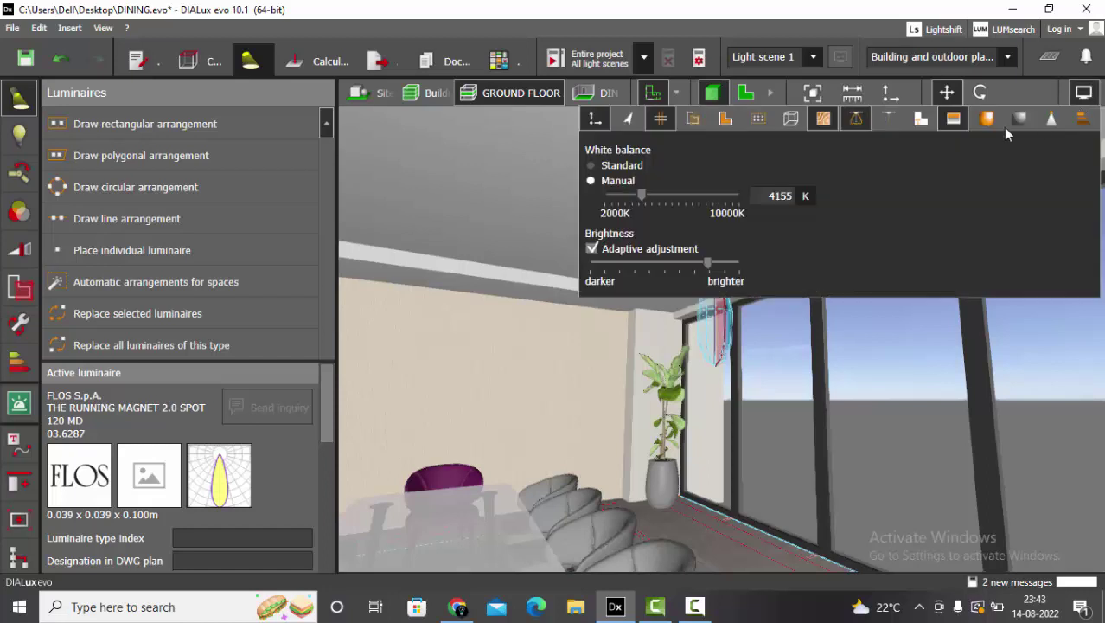
click(888, 121)
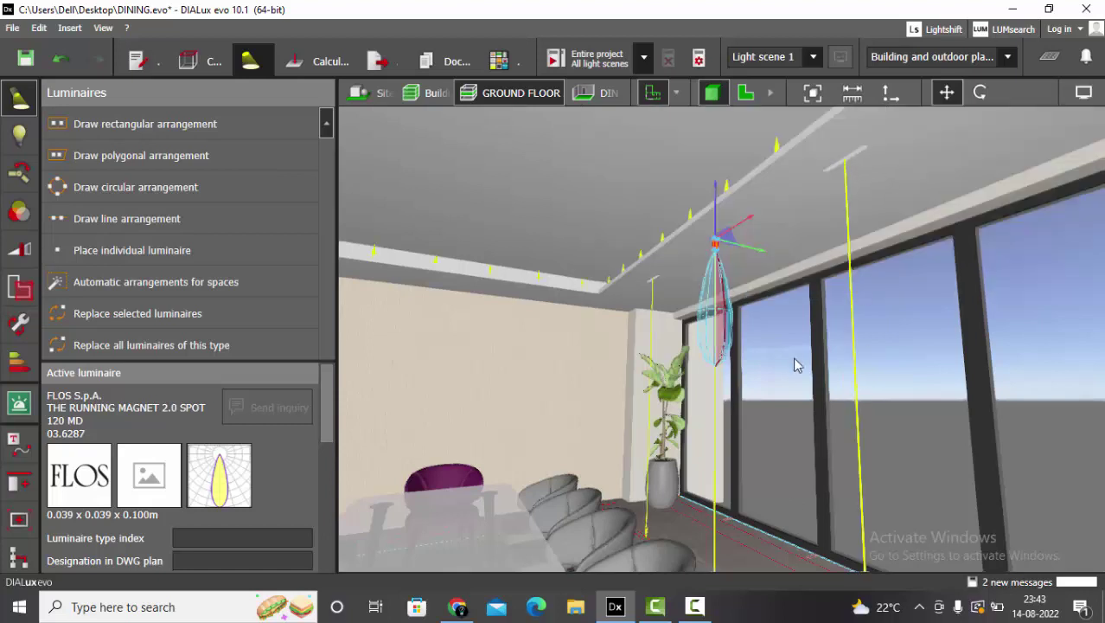
scroll(785, 350, down, 3)
scroll(764, 368, up, 2)
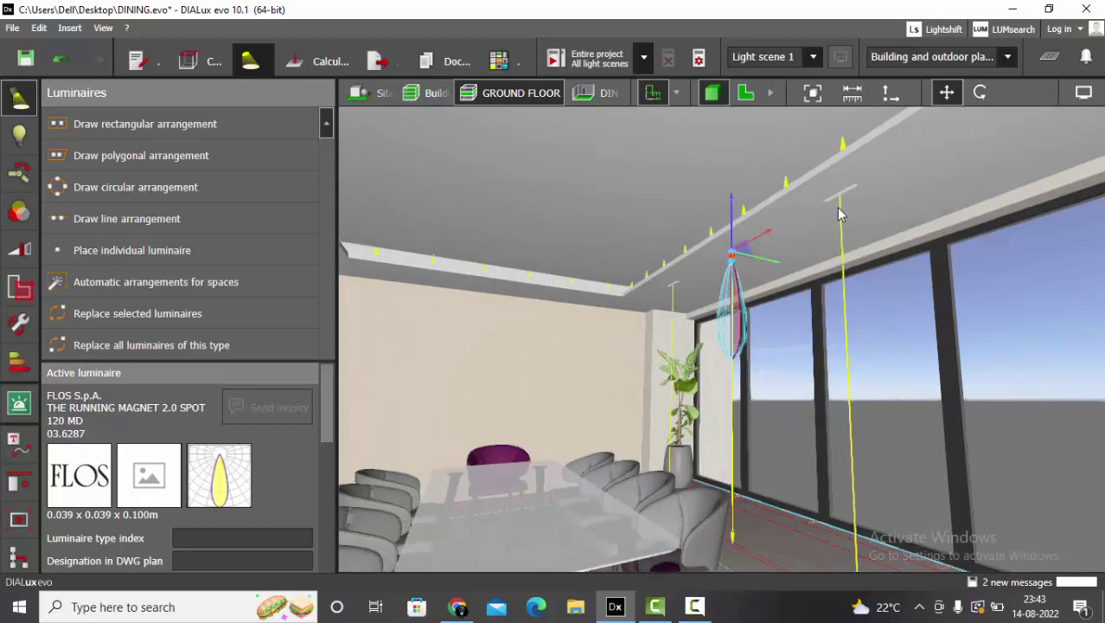
scroll(831, 372, down, 1)
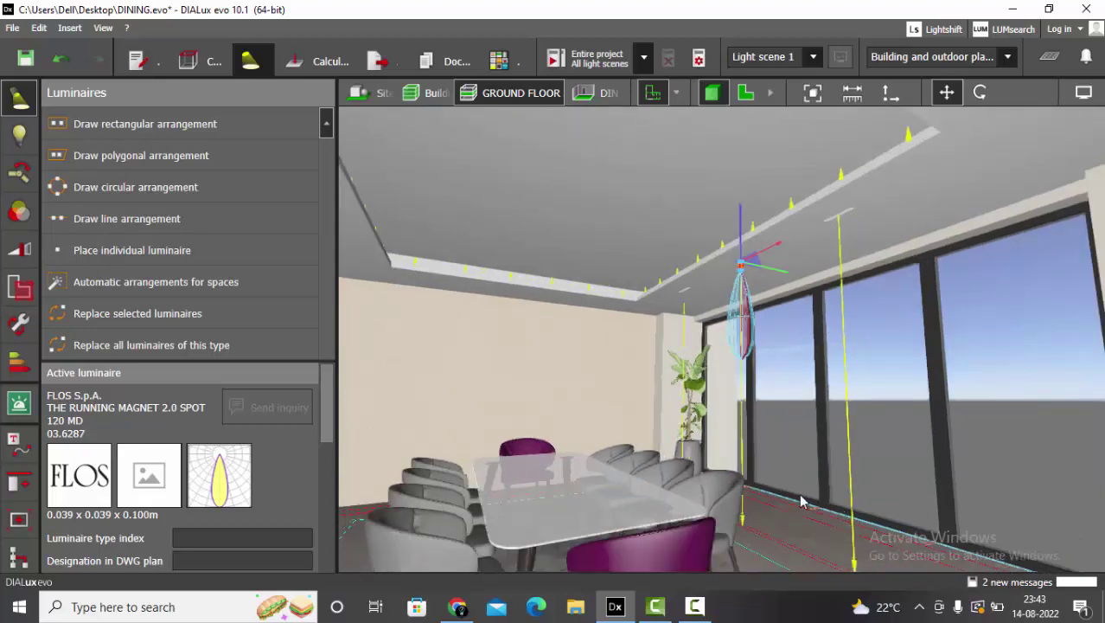
- Turn on the light visualisation in the 3D view and look at the lit ceiling
click(1084, 93)
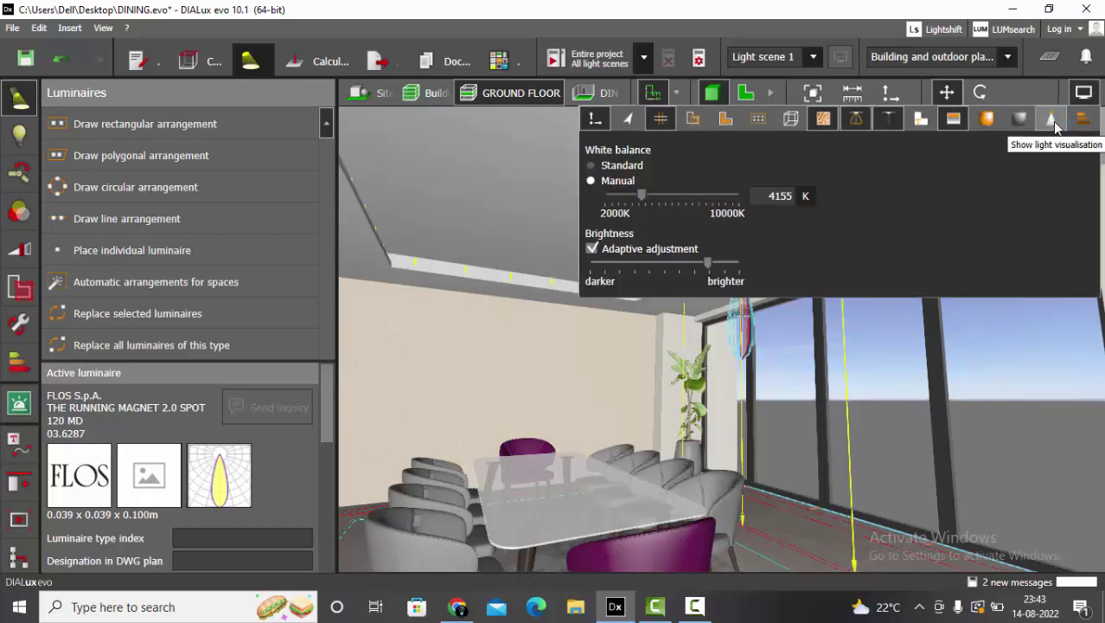
click(1052, 120)
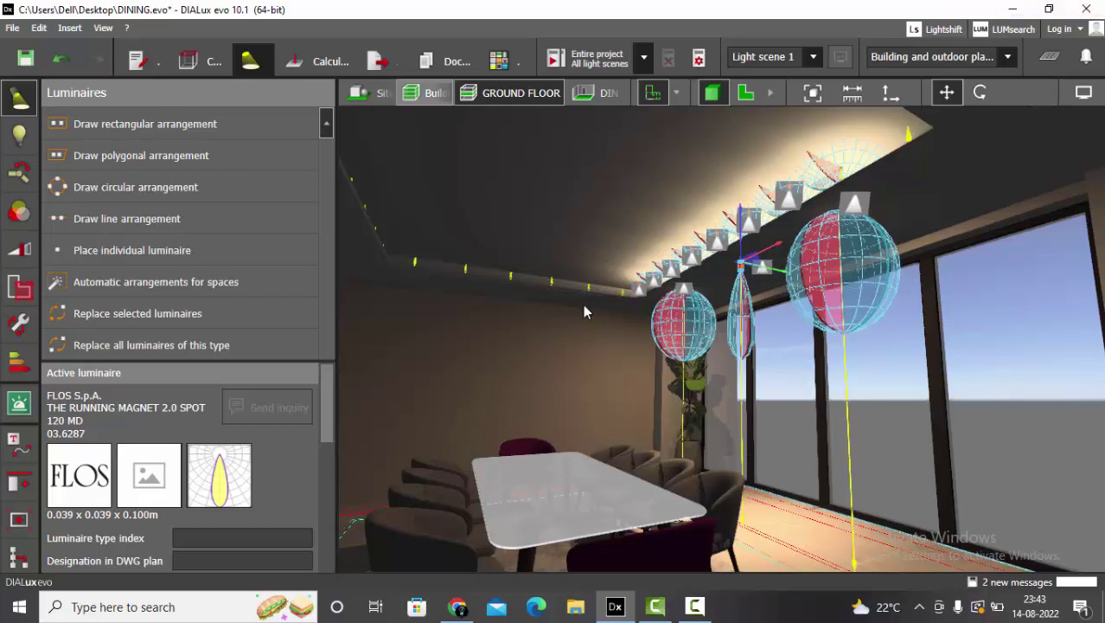
right_drag(692, 327, 813, 242)
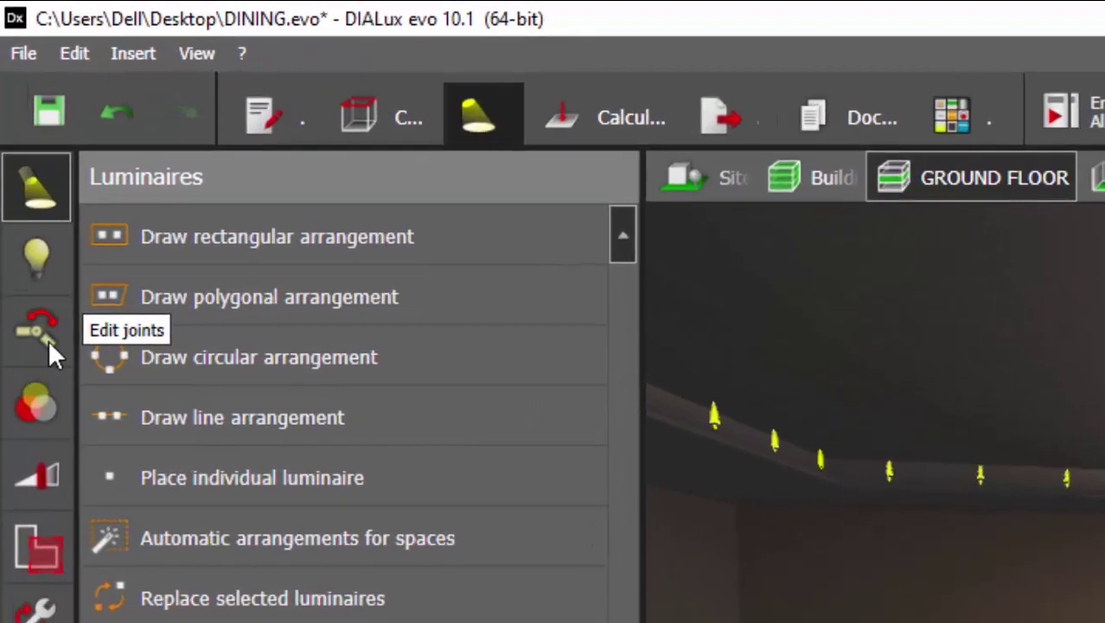
- Aim the spot luminaire by setting its illumination point on the dining table top, and save the project
click(25, 178)
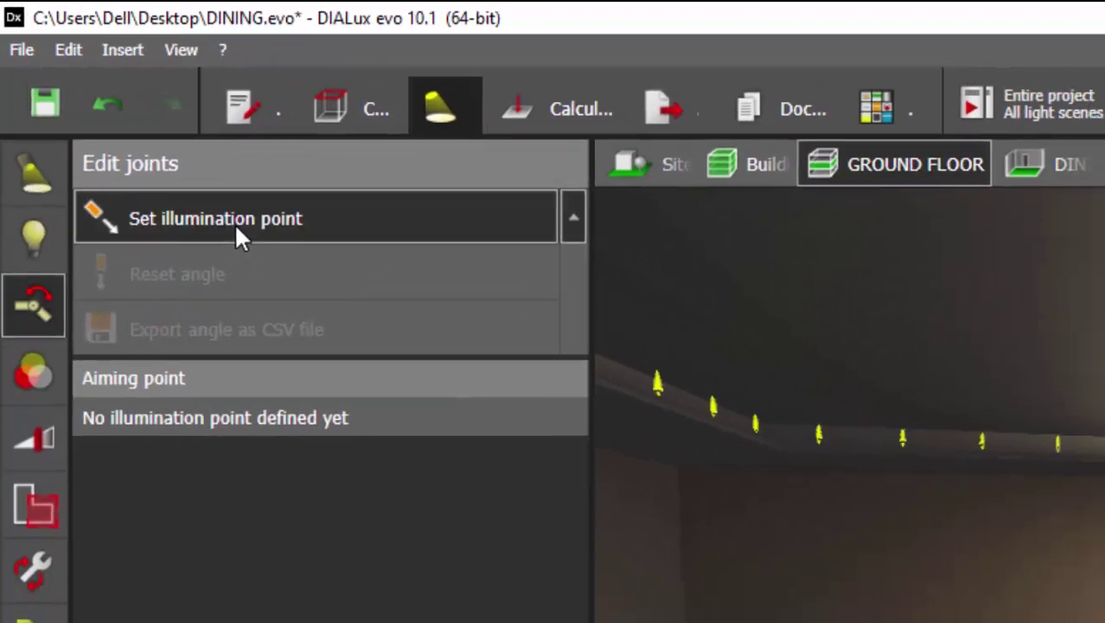
click(256, 241)
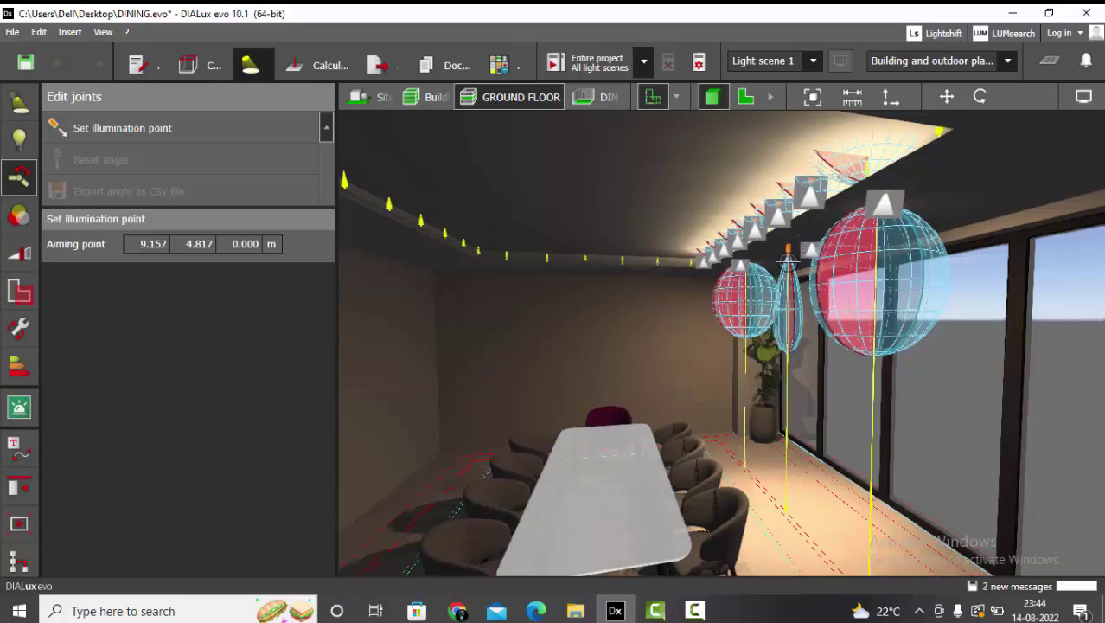
click(600, 481)
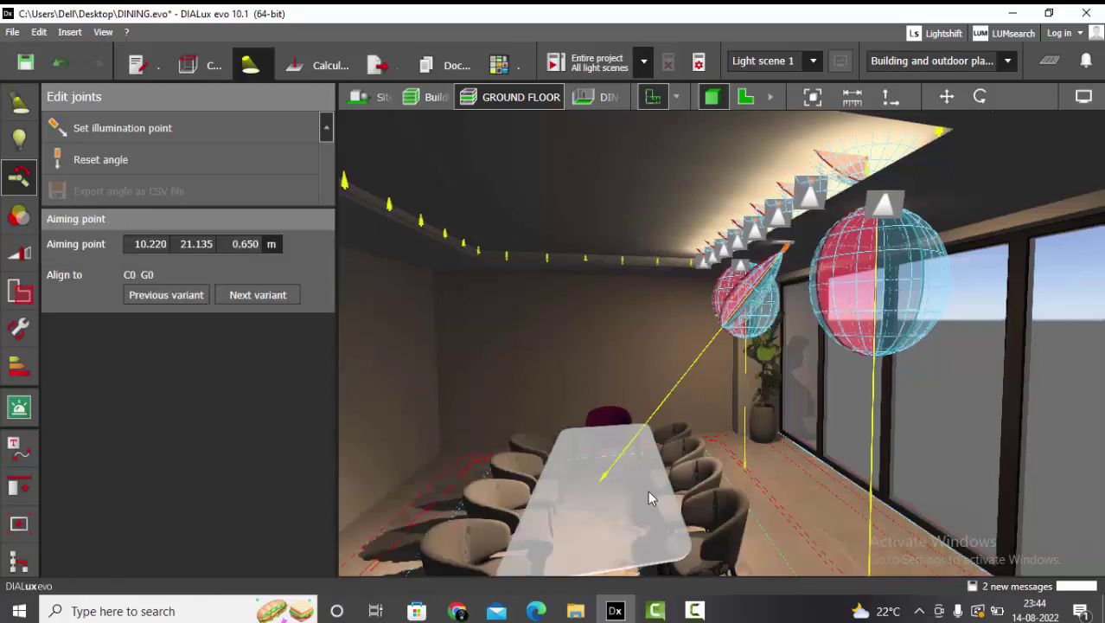
scroll(775, 322, up, 1)
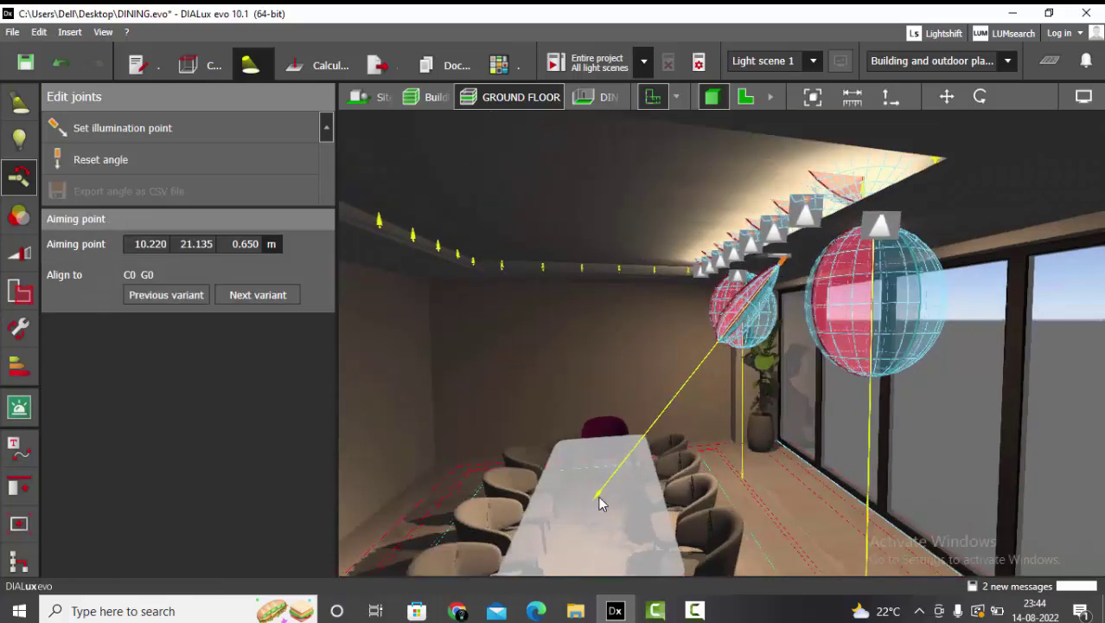
right_drag(684, 482, 791, 464)
mouse_move(784, 498)
mouse_down()
mouse_move(735, 503)
mouse_move(789, 495)
mouse_up()
click(788, 494)
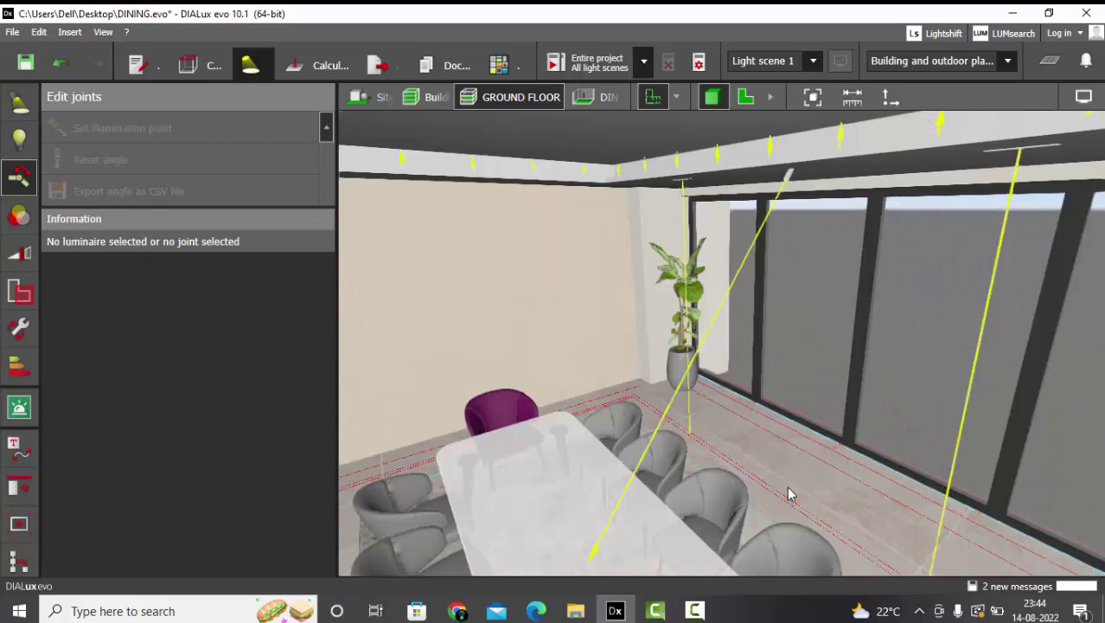
click(25, 64)
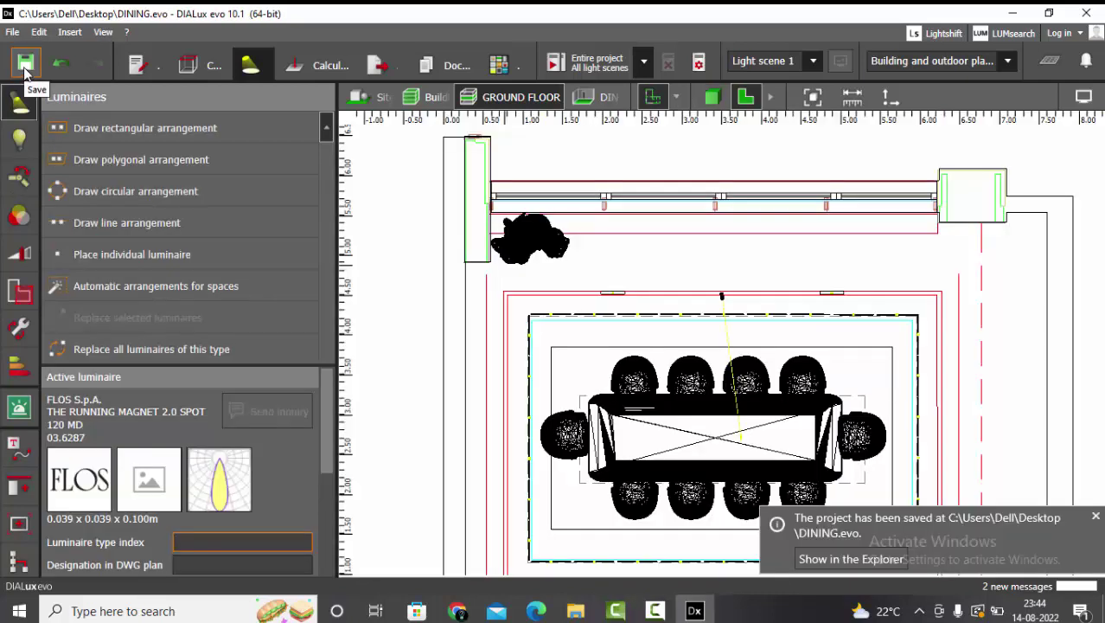
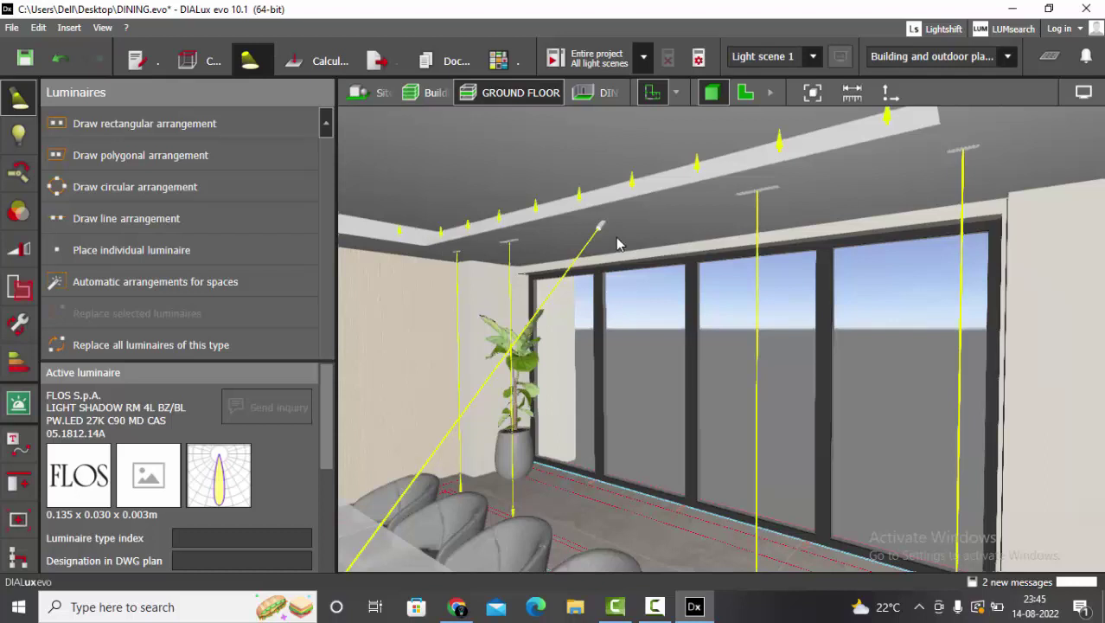
scroll(837, 195, up, 2)
scroll(779, 203, down, 1)
scroll(587, 246, up, 5)
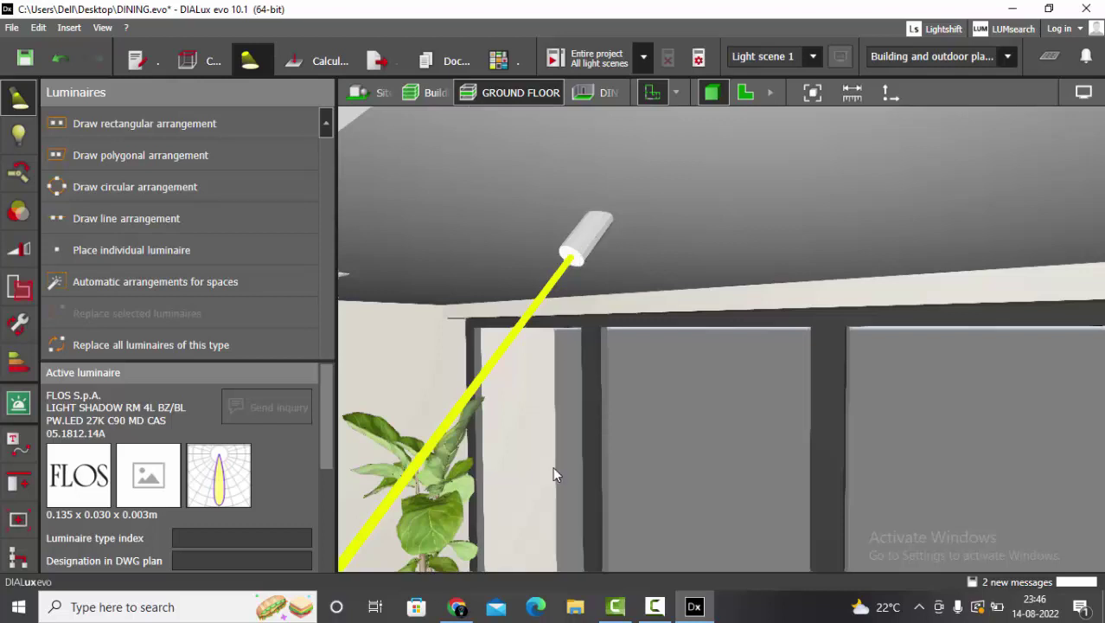
- Switch to LUMsearch in the browser and filter for indoor, ceiling recessed luminaires with a medium round beam, adding contact rail mounting
click(456, 606)
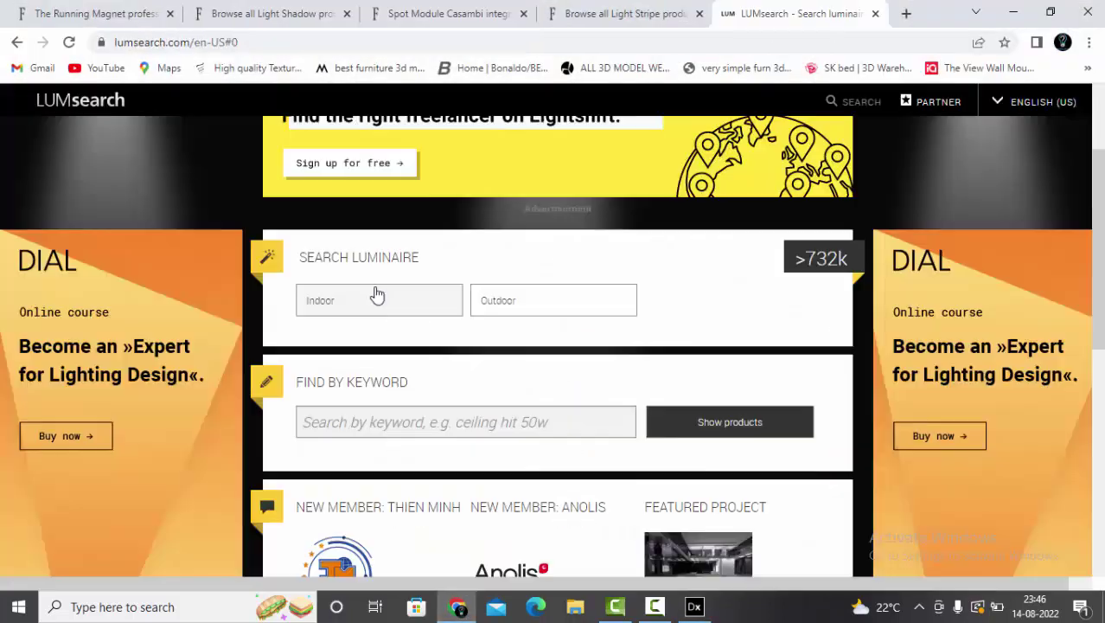
click(377, 296)
scroll(375, 291, down, 3)
scroll(375, 291, up, 1)
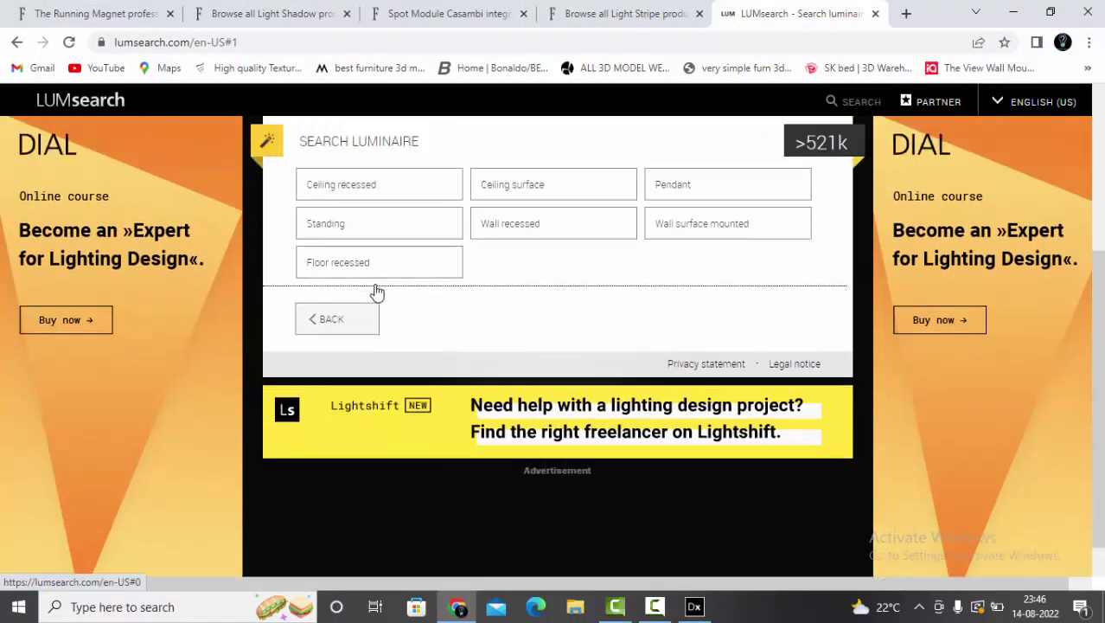
click(363, 220)
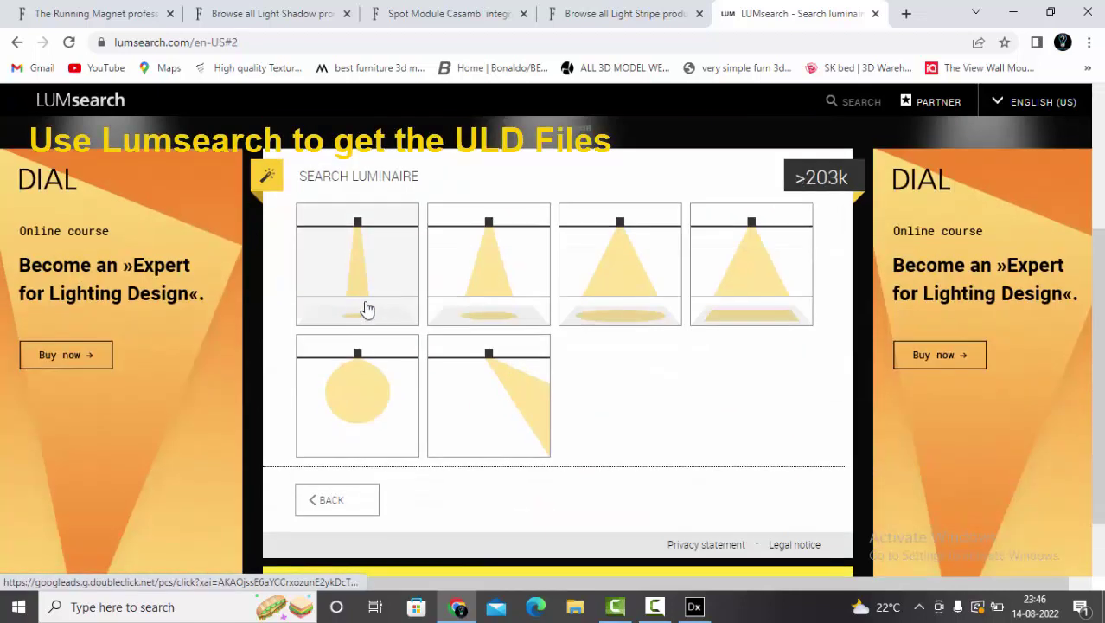
click(493, 297)
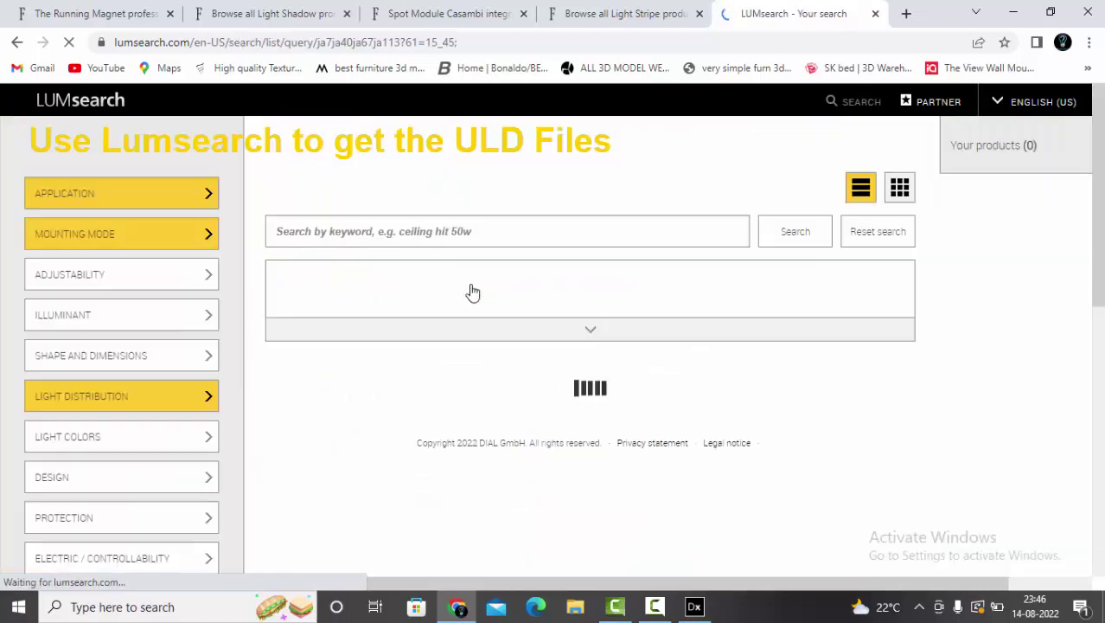
click(206, 237)
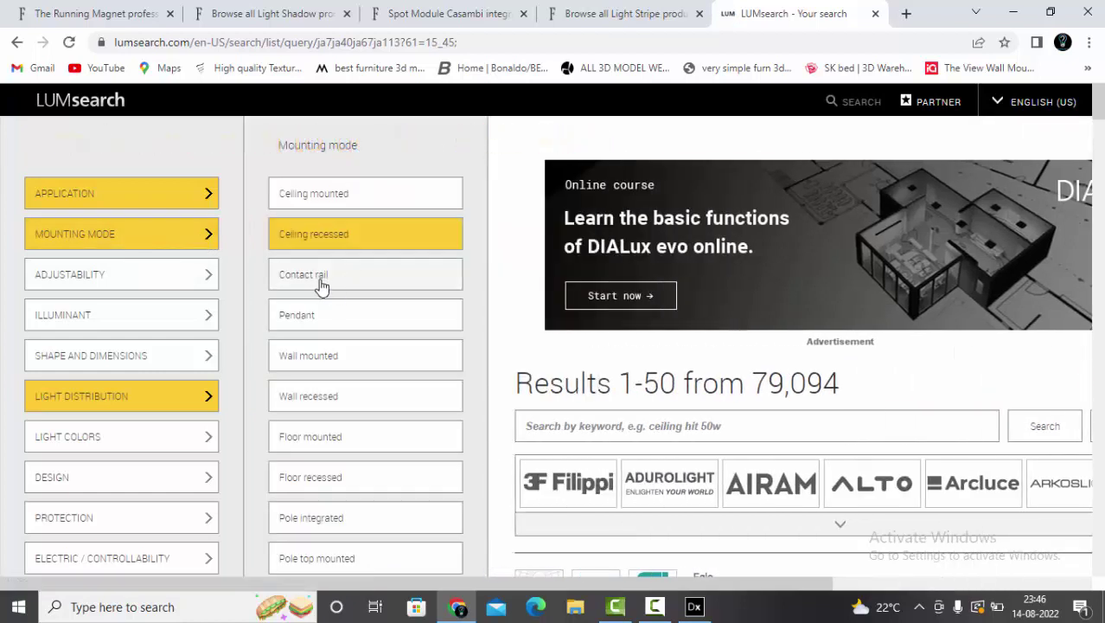
click(320, 284)
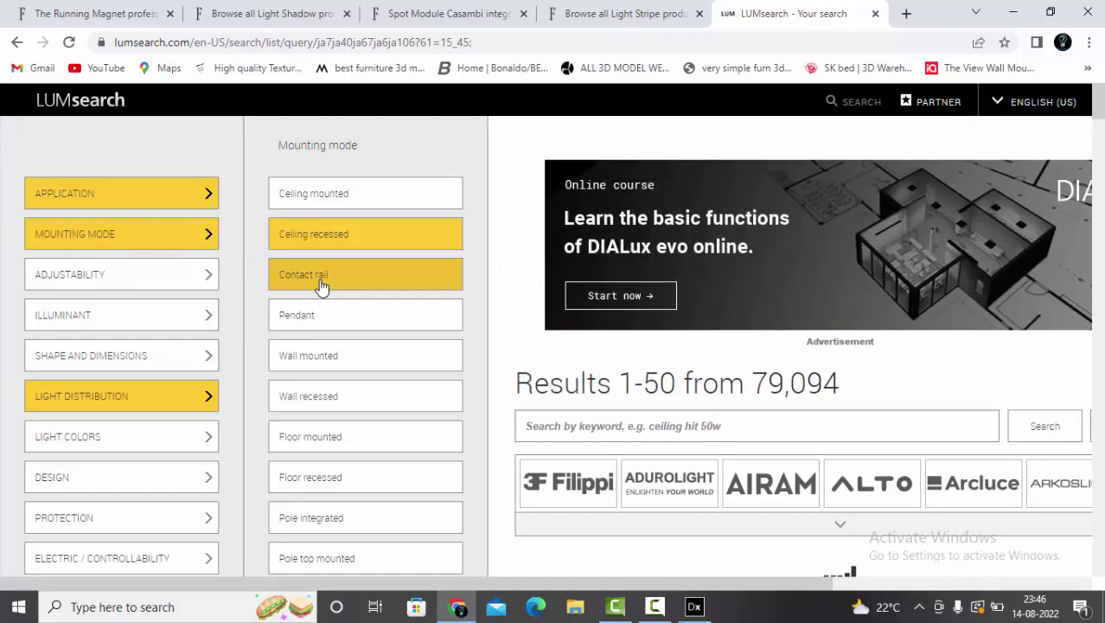
- Look through the LUMsearch results for adjustable track spots suited to contact rail mounting
scroll(707, 250, down, 5)
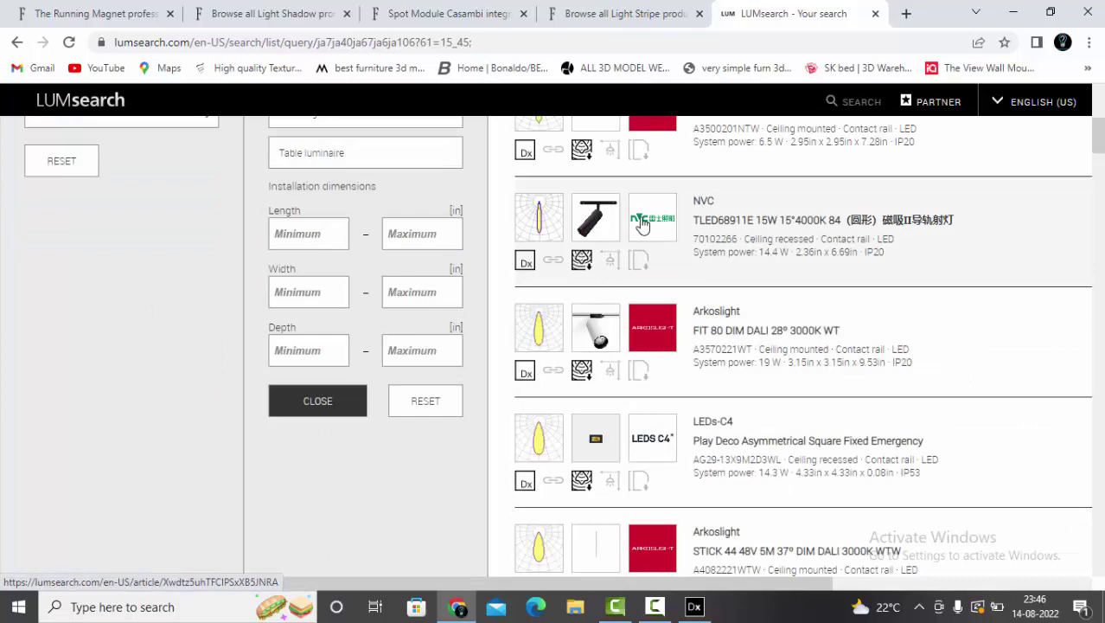
scroll(610, 353, down, 3)
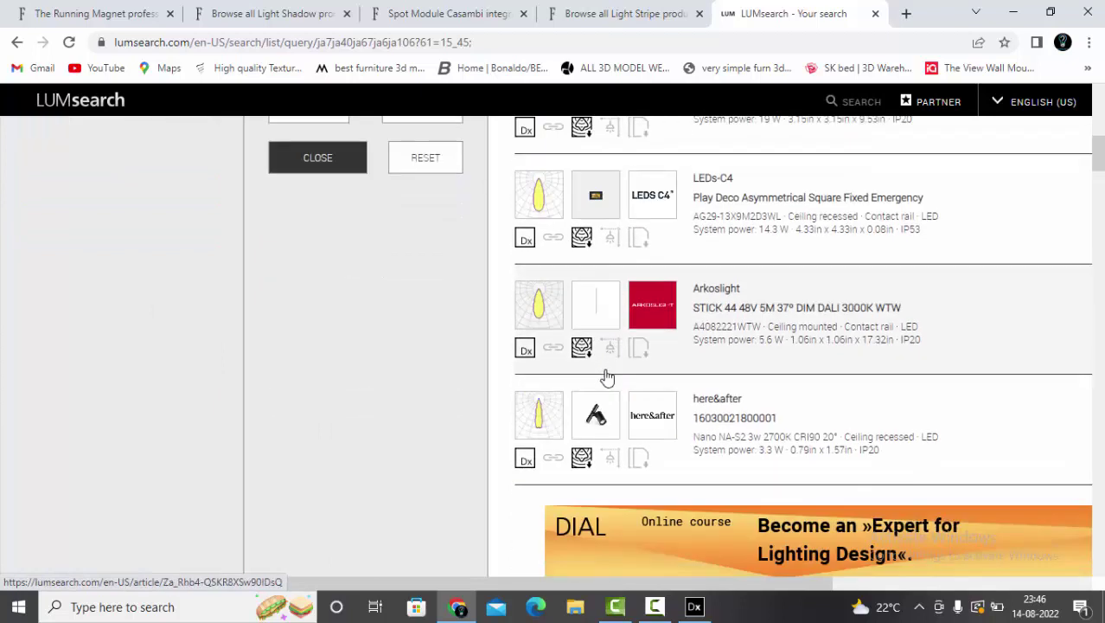
scroll(702, 416, down, 3)
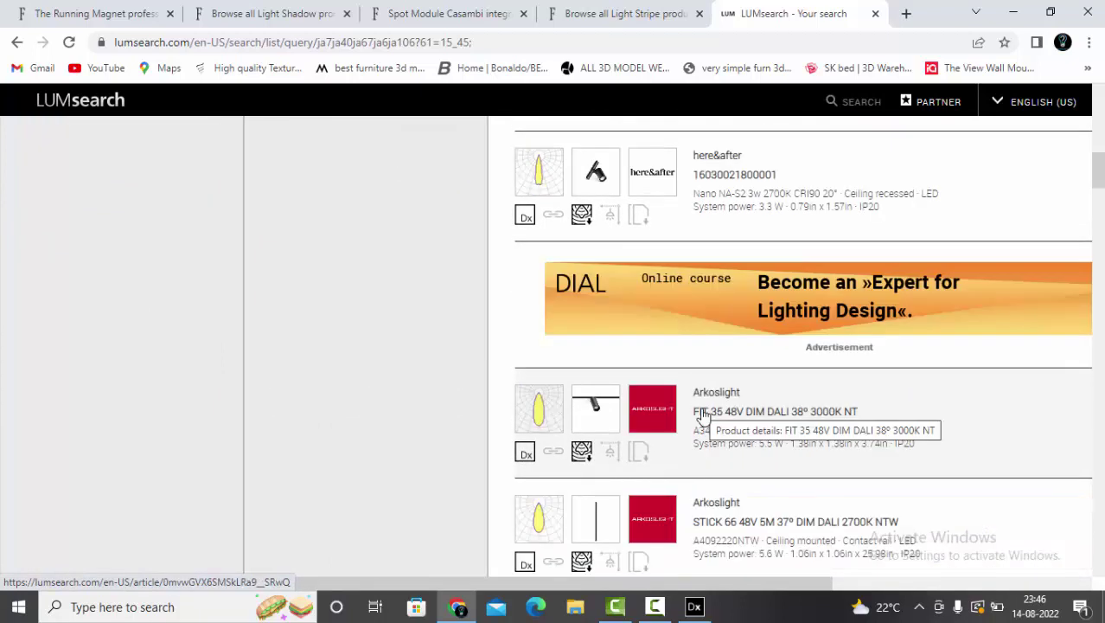
scroll(702, 416, up, 5)
scroll(702, 416, up, 10)
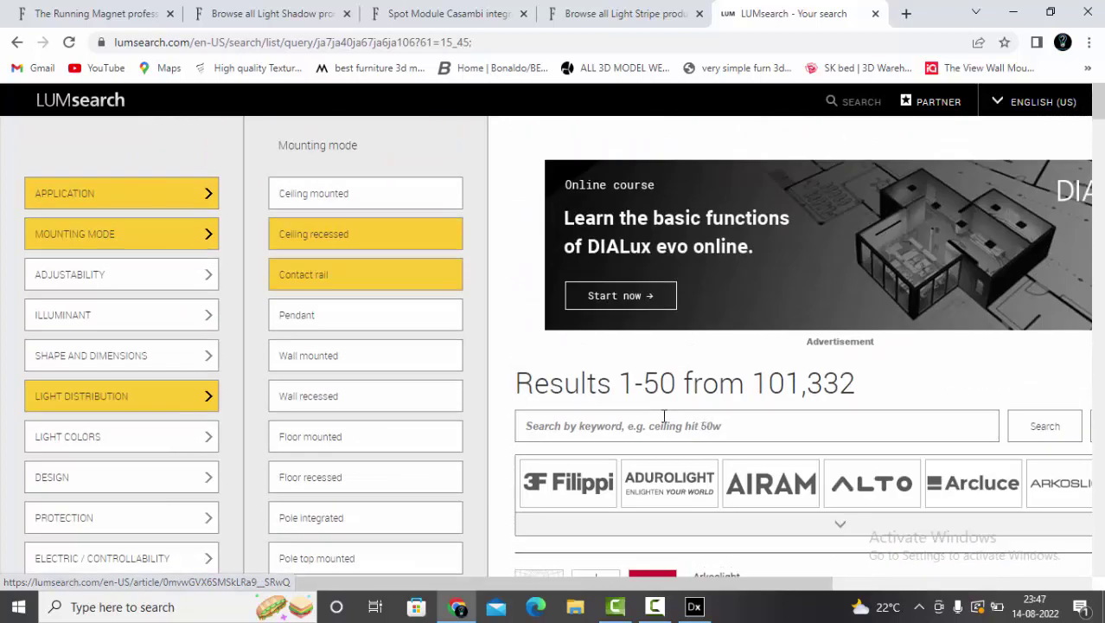
click(640, 431)
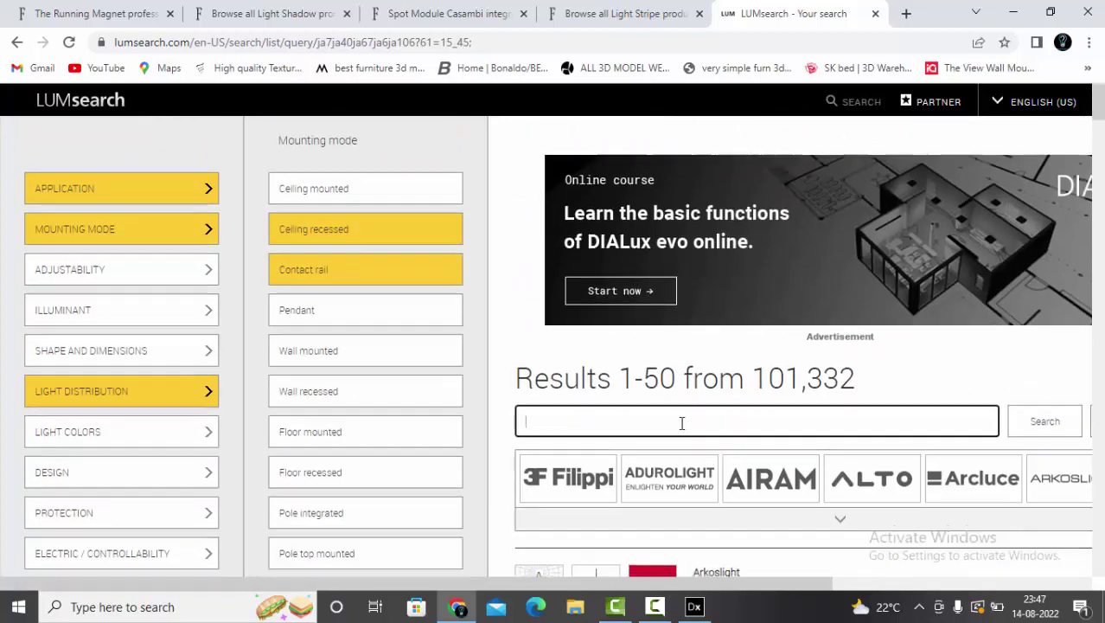
scroll(724, 430, down, 4)
scroll(746, 315, down, 1)
scroll(740, 344, down, 1)
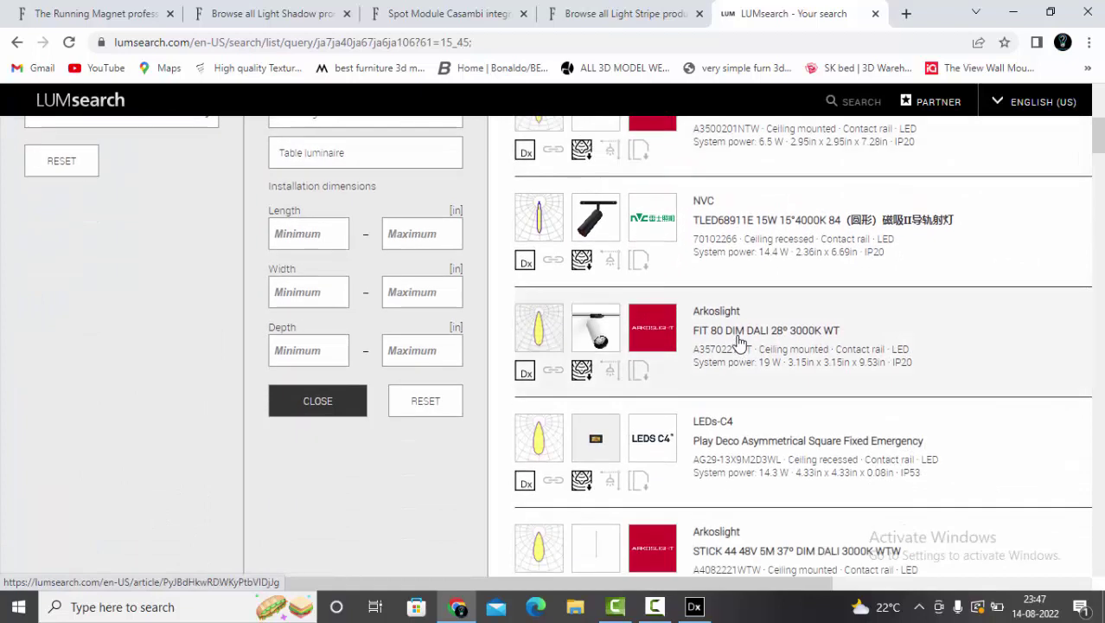
scroll(739, 343, down, 1)
scroll(740, 343, down, 3)
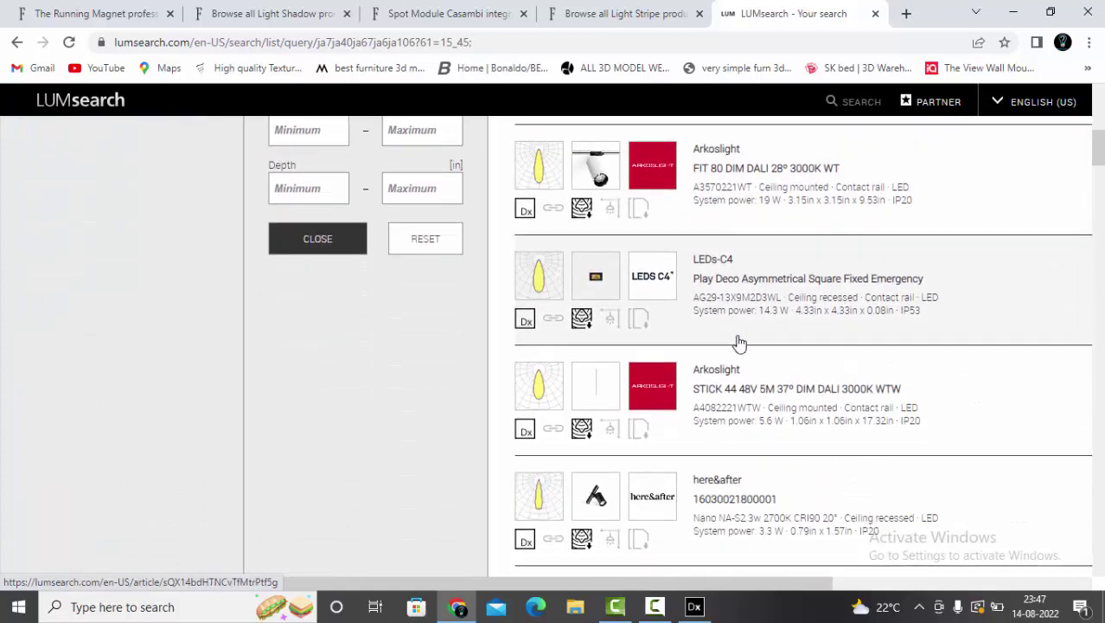
scroll(683, 356, down, 2)
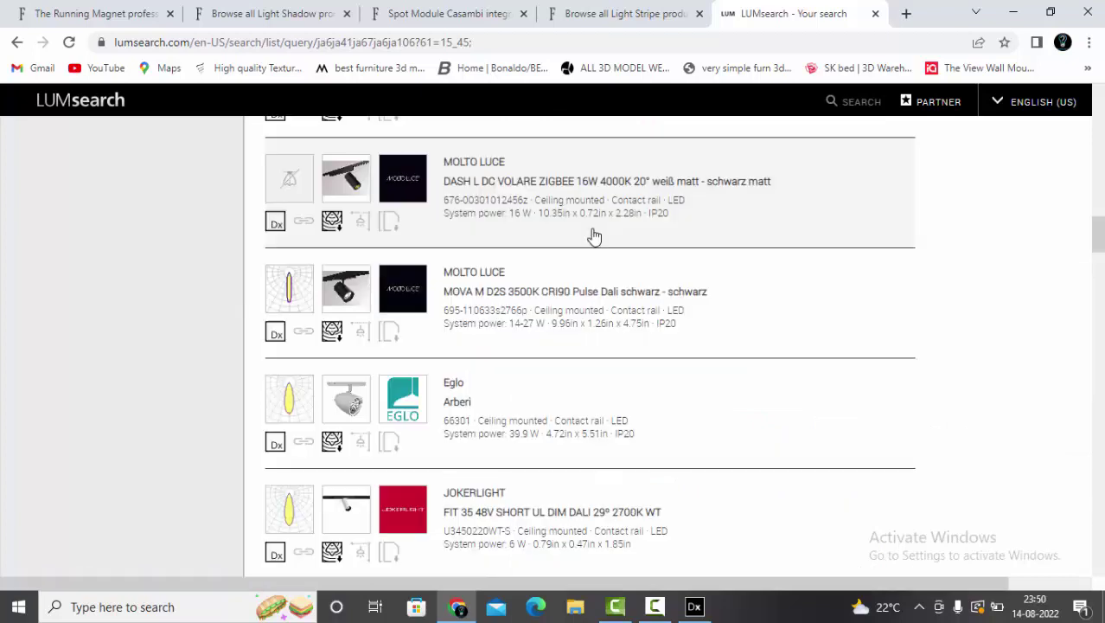
scroll(447, 223, up, 1)
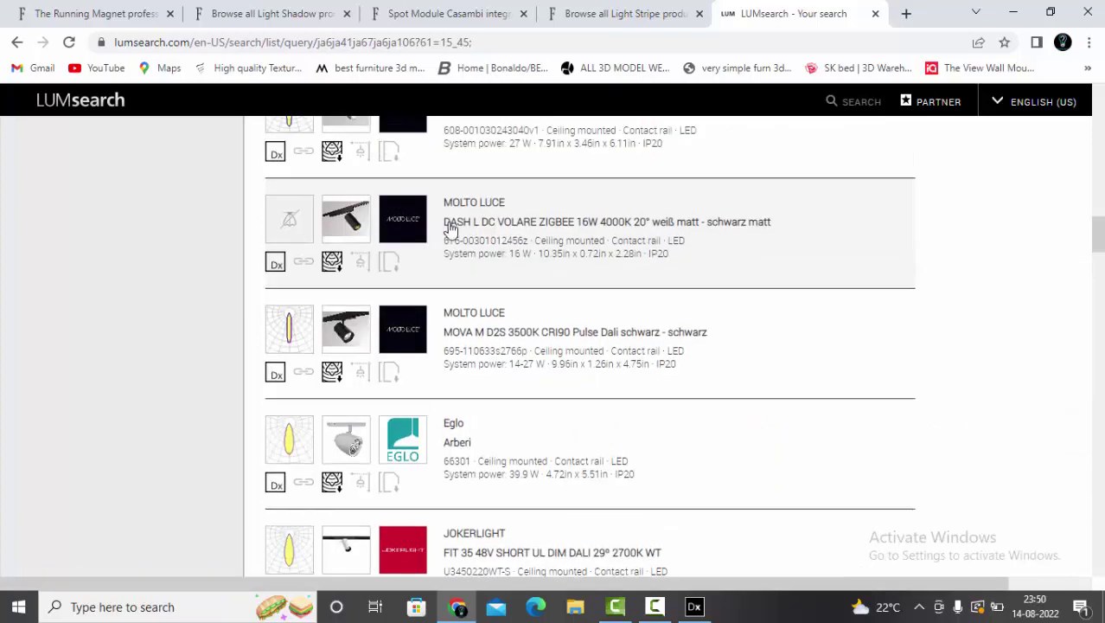
- Open the Molto Luce DASH L DC VOLARE ZIGBEE 16W 4000K 20° product page and send the luminaire to DIALux evo
click(475, 247)
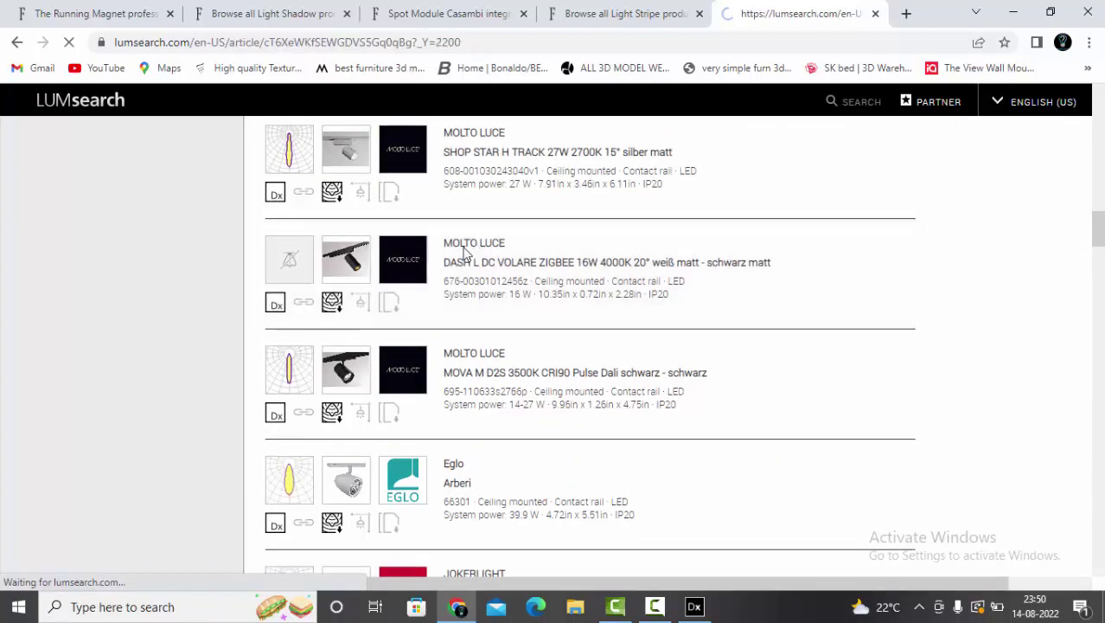
scroll(506, 297, down, 3)
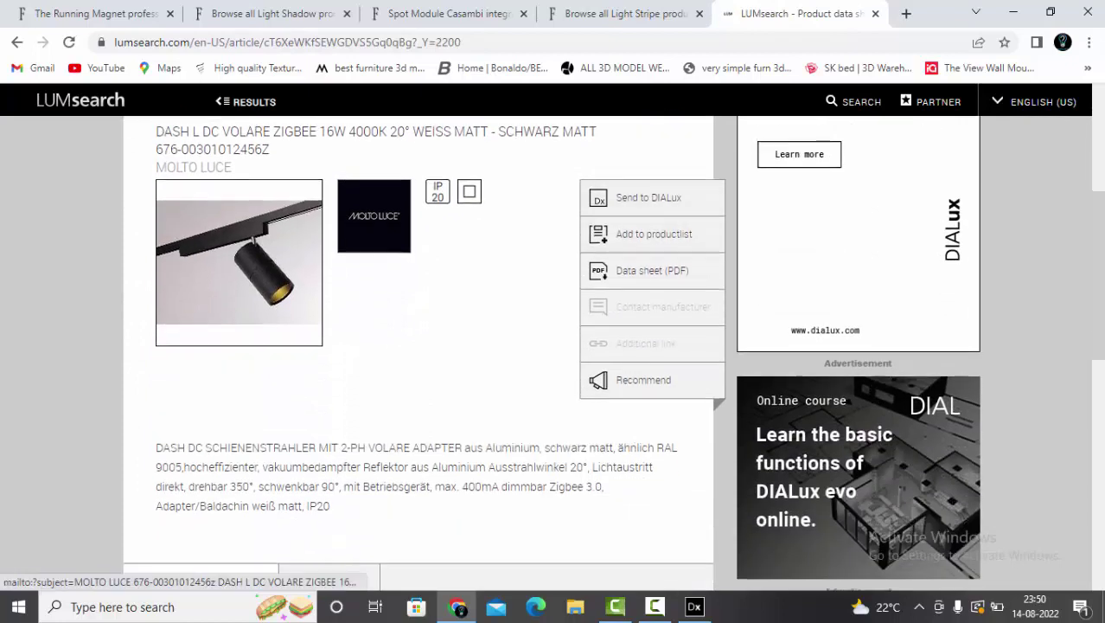
click(695, 608)
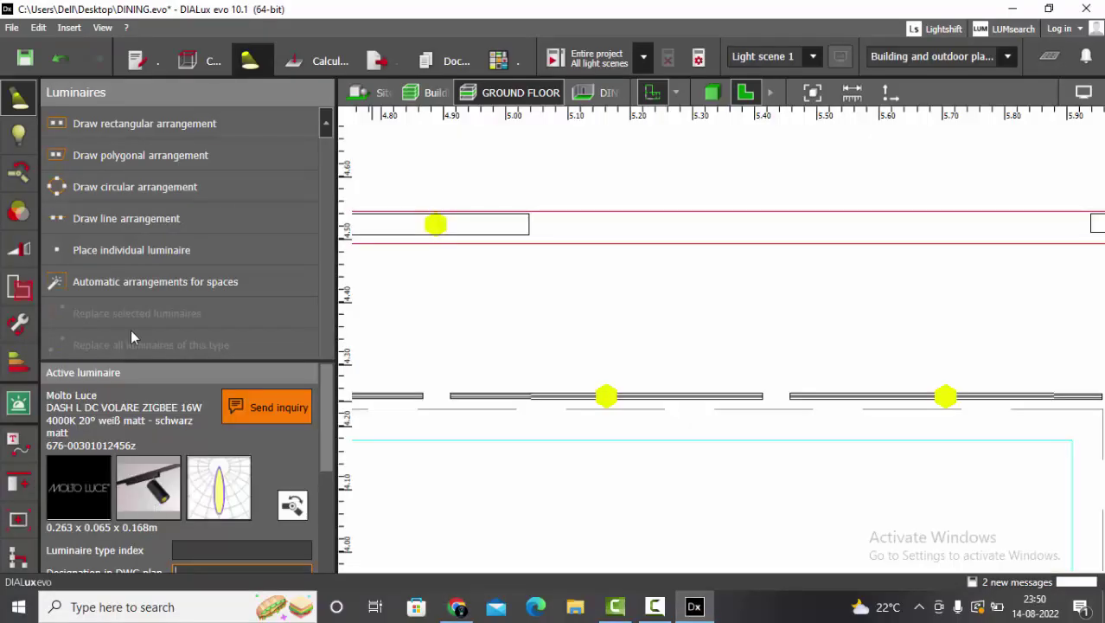
- Place a single Molto Luce DASH L spot on the track line between two light strips and inspect it in 3D
click(137, 250)
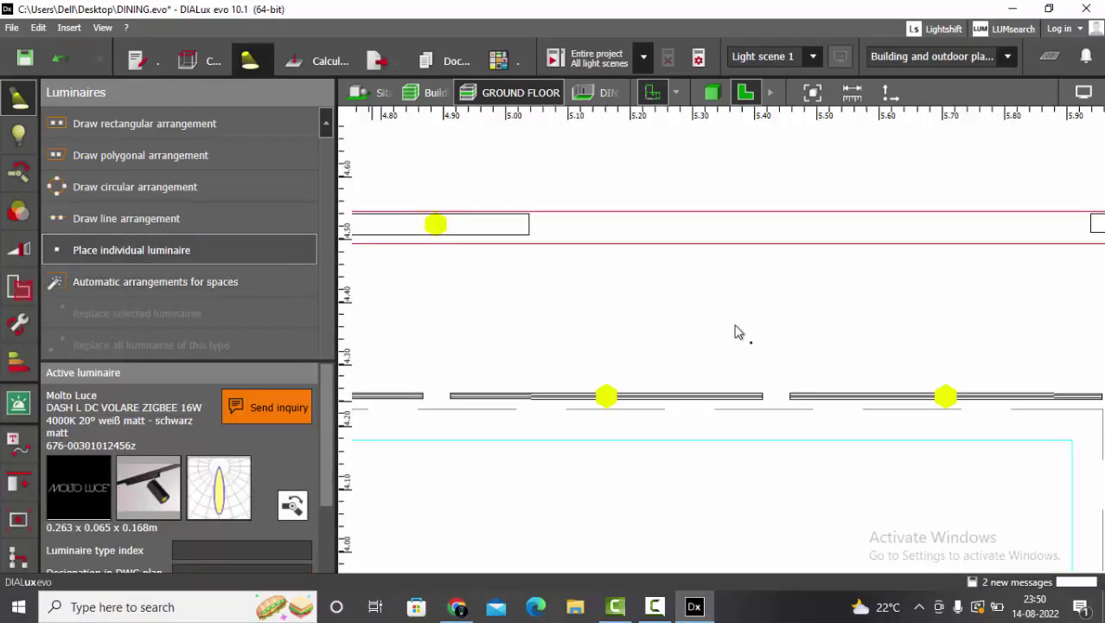
click(781, 225)
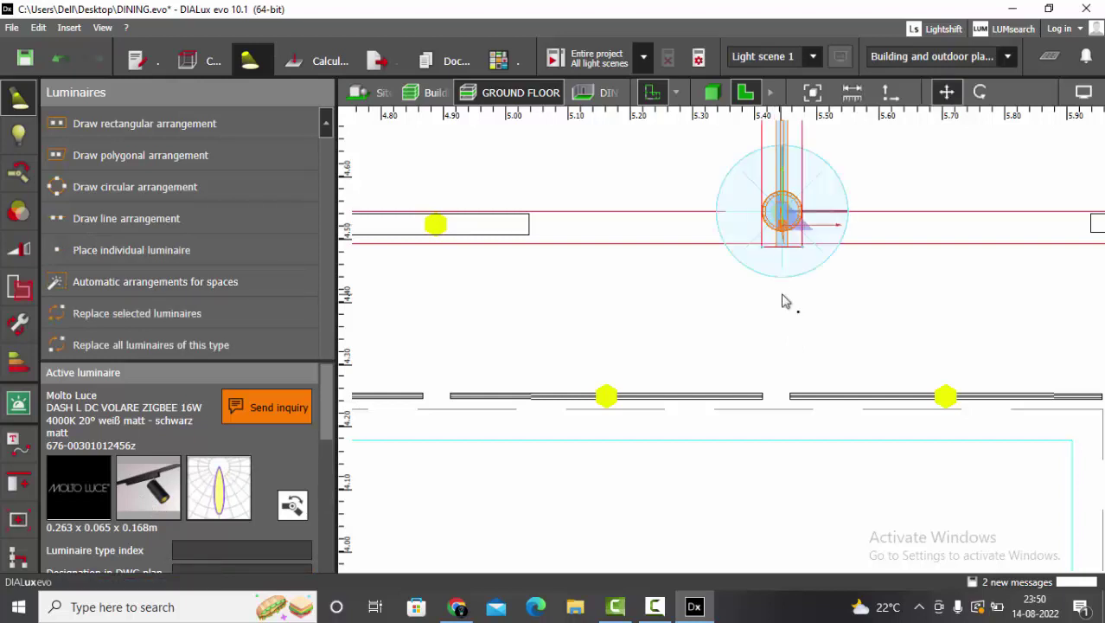
click(712, 92)
scroll(657, 192, down, 2)
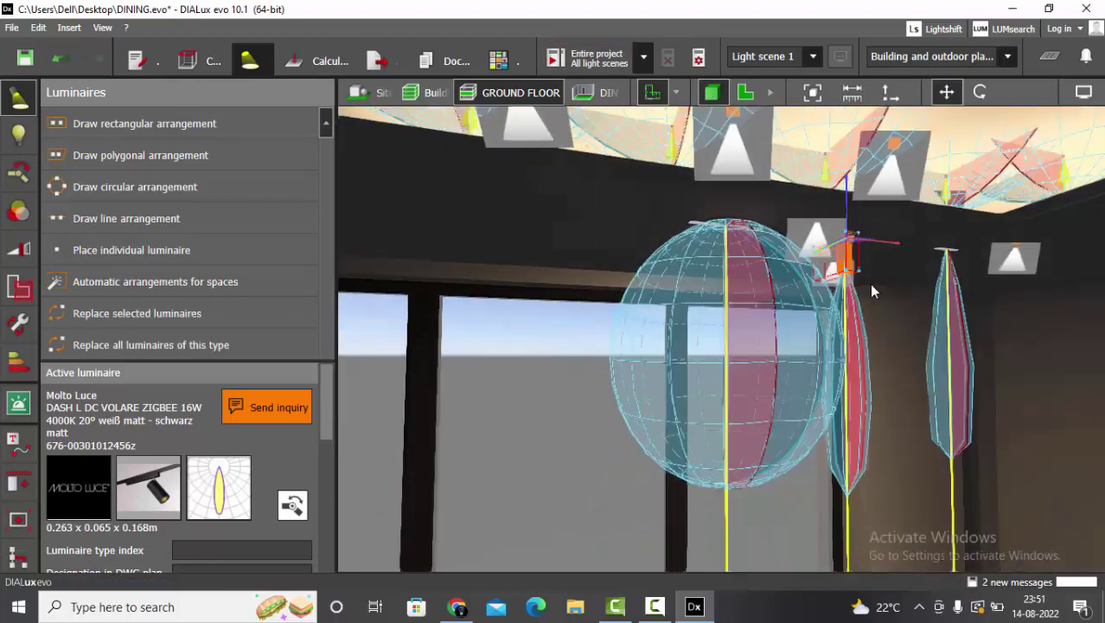
scroll(874, 285, up, 2)
drag(918, 301, 682, 222)
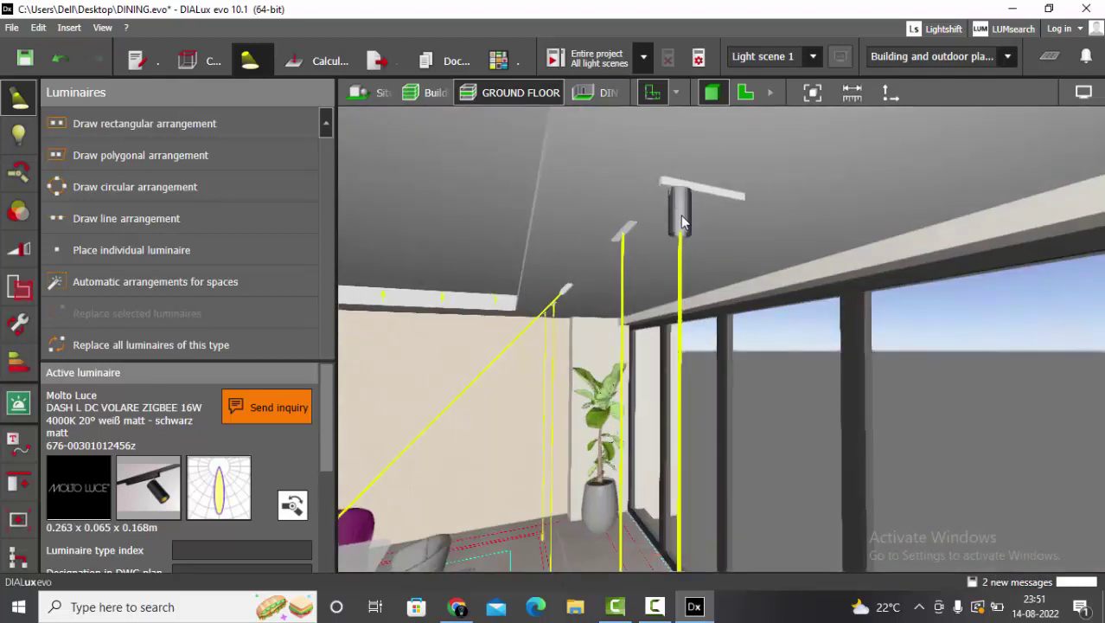
- Delete the Molto Luce spot from the track line
click(682, 223)
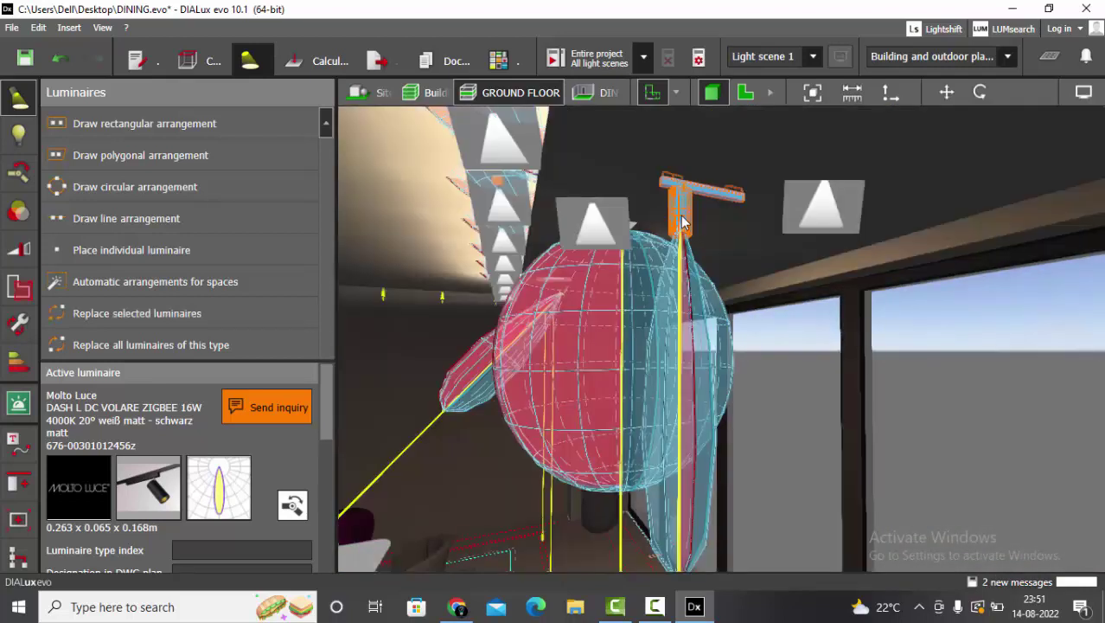
key(Delete)
- Examine the aimed spot and the neighbouring light strips along the ceiling track in 3D from several angles
drag(682, 222, 881, 295)
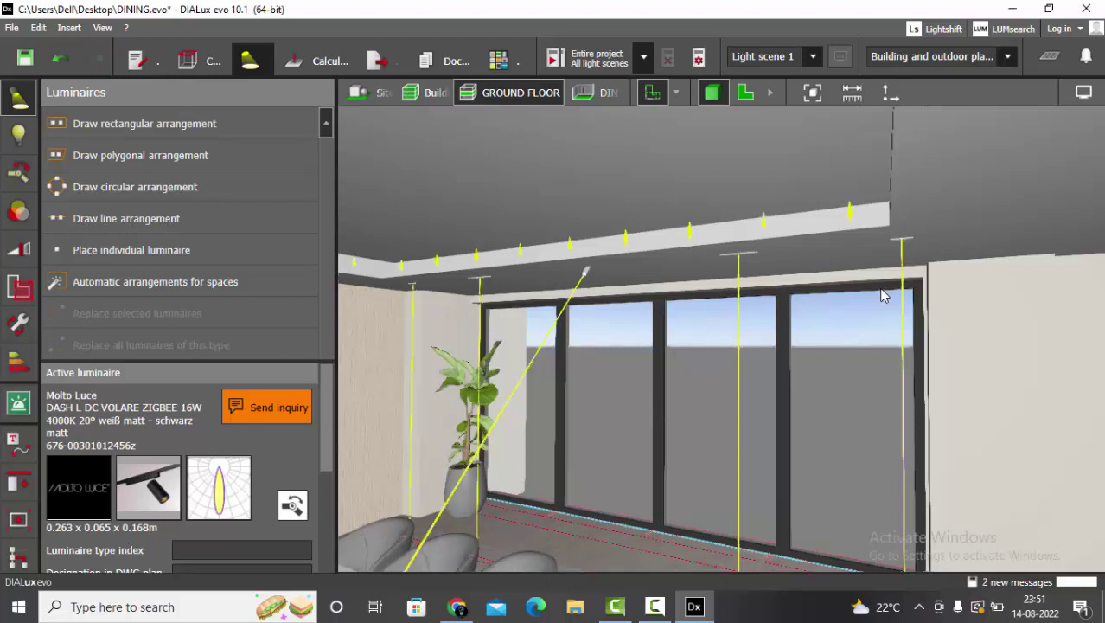
scroll(938, 296, down, 1)
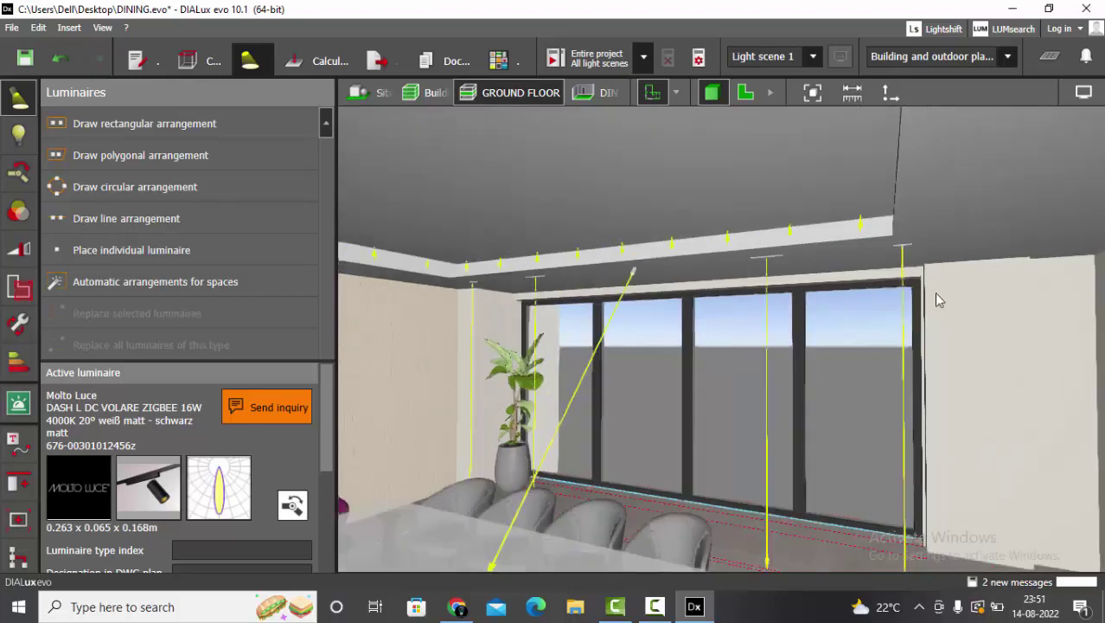
scroll(510, 317, up, 3)
right_drag(554, 340, 636, 373)
scroll(949, 265, down, 3)
drag(948, 270, 425, 194)
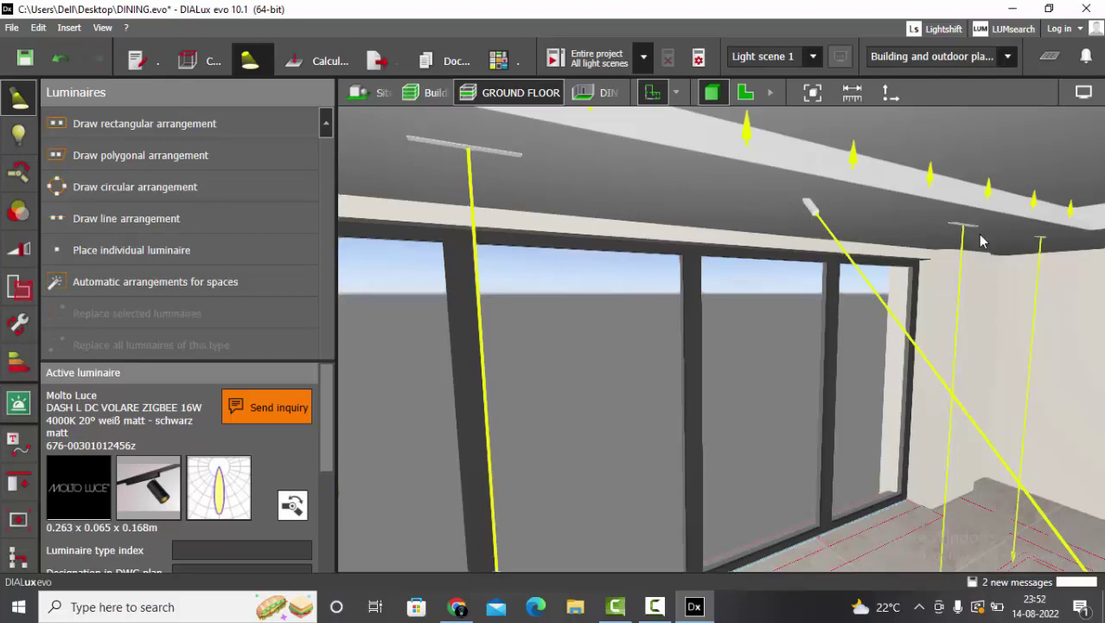
drag(958, 224, 747, 254)
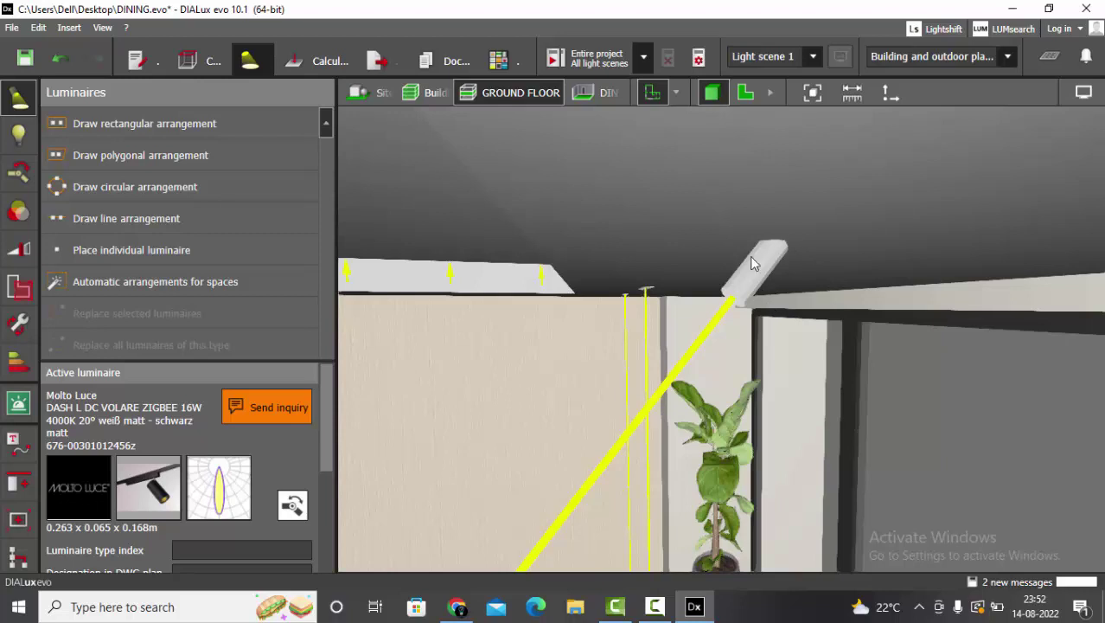
- Switch to placing furniture and objects and choose the vertical cylinder as the active object
scroll(771, 271, down, 1)
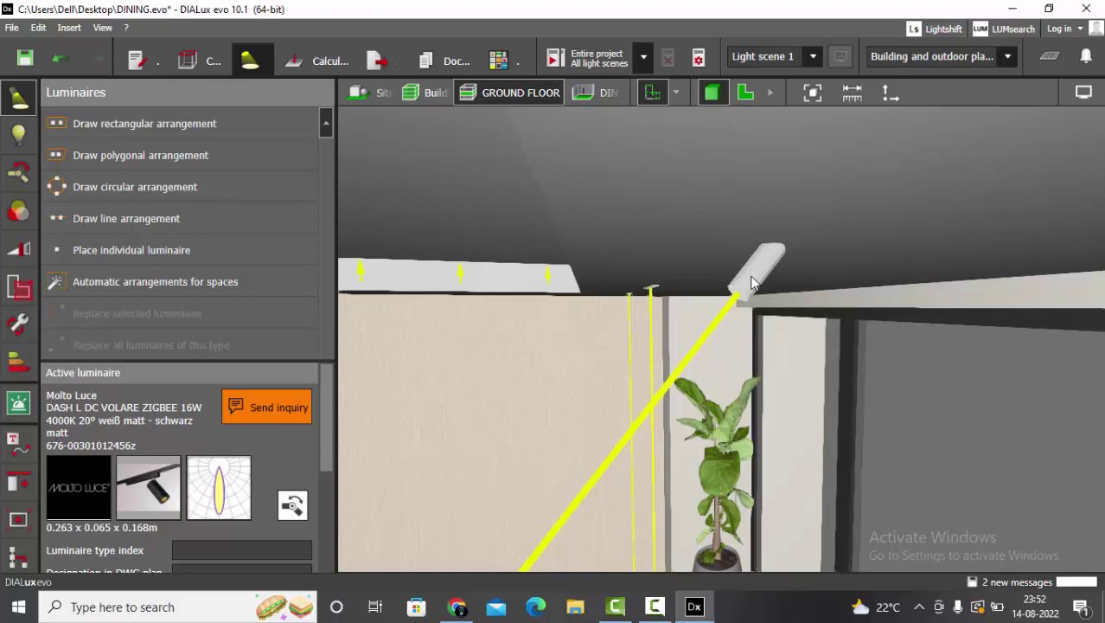
click(208, 62)
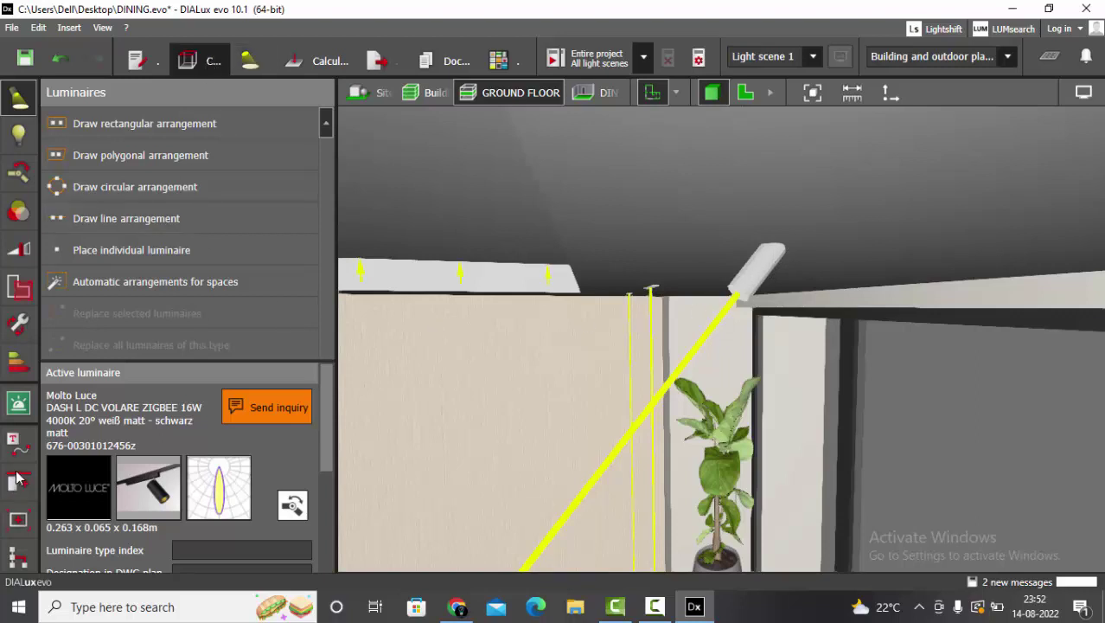
click(18, 478)
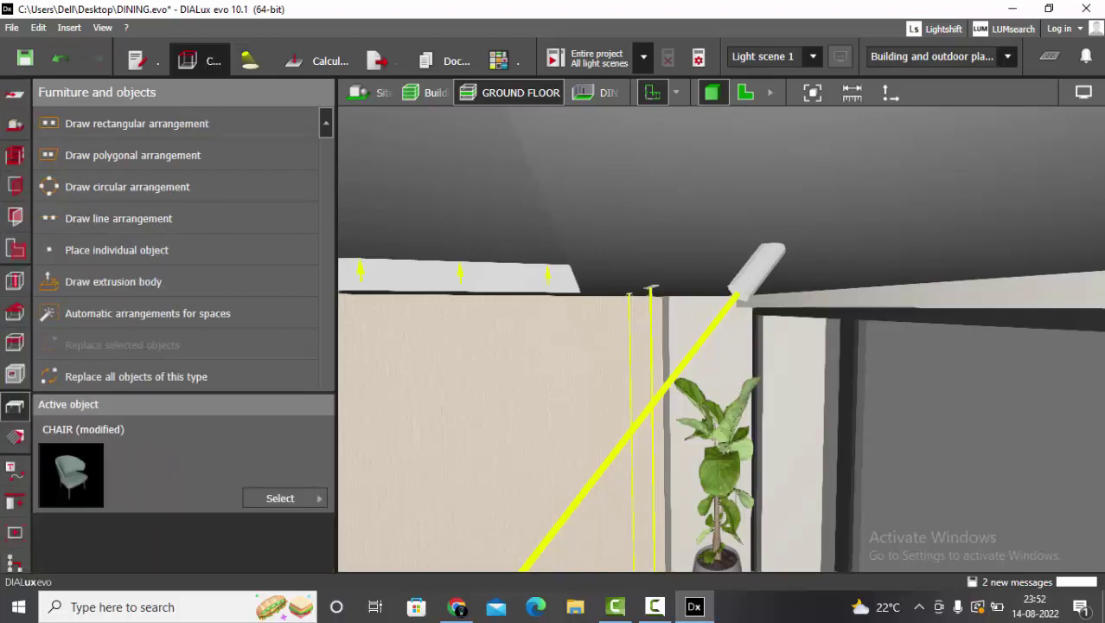
click(301, 501)
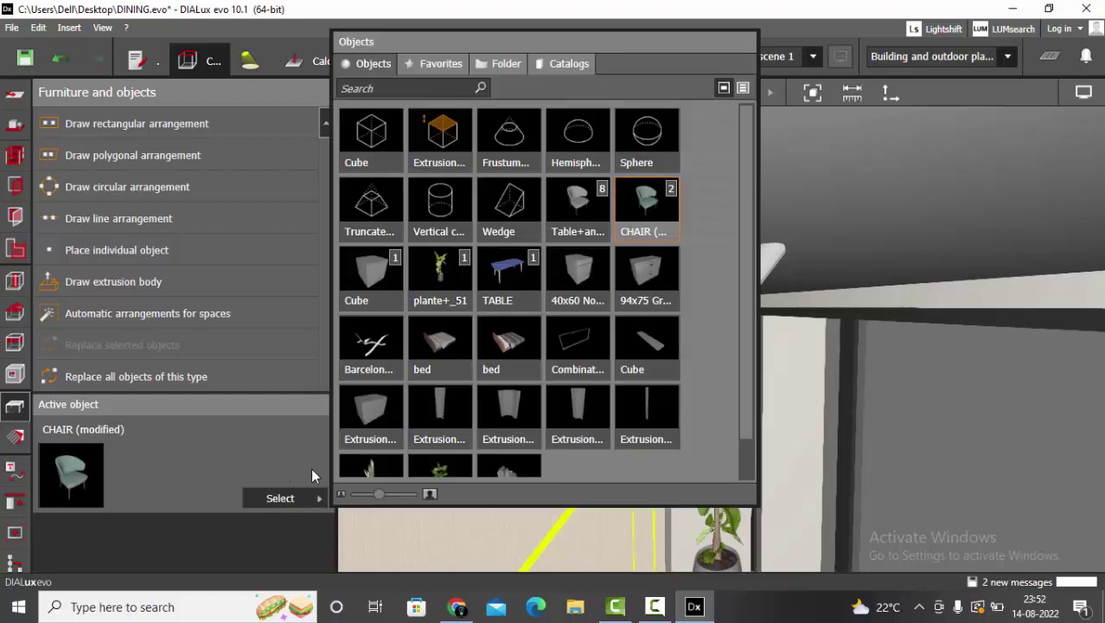
click(449, 213)
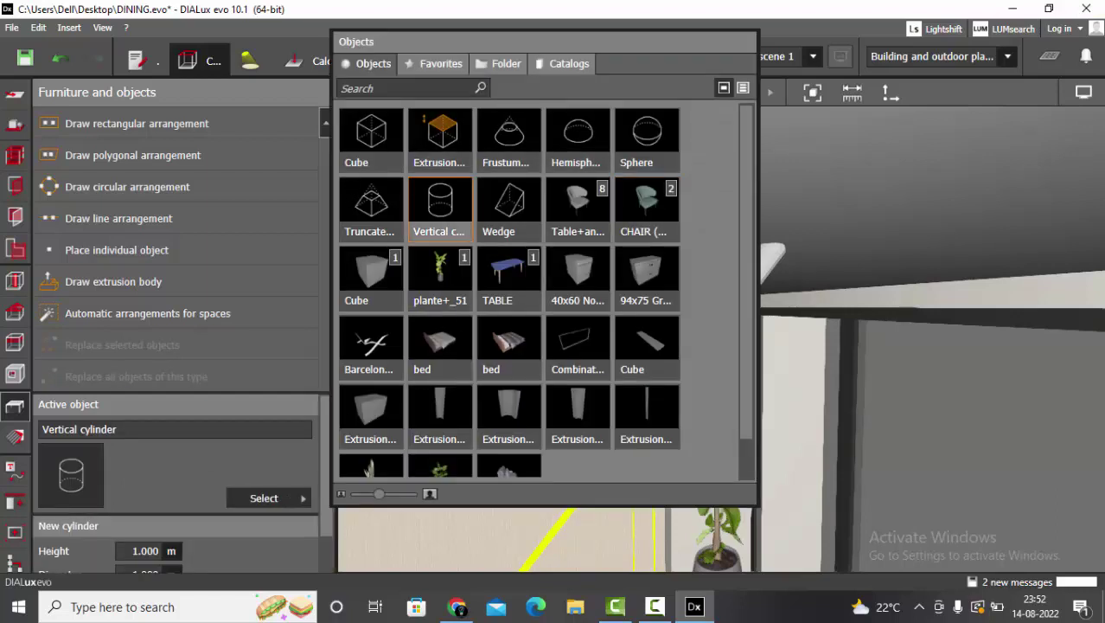
scroll(178, 474, down, 1)
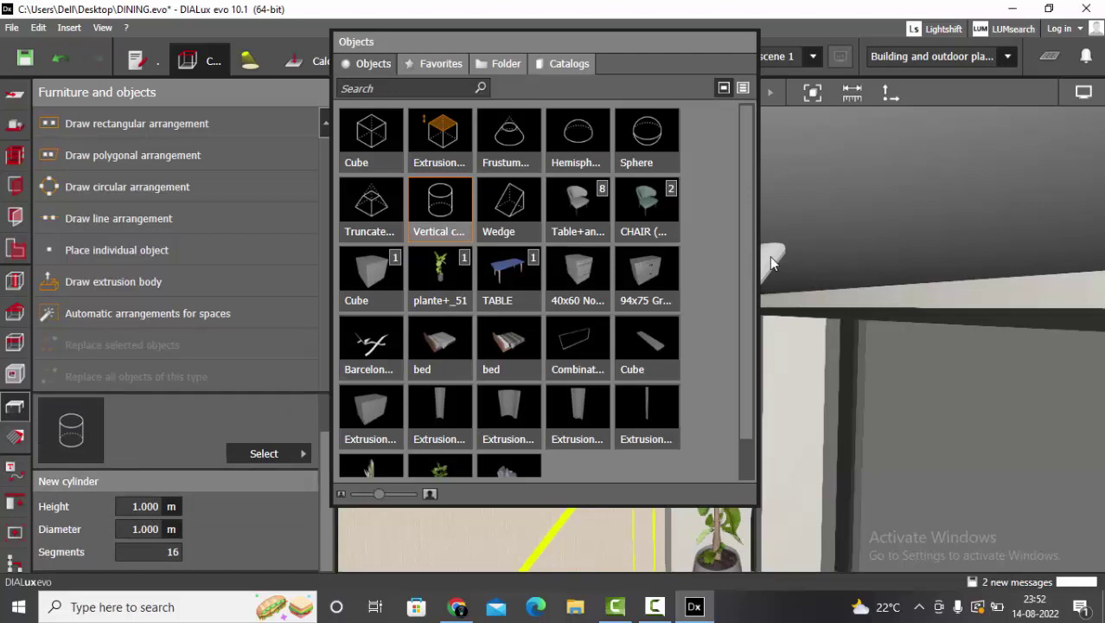
click(816, 269)
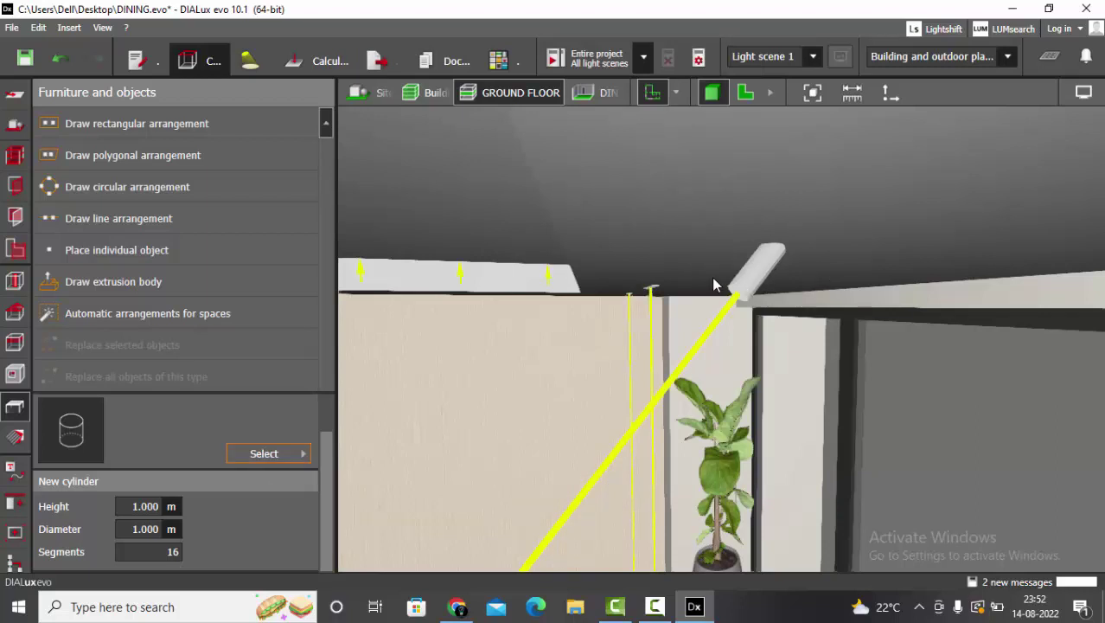
- Look over the ceiling track with its strips and aimed spot along the window wall in 3D
scroll(712, 282, down, 1)
right_drag(662, 368, 769, 338)
scroll(789, 316, down, 5)
scroll(745, 316, up, 1)
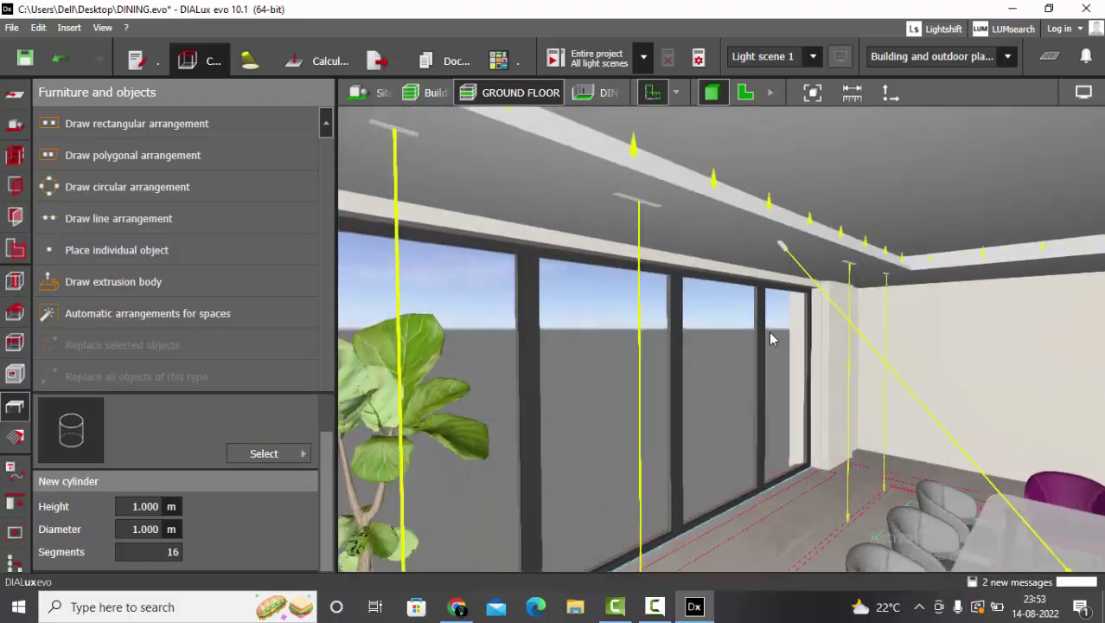
right_drag(772, 339, 846, 277)
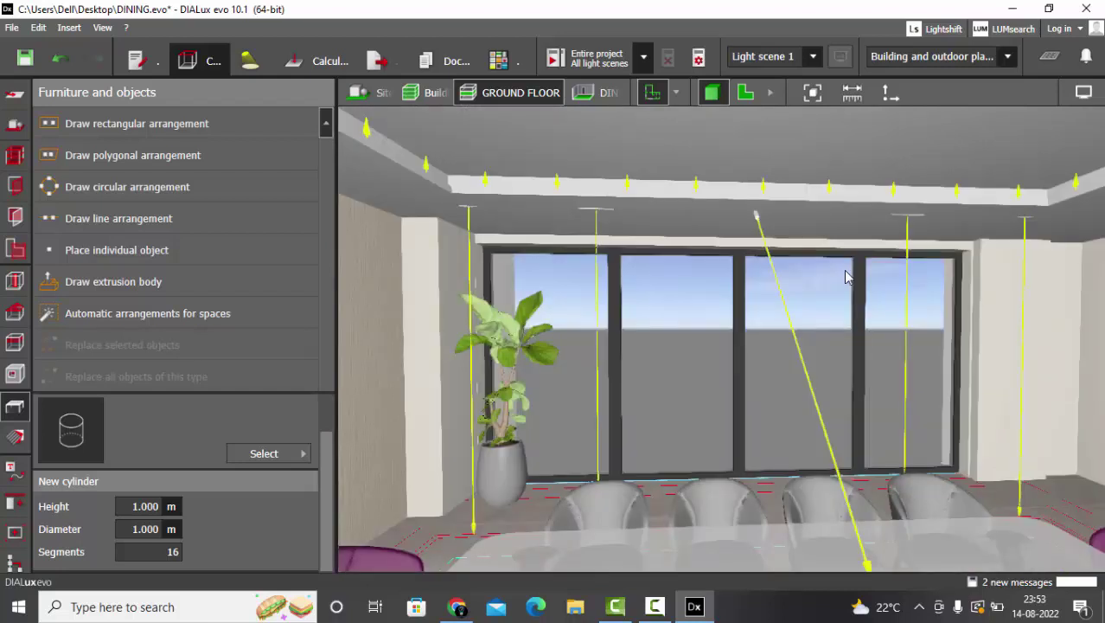
right_drag(671, 272, 593, 192)
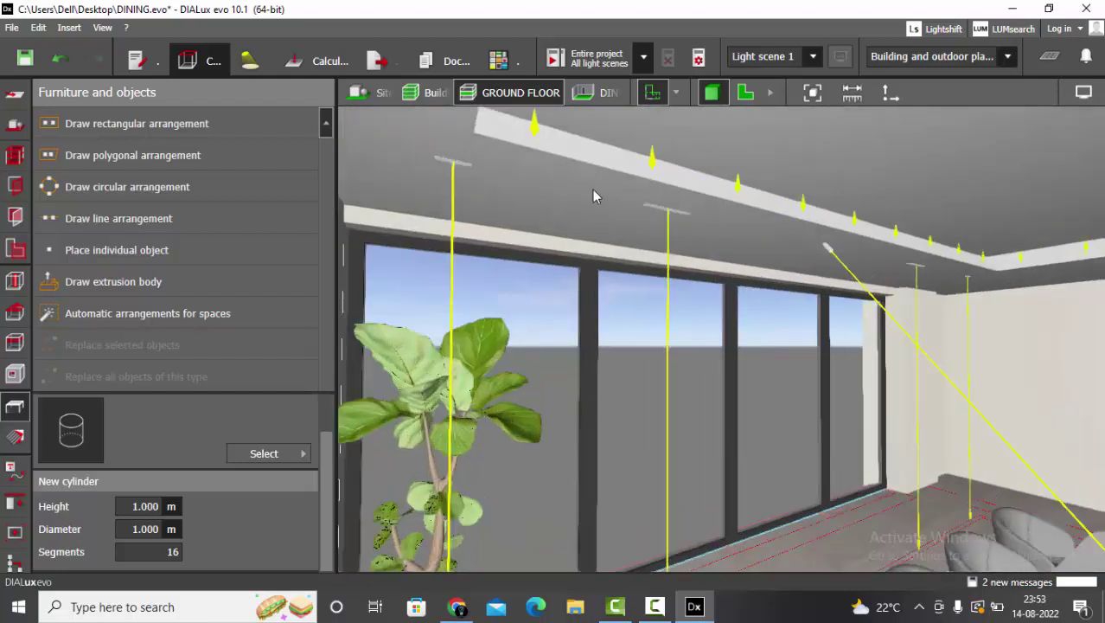
- Choose the basic cube as the active object and place one 1 m cube in the floor plan near the track's window-side corner
click(746, 92)
scroll(778, 303, down, 3)
scroll(846, 333, down, 2)
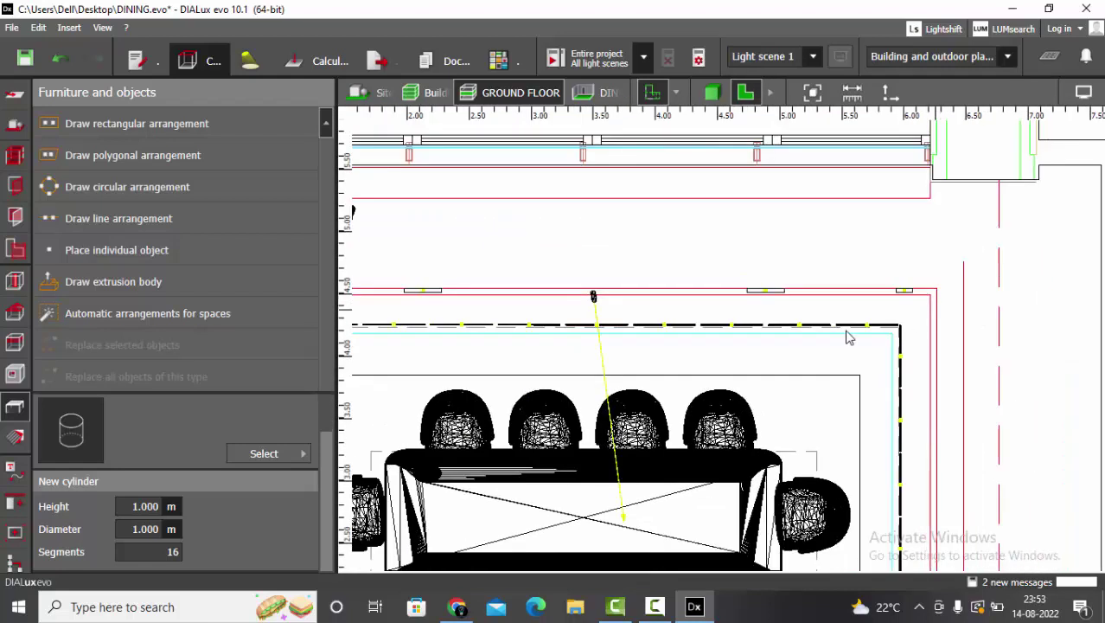
scroll(674, 328, down, 3)
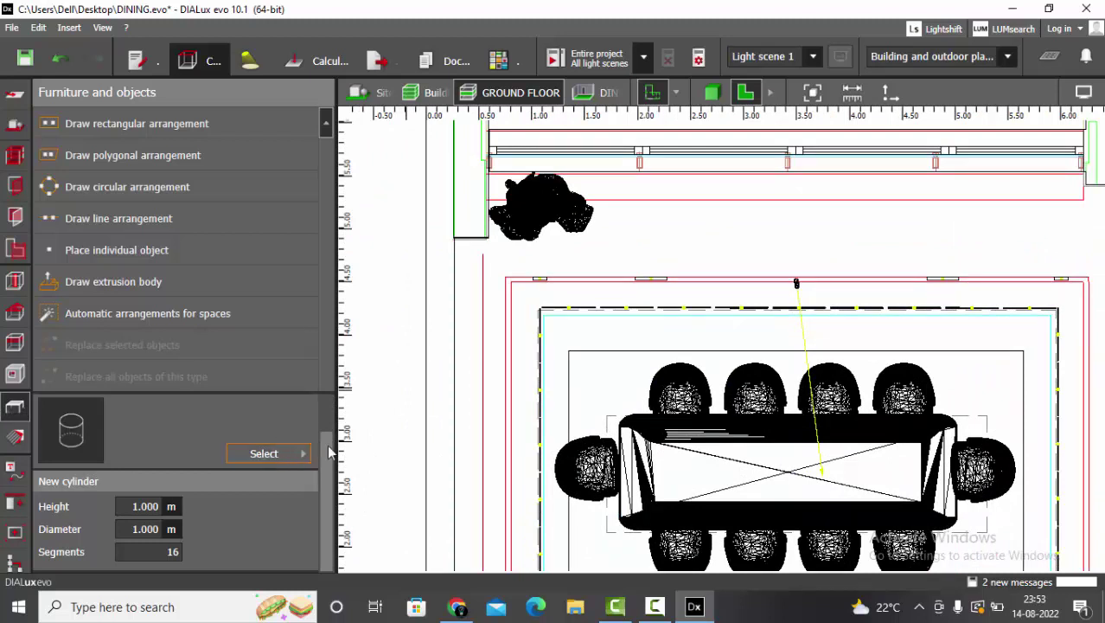
click(303, 453)
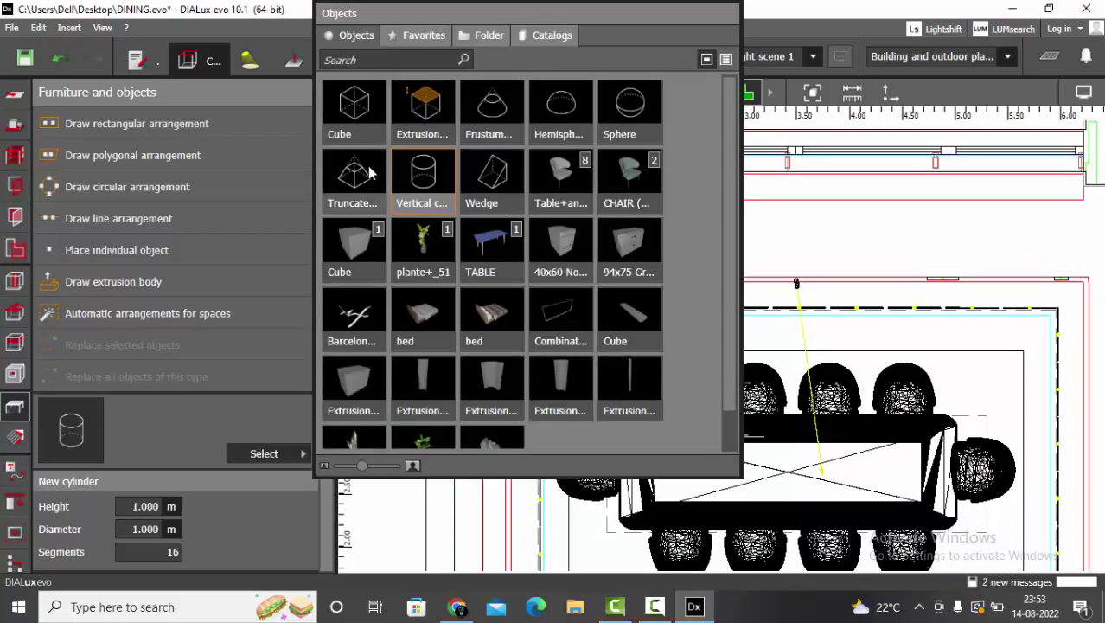
click(346, 110)
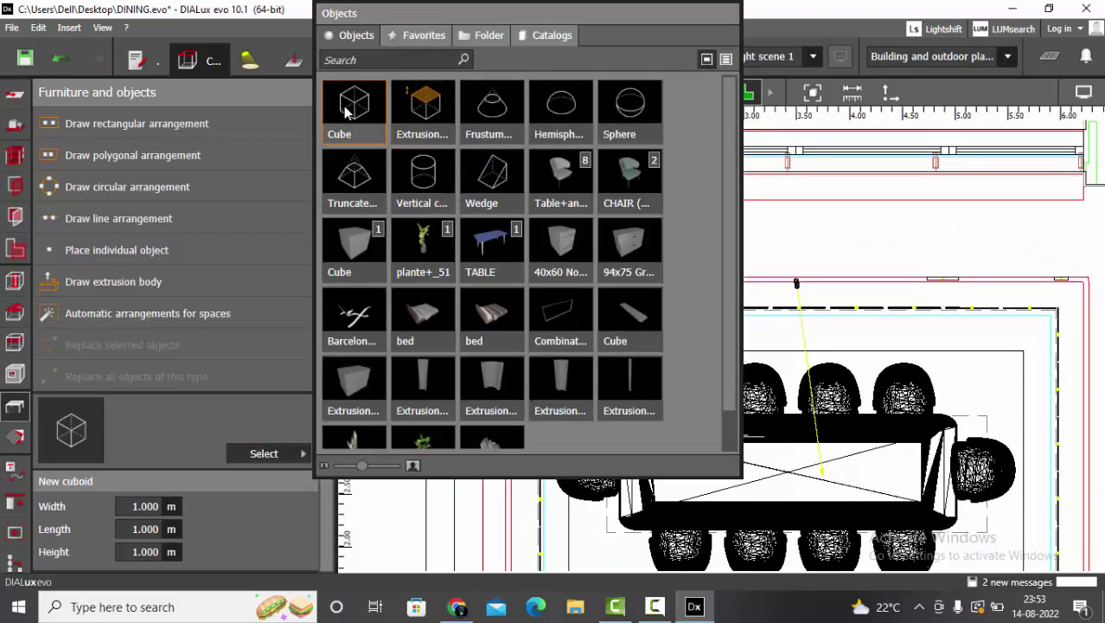
scroll(400, 145, down, 1)
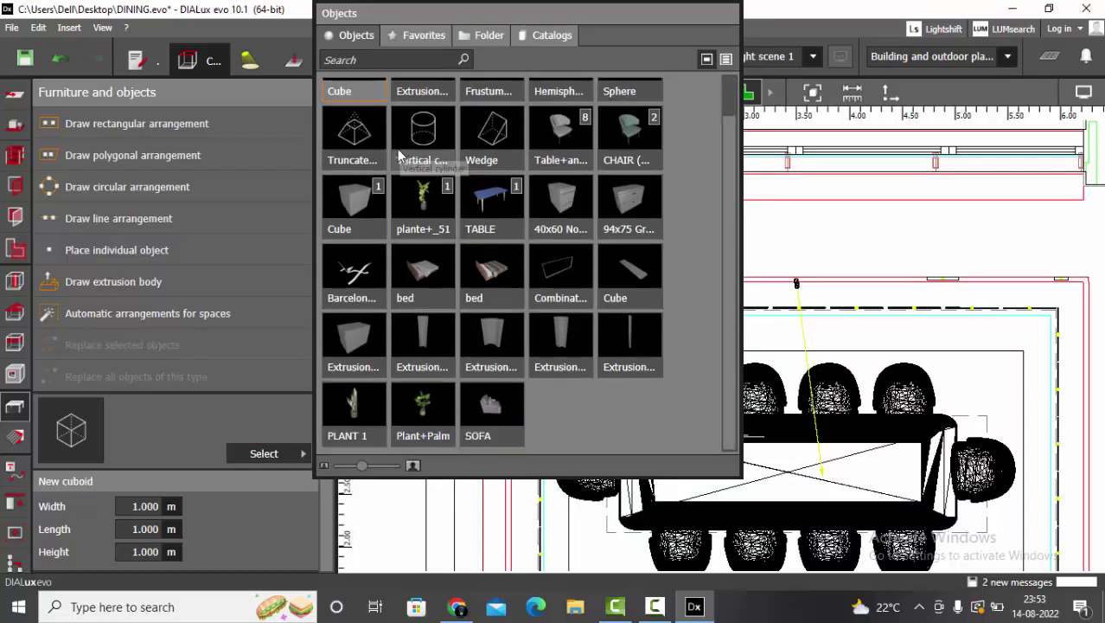
scroll(396, 164, up, 1)
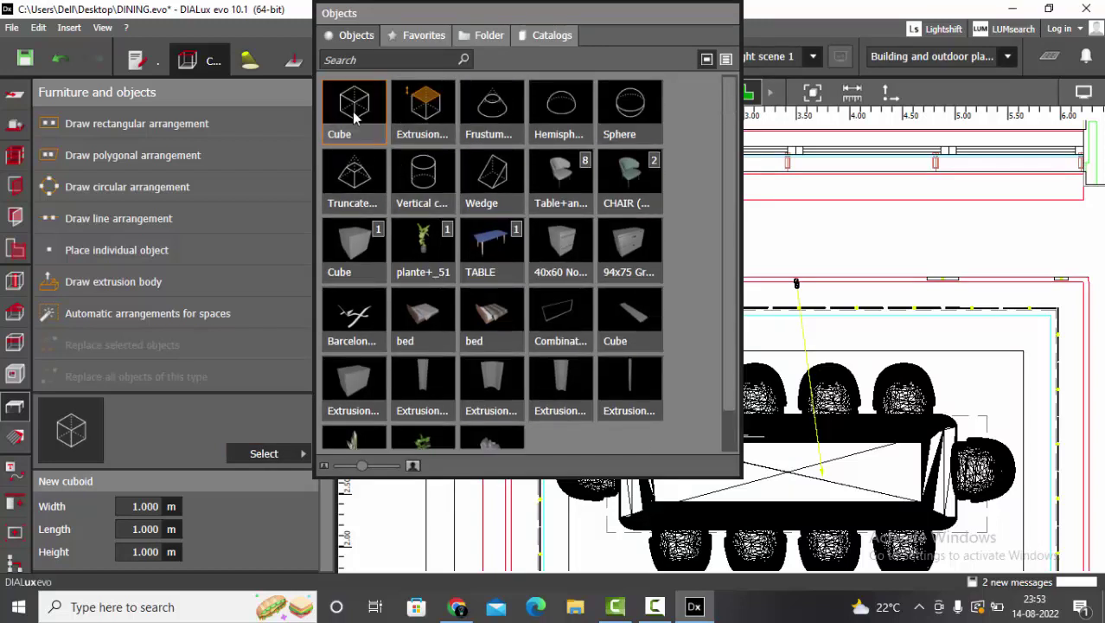
click(144, 257)
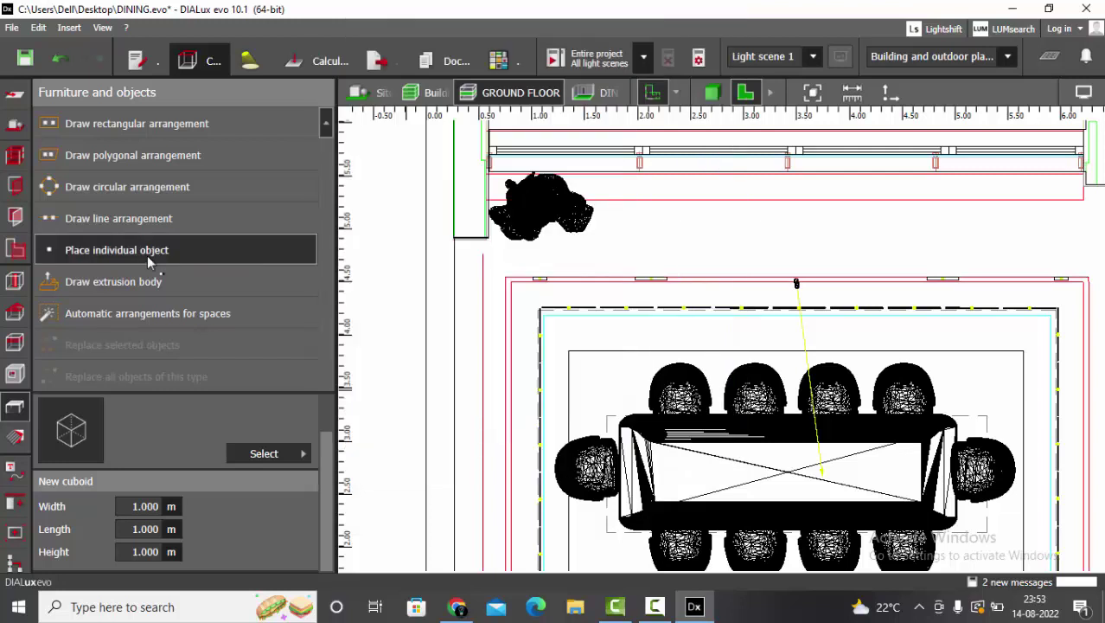
click(587, 294)
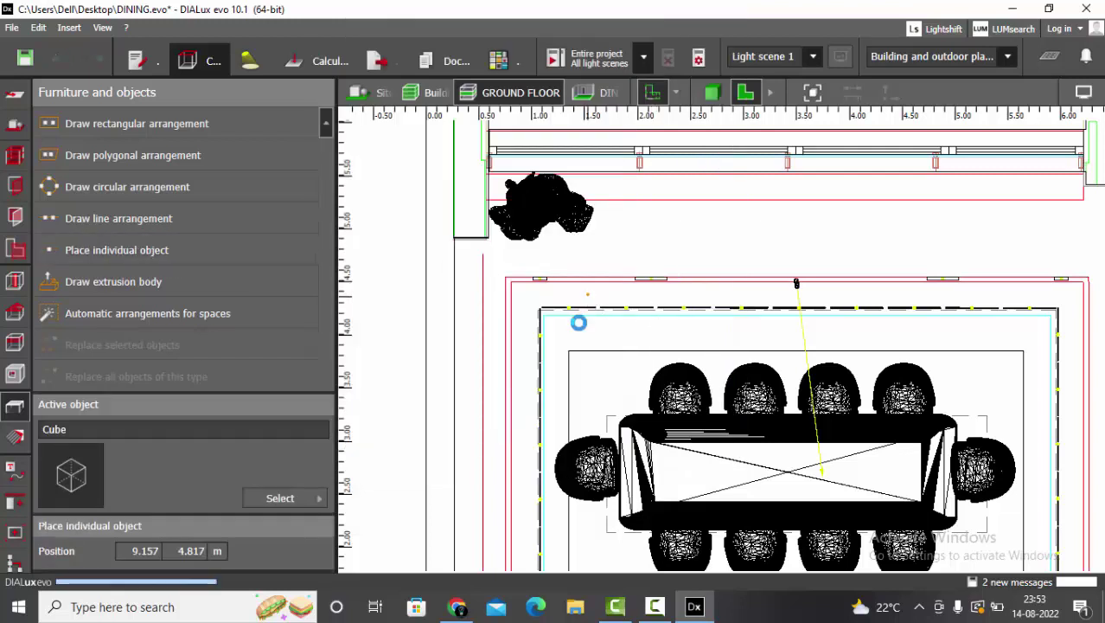
- Move the cube so its outer corner coincides with the outer corner of the track outline beside the plant
scroll(549, 259, up, 4)
drag(547, 254, 470, 331)
scroll(454, 247, down, 1)
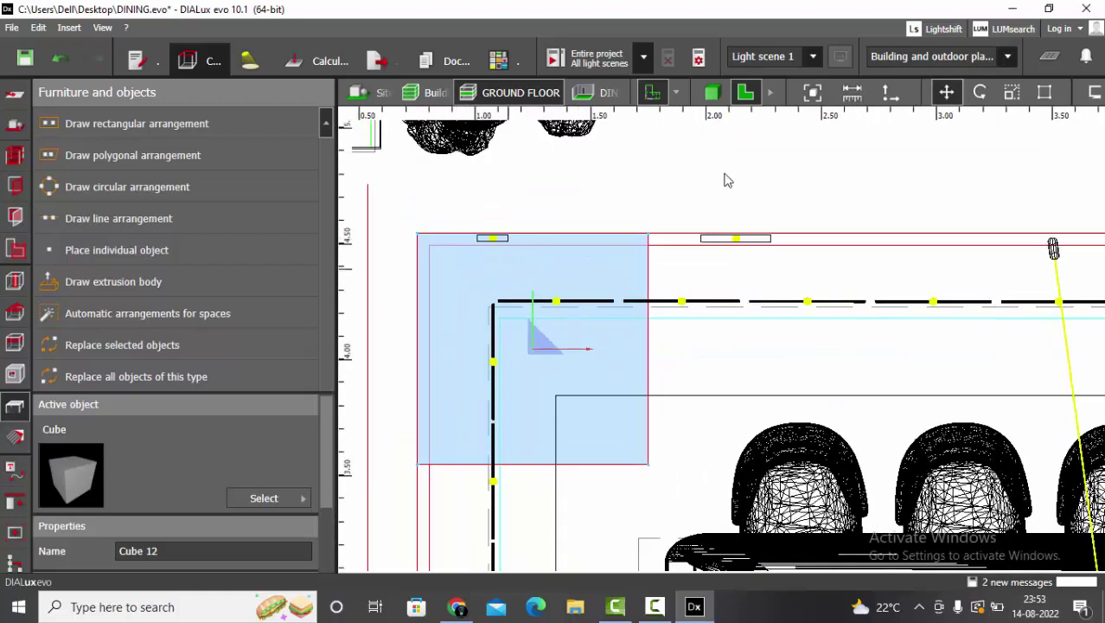
- Scale the cube's depth down to the track width of 0.052 m, between the two outline lines
click(1010, 92)
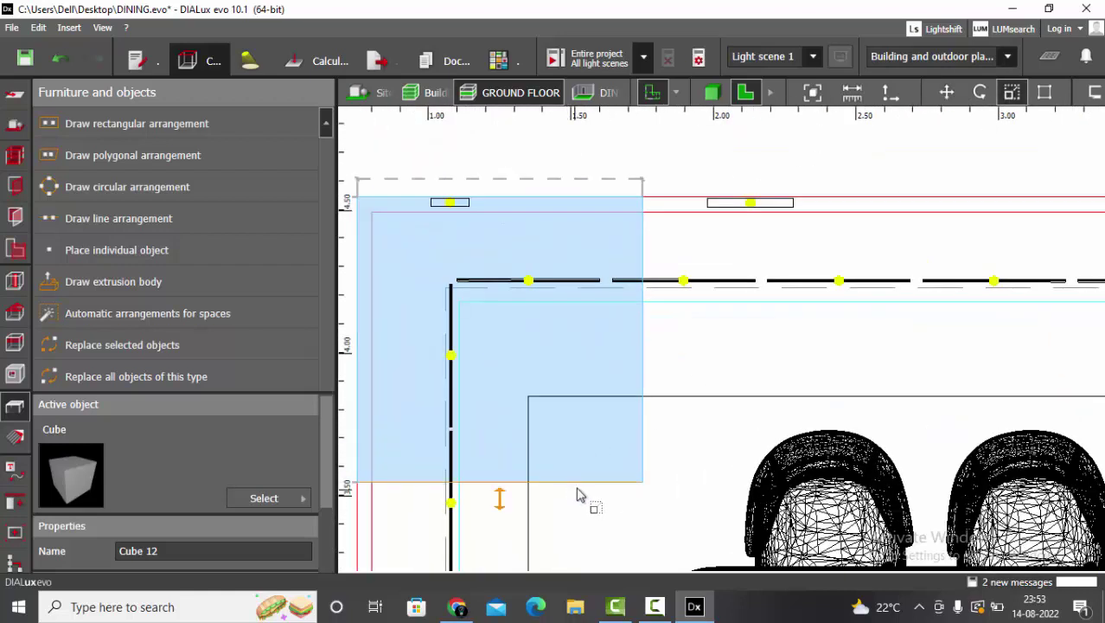
drag(586, 486, 607, 217)
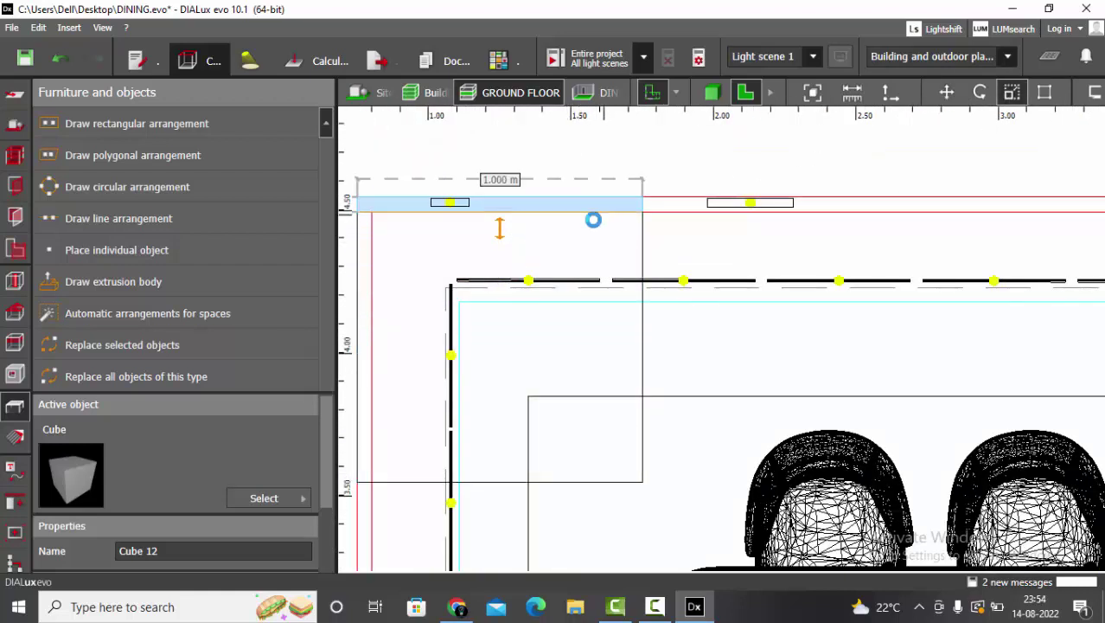
scroll(493, 240, down, 3)
scroll(680, 249, up, 1)
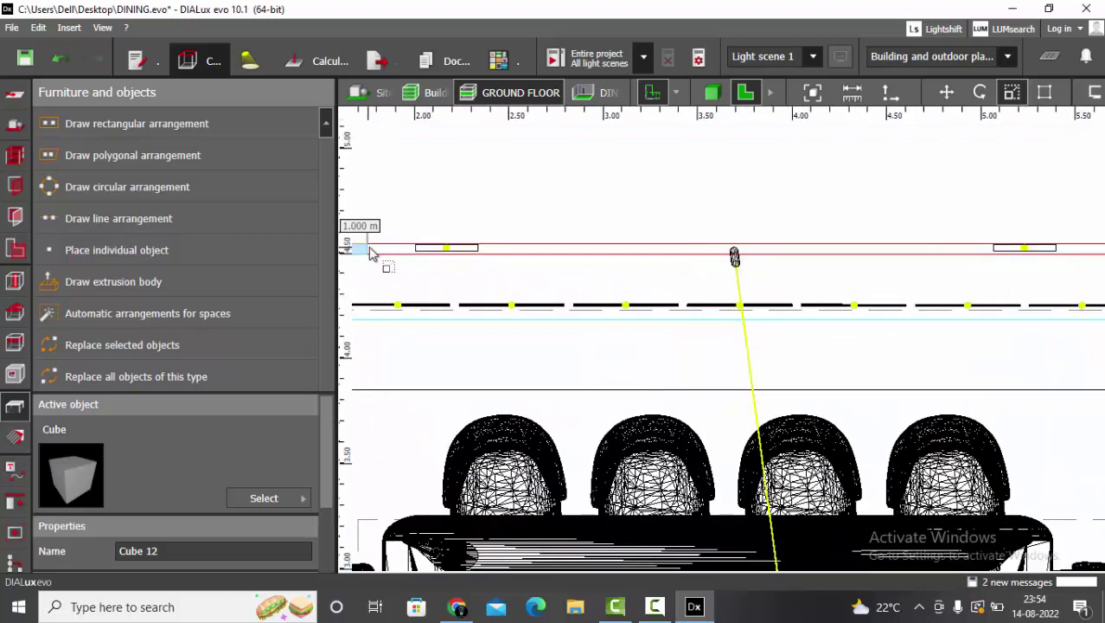
- Stretch the cube along the window-side track to its far outer corner, making it 5.517 m long
scroll(370, 250, up, 1)
scroll(370, 251, up, 1)
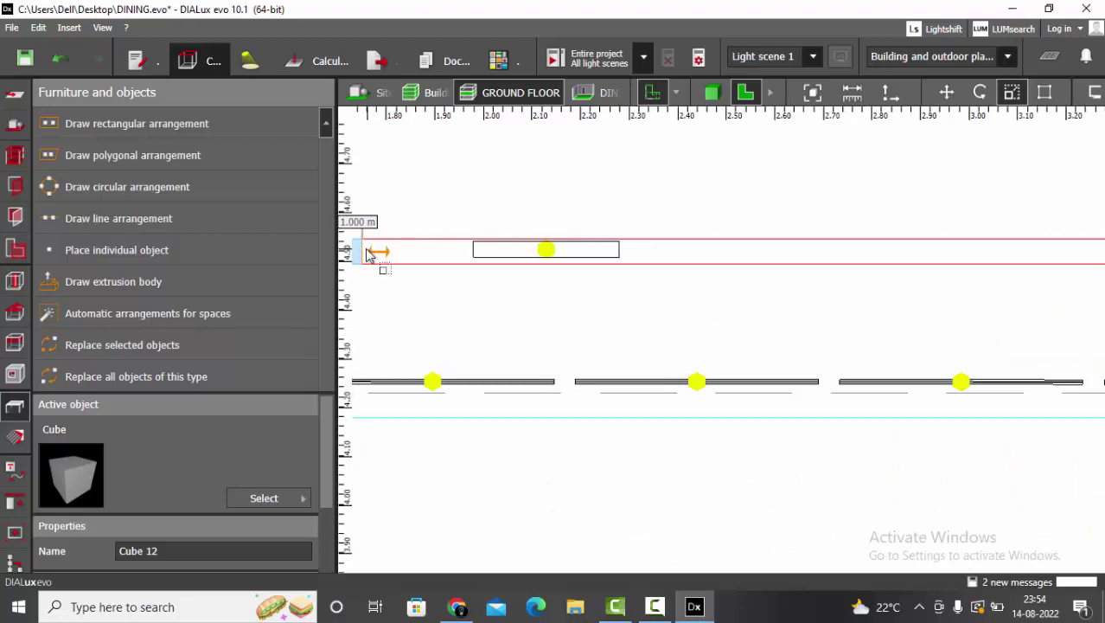
drag(370, 252, 1003, 246)
scroll(523, 260, down, 3)
scroll(523, 267, up, 1)
middle_drag(735, 281, 394, 306)
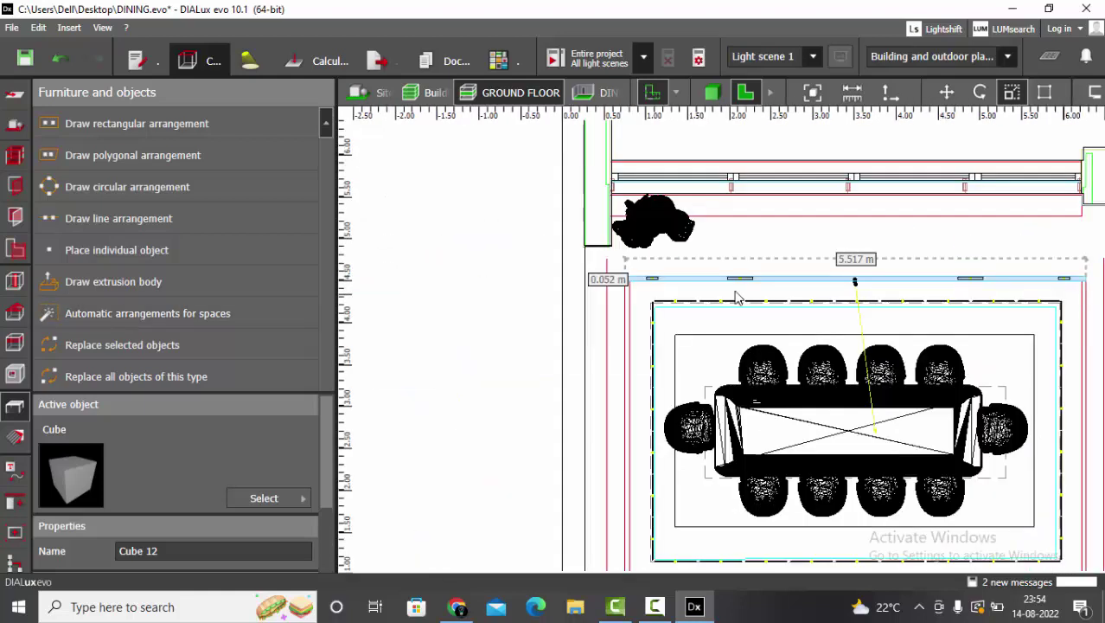
scroll(657, 301, up, 2)
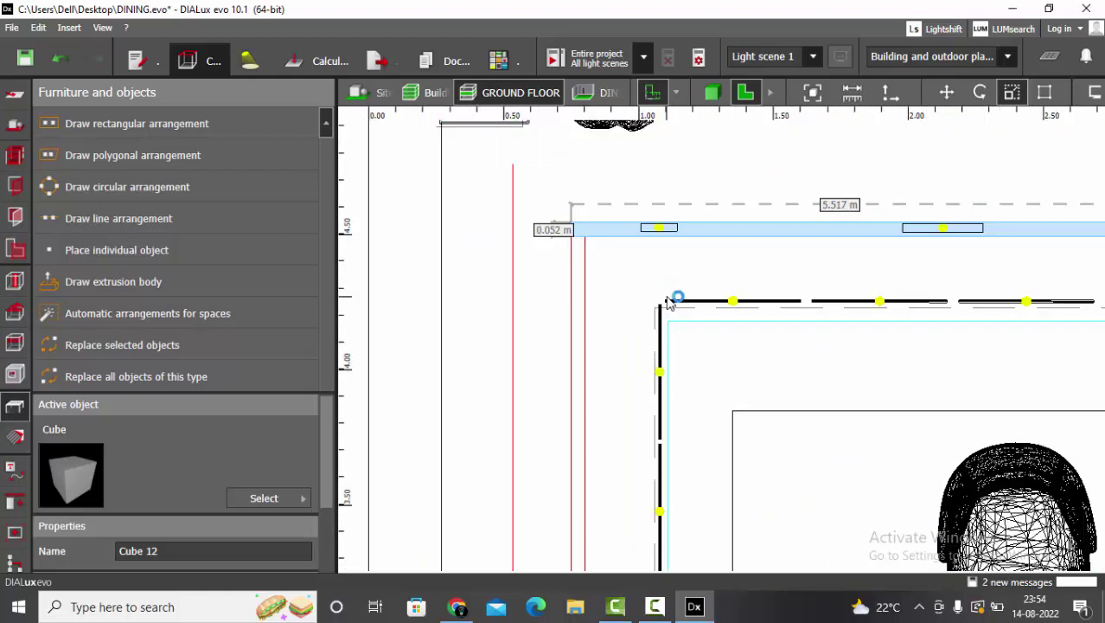
scroll(251, 441, down, 1)
- Reduce the height of the track-shaped cube from the floor to a very thin strip
click(242, 551)
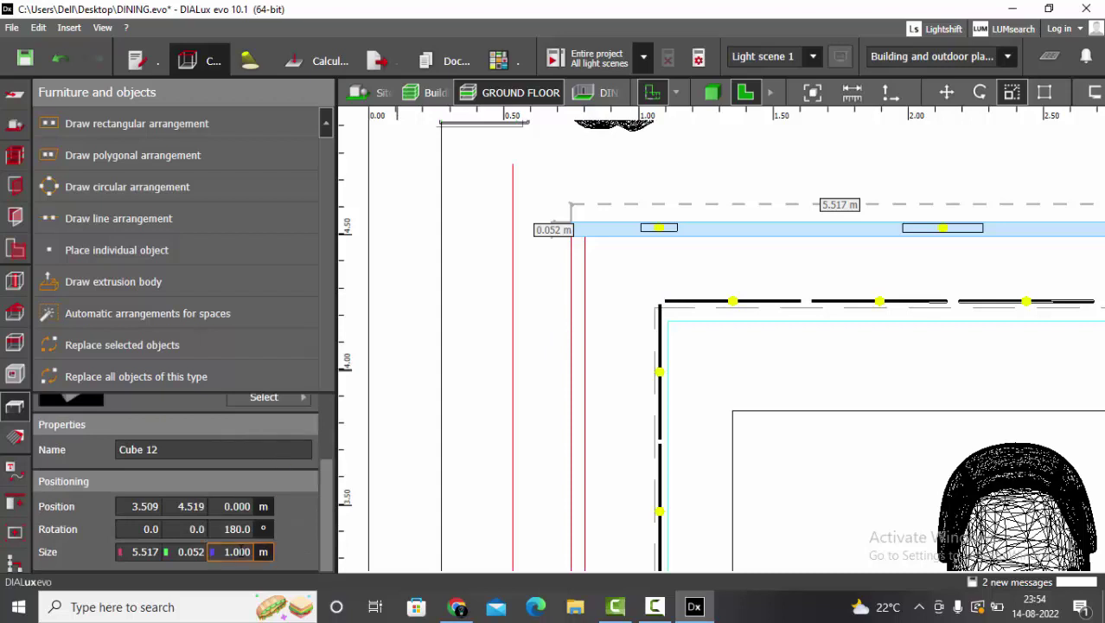
double_click(248, 554)
key(BackSpace)
key(Return)
click(617, 217)
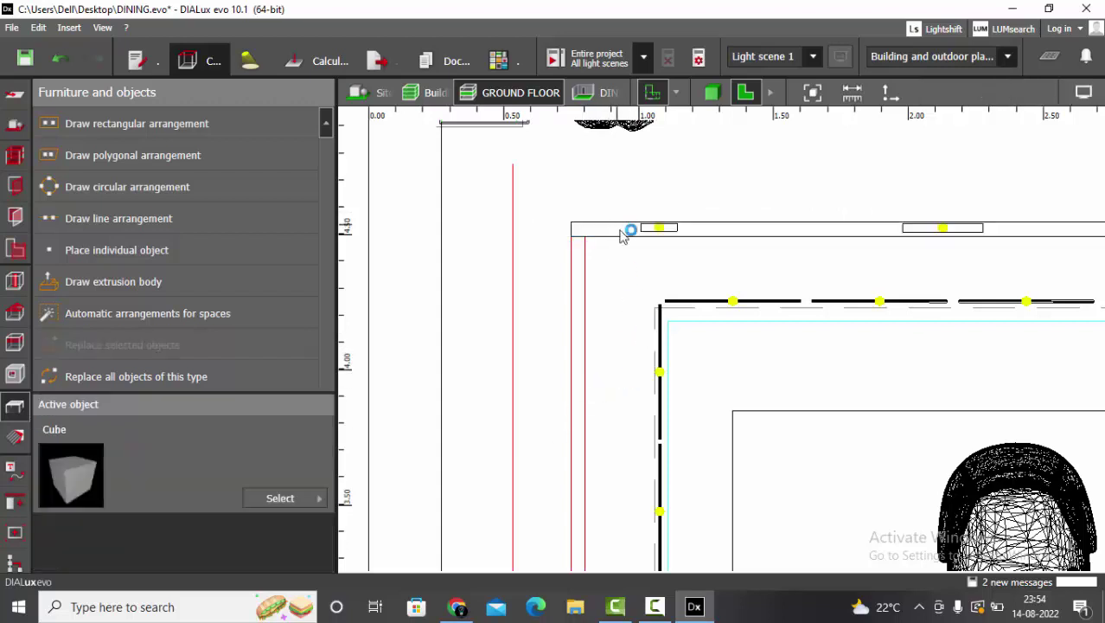
- Raise the thin strip in the front view until it sits flush against the lowered ceiling at about 2.80 m
click(628, 229)
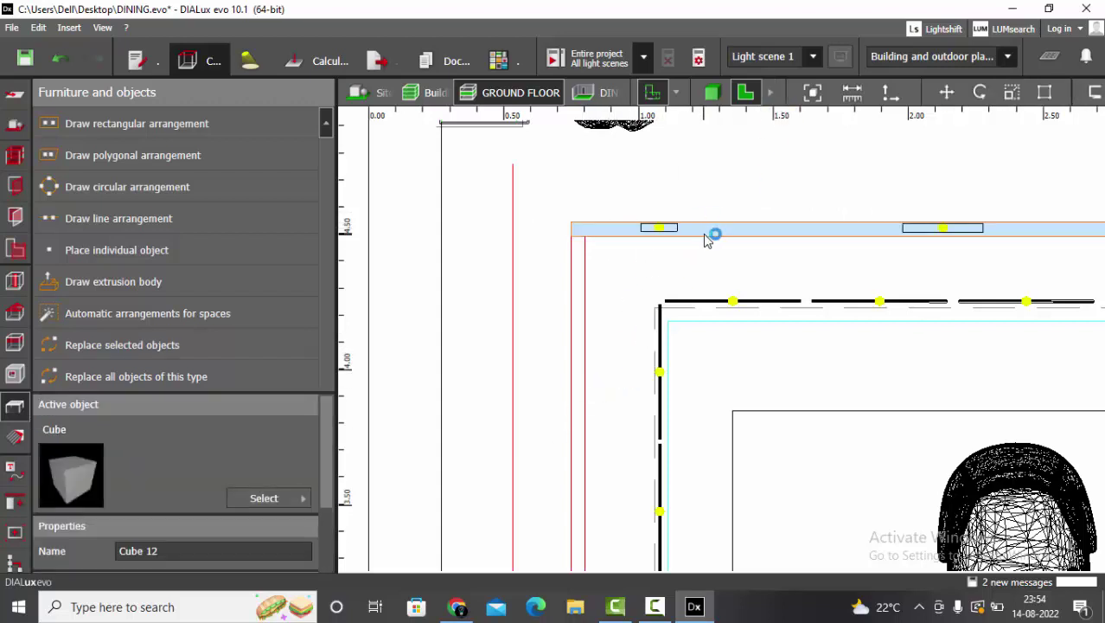
click(769, 92)
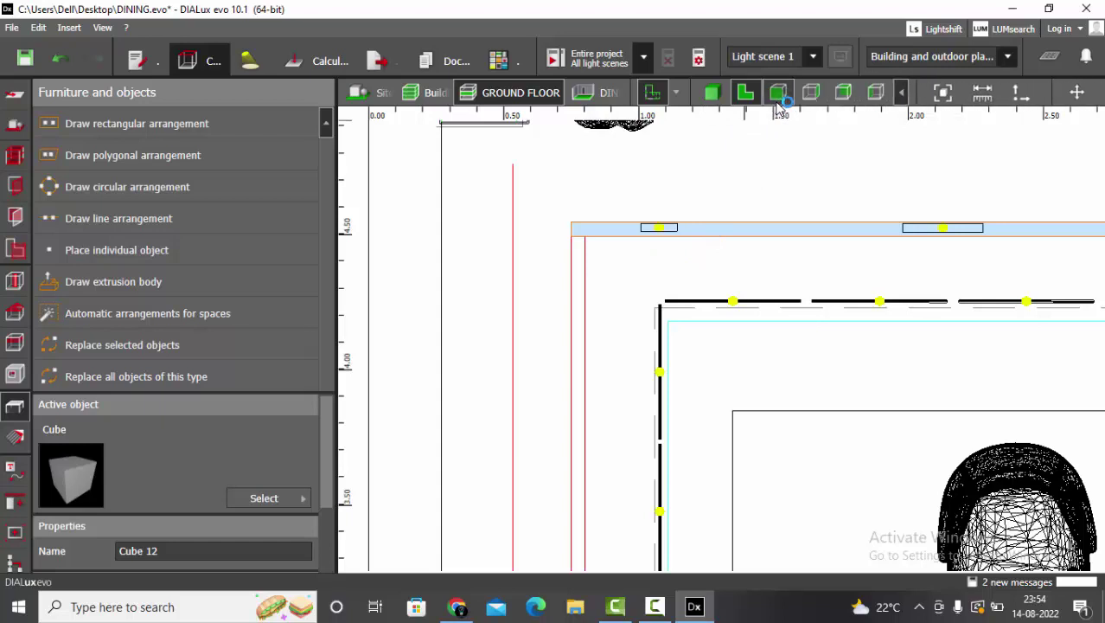
click(777, 91)
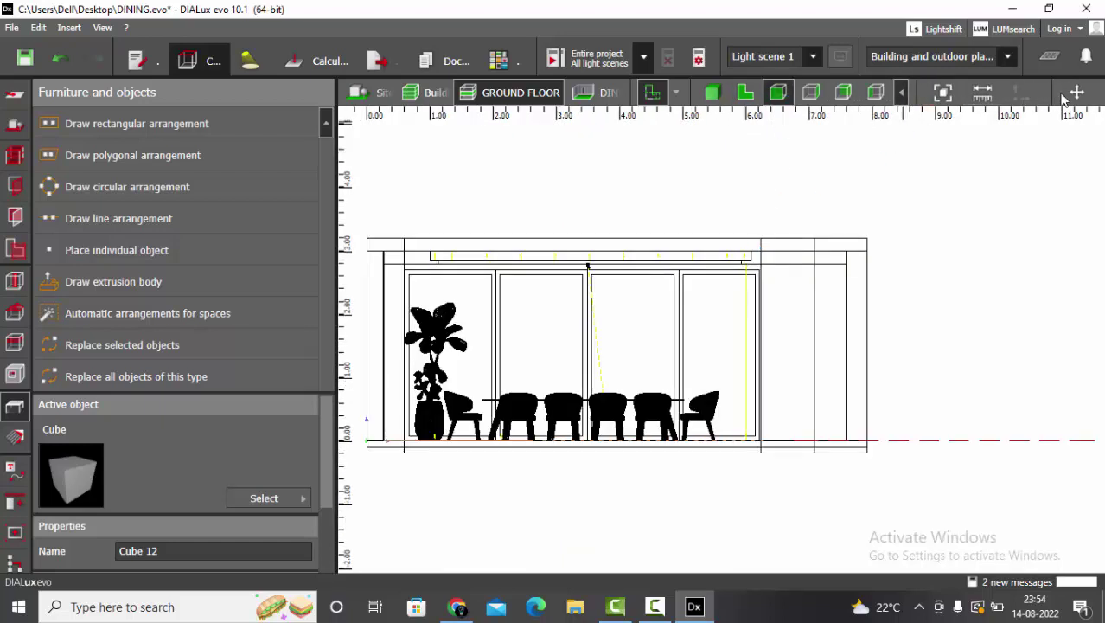
scroll(533, 393, up, 2)
scroll(533, 394, up, 1)
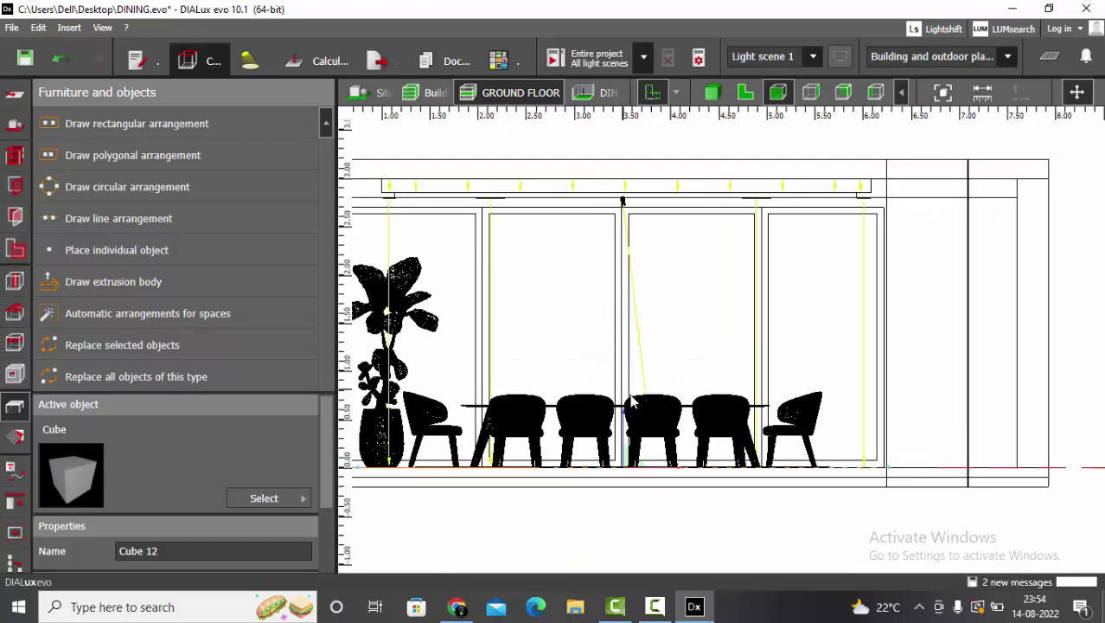
scroll(605, 186, up, 1)
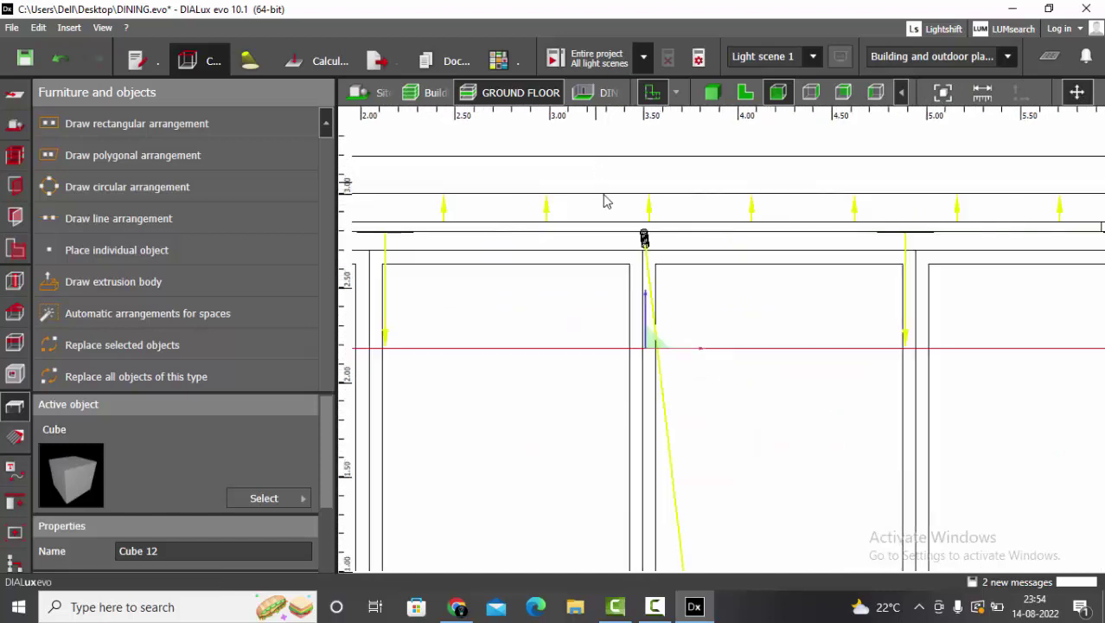
scroll(644, 294, up, 1)
scroll(644, 363, up, 1)
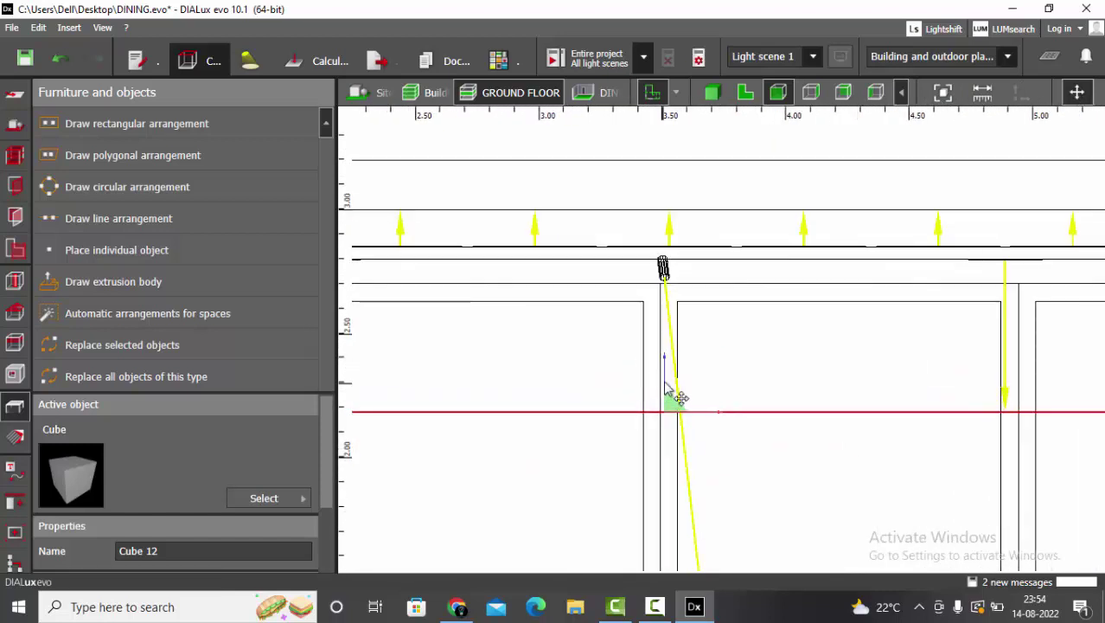
scroll(670, 286, up, 1)
scroll(666, 230, up, 10)
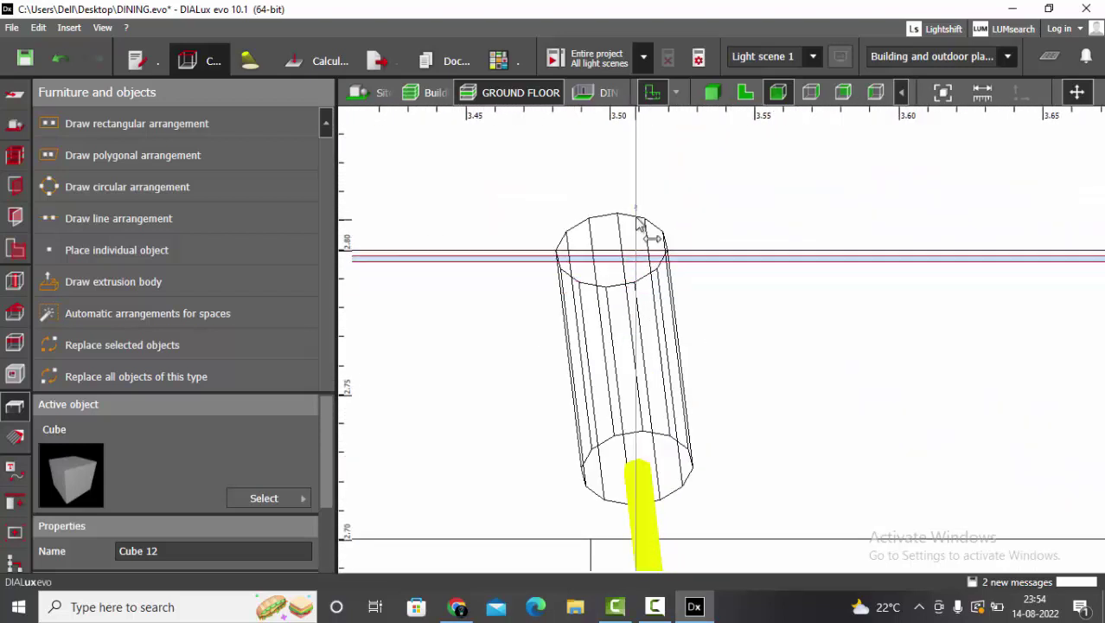
scroll(727, 273, up, 2)
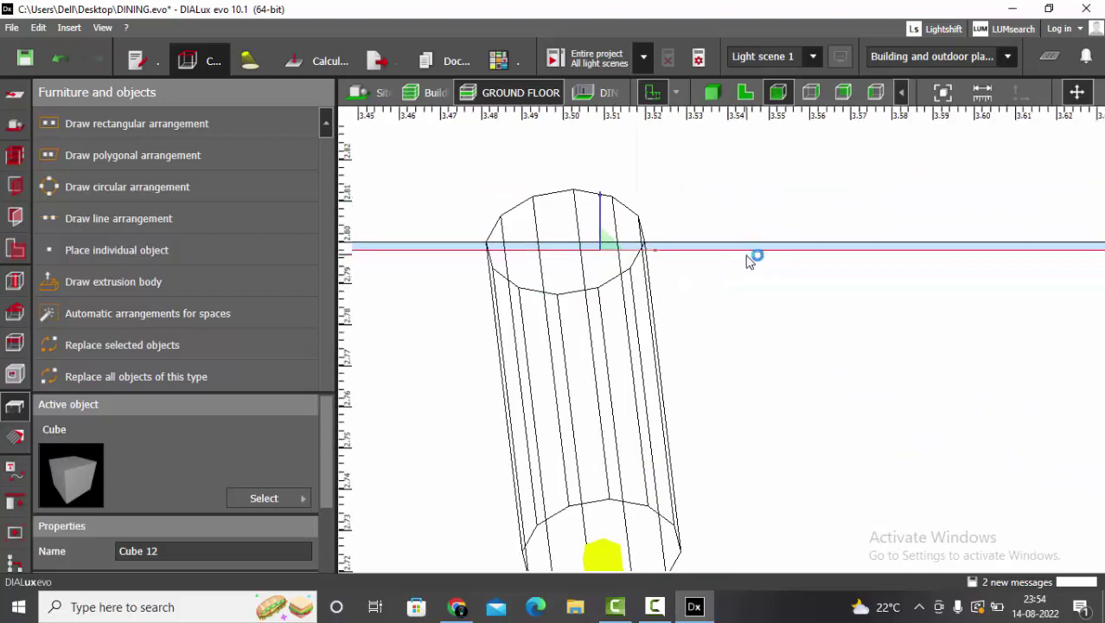
- Create a black colour material with red, green and blue values of 0
click(711, 93)
scroll(834, 305, down, 3)
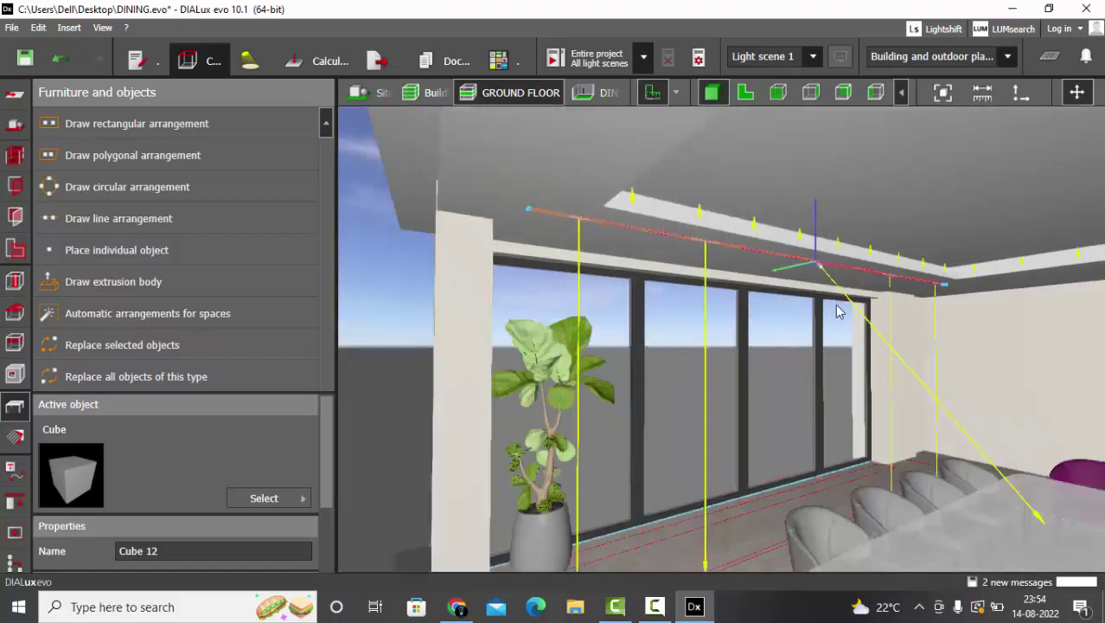
scroll(649, 269, up, 4)
click(609, 240)
scroll(605, 249, down, 2)
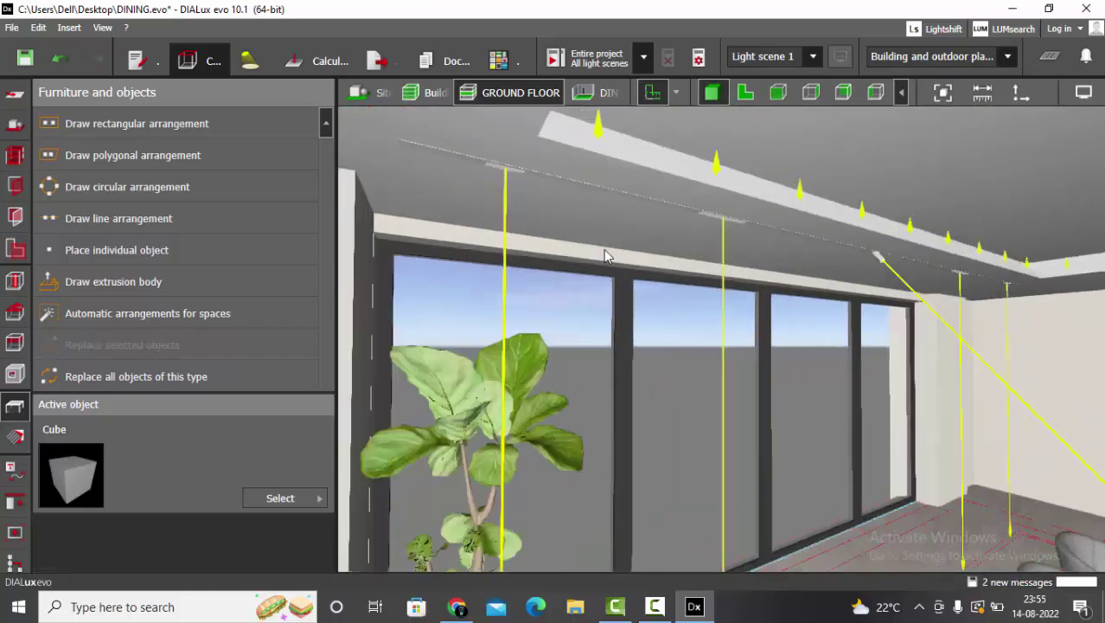
scroll(492, 198, up, 1)
mouse_move(787, 310)
right_down()
mouse_move(708, 298)
mouse_move(794, 312)
right_up()
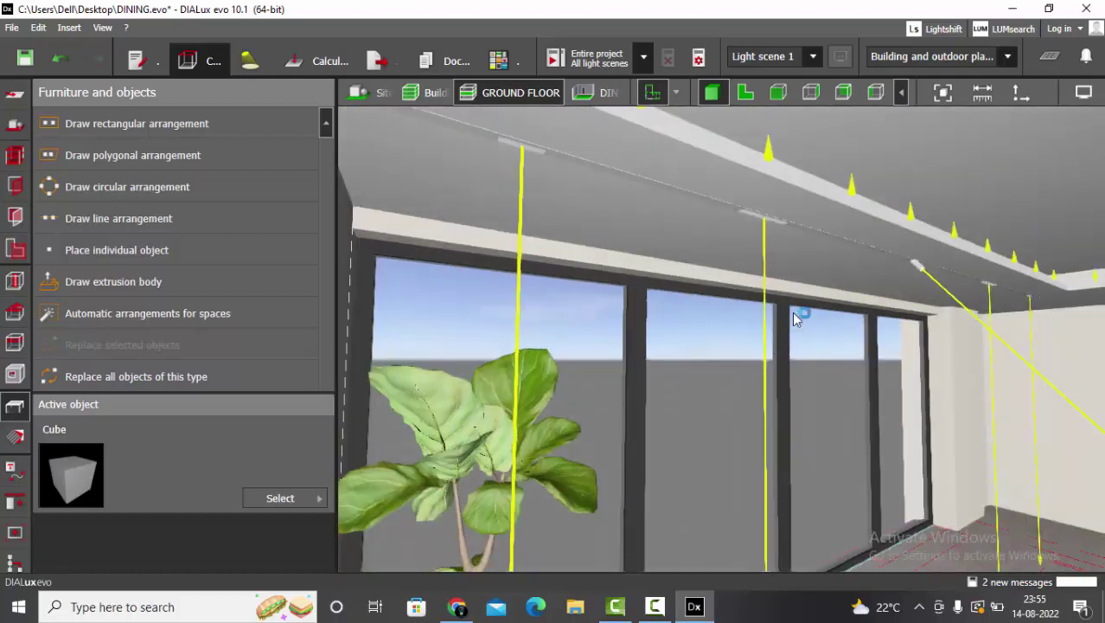
click(14, 437)
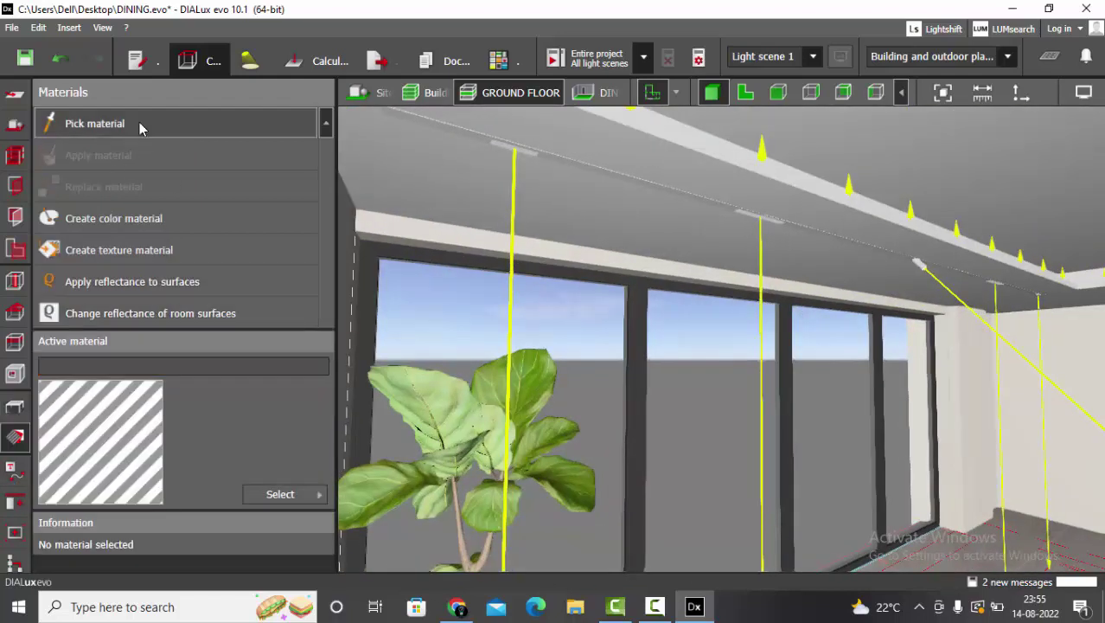
click(121, 218)
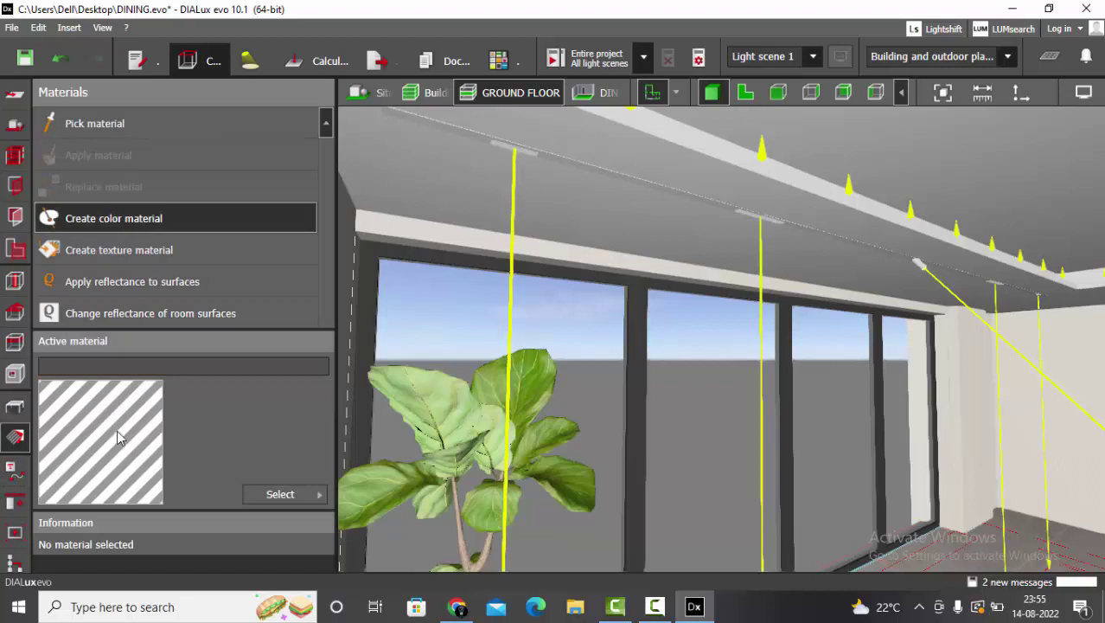
scroll(154, 430, down, 3)
scroll(142, 376, up, 1)
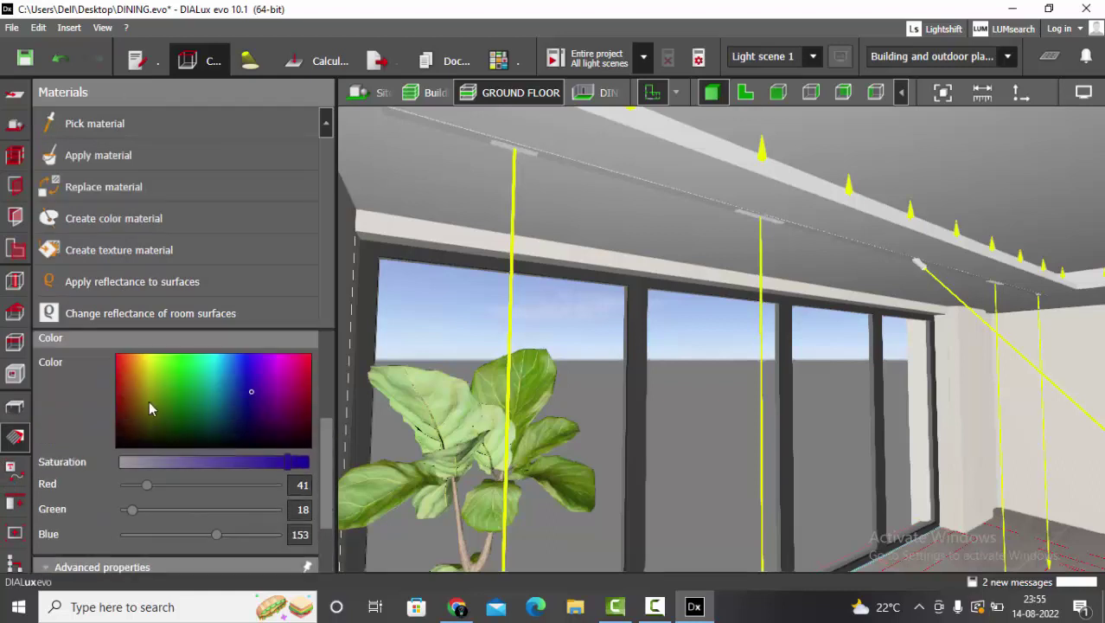
drag(149, 403, 113, 465)
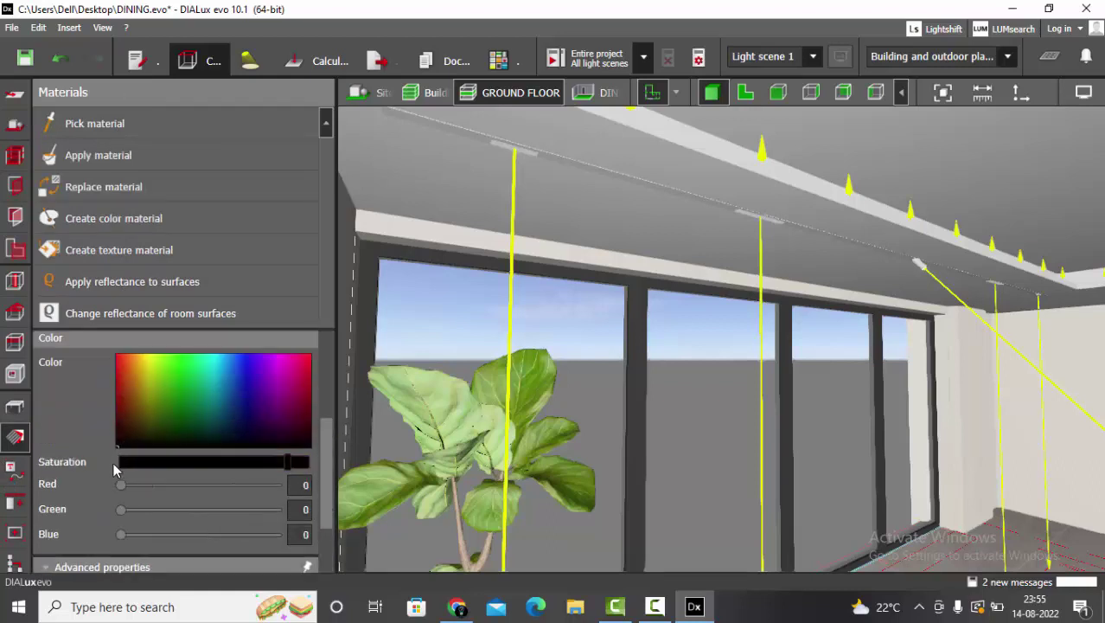
- Apply the black material to the thin track strip on the window-side ceiling
click(570, 163)
right_drag(869, 385, 774, 377)
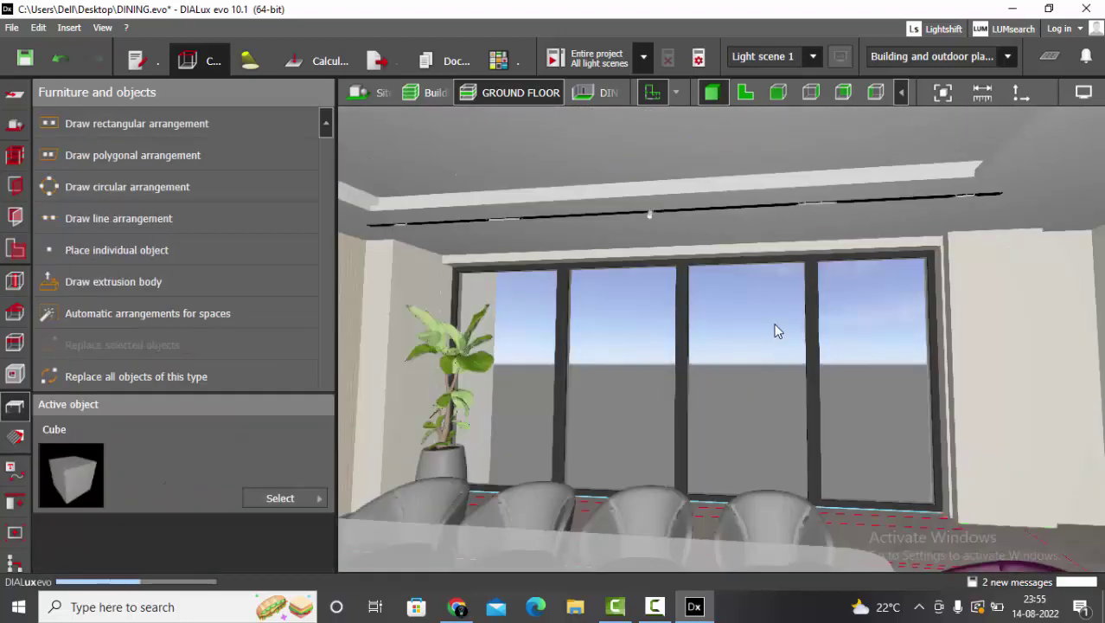
right_drag(776, 331, 861, 140)
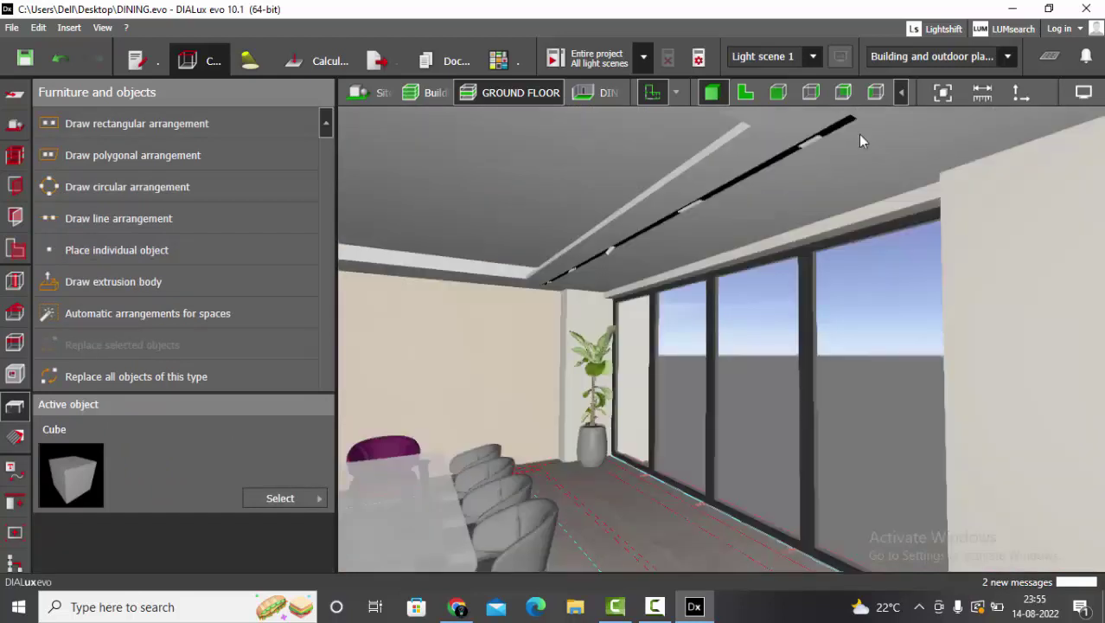
- Move the black strip in plan off the track outline toward the windows, to about 4.9 m on the vertical ruler
click(745, 92)
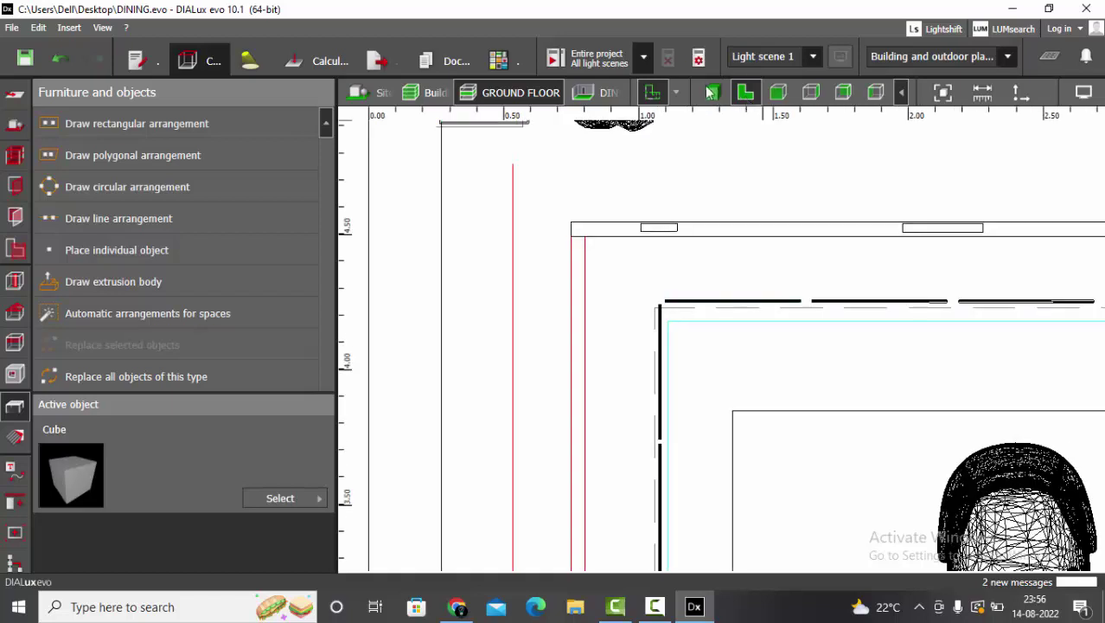
scroll(601, 218, down, 2)
scroll(783, 266, up, 1)
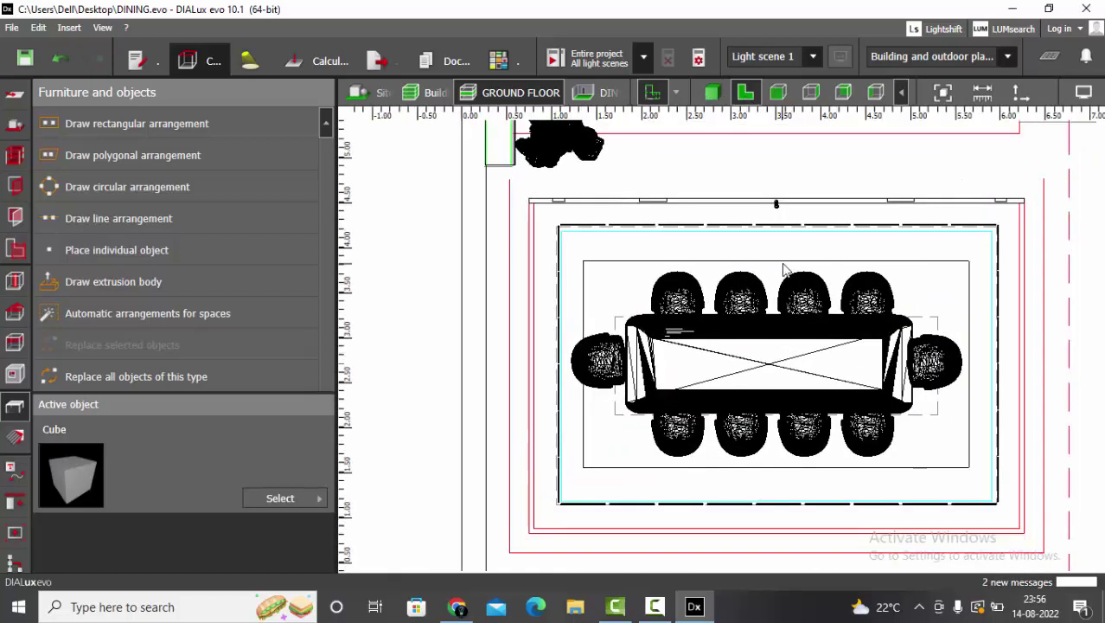
scroll(697, 301, down, 3)
scroll(804, 224, up, 2)
click(796, 250)
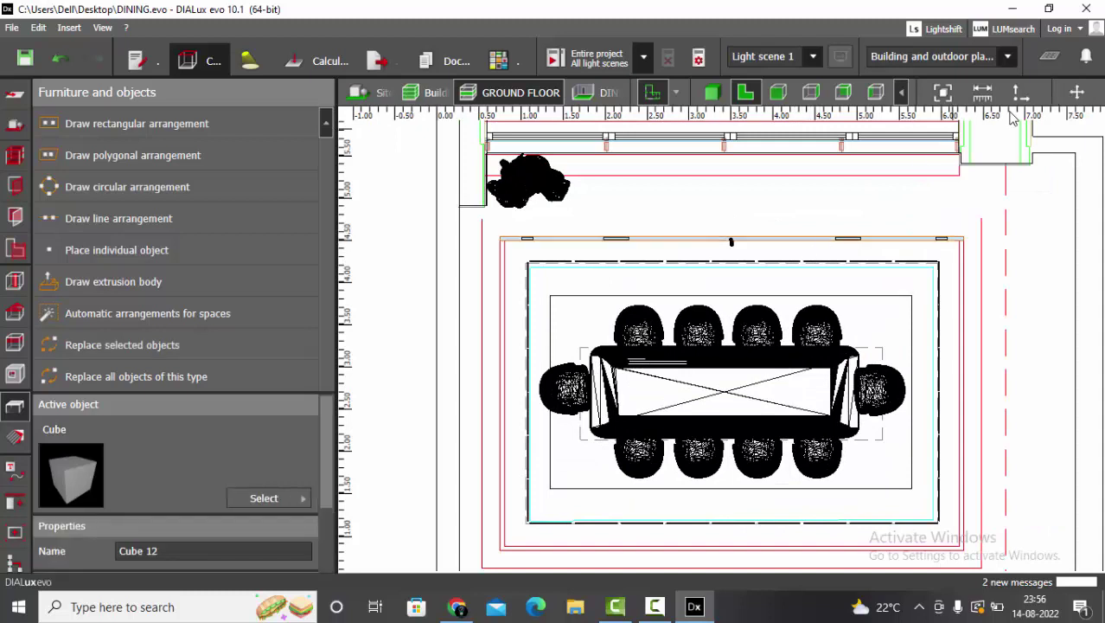
scroll(734, 217, up, 2)
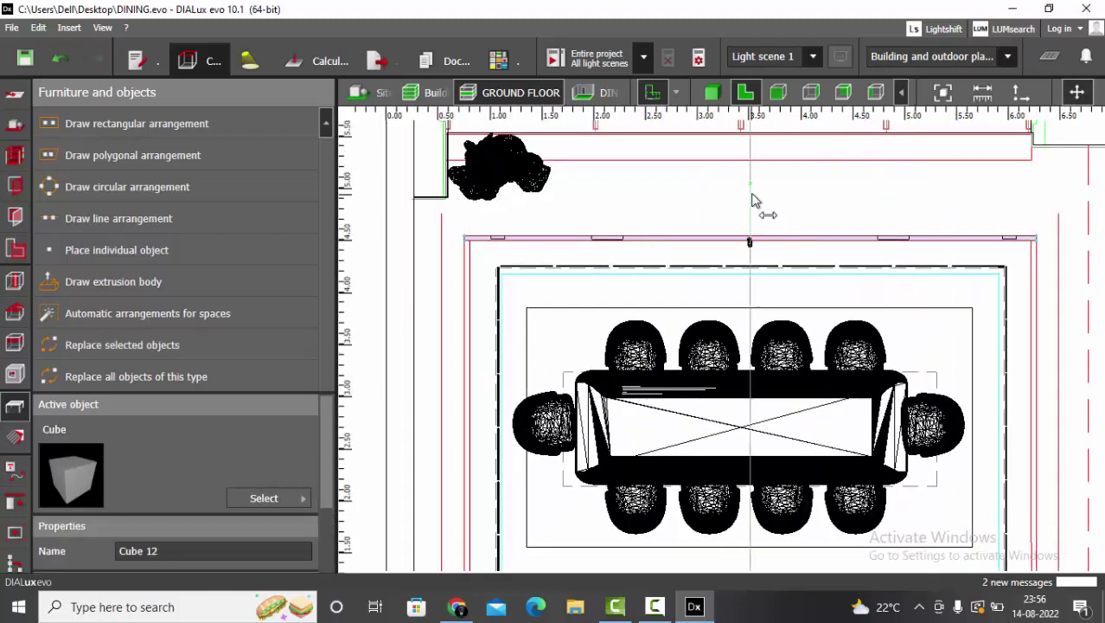
drag(753, 141, 748, 147)
scroll(488, 201, down, 2)
scroll(533, 236, up, 1)
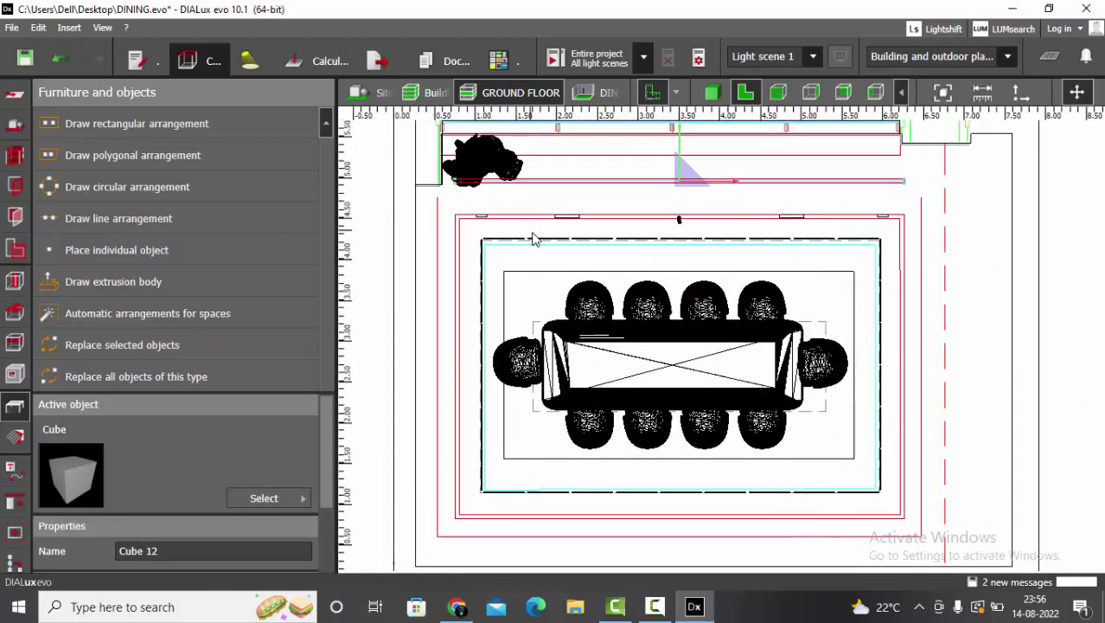
key(Escape)
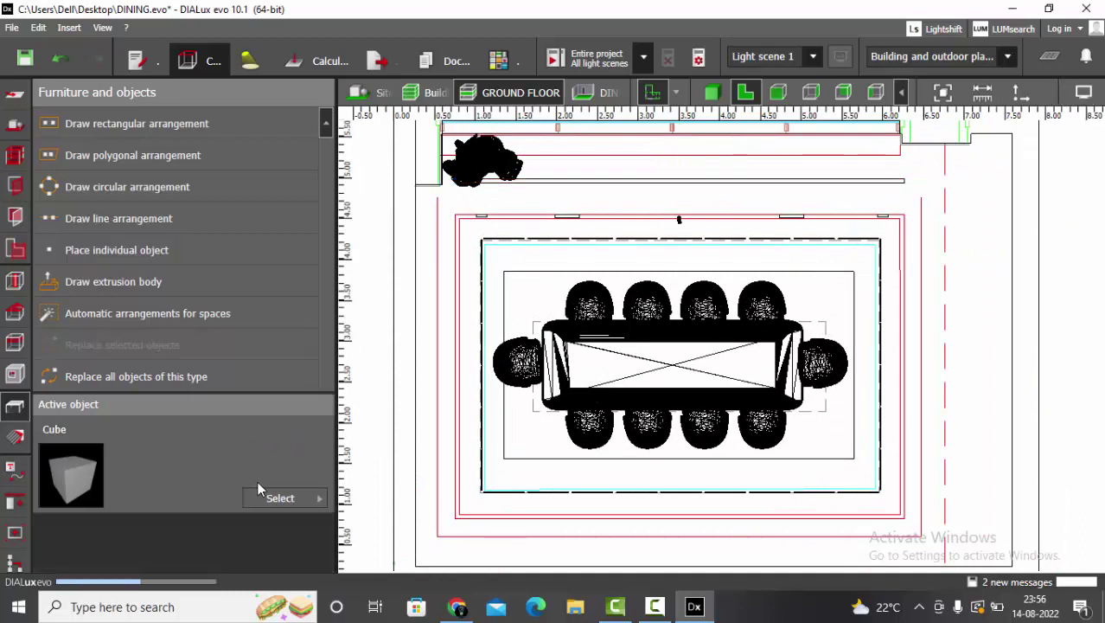
- Place a new 1 m standard cube in plan over the track outline's side nearest the plant
click(301, 499)
click(372, 134)
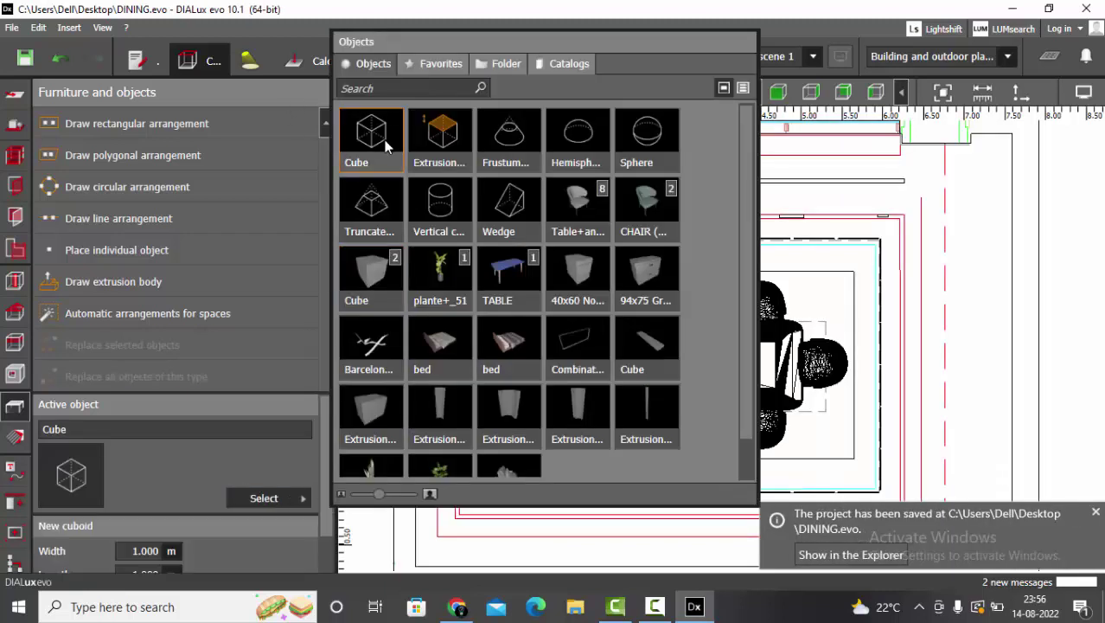
click(77, 249)
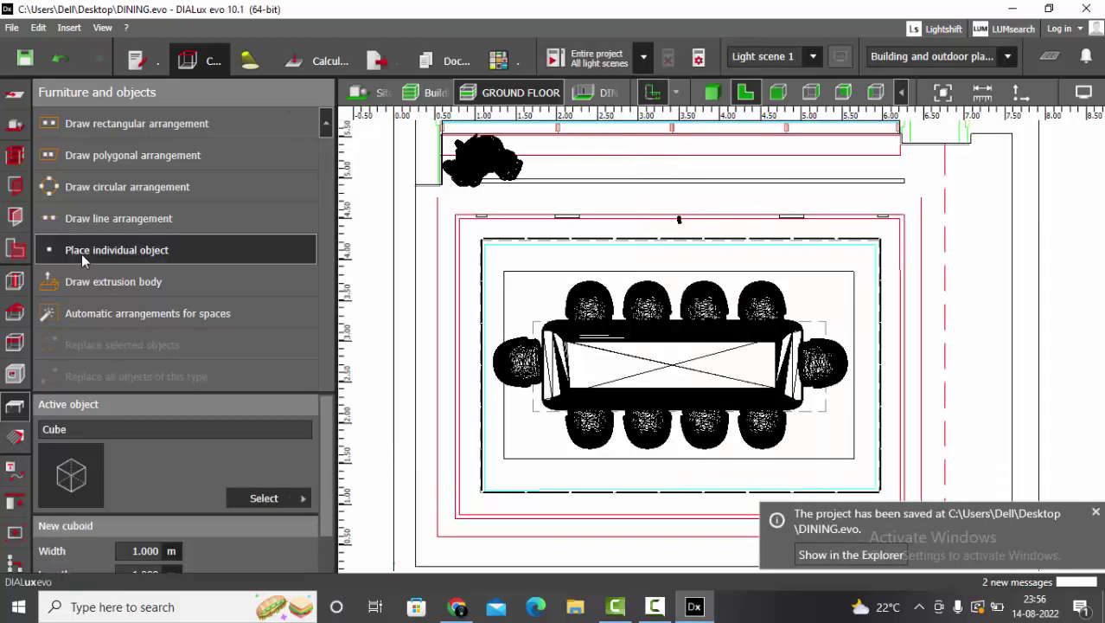
click(470, 312)
scroll(446, 261, up, 2)
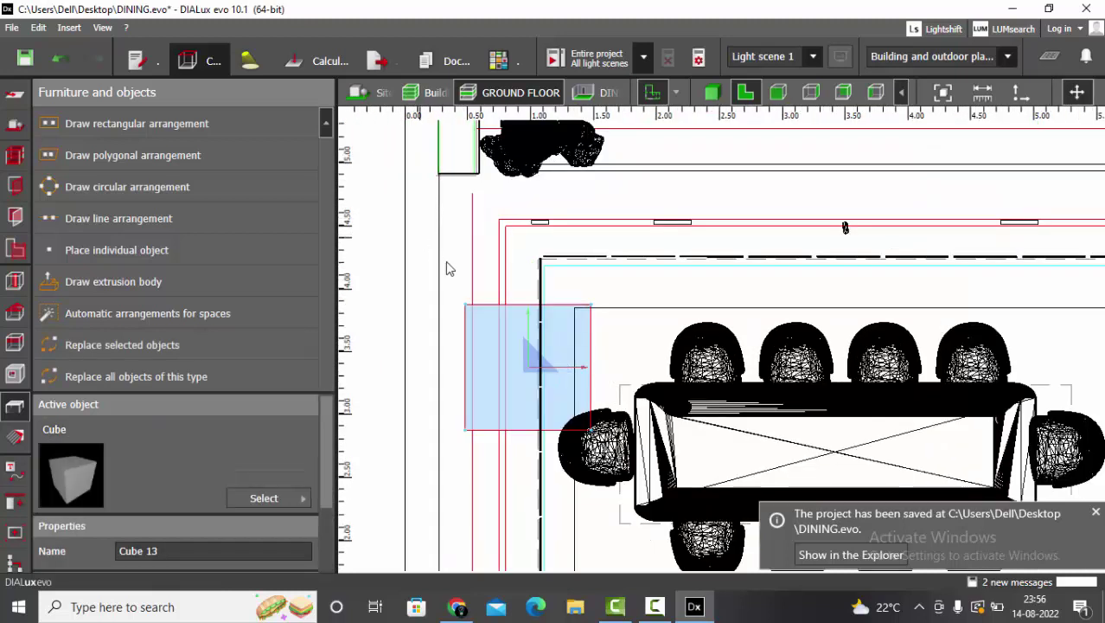
scroll(458, 277, up, 1)
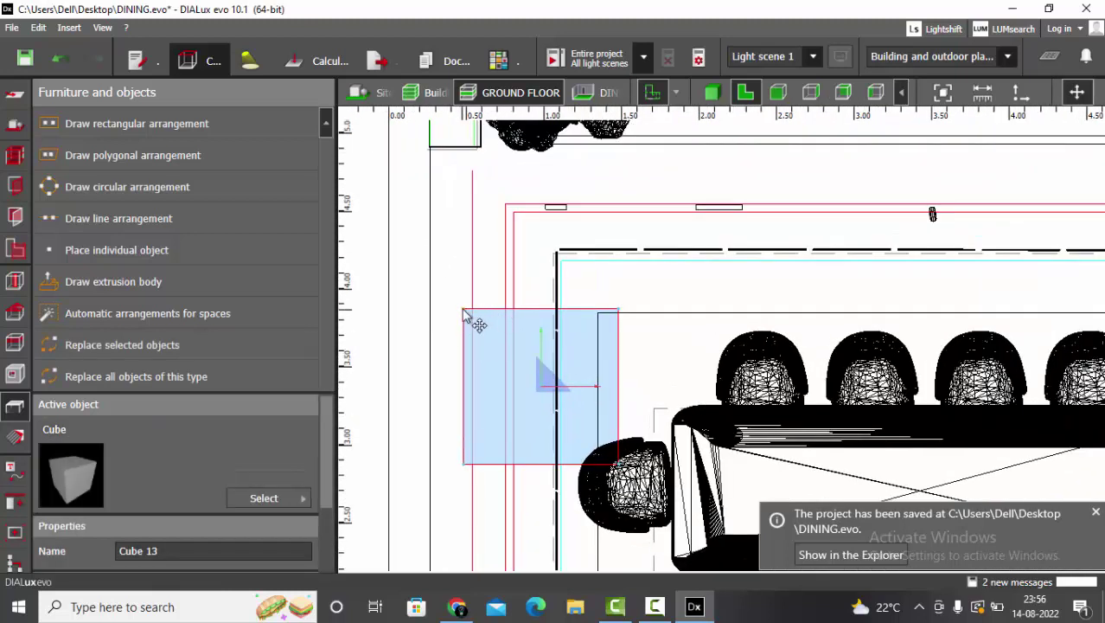
- Move the new cube so its corner snaps to the outer corner of the track outline on the plant side
drag(467, 318, 529, 251)
scroll(520, 249, up, 1)
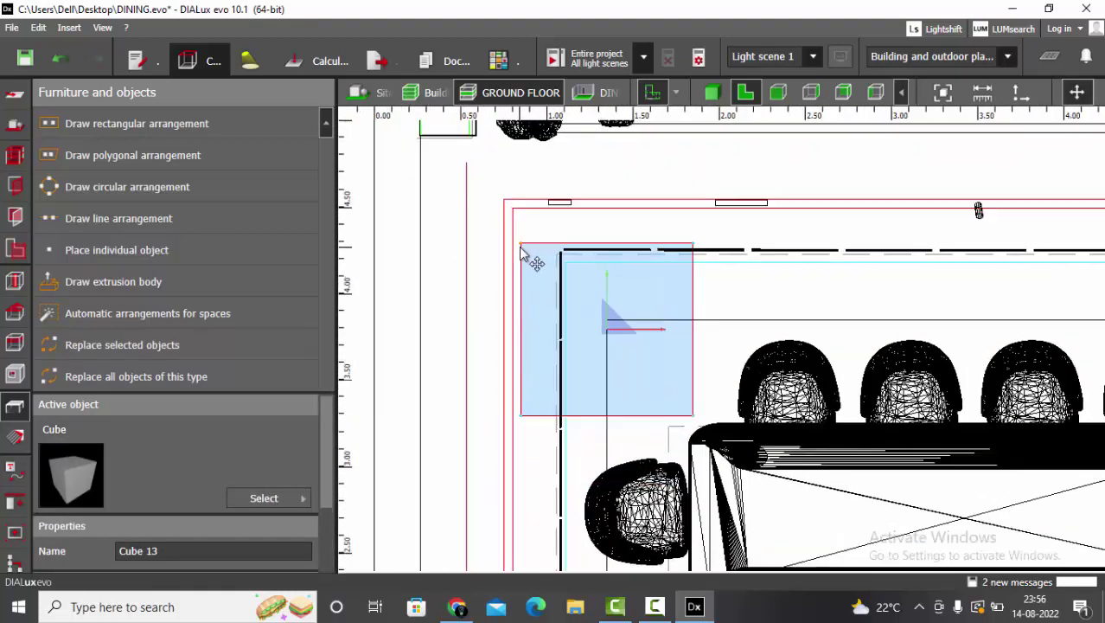
scroll(523, 252, up, 1)
scroll(527, 192, up, 1)
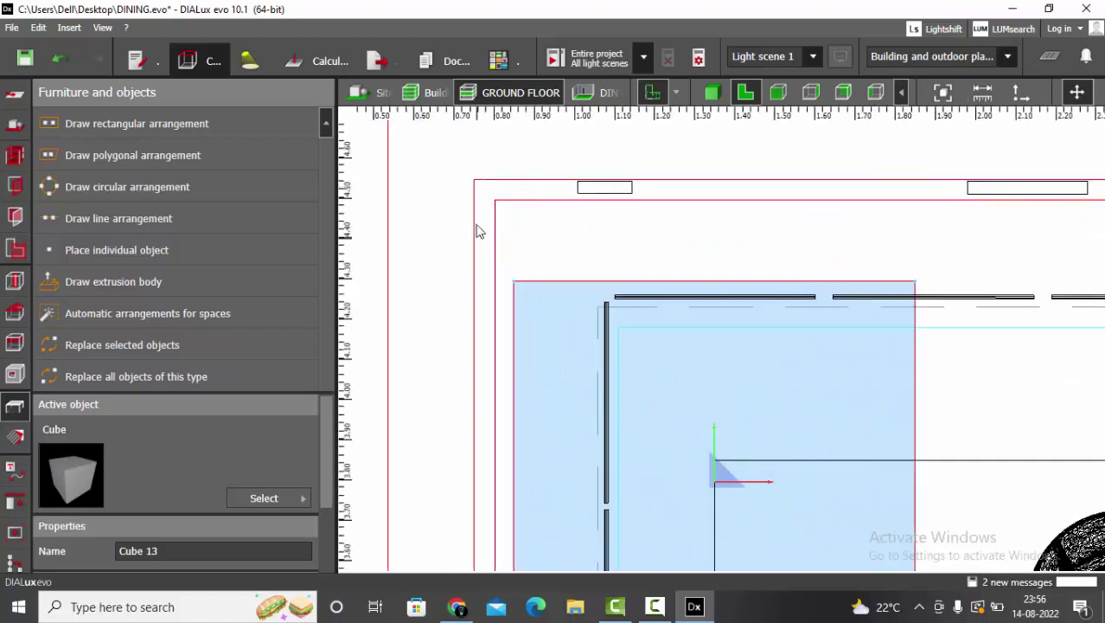
scroll(489, 179, up, 1)
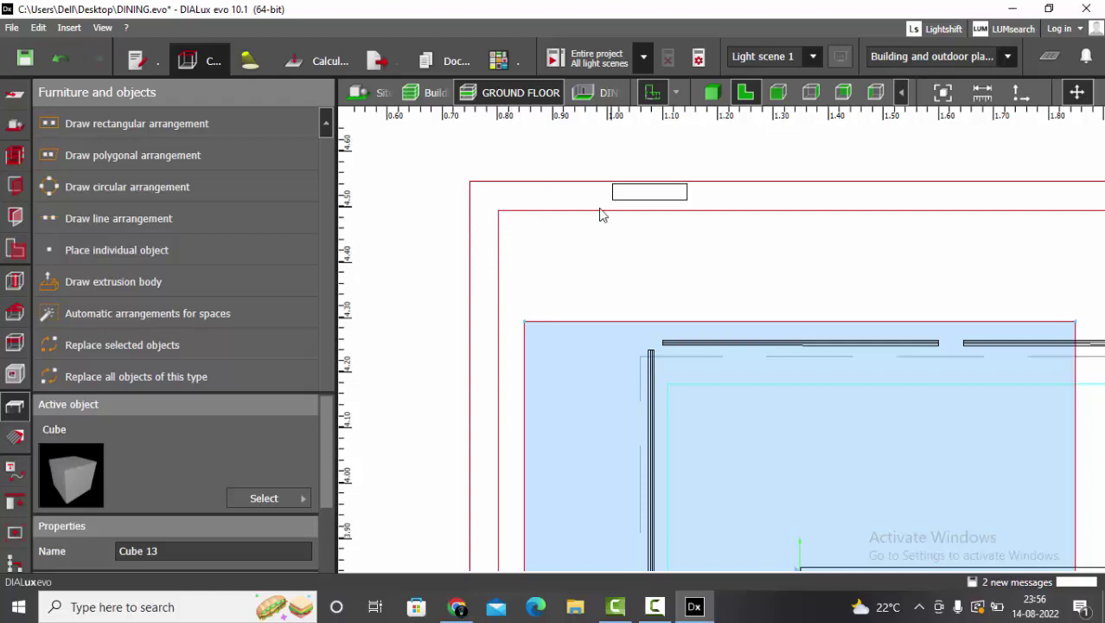
drag(525, 322, 471, 184)
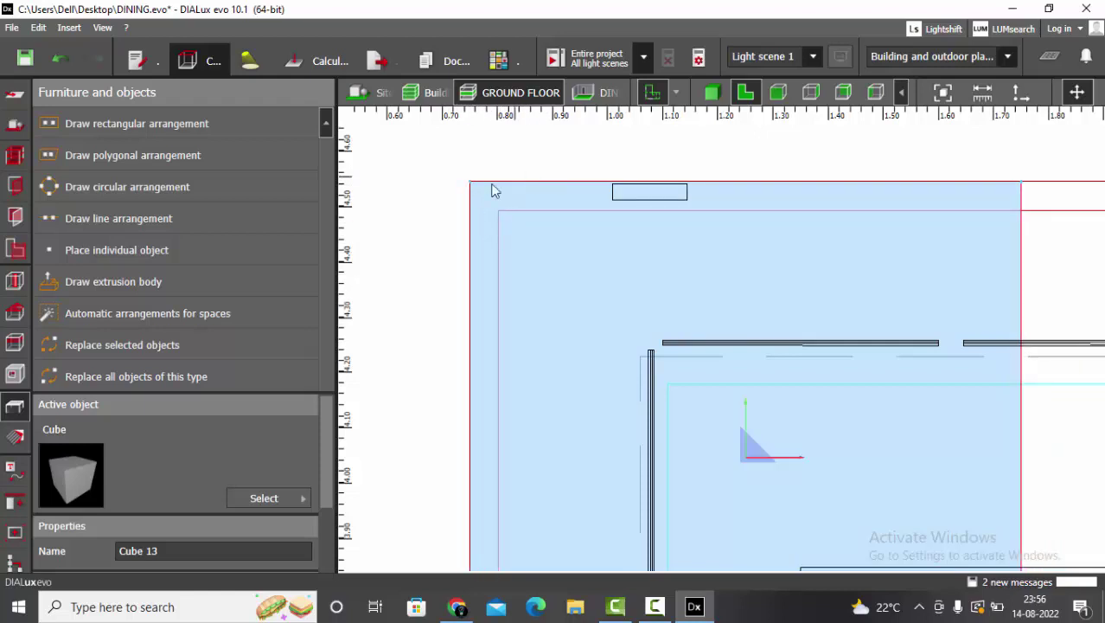
- Scale the cube in plan to fill the whole outer track outline, 5.519 m by 3.734 m
scroll(492, 190, down, 8)
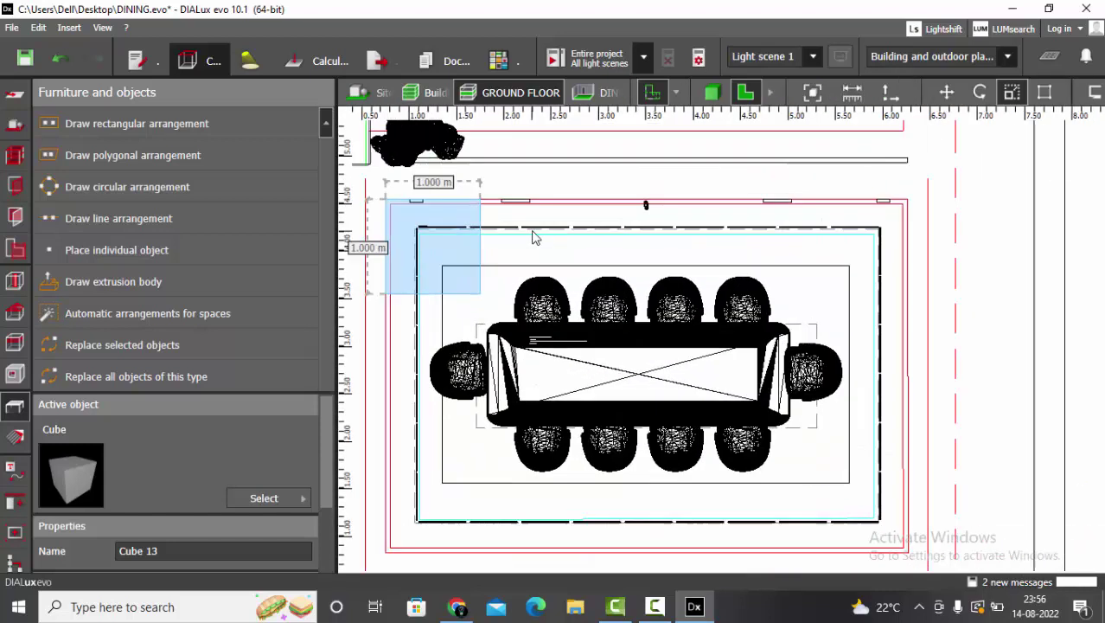
drag(481, 237, 899, 232)
scroll(821, 234, down, 2)
drag(826, 275, 845, 475)
scroll(923, 456, up, 3)
drag(829, 424, 837, 425)
click(867, 430)
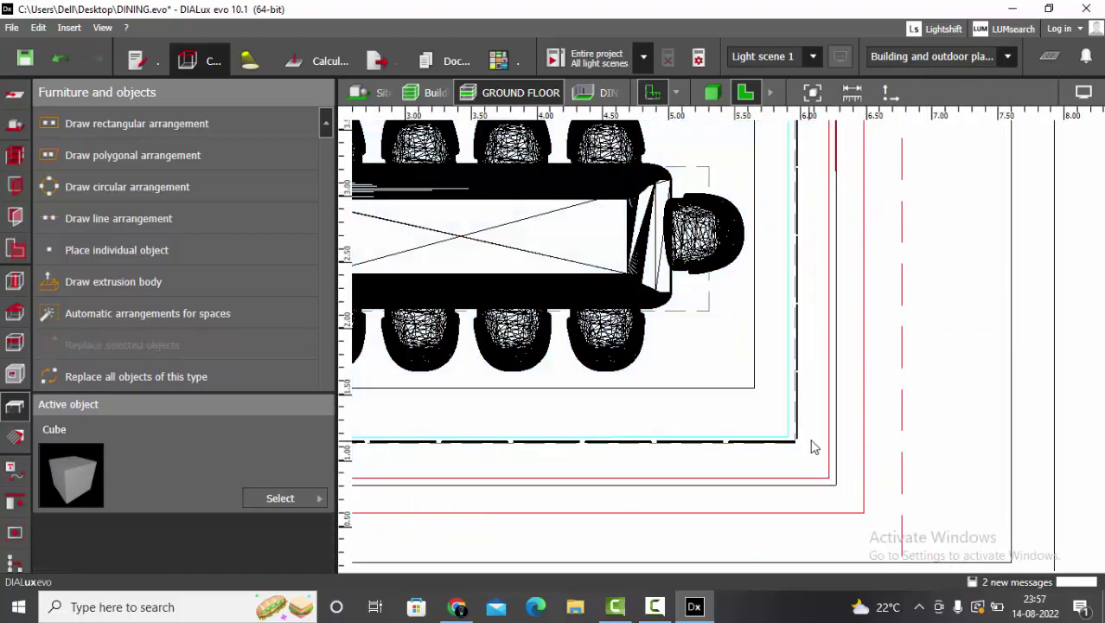
- Set the height of the large track cuboid to 0.500 m
click(814, 446)
scroll(52, 508, down, 2)
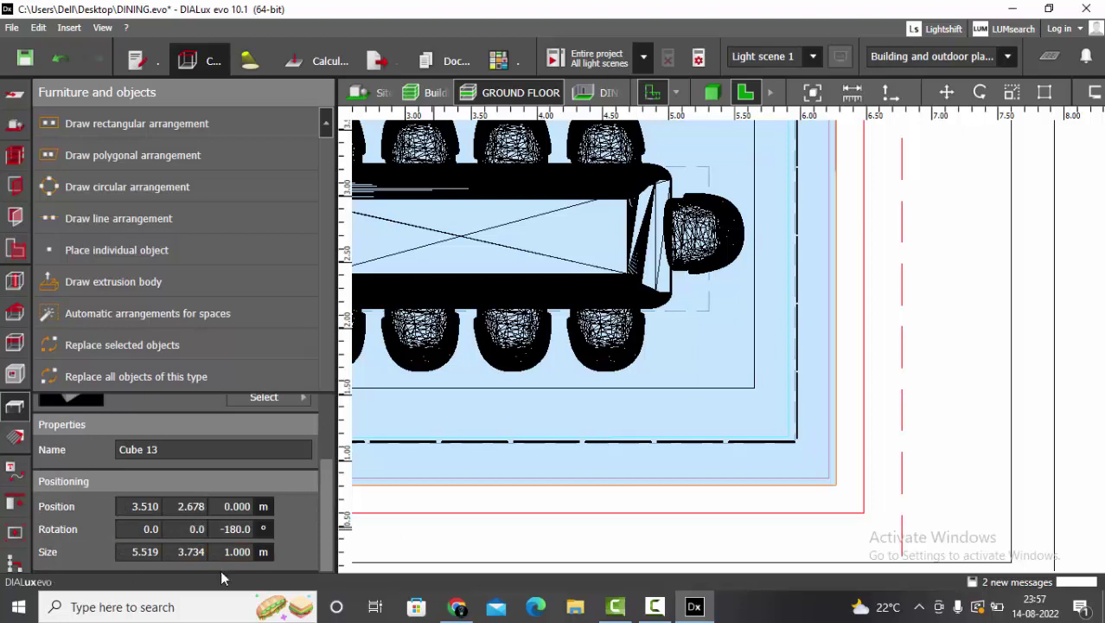
click(241, 554)
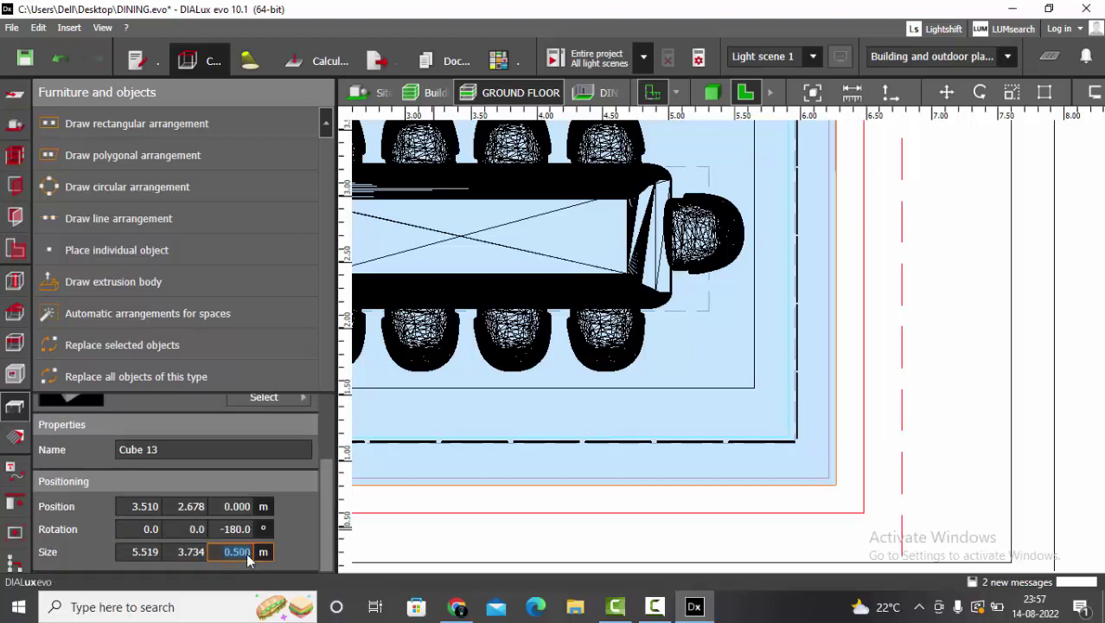
click(736, 432)
click(785, 460)
- Duplicate the large track cuboid in place
scroll(962, 411, down, 2)
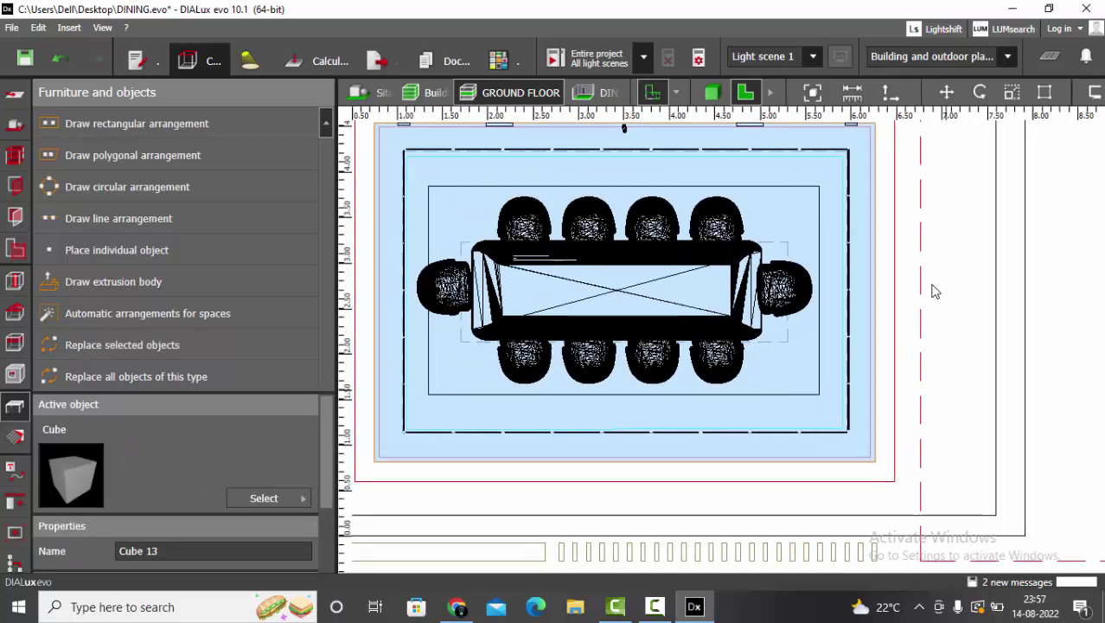
click(946, 92)
scroll(784, 402, down, 2)
scroll(789, 396, up, 1)
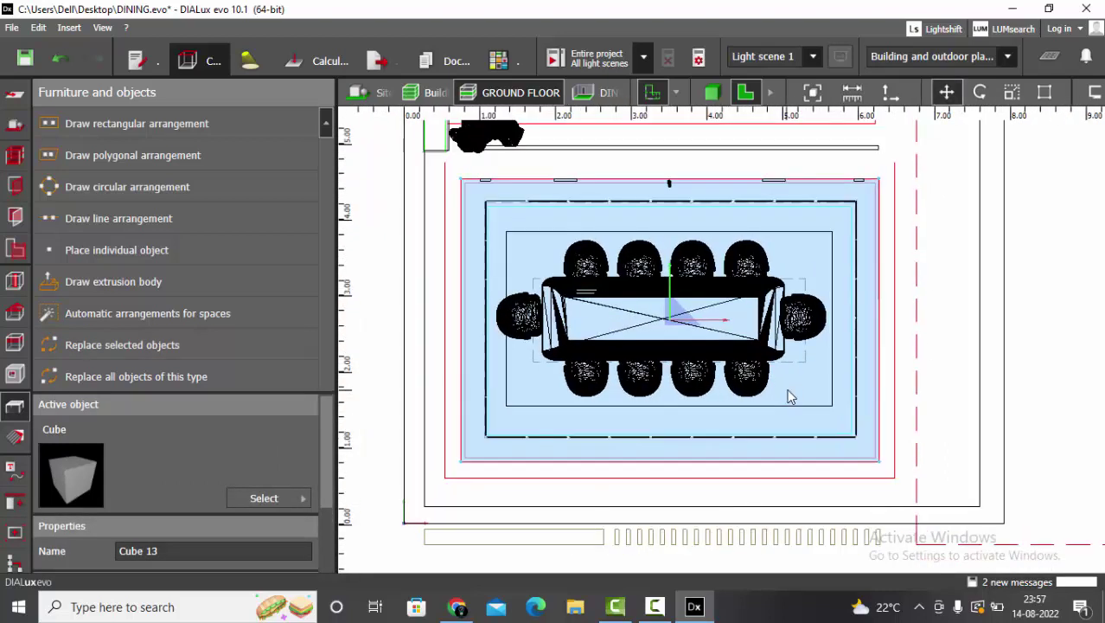
key(ctrl+v)
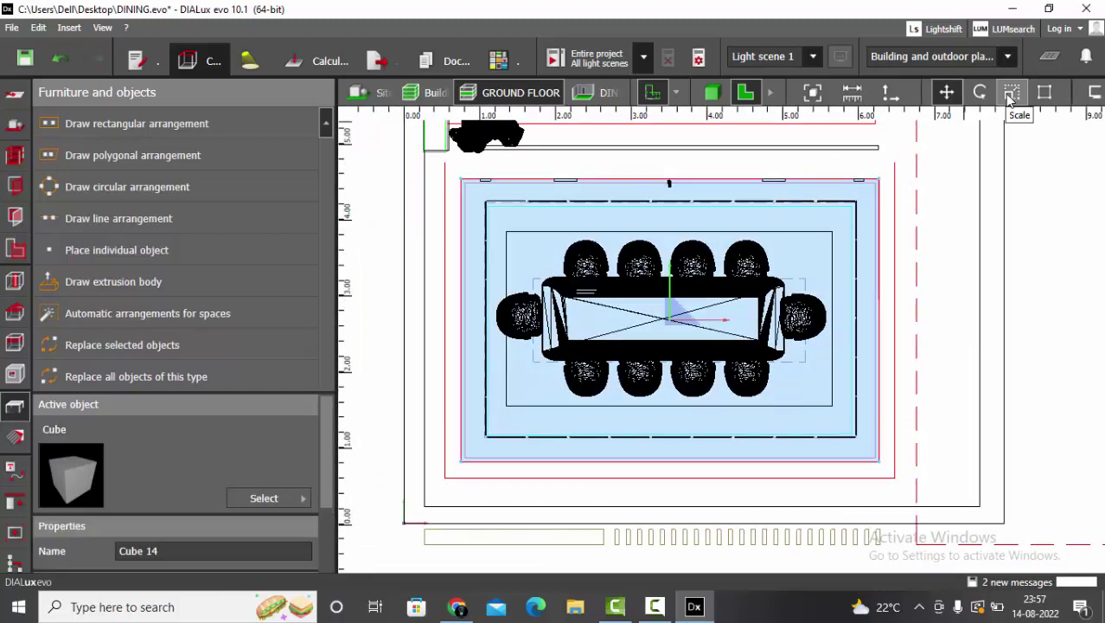
- Scale the duplicated cuboid in plan to fit the inner track outline, 5.413 m by 3.630 m
click(1010, 93)
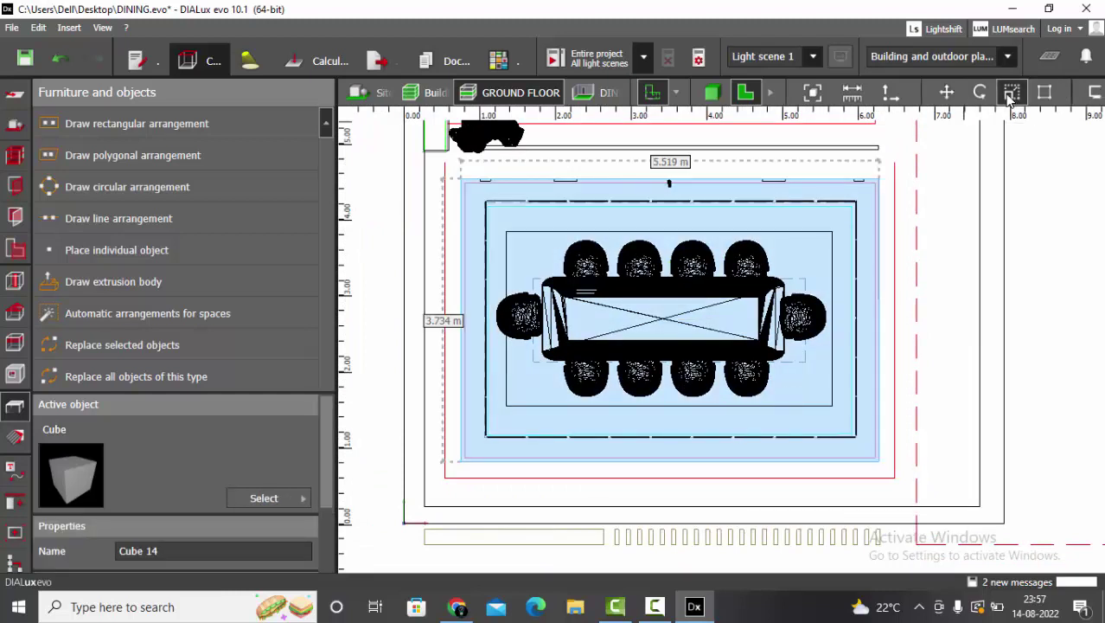
scroll(691, 155, up, 3)
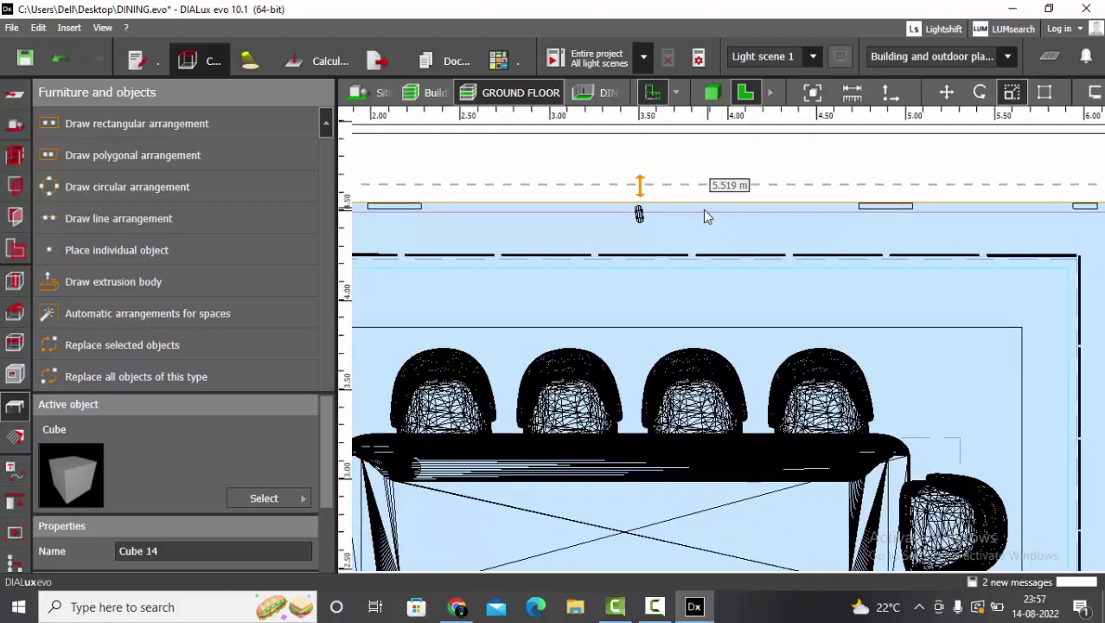
scroll(705, 212, up, 1)
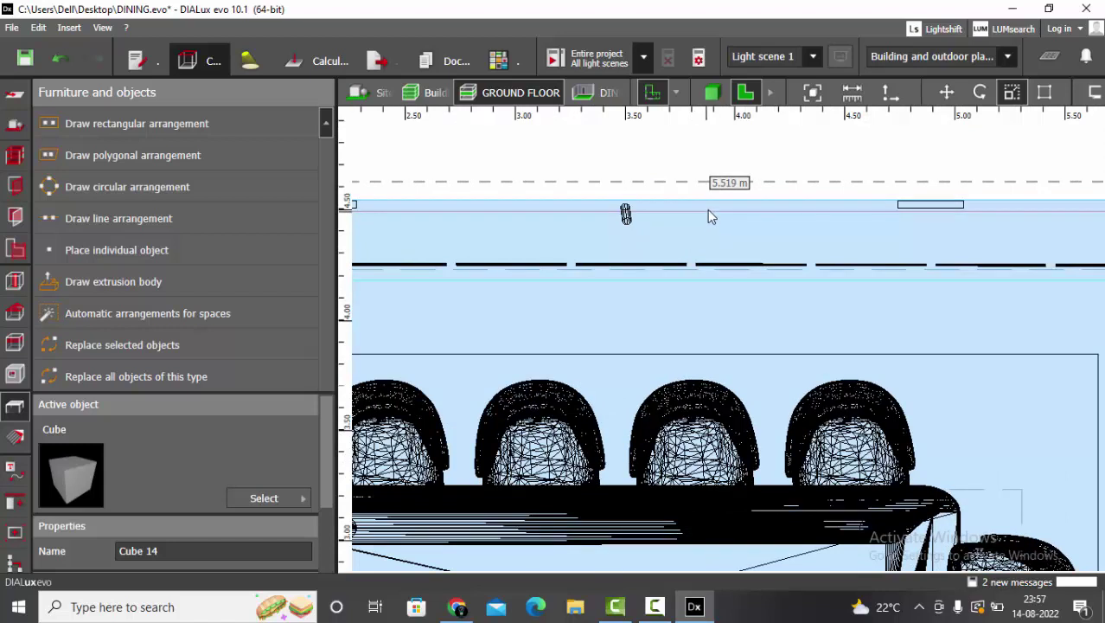
drag(711, 211, 711, 217)
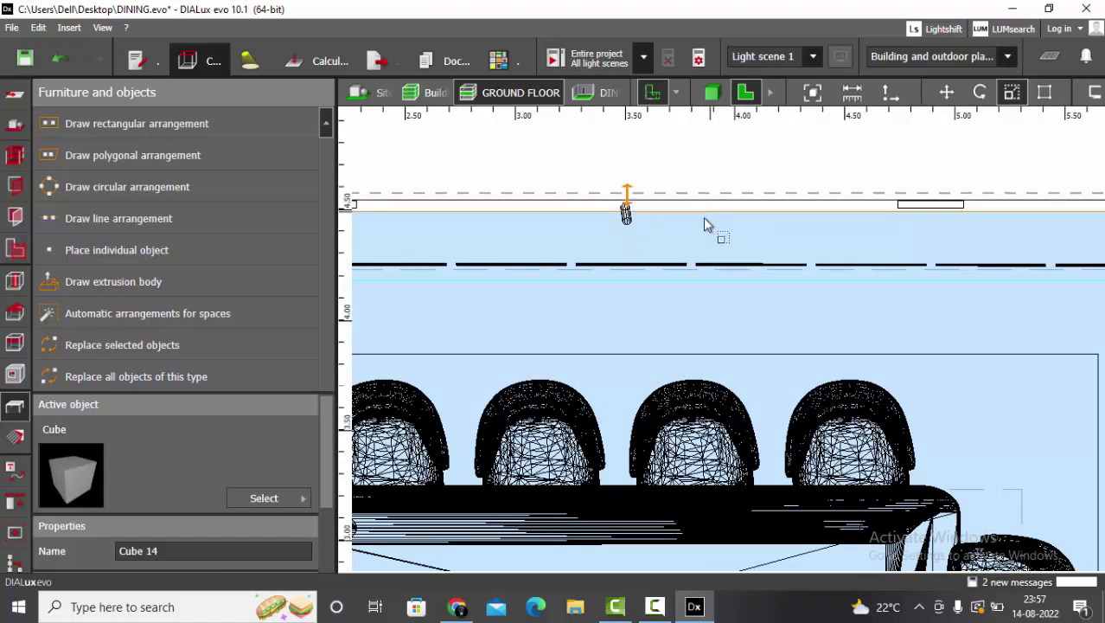
scroll(596, 192, down, 3)
scroll(1038, 236, up, 4)
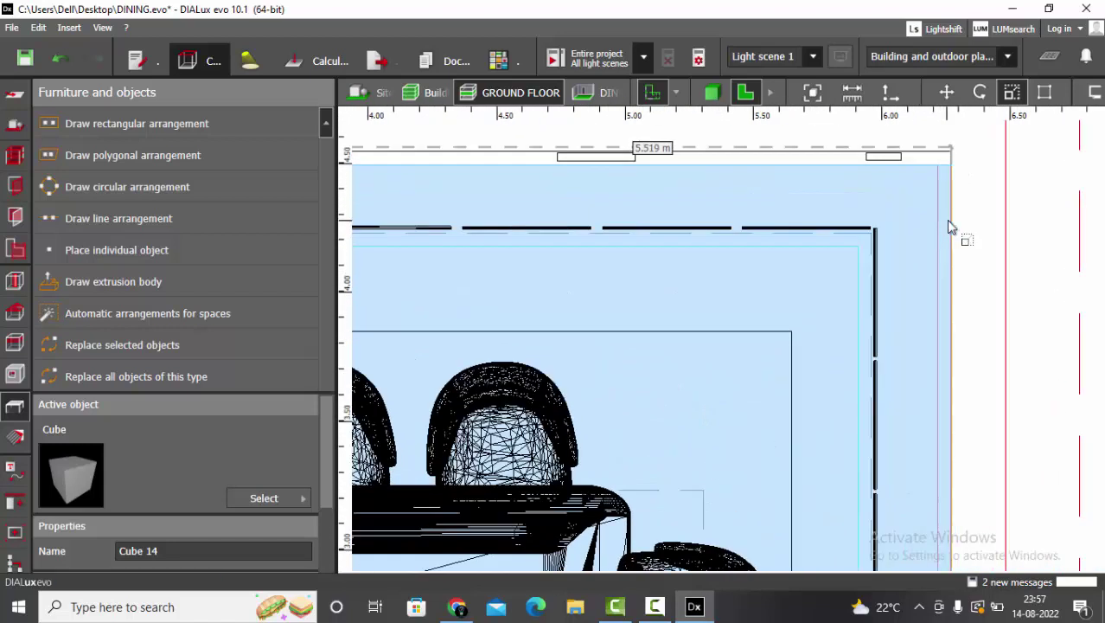
scroll(1003, 189, down, 4)
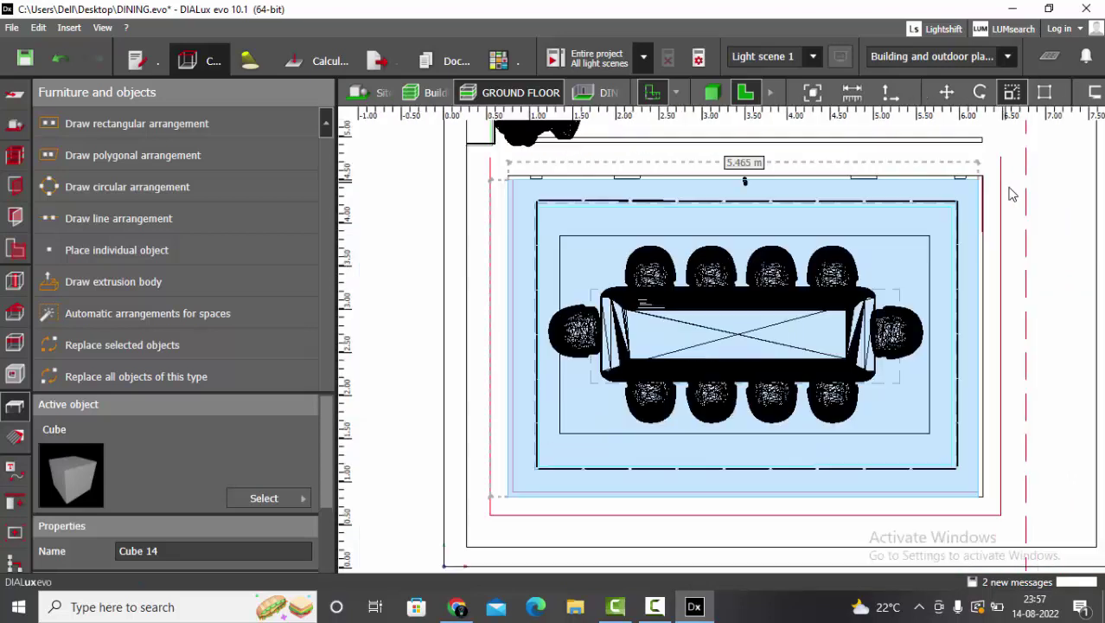
scroll(1011, 193, down, 2)
scroll(741, 204, up, 5)
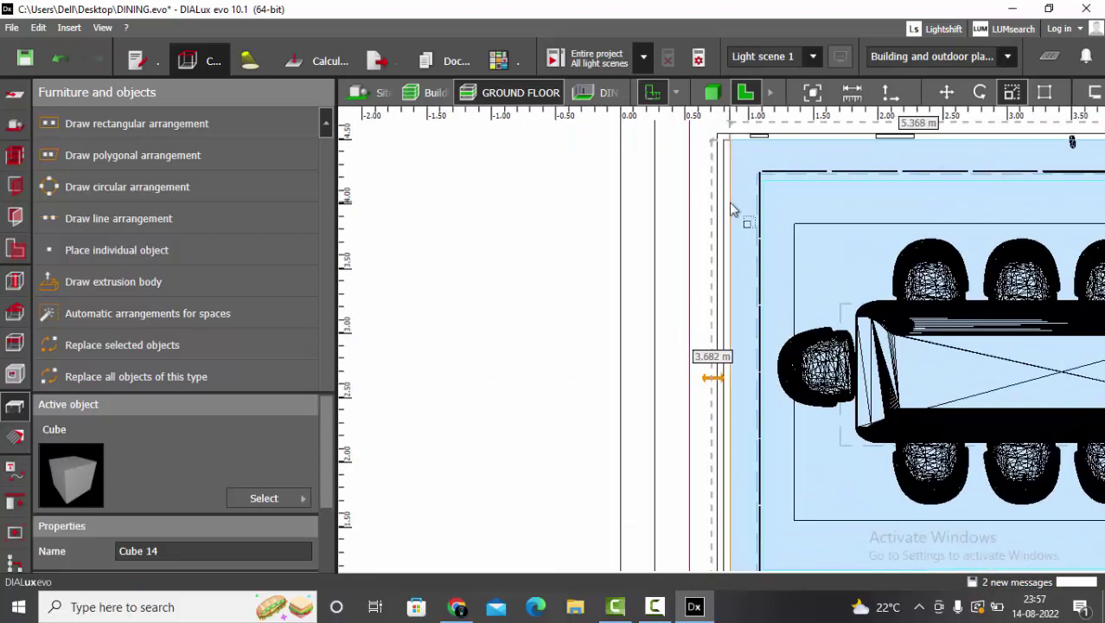
scroll(606, 216, down, 3)
scroll(798, 372, up, 1)
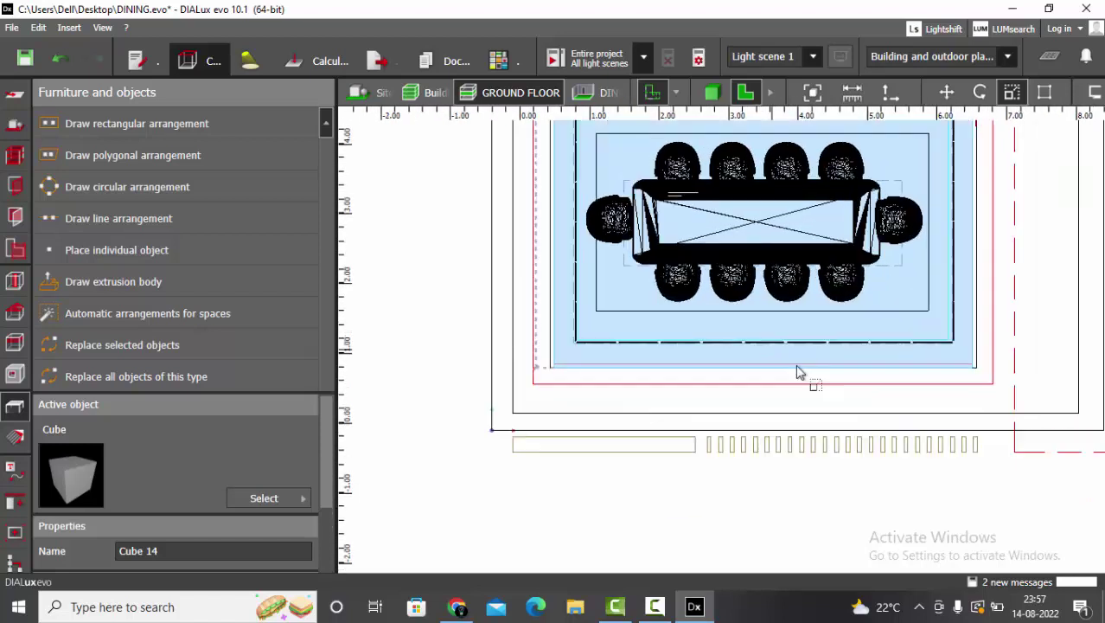
scroll(798, 372, up, 1)
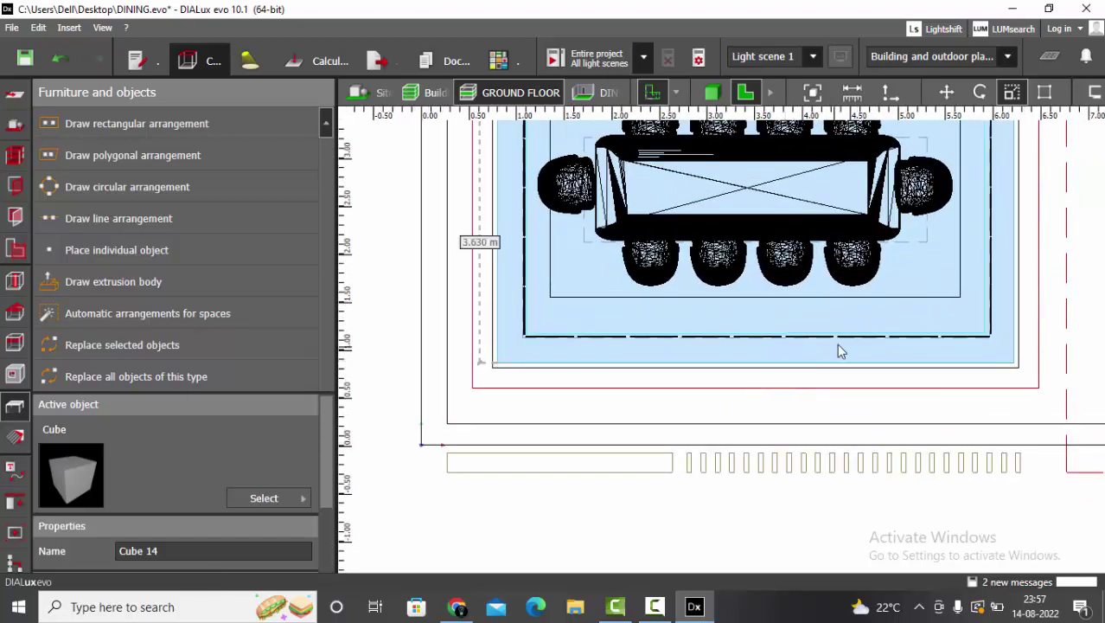
- Increase the height of the inner cuboid so it is taller than the outer one
scroll(87, 498, down, 2)
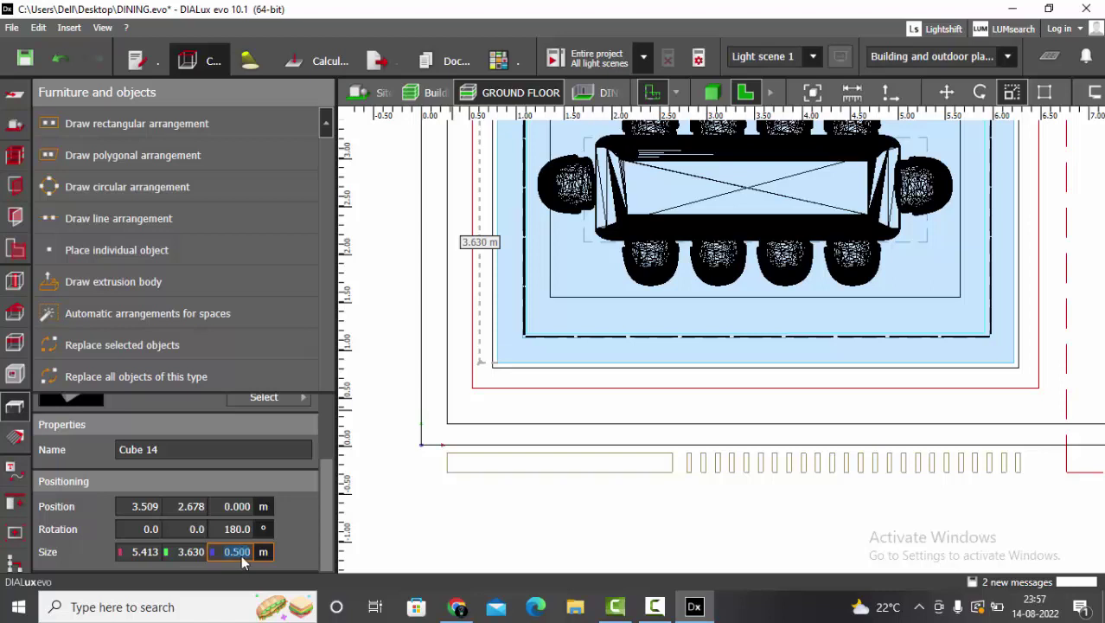
key(Return)
key(Escape)
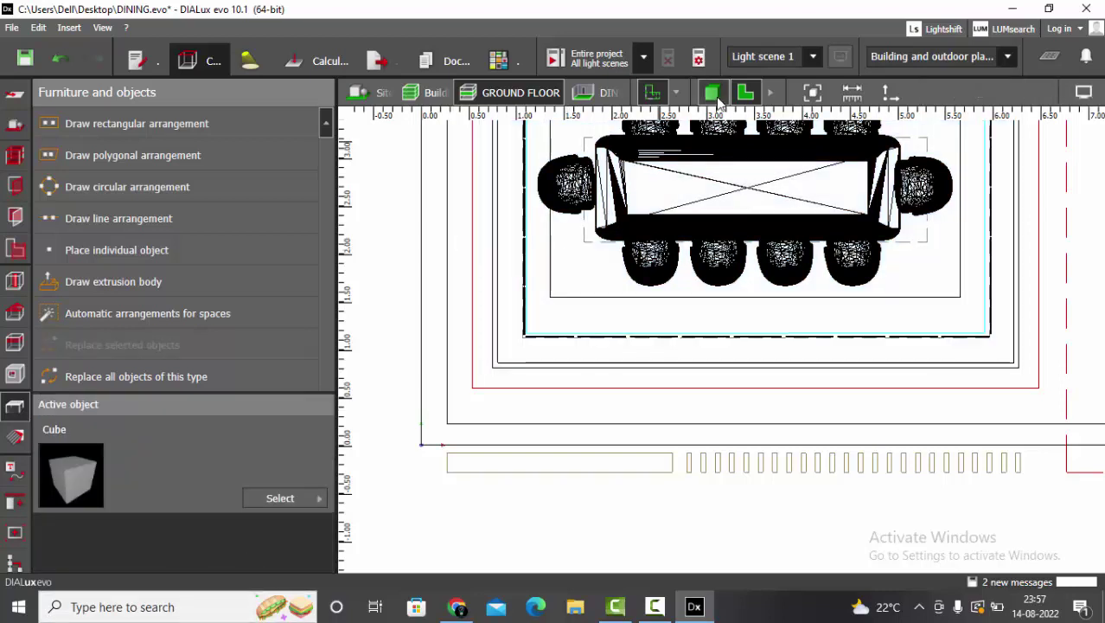
- Raise the outer track cuboid to 0.200 m above the floor in the 3D view
click(712, 93)
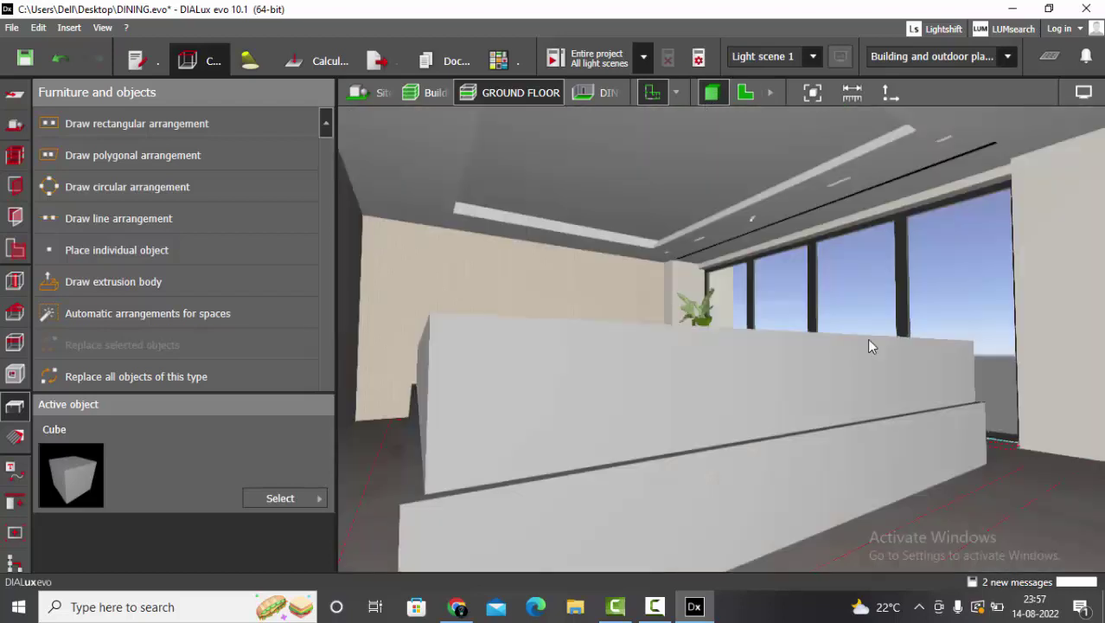
right_drag(866, 338, 734, 408)
drag(734, 410, 750, 411)
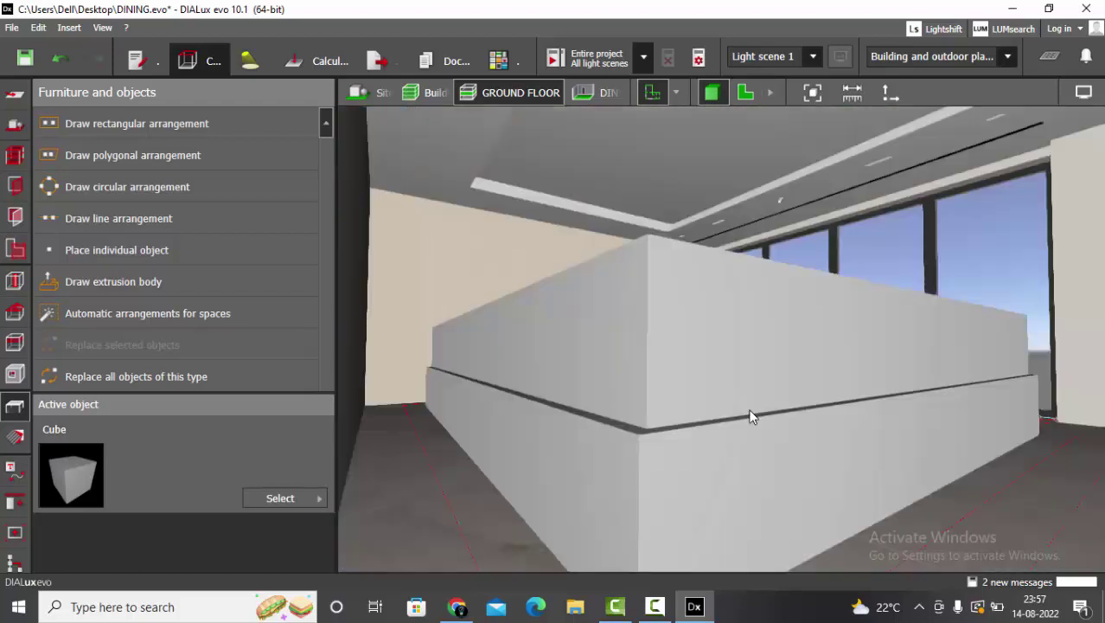
click(761, 463)
click(947, 92)
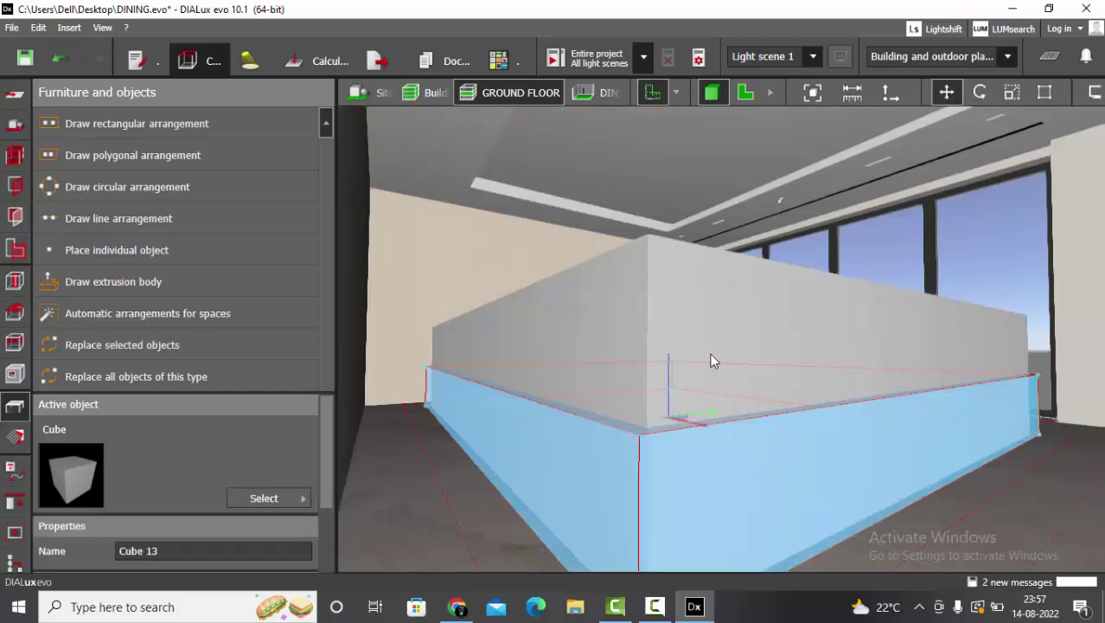
key(Page_Up)
key(Page_Up)
key(Page_Up)
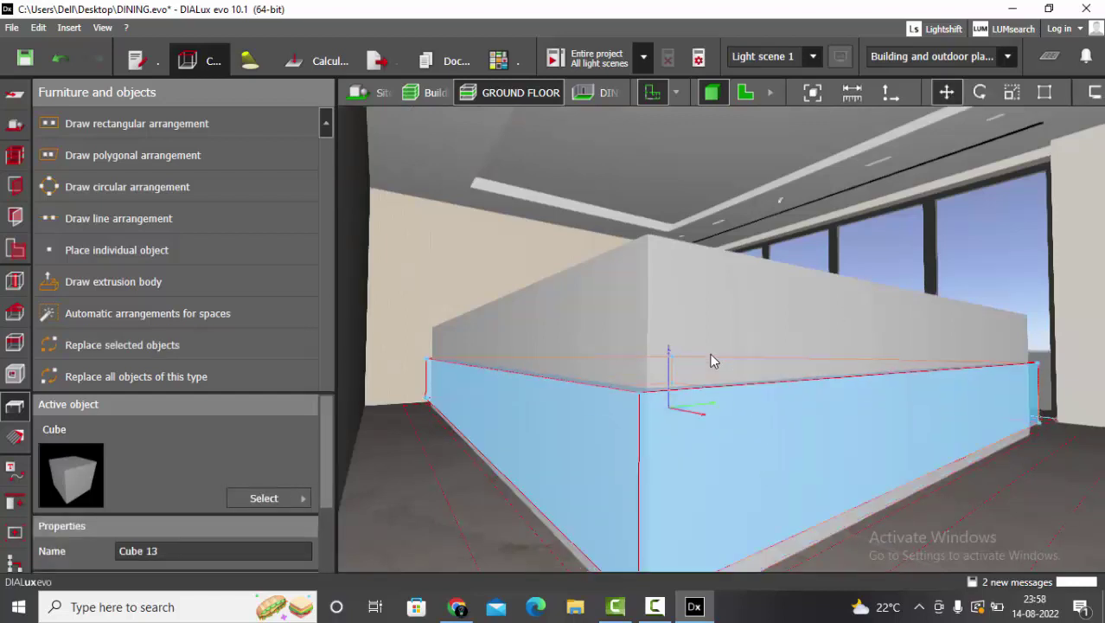
key(Escape)
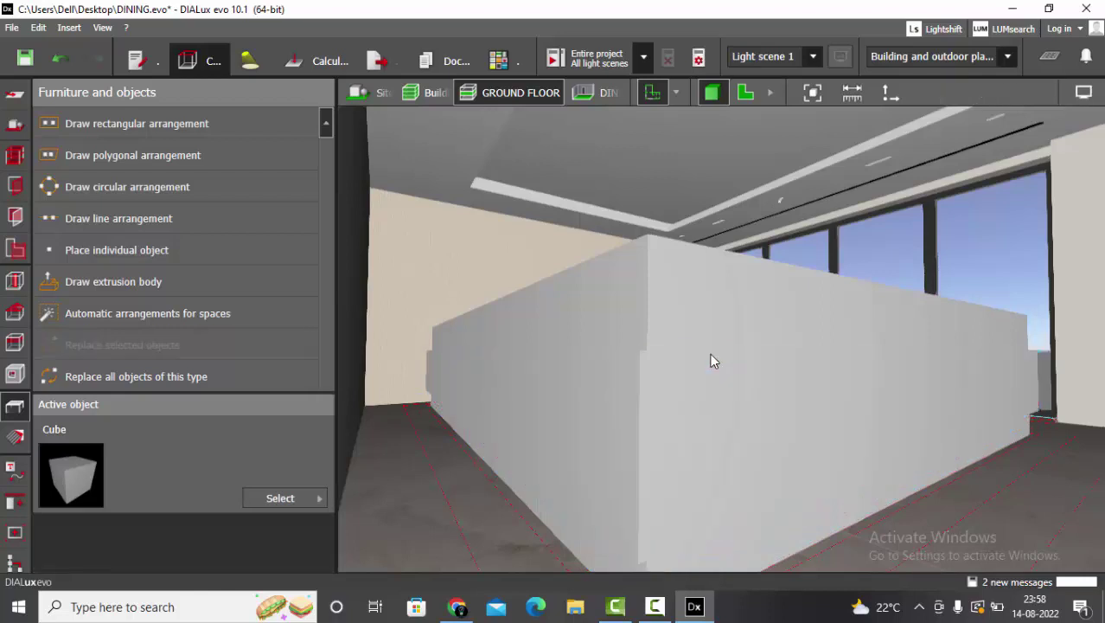
- Subtract the inner cuboid Cube 14 from the outer cuboid Cube 13 to form a hollow rectangular frame
click(658, 423)
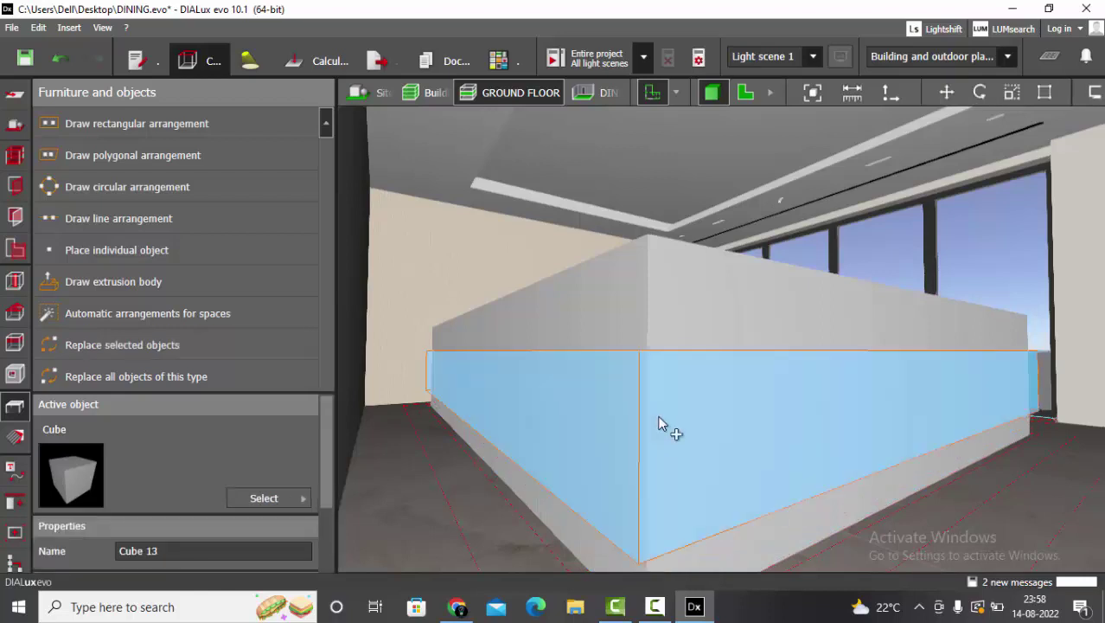
ctrl+click(626, 291)
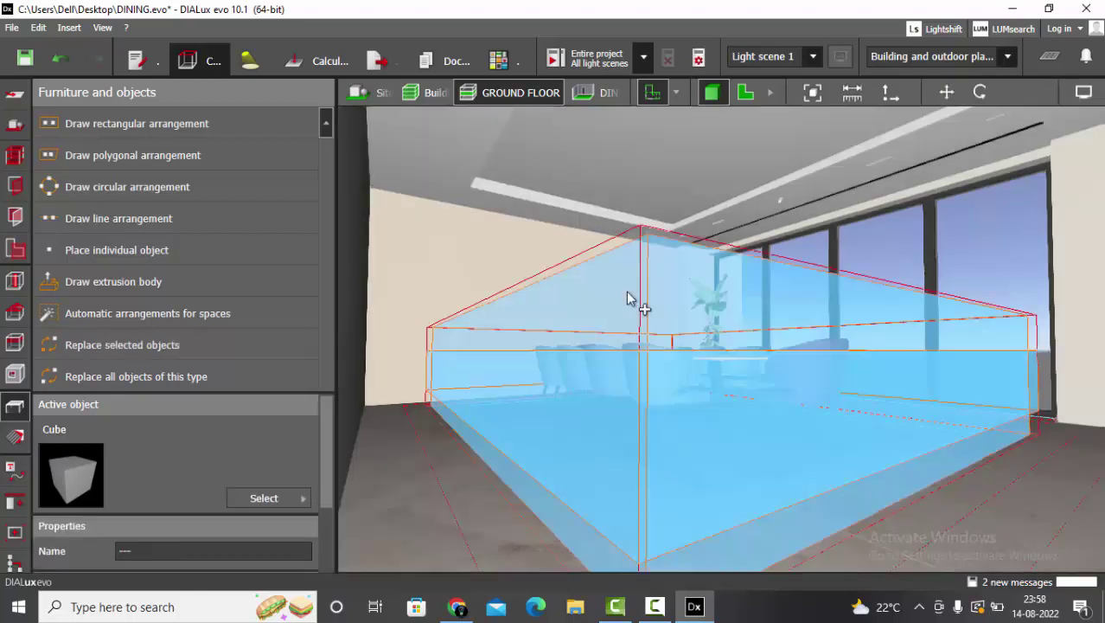
click(14, 505)
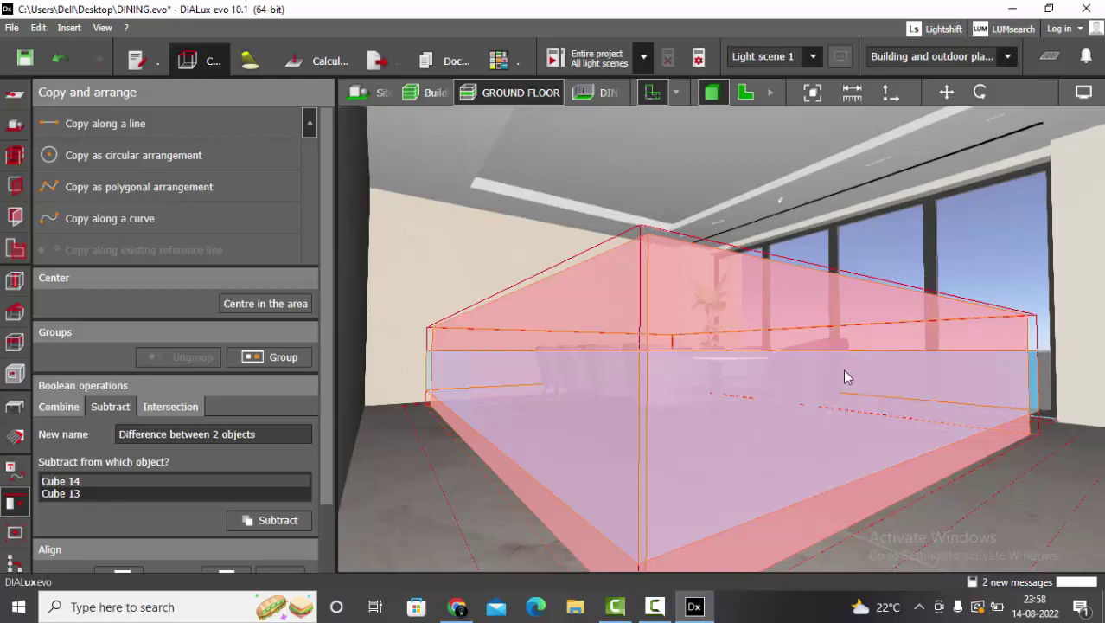
click(53, 493)
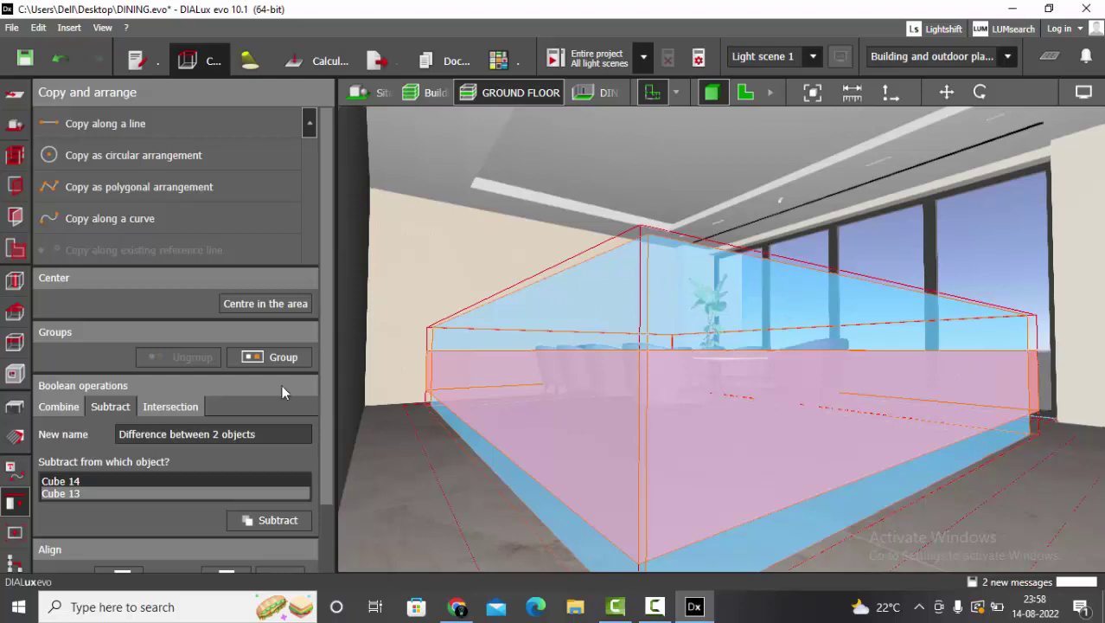
click(270, 522)
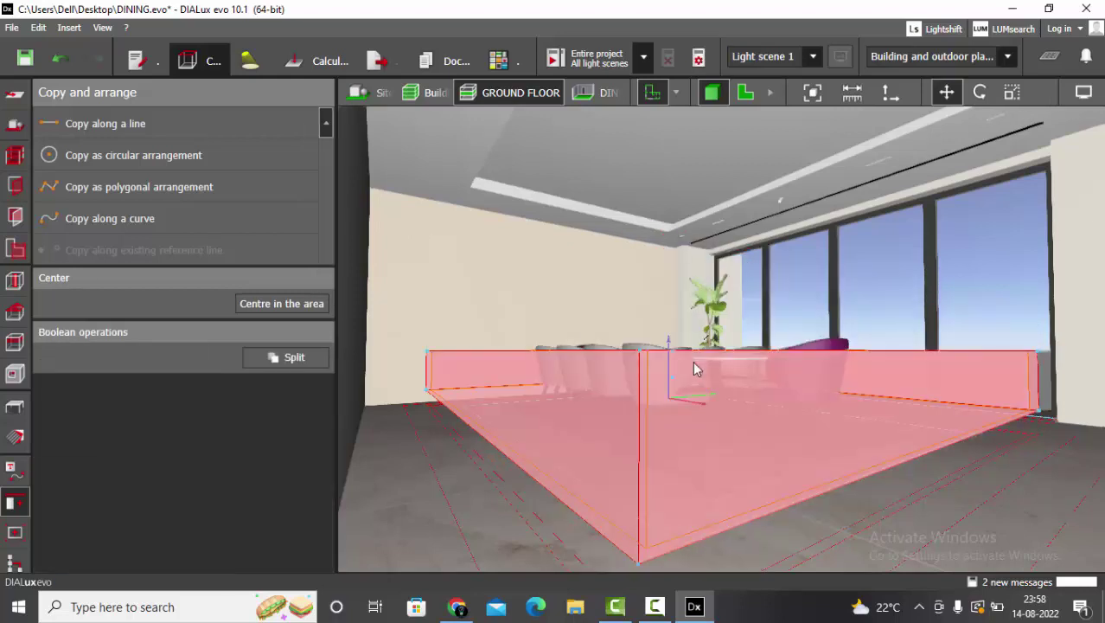
- Set the height of the hollow track frame to 0.001 m
right_drag(751, 363, 727, 431)
drag(728, 432, 730, 381)
key(Escape)
click(662, 509)
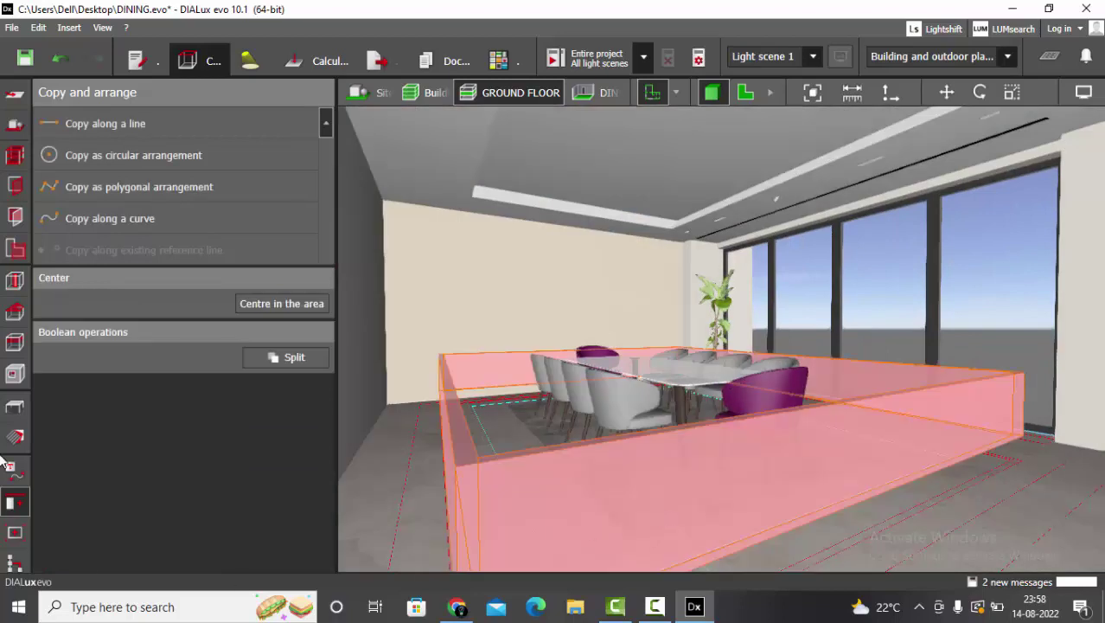
click(22, 413)
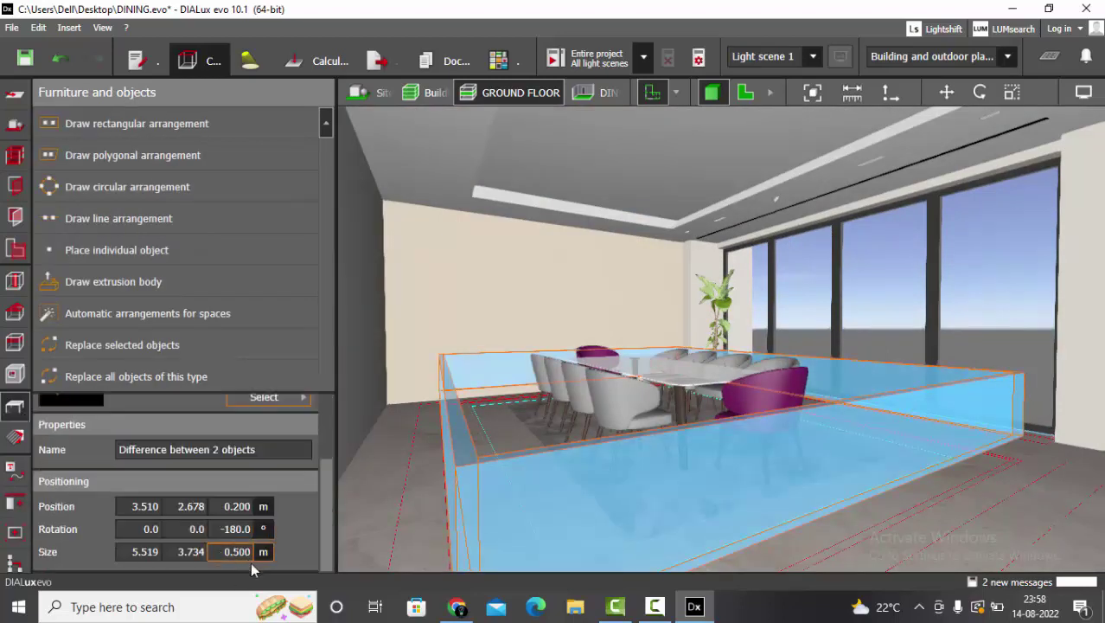
click(241, 554)
text(.001)
key(Return)
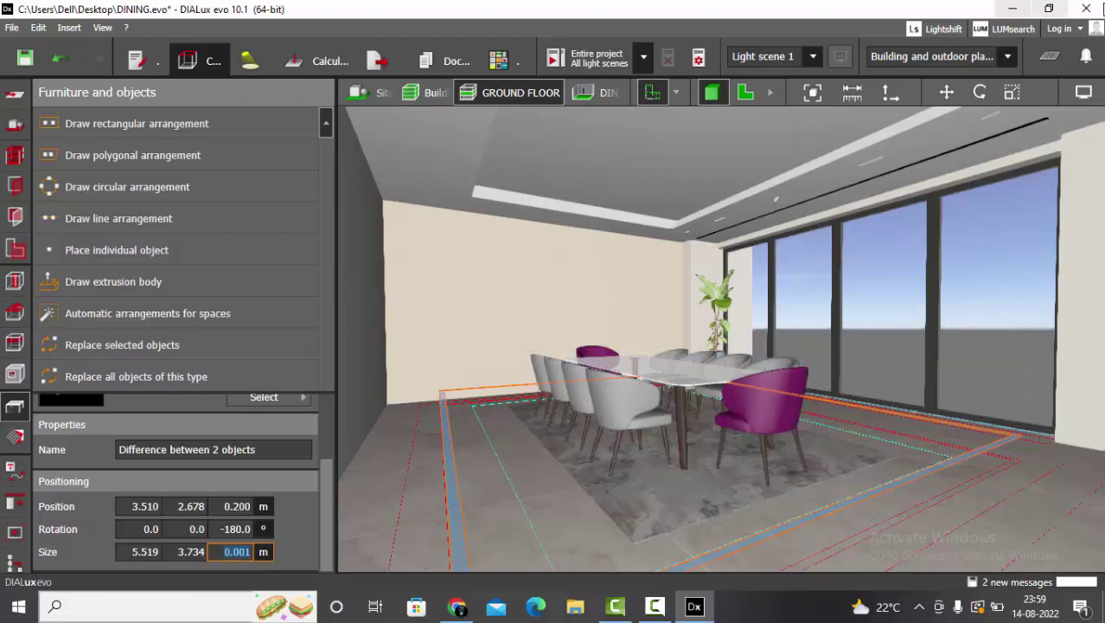
- Move the thin track frame in front view from near the floor up to the underside of the ceiling
click(948, 98)
click(770, 93)
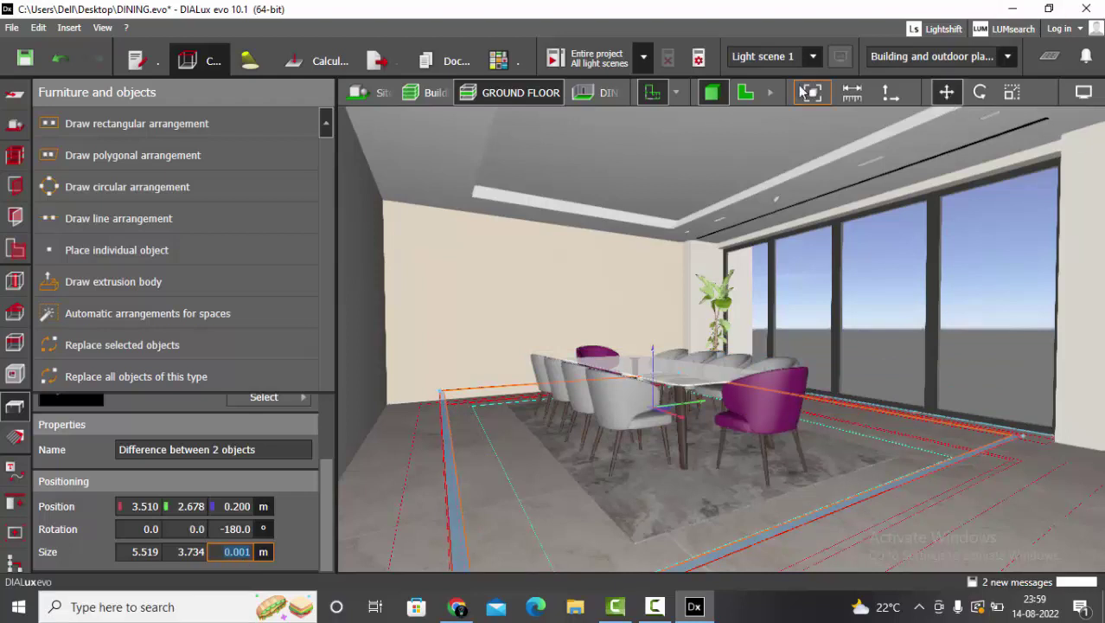
click(776, 94)
scroll(731, 222, down, 15)
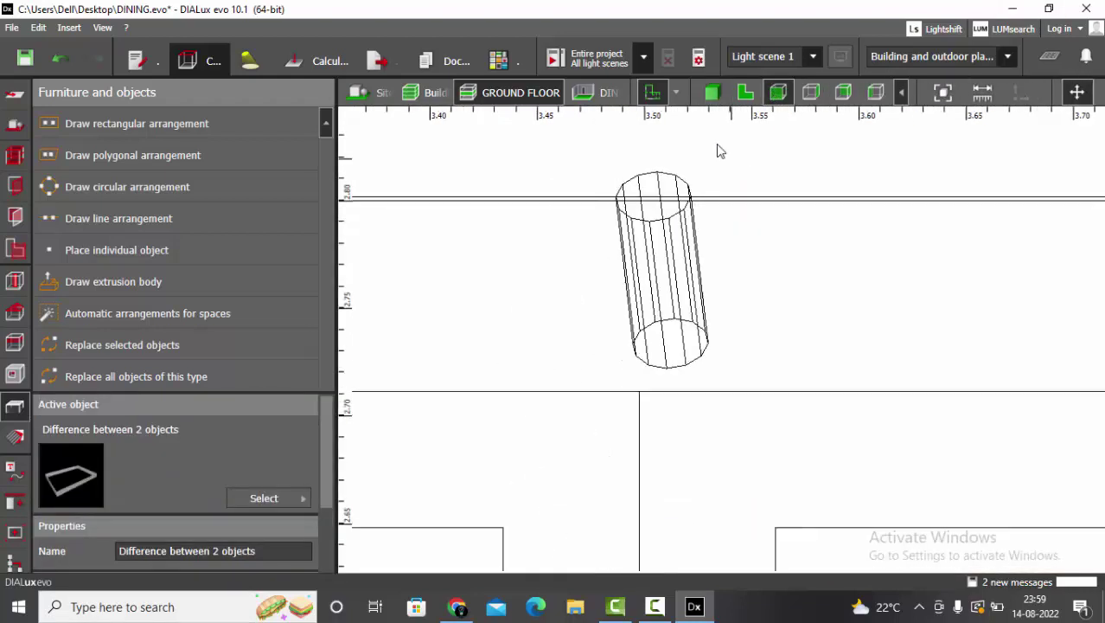
scroll(740, 235, down, 1)
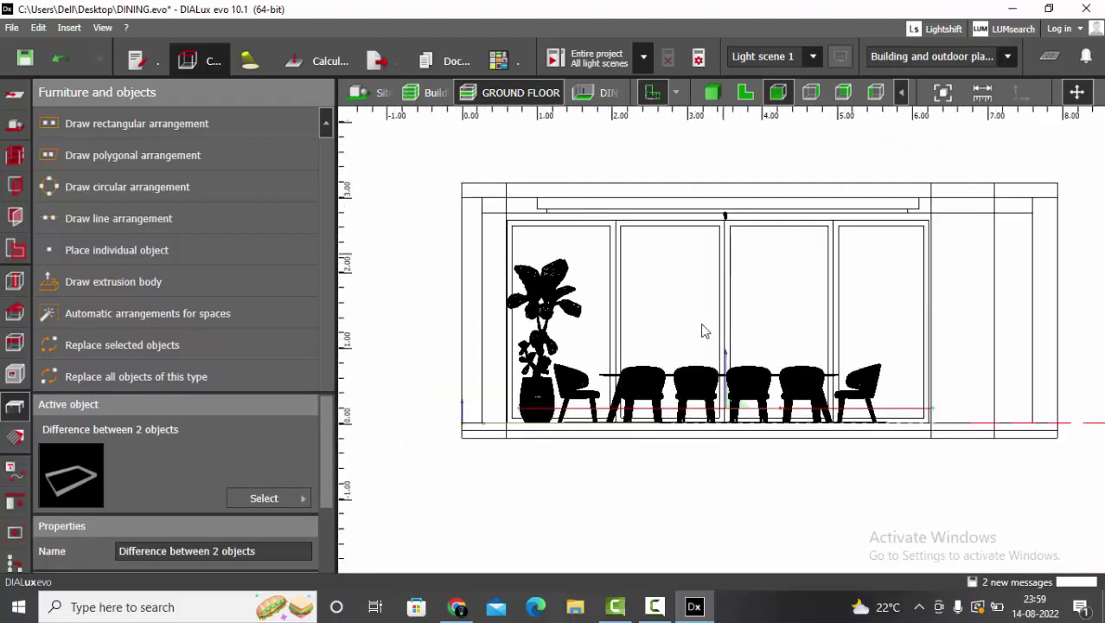
scroll(714, 173, up, 8)
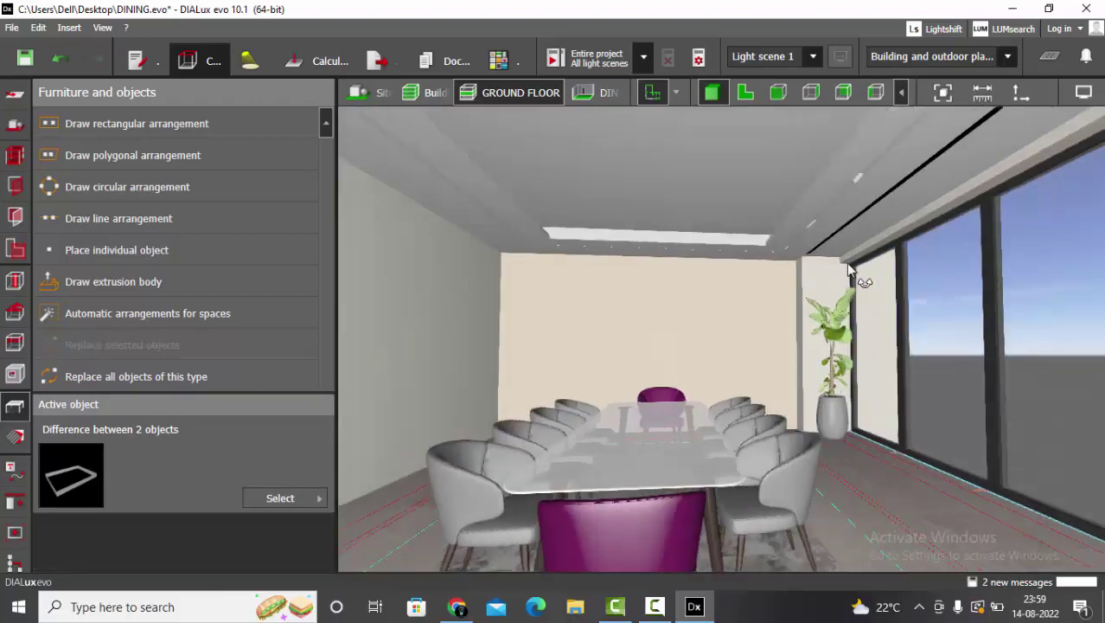
- Apply the black colour material to the rectangular track frame on the ceiling
right_drag(849, 270, 836, 264)
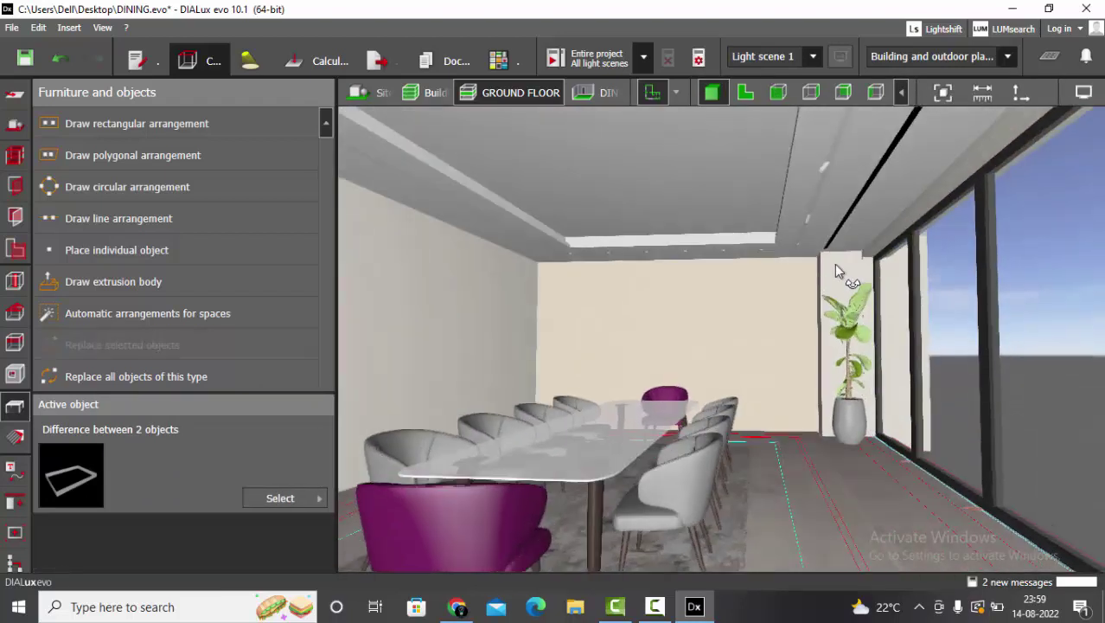
click(15, 436)
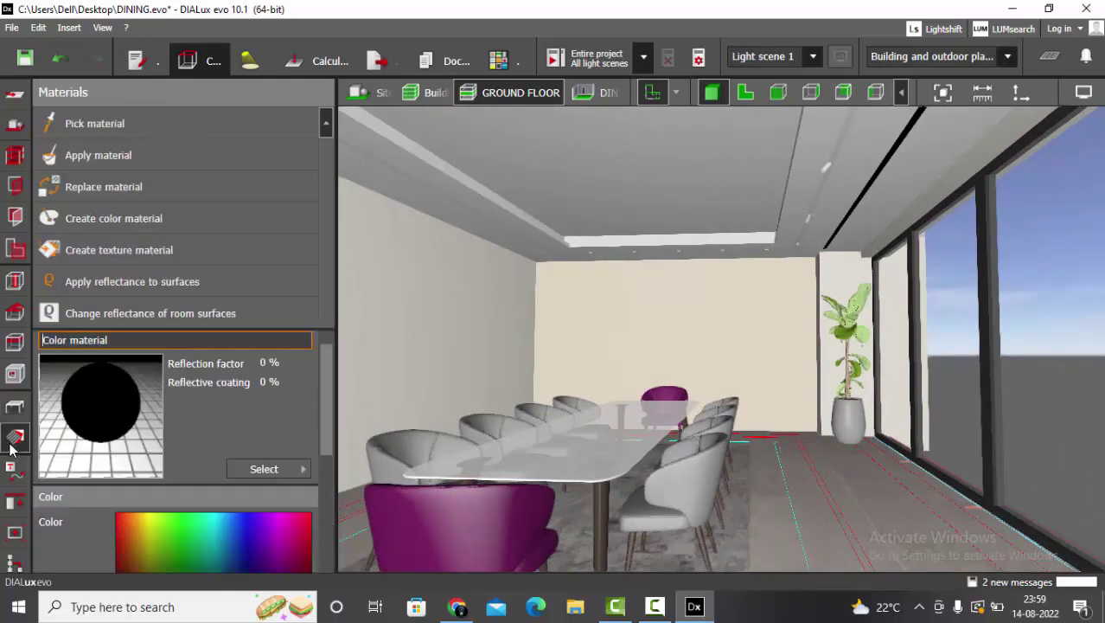
click(99, 169)
scroll(827, 169, up, 2)
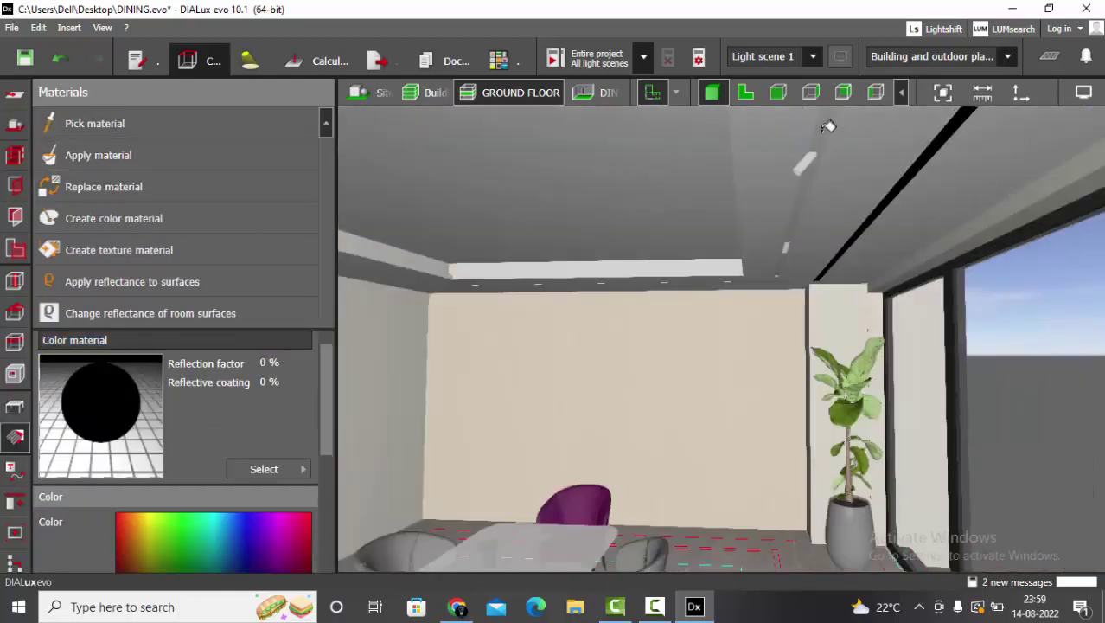
drag(836, 415, 808, 297)
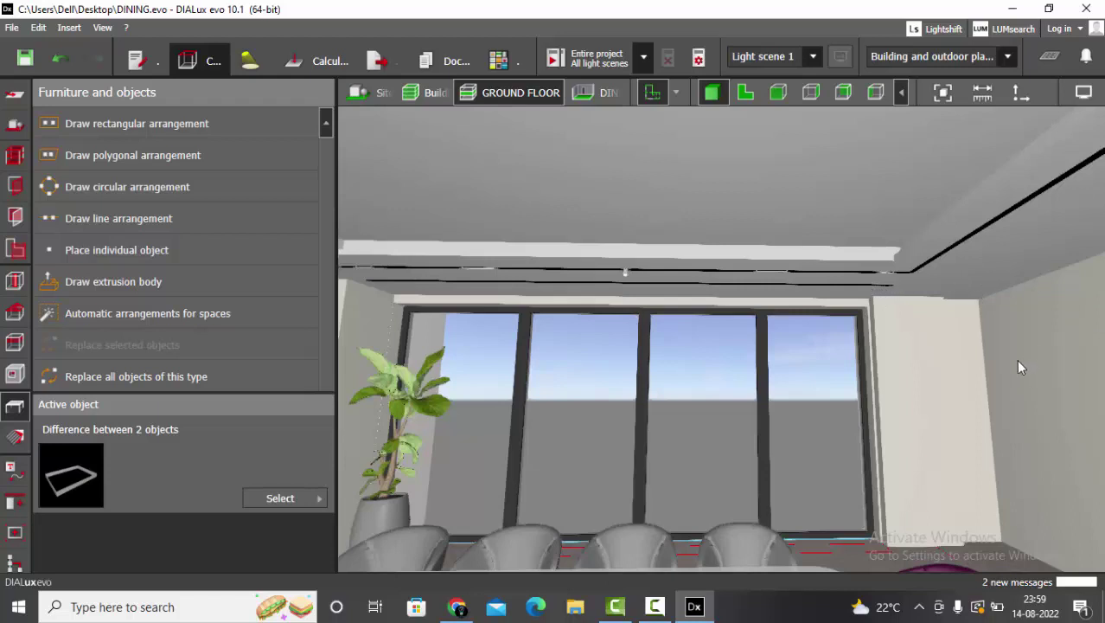
- Move the straight black track near the windows along its length in plan view until its end meets the side wall
click(840, 294)
click(745, 93)
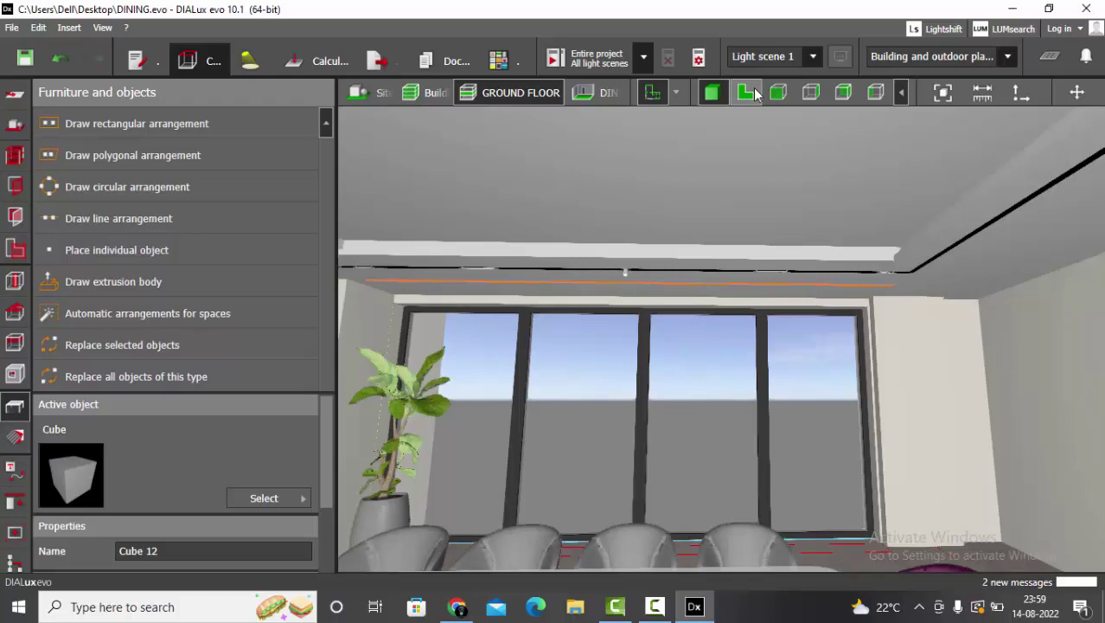
scroll(631, 225, up, 4)
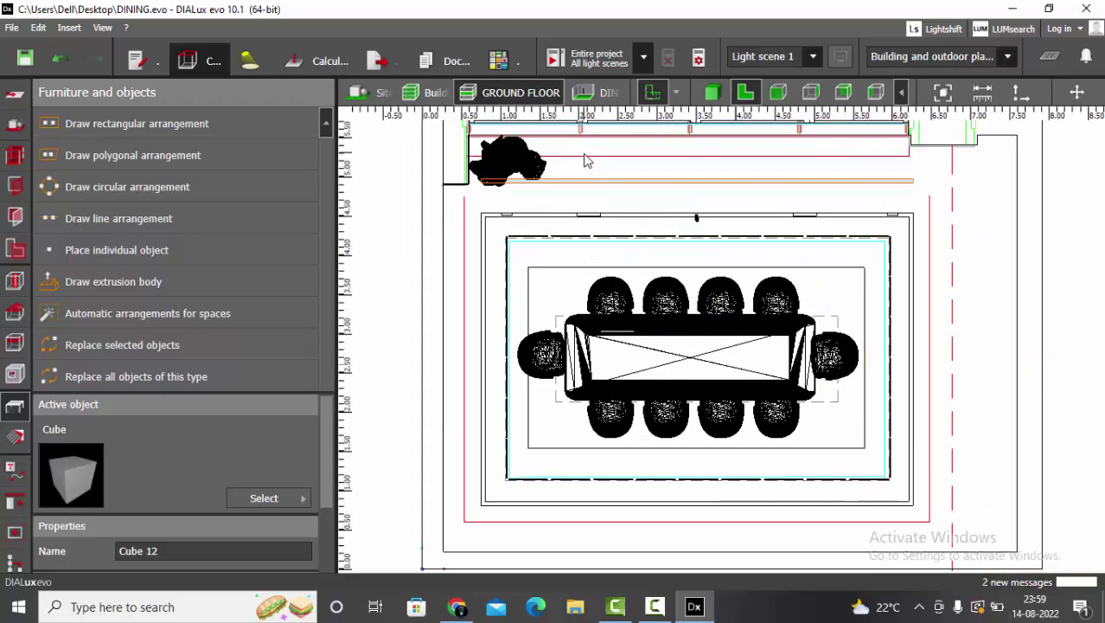
click(653, 95)
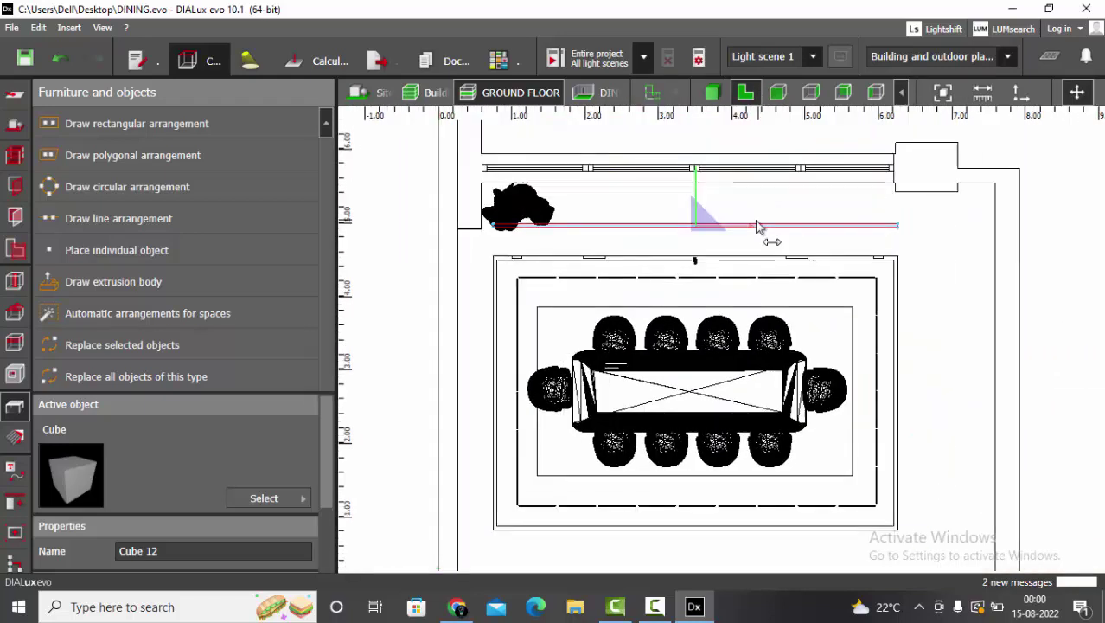
drag(757, 225, 836, 225)
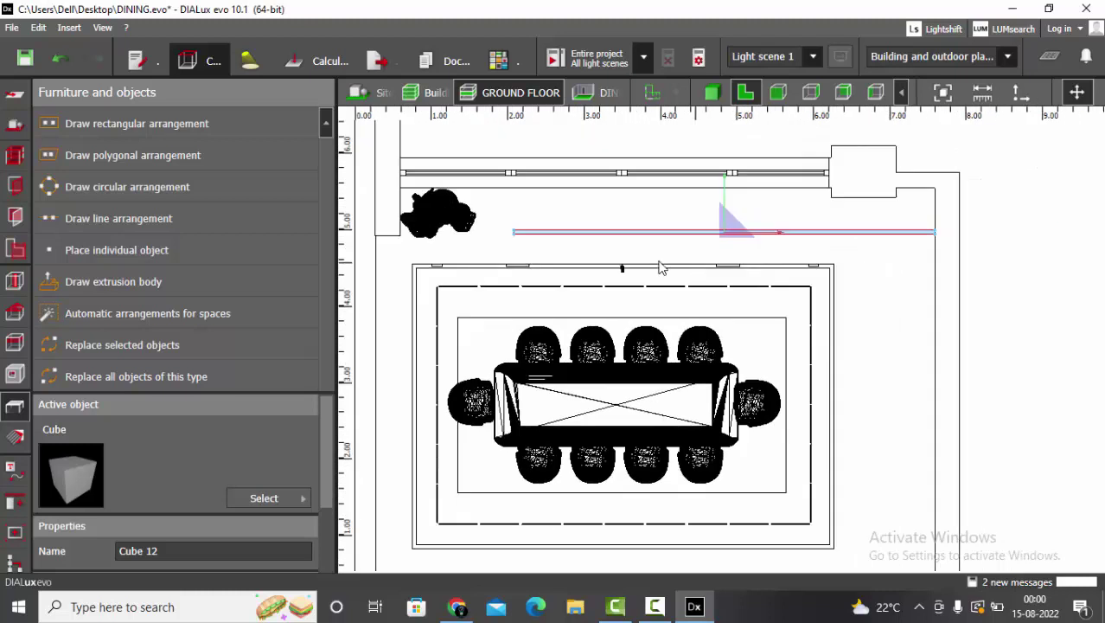
scroll(659, 268, down, 2)
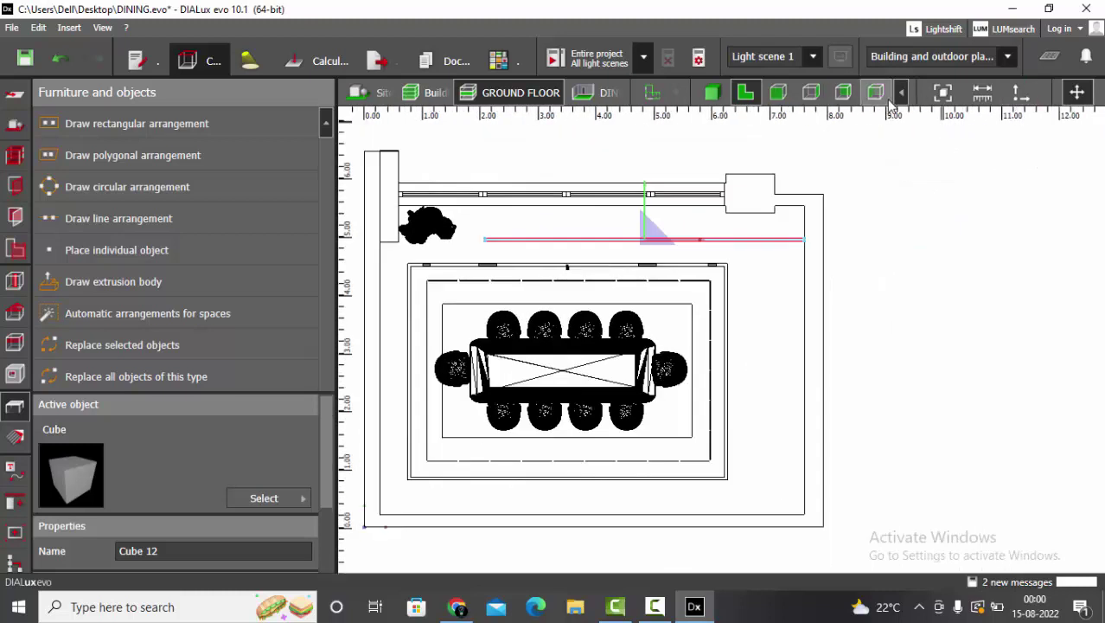
- Shorten the straight ceiling track from its free end to about 1.244 m, keeping its other end at the wall
scroll(433, 235, up, 4)
scroll(437, 234, up, 3)
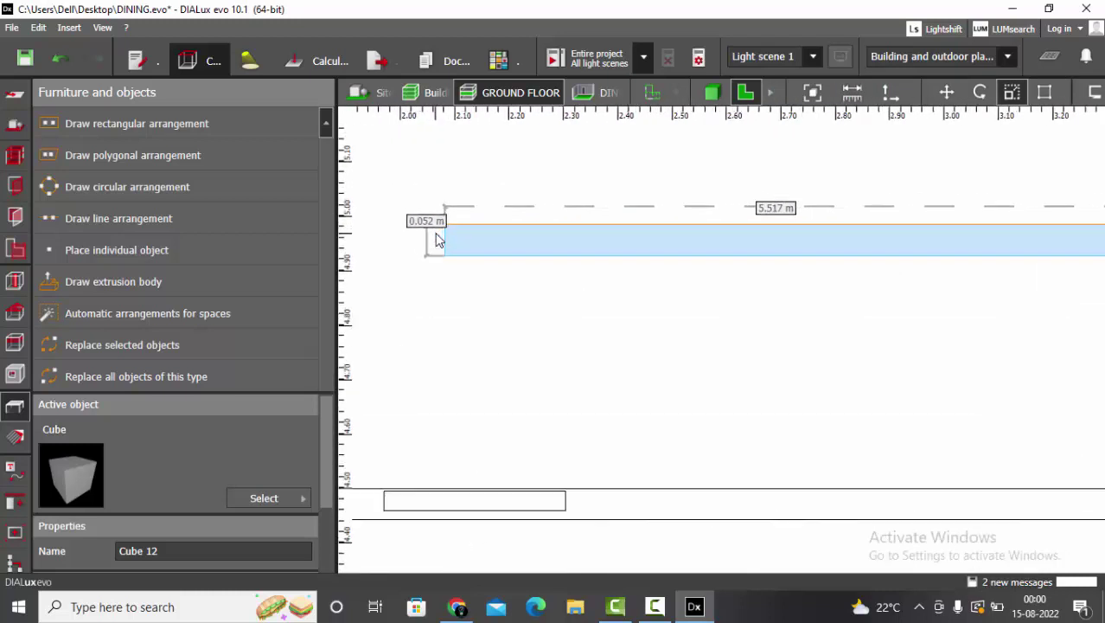
drag(445, 236, 1046, 242)
scroll(501, 267, down, 2)
scroll(498, 277, down, 2)
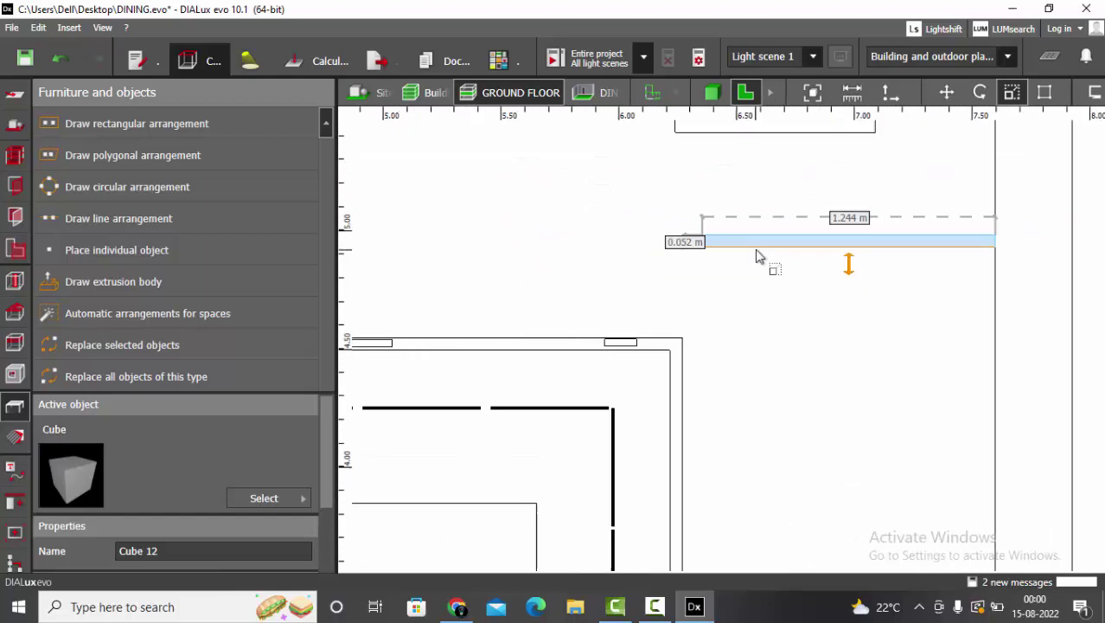
- Duplicate the shortened ceiling track in place in the 3D view
click(711, 92)
right_drag(867, 275, 742, 210)
scroll(742, 210, up, 3)
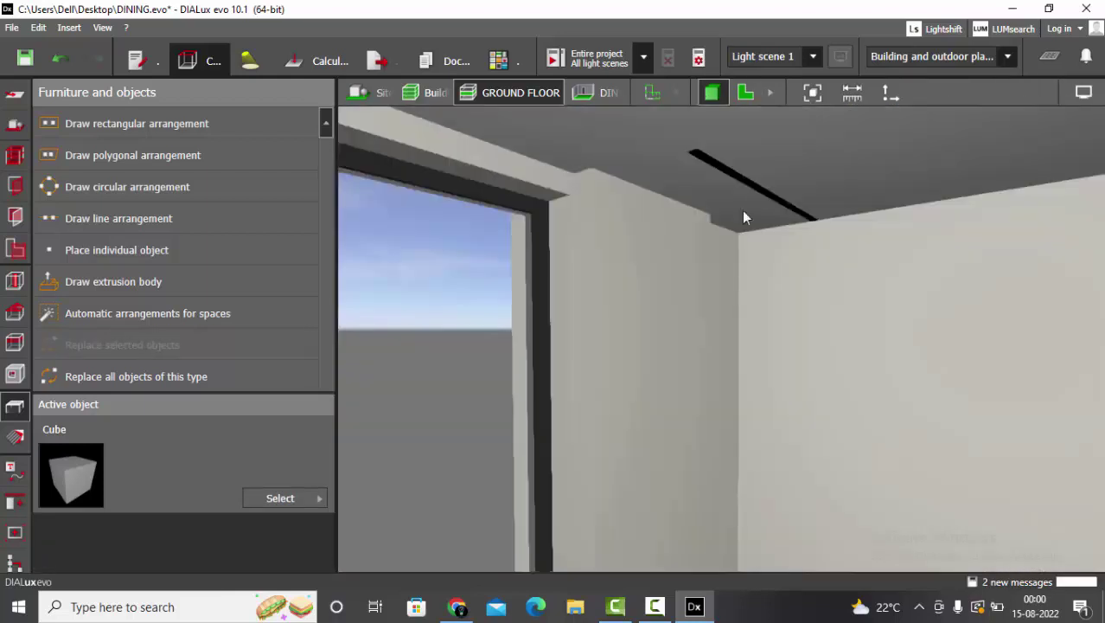
click(742, 184)
click(947, 91)
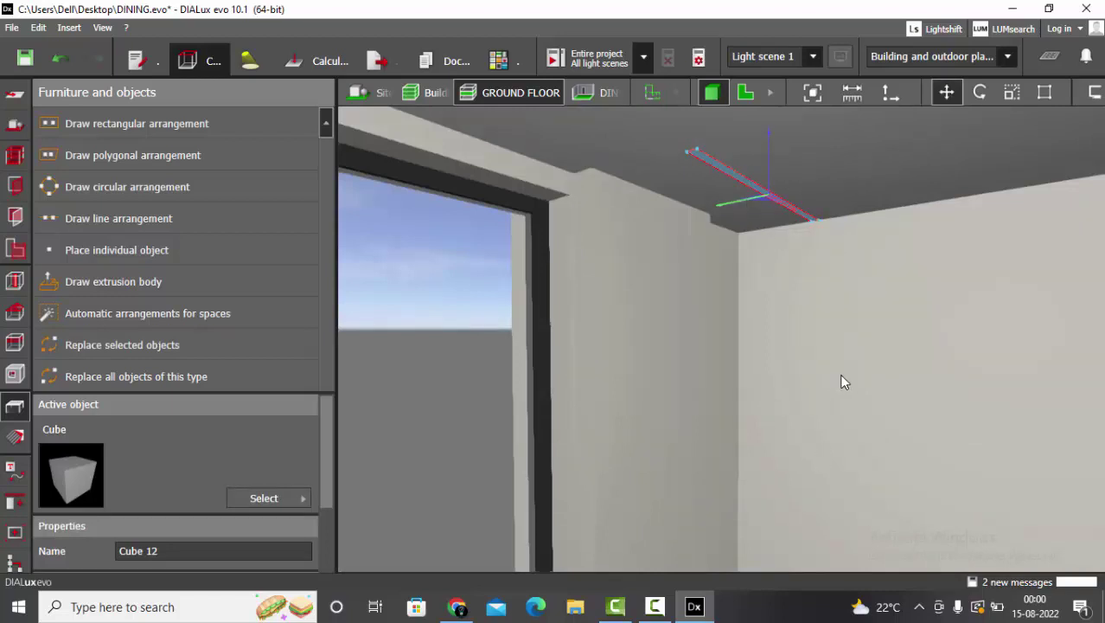
key(ctrl+v)
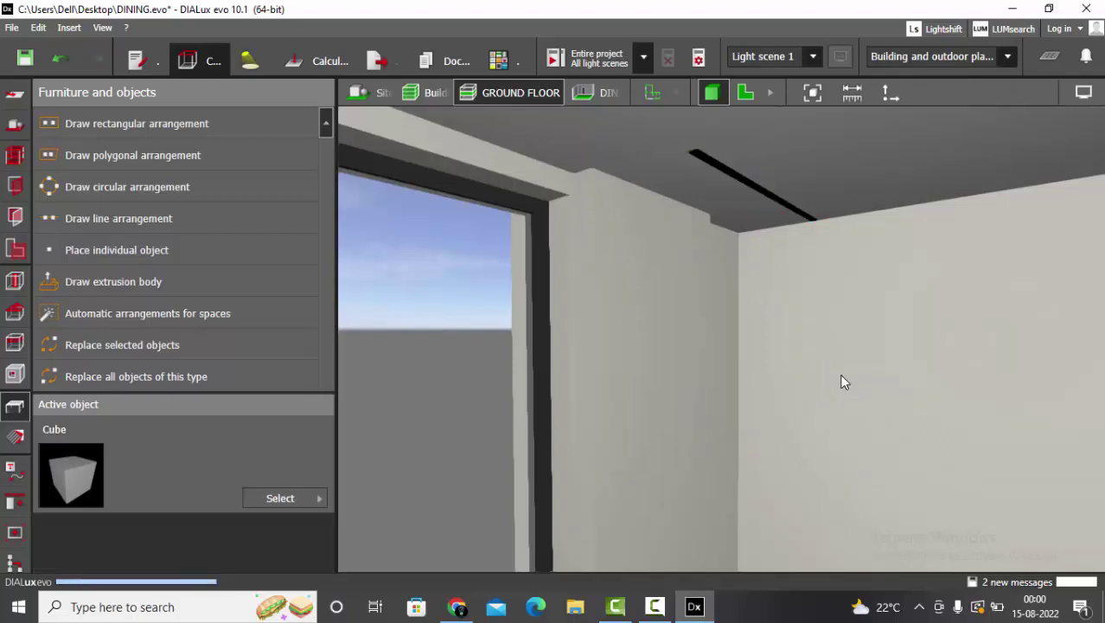
- Rotate the copied track by 90° in front view so that it stands vertically
click(769, 93)
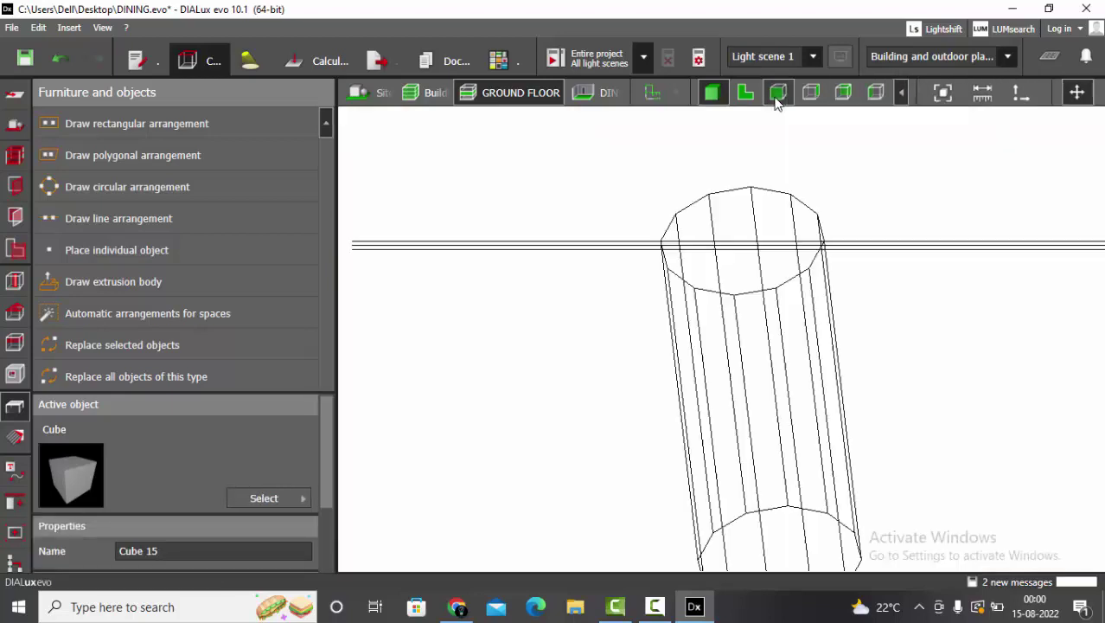
click(777, 92)
scroll(626, 183, down, 3)
scroll(594, 214, down, 5)
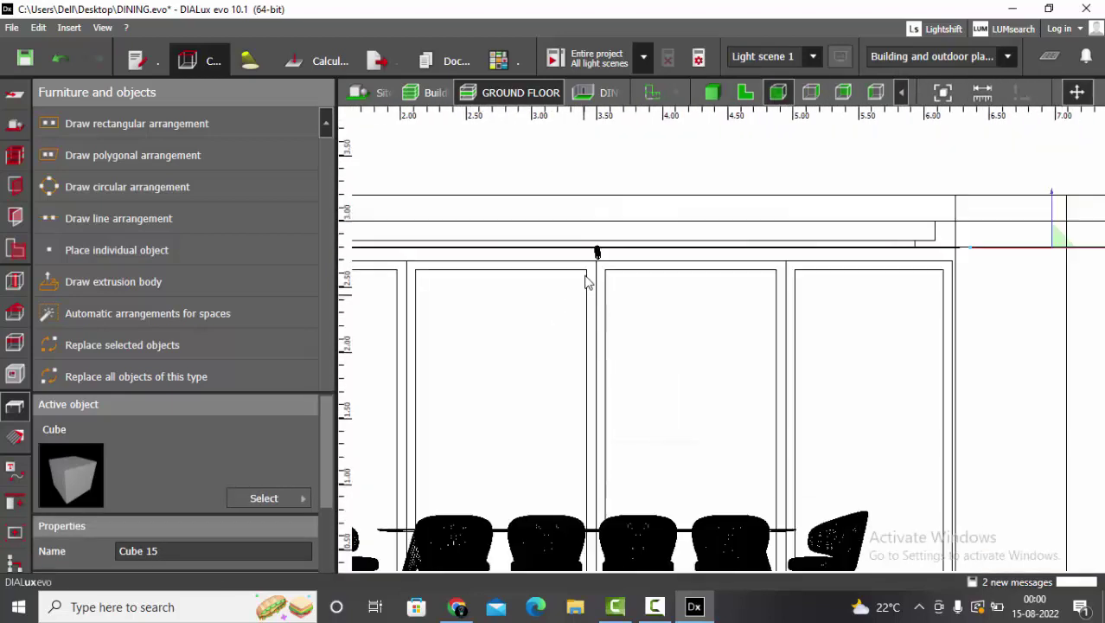
scroll(851, 257, up, 2)
scroll(1100, 224, down, 2)
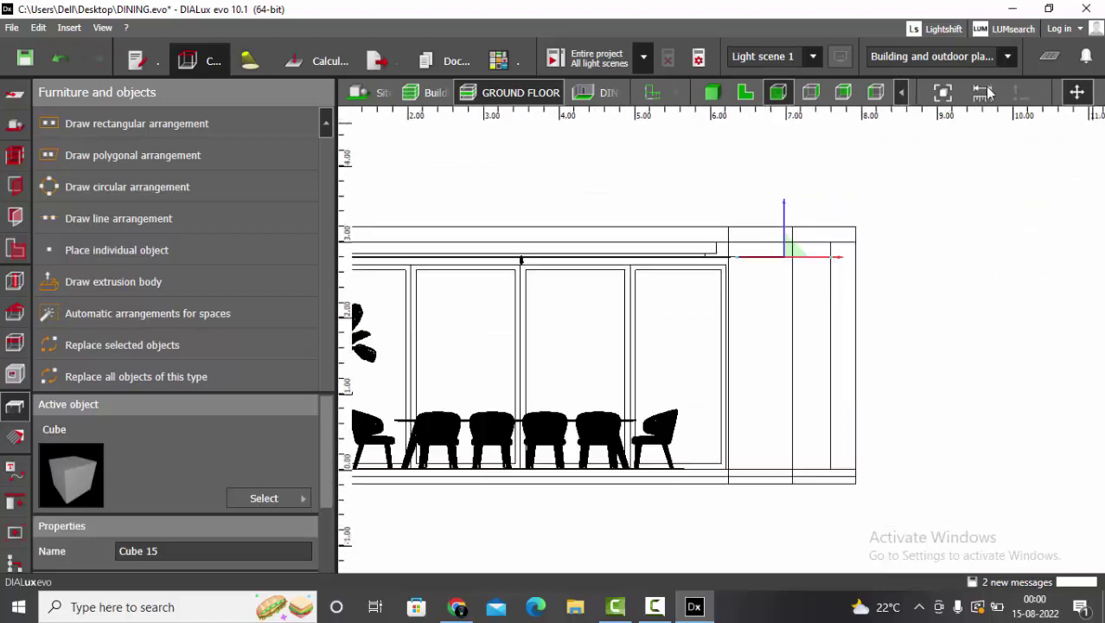
click(902, 93)
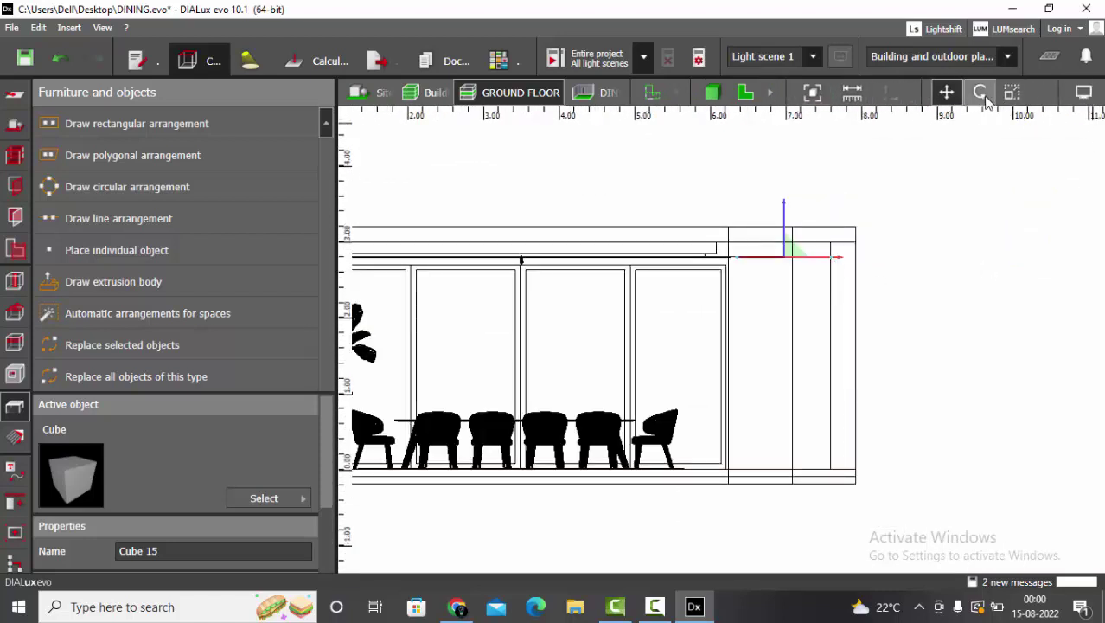
click(984, 95)
scroll(782, 307, up, 1)
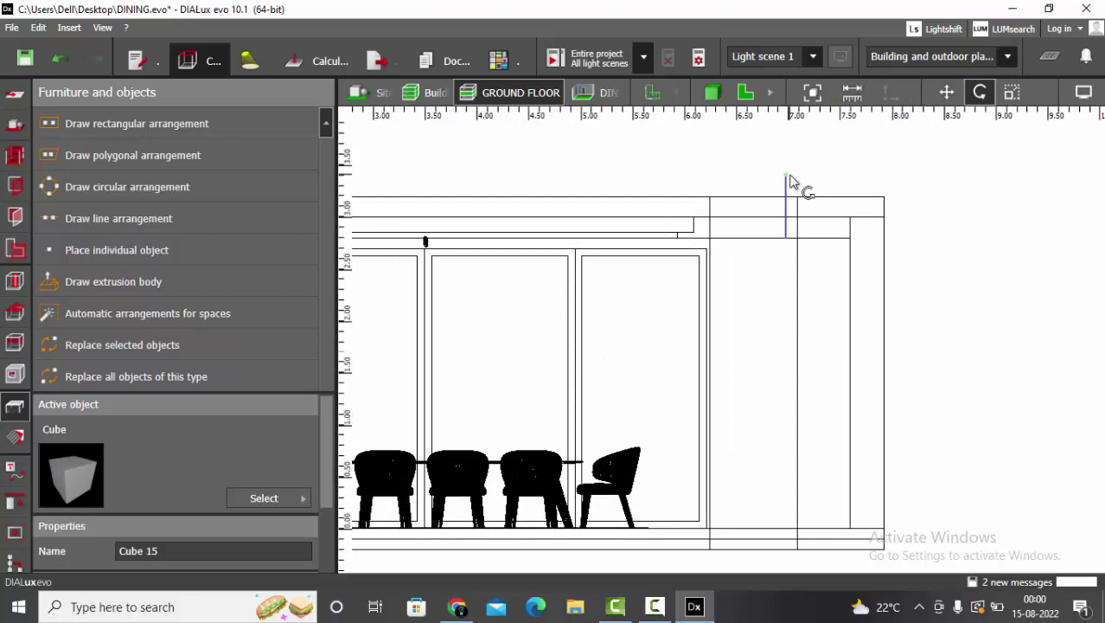
drag(790, 176, 824, 240)
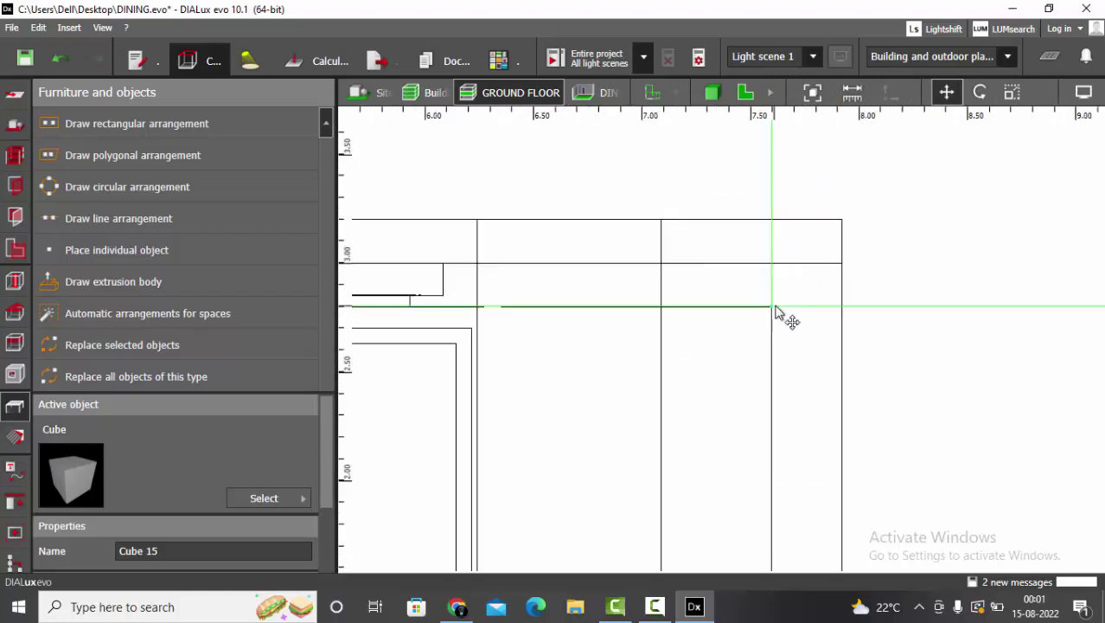
- Position the vertical track flat against the side wall, with its upper end at the ceiling track's wall end
scroll(775, 313, up, 8)
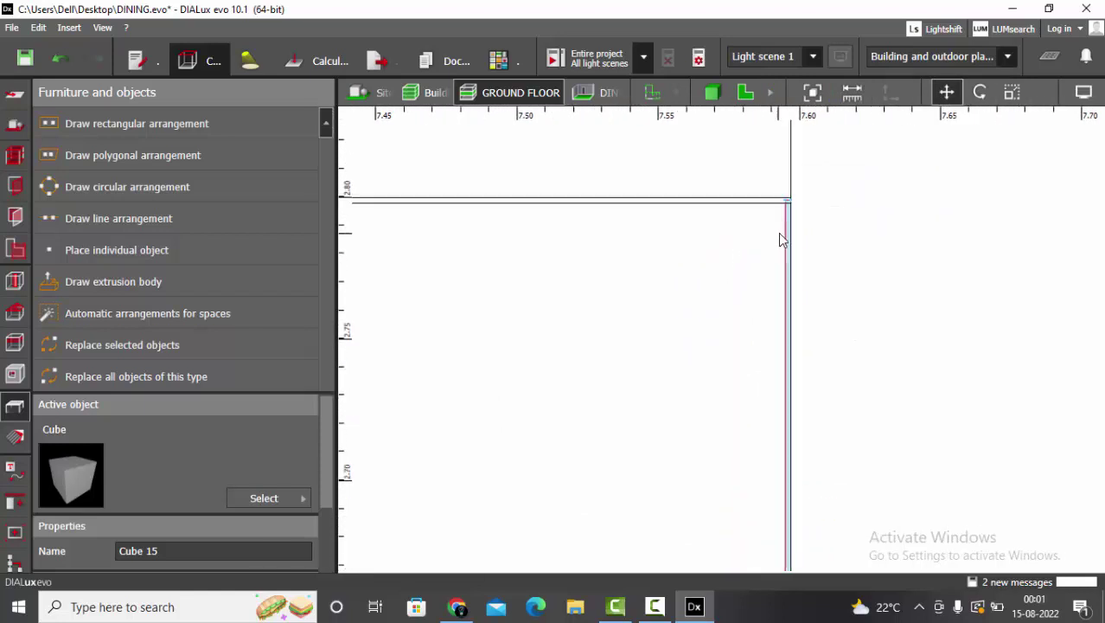
scroll(780, 227, up, 2)
click(715, 94)
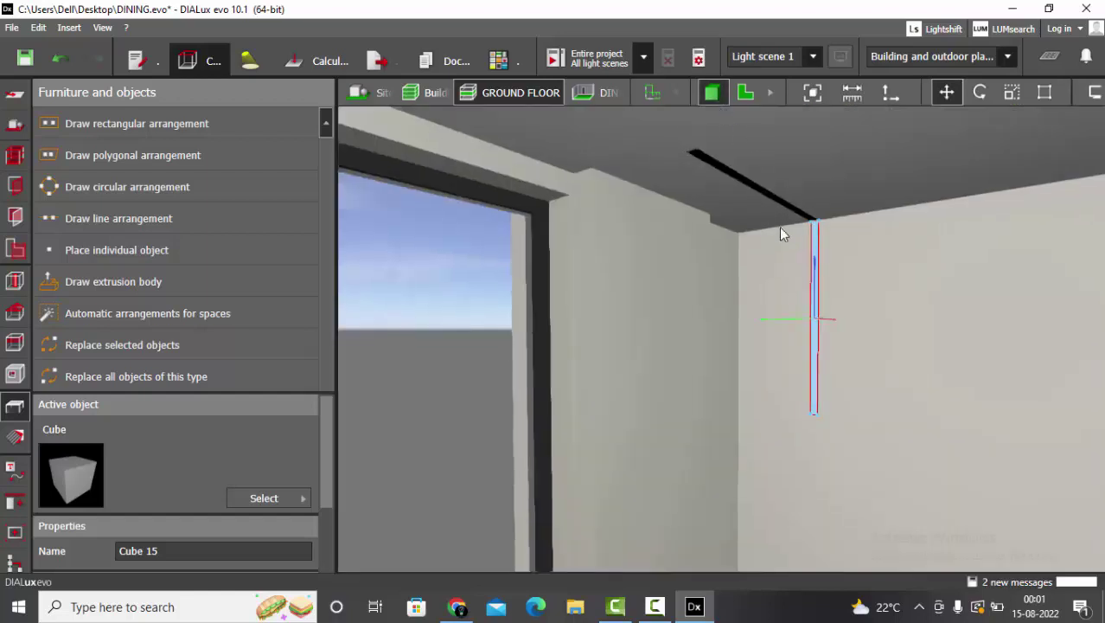
drag(869, 302, 634, 140)
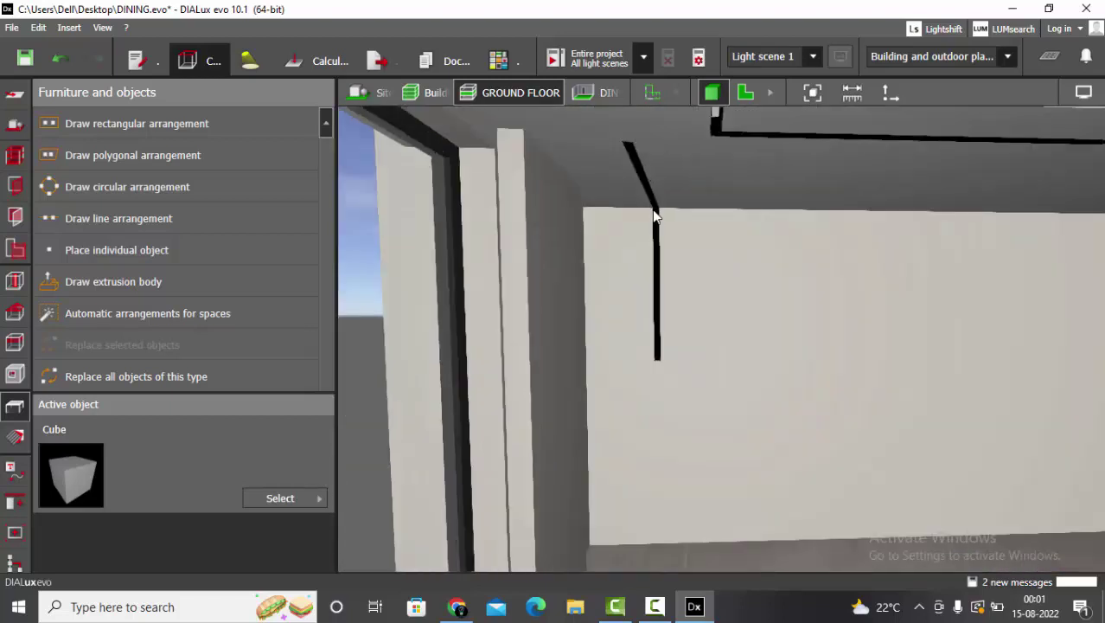
- Set the length of the vertical wall track to 2 m
click(659, 343)
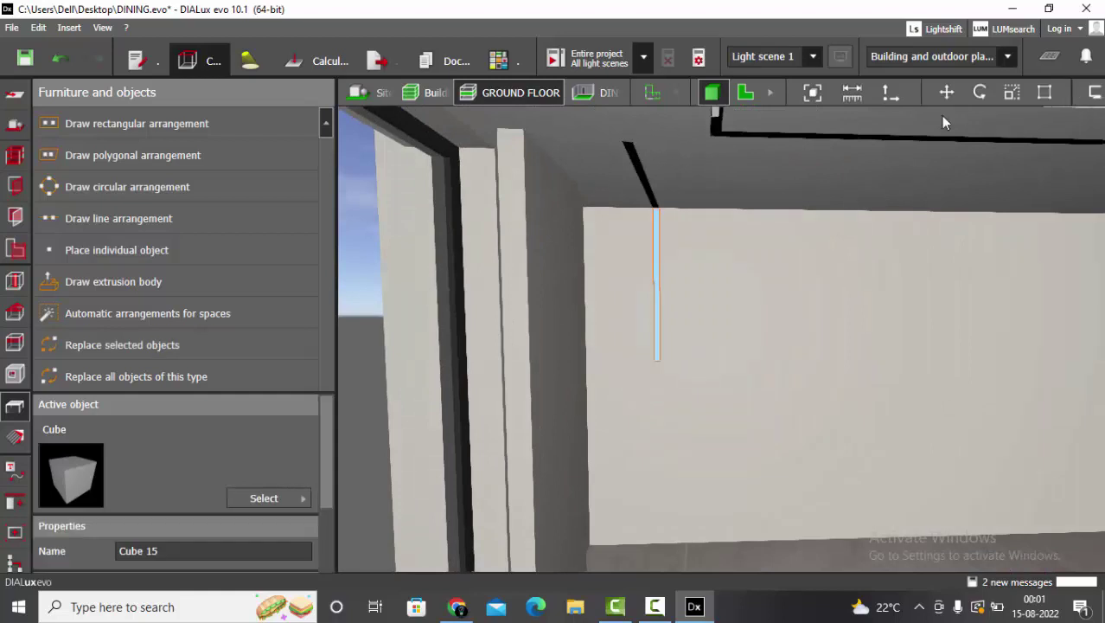
click(944, 95)
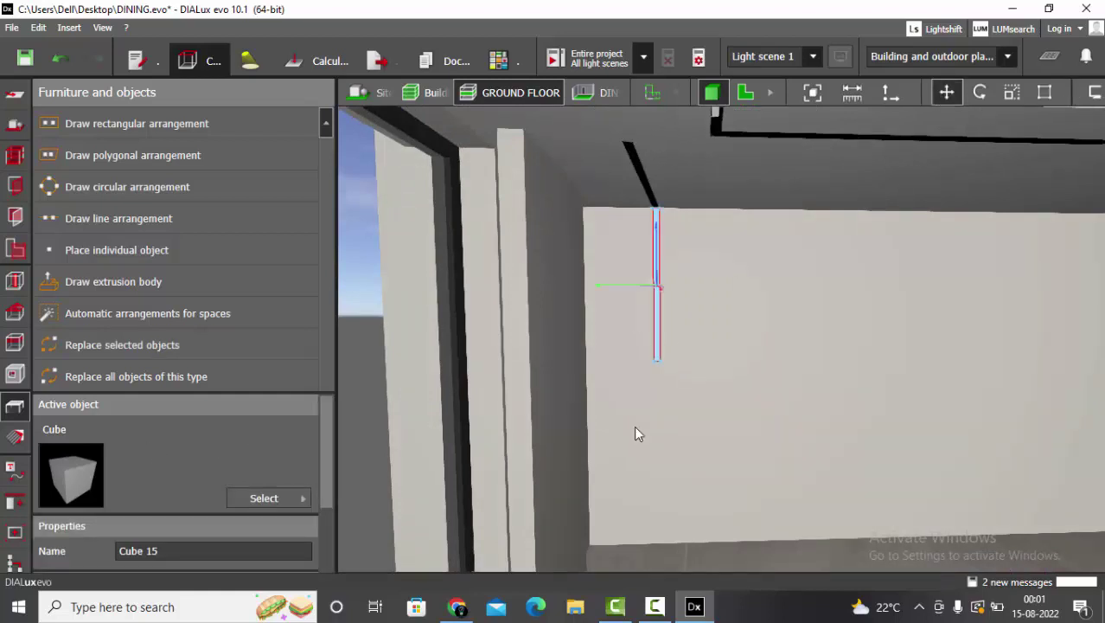
scroll(200, 475, down, 2)
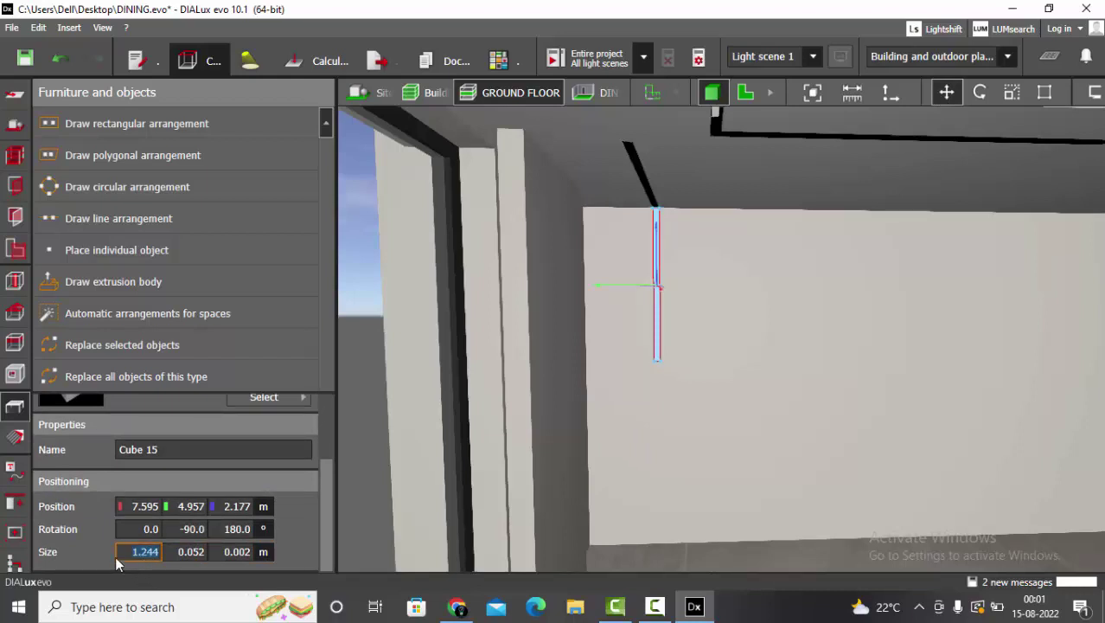
text(2)
key(Return)
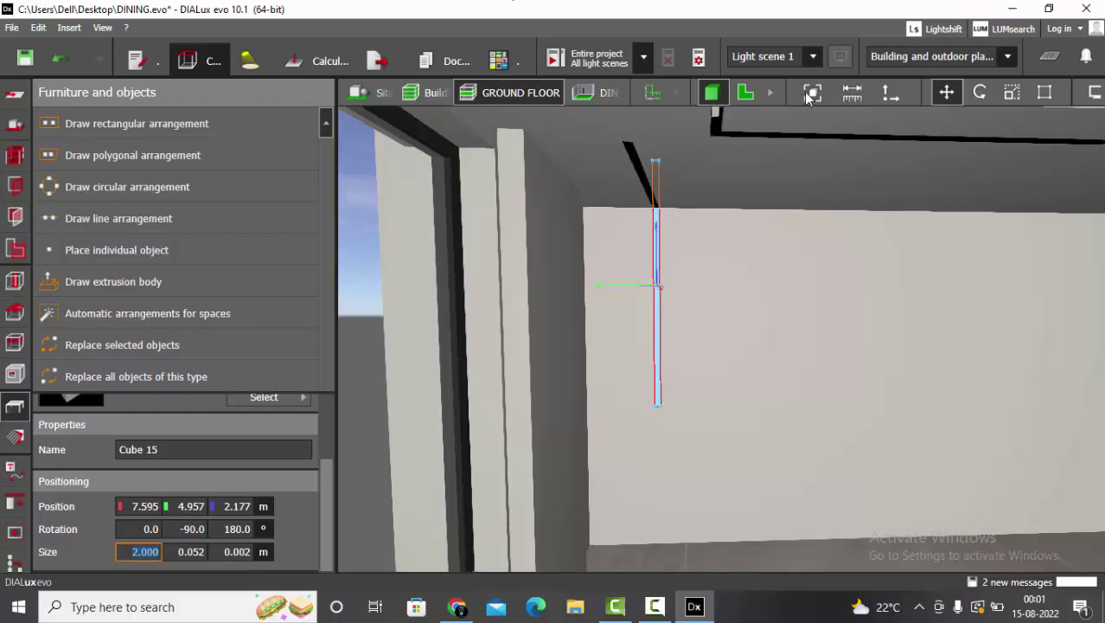
- Lower the lengthened wall track until its upper end meets the ceiling track
click(808, 93)
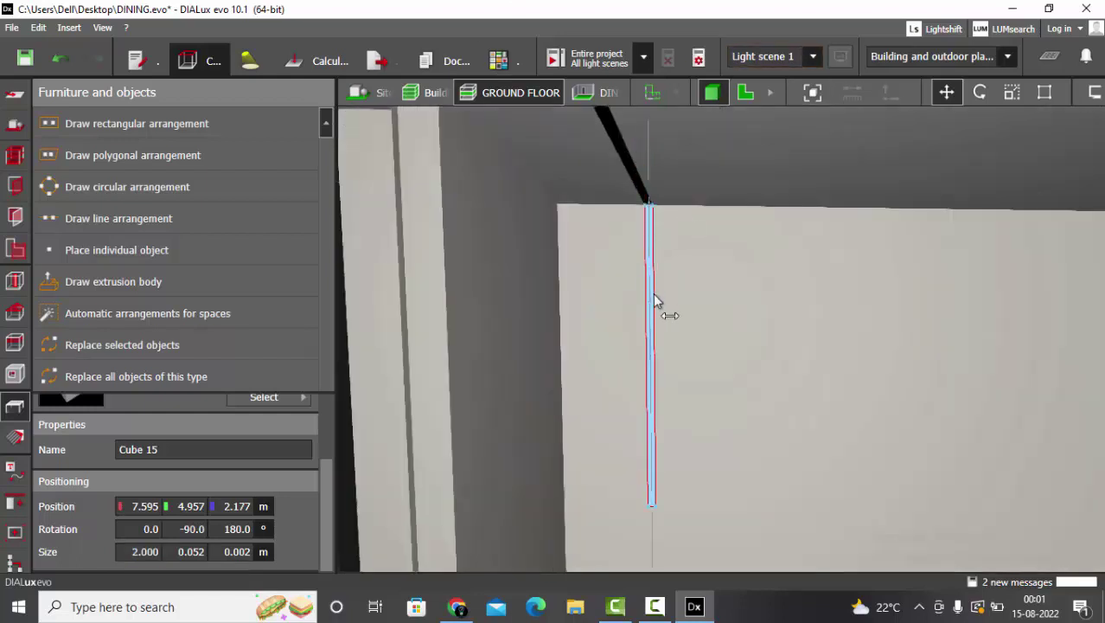
click(714, 271)
right_drag(714, 271, 638, 287)
scroll(761, 212, down, 2)
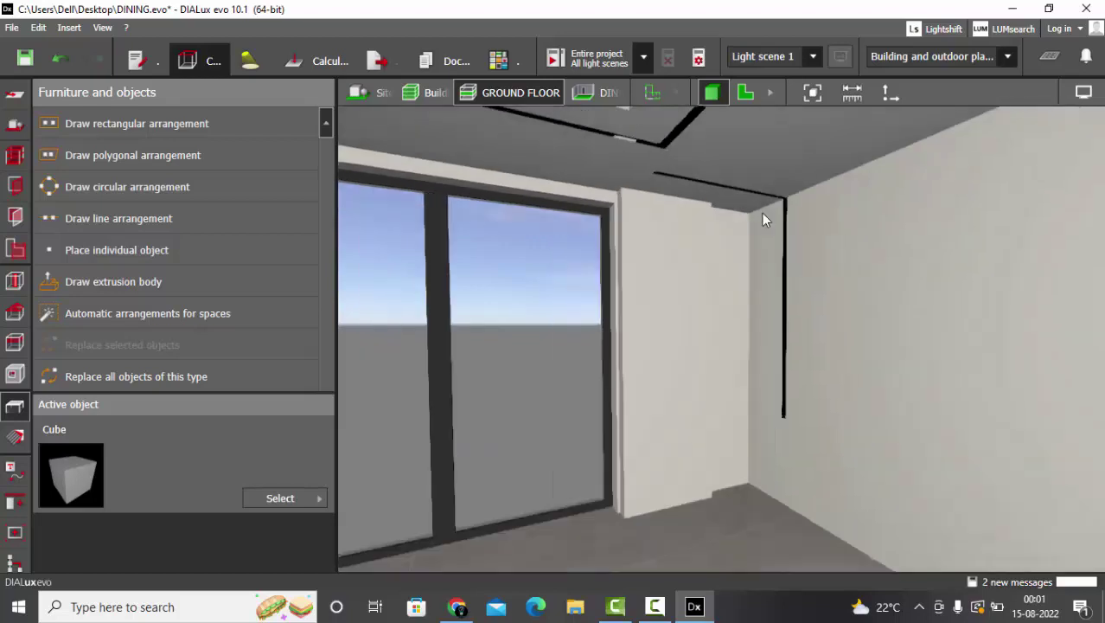
- Combine the vertical wall track and the short ceiling track into one object with the Boolean Combine operation
drag(762, 219, 789, 231)
click(789, 231)
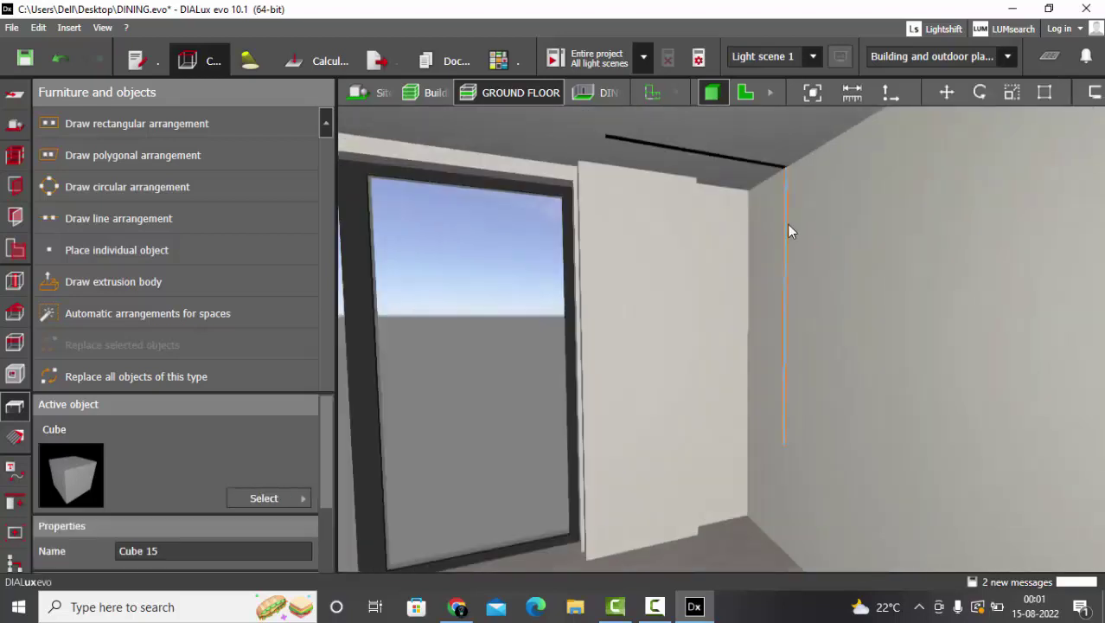
ctrl+click(747, 164)
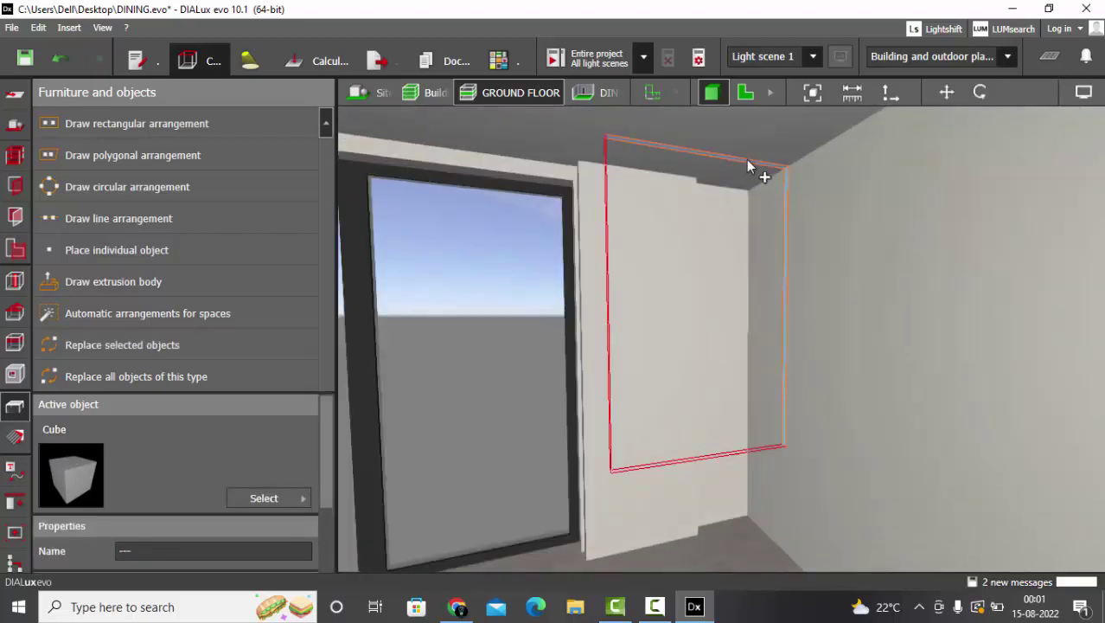
click(17, 505)
click(62, 408)
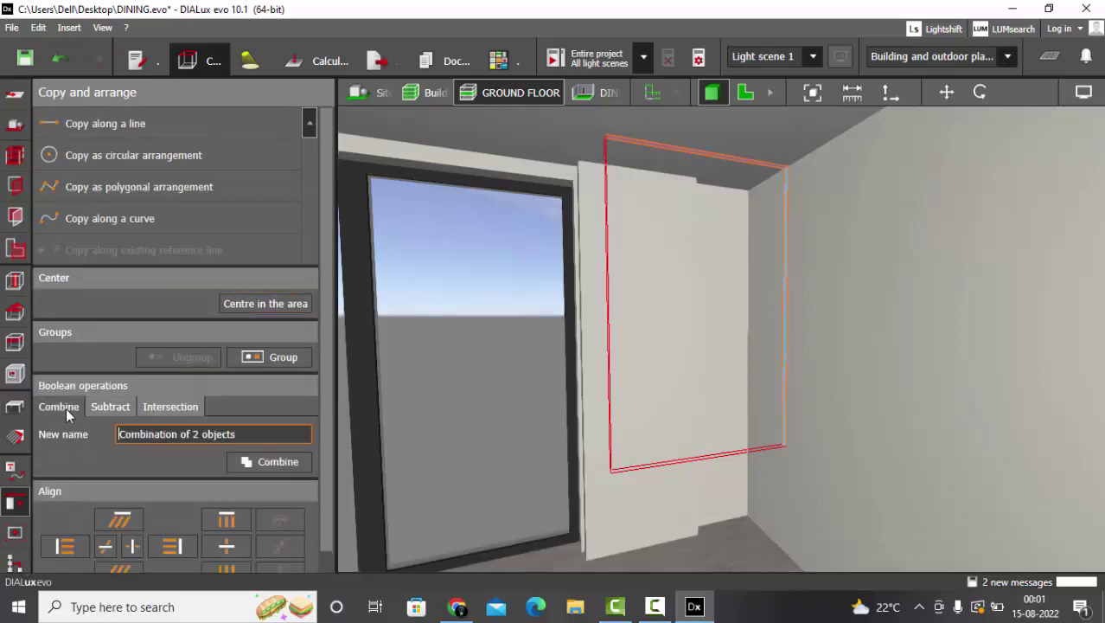
click(289, 463)
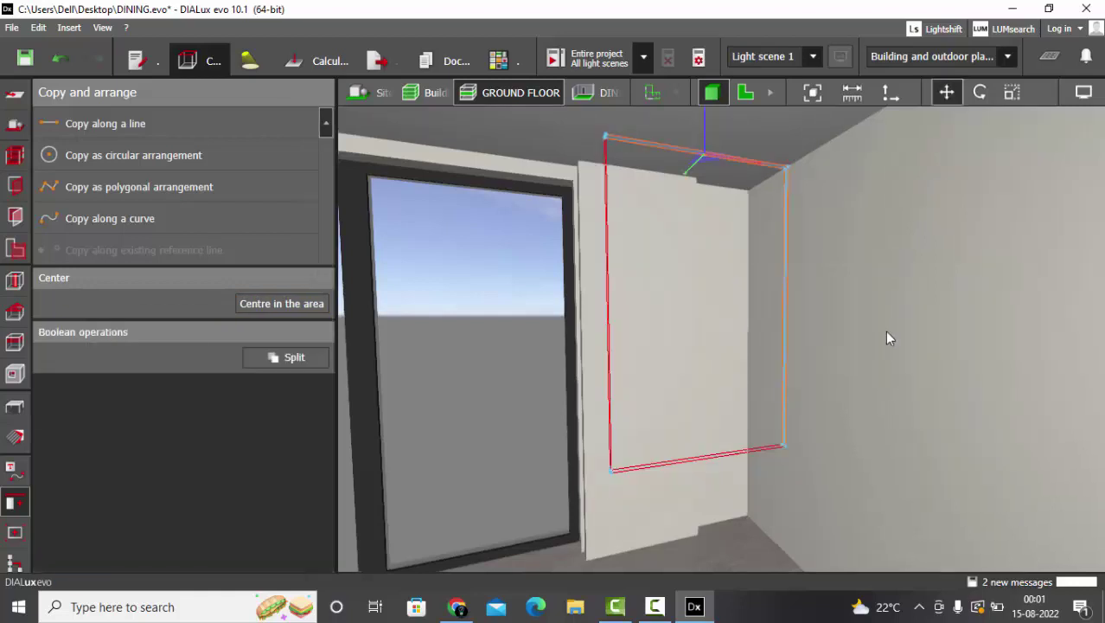
click(803, 255)
click(790, 251)
click(726, 318)
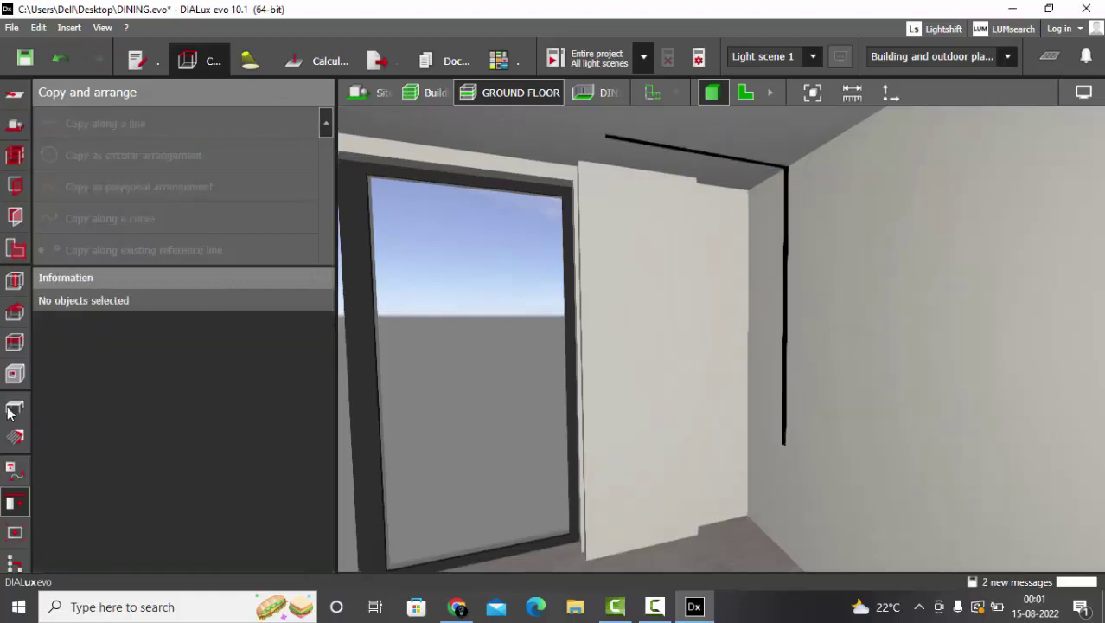
- Examine the combined ceiling-and-wall track and the neighbouring rectangular ceiling track with its fixtures from inside the room
click(16, 406)
scroll(883, 307, down, 2)
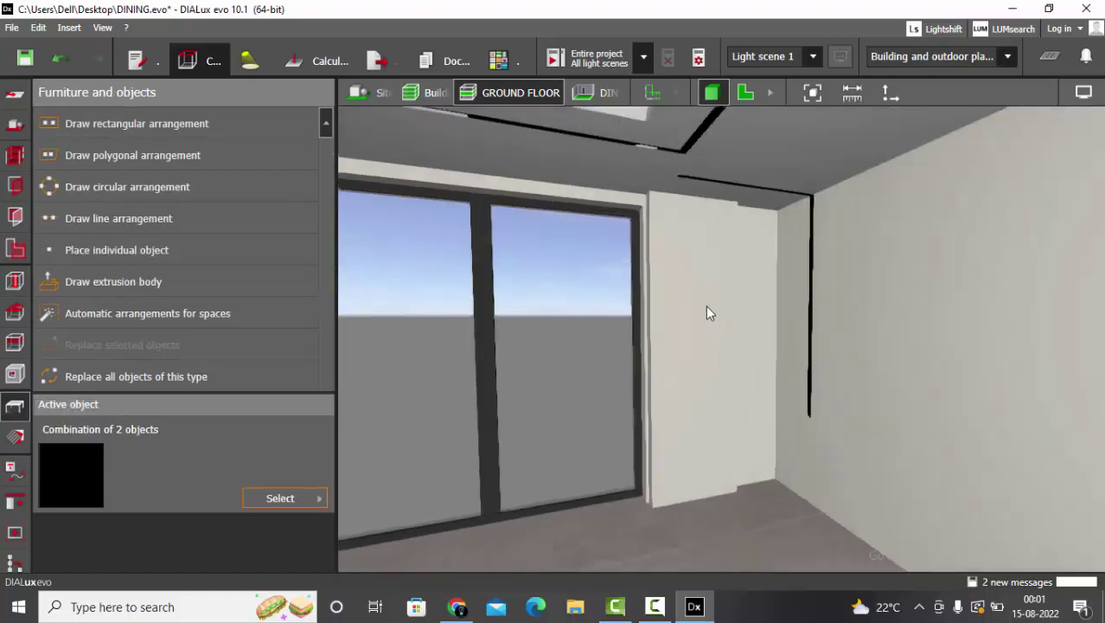
right_drag(705, 305, 849, 239)
scroll(835, 416, down, 1)
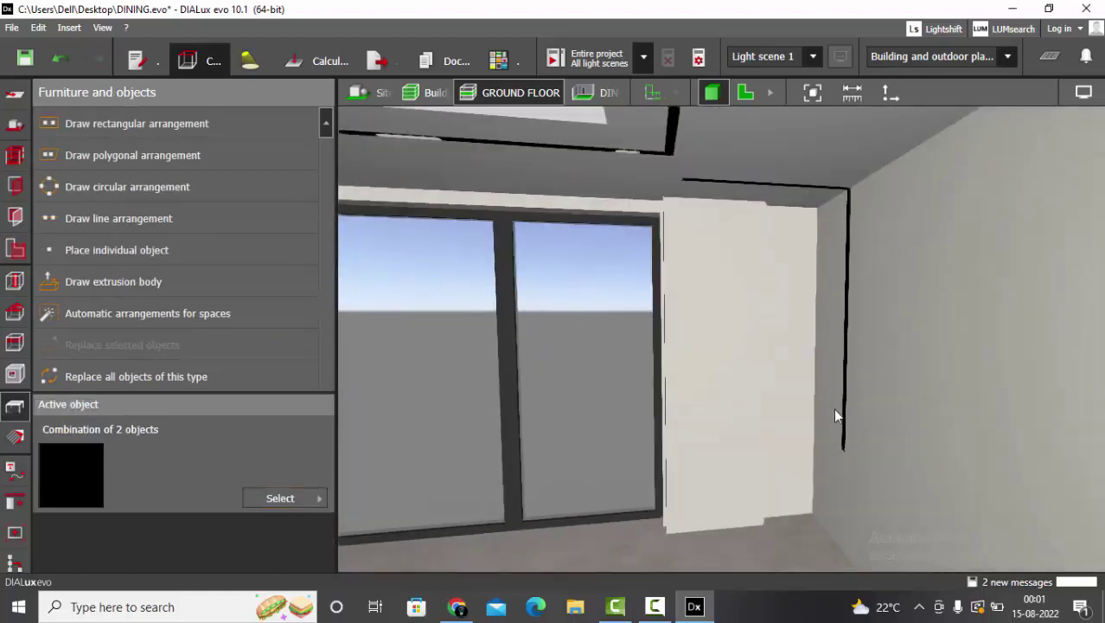
scroll(847, 350, down, 1)
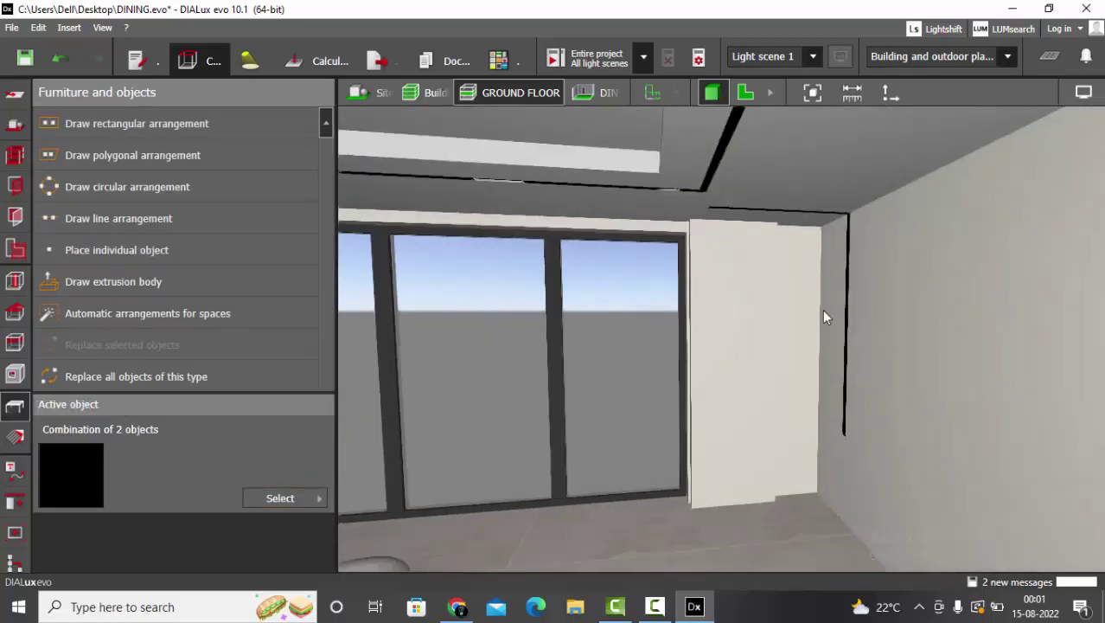
scroll(823, 310, down, 1)
scroll(653, 205, down, 1)
scroll(402, 198, up, 1)
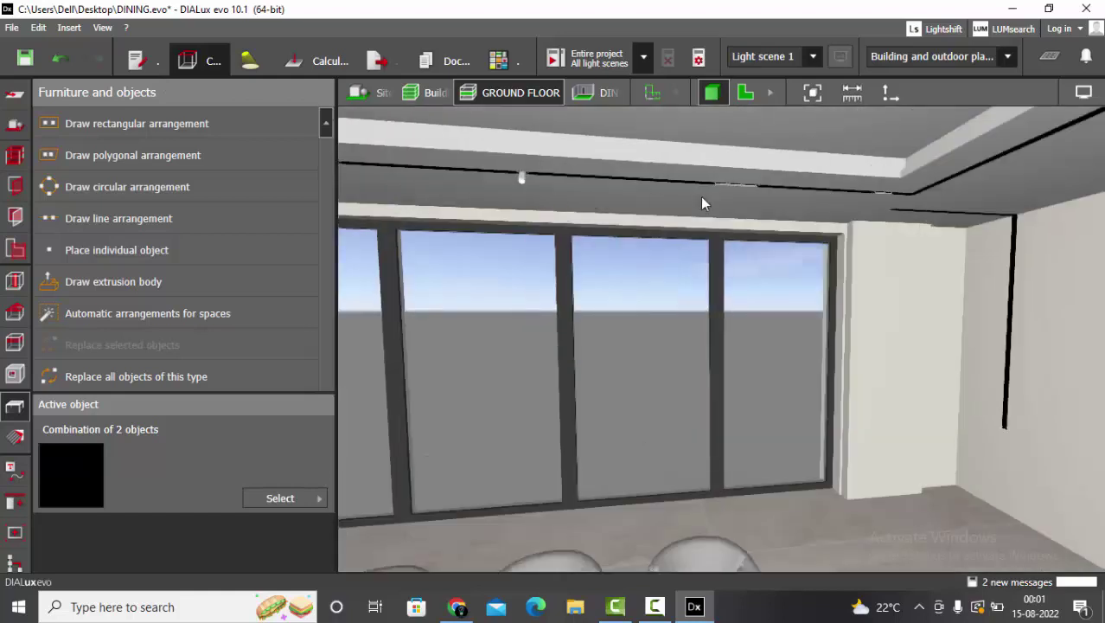
click(742, 184)
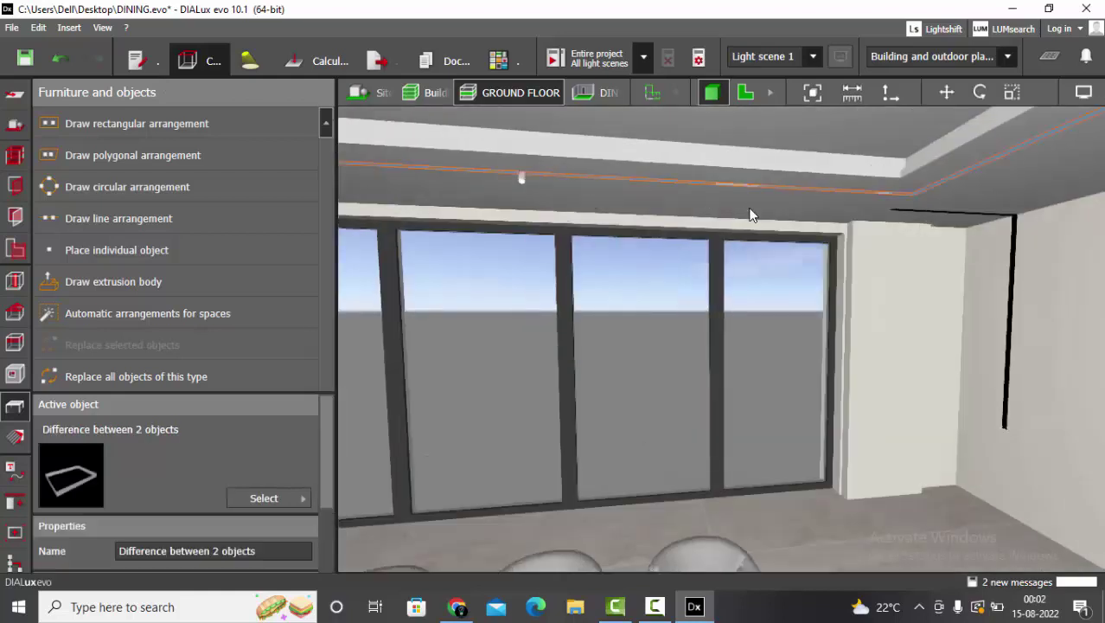
- Place one individual RUNNING MAGNET 2.0 LIGHT STRIP HE 300mm luminaire on the short ceiling track in the plan view
click(258, 60)
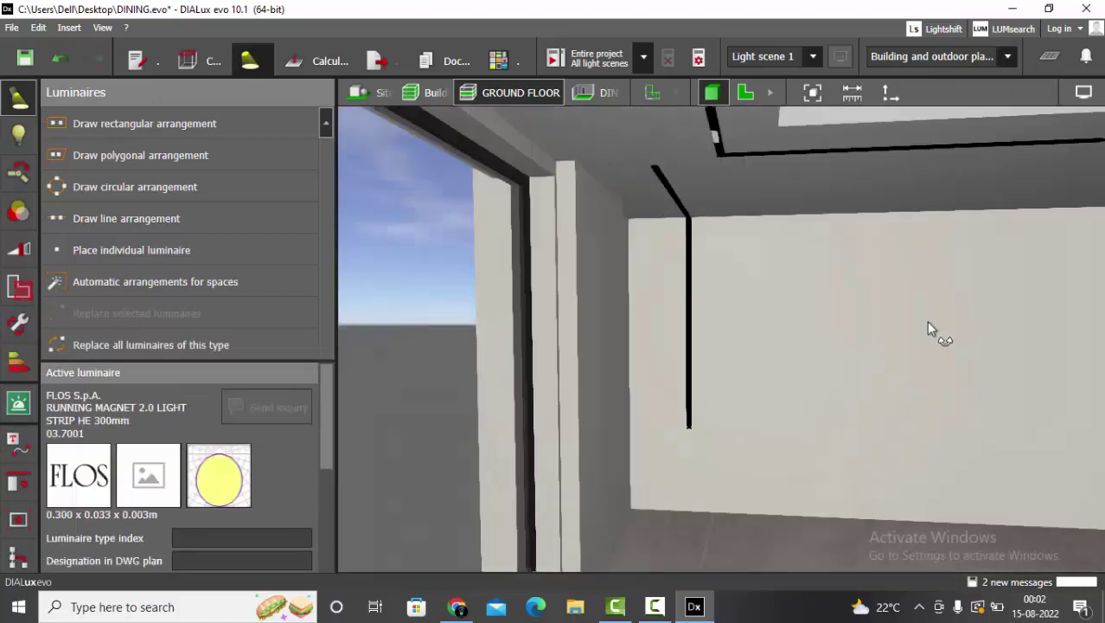
scroll(604, 301, up, 3)
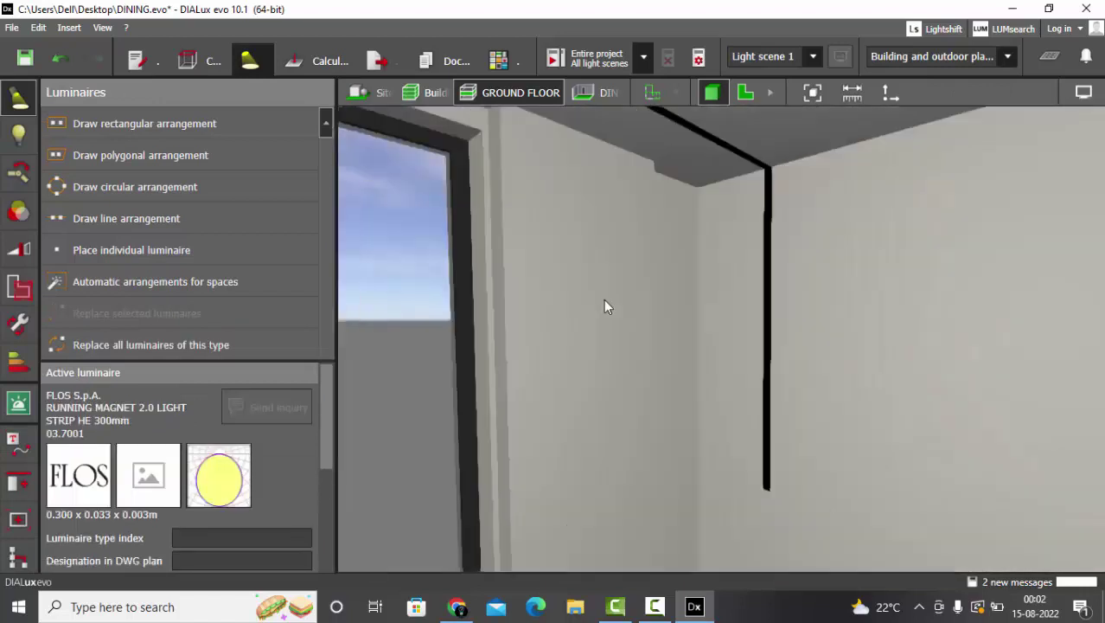
click(747, 91)
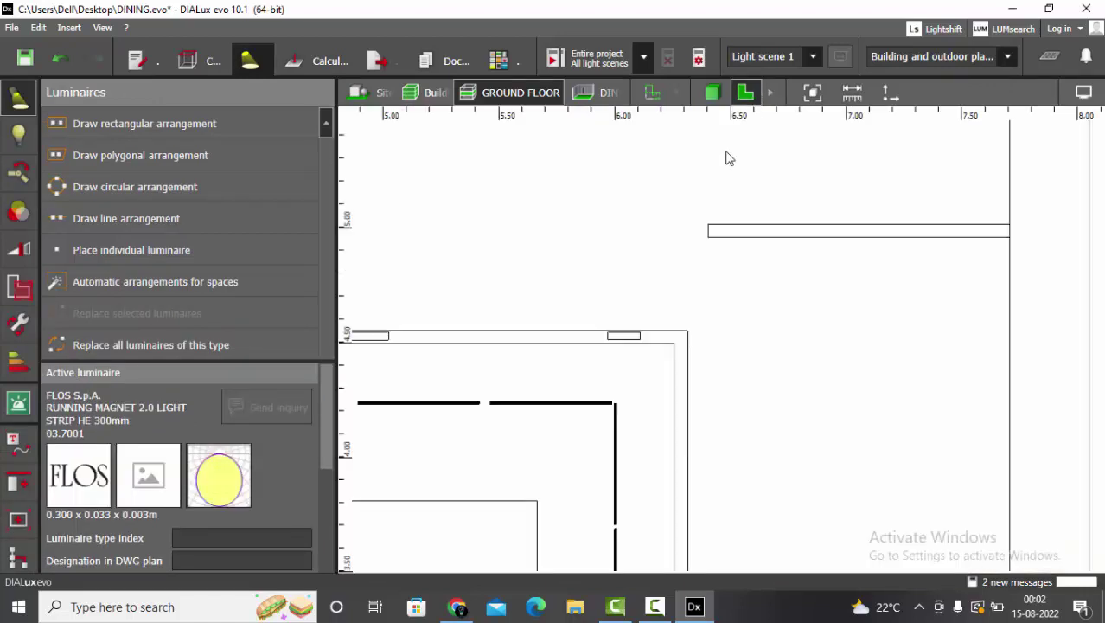
click(195, 249)
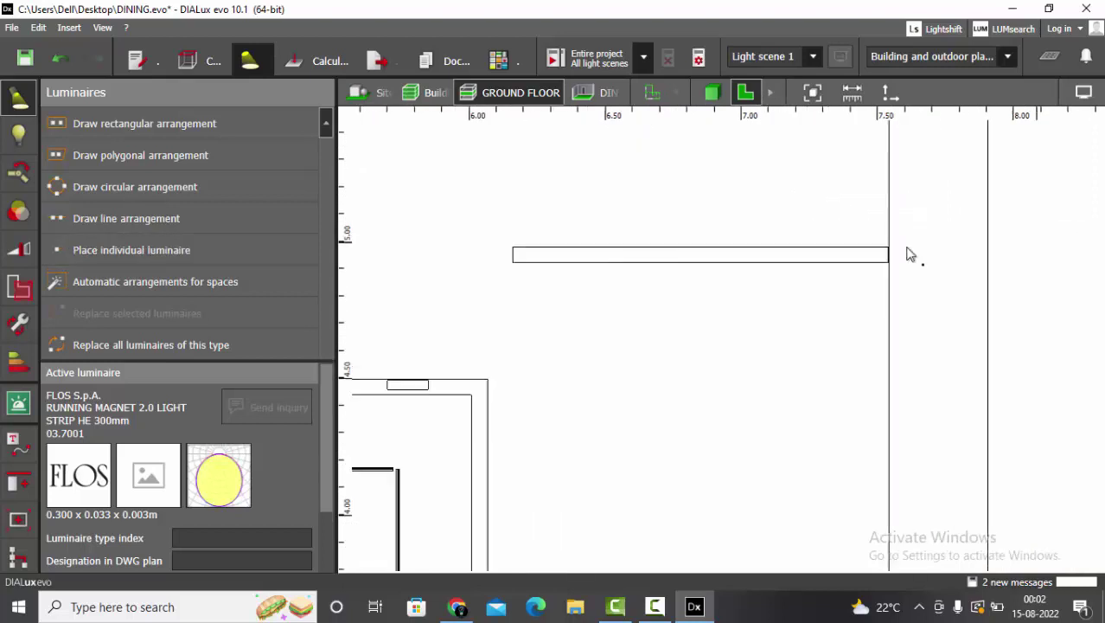
scroll(680, 276, up, 2)
click(682, 277)
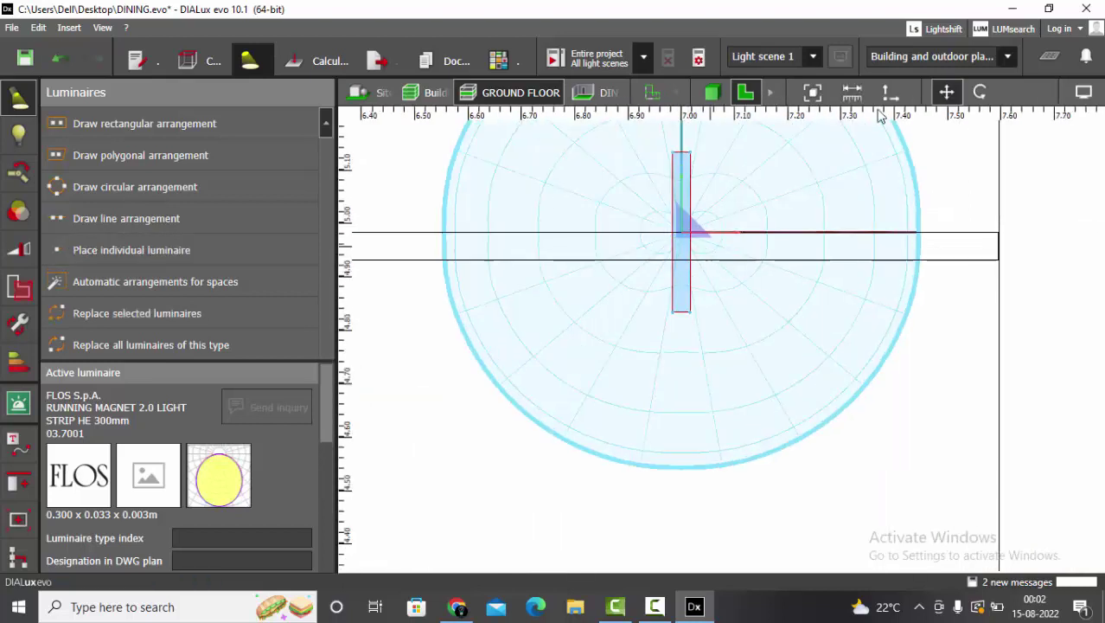
- Rotate the light strip 90° to run along the short ceiling track and centre it across the track's width
click(979, 91)
click(729, 235)
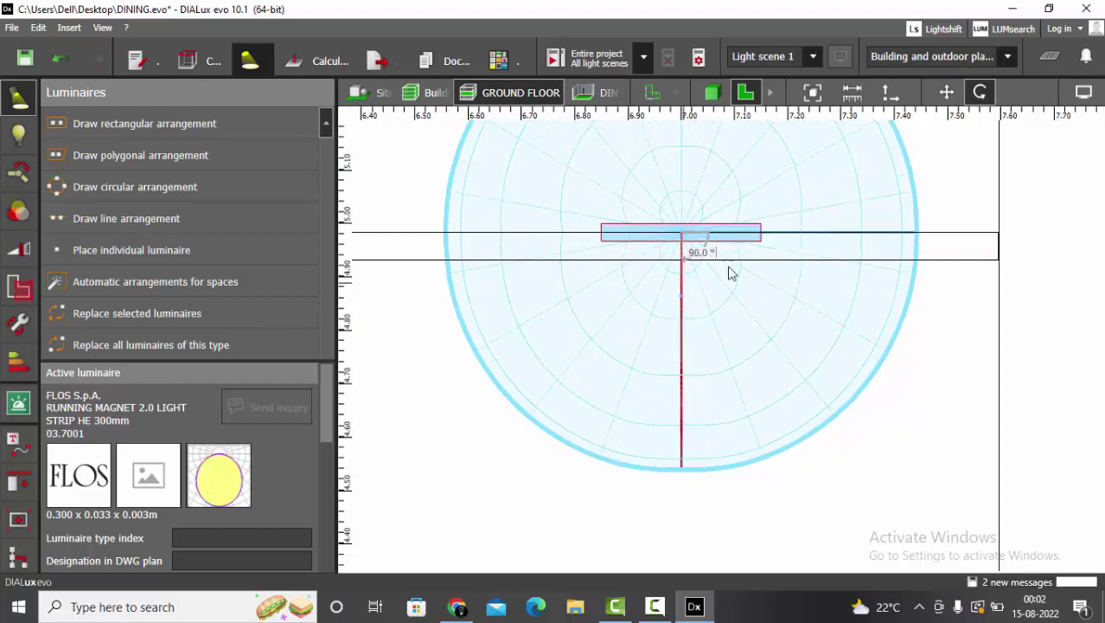
click(946, 91)
scroll(676, 290, up, 3)
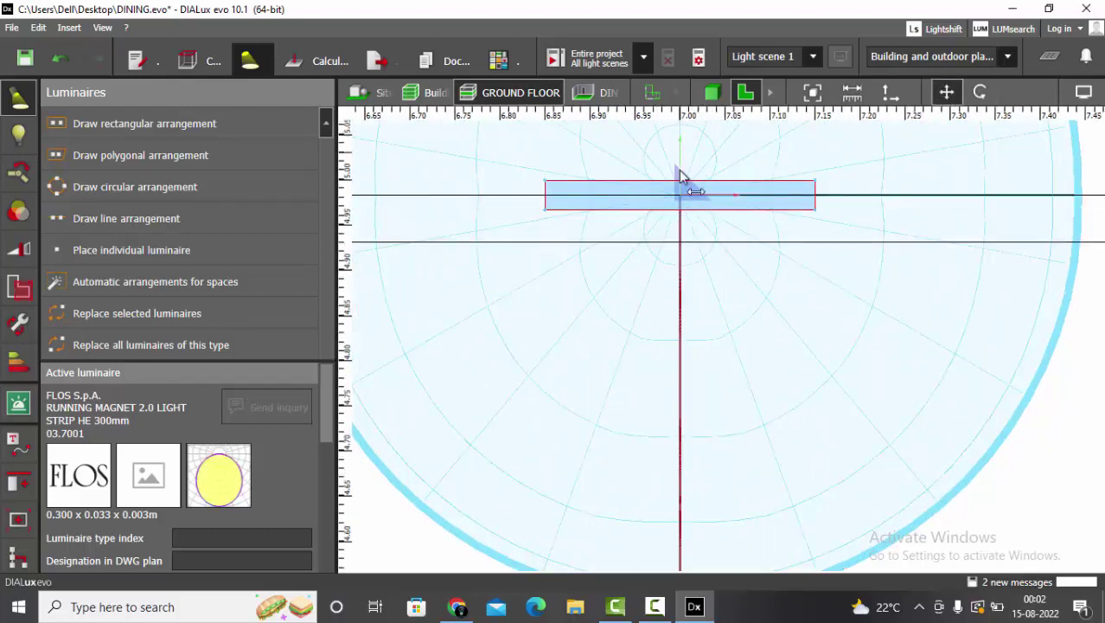
drag(680, 170, 683, 177)
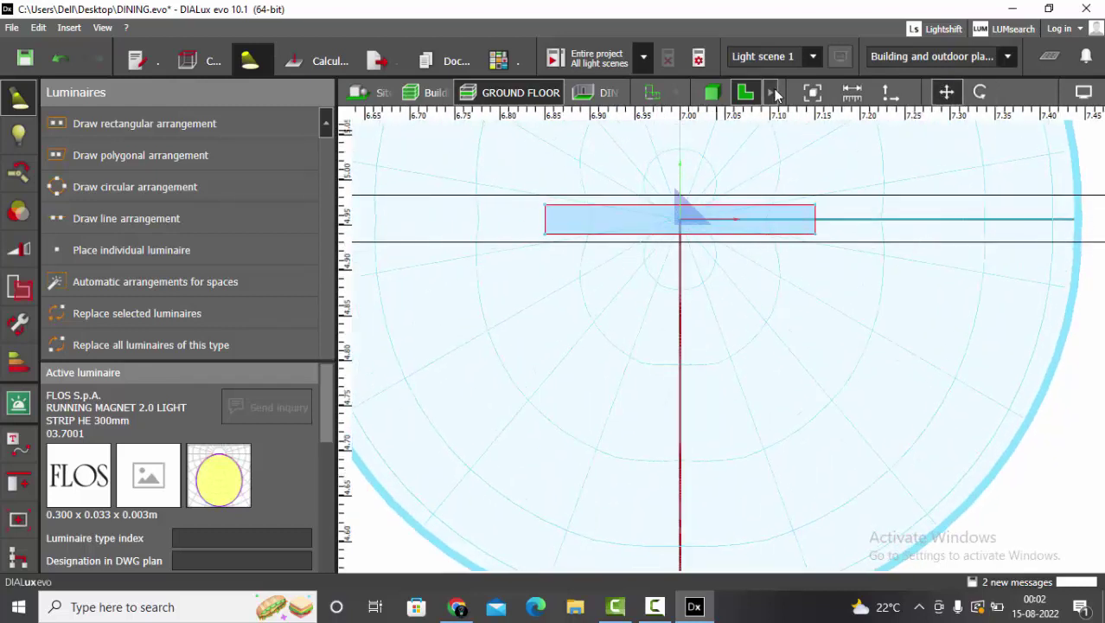
- Rotate the light strip to vertical in the front view so that it emits away from the side wall
click(773, 93)
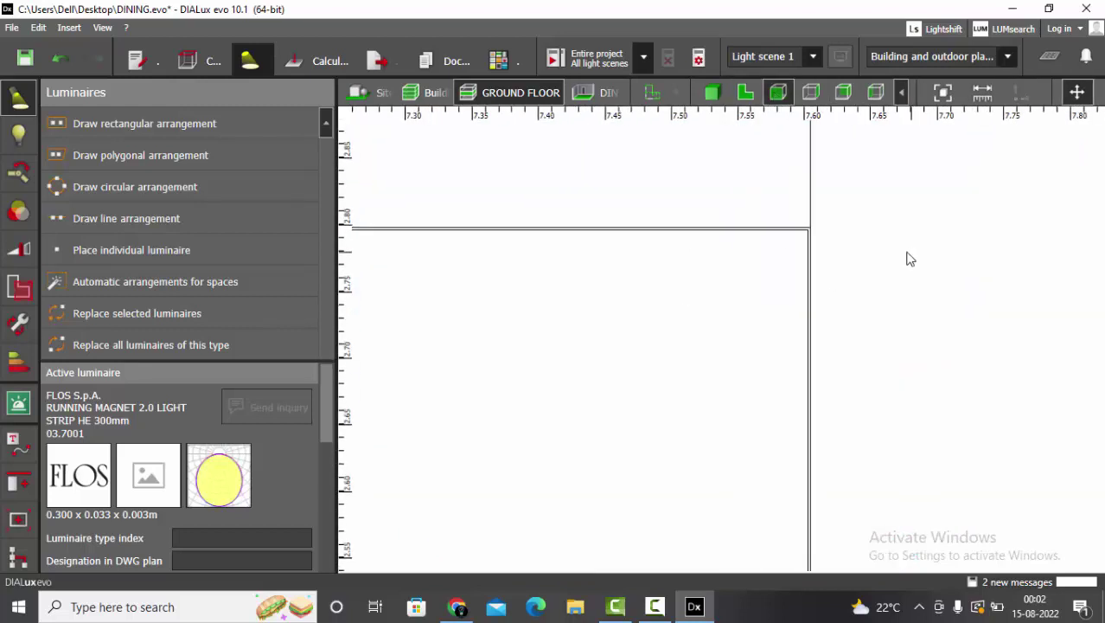
scroll(801, 238, down, 5)
scroll(561, 249, up, 2)
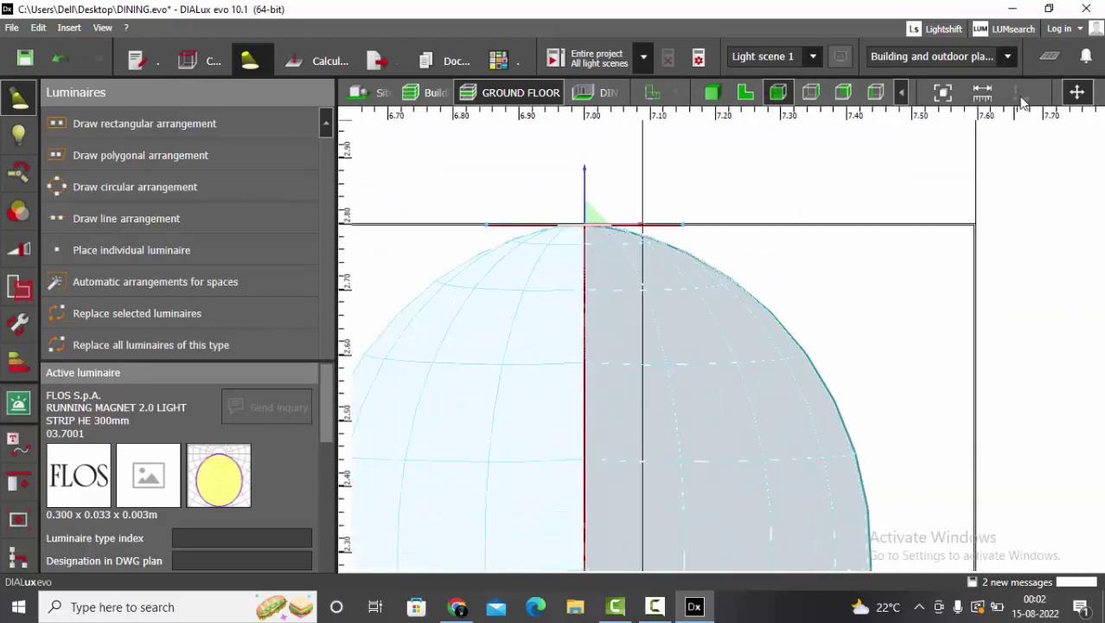
scroll(748, 188, down, 2)
click(901, 92)
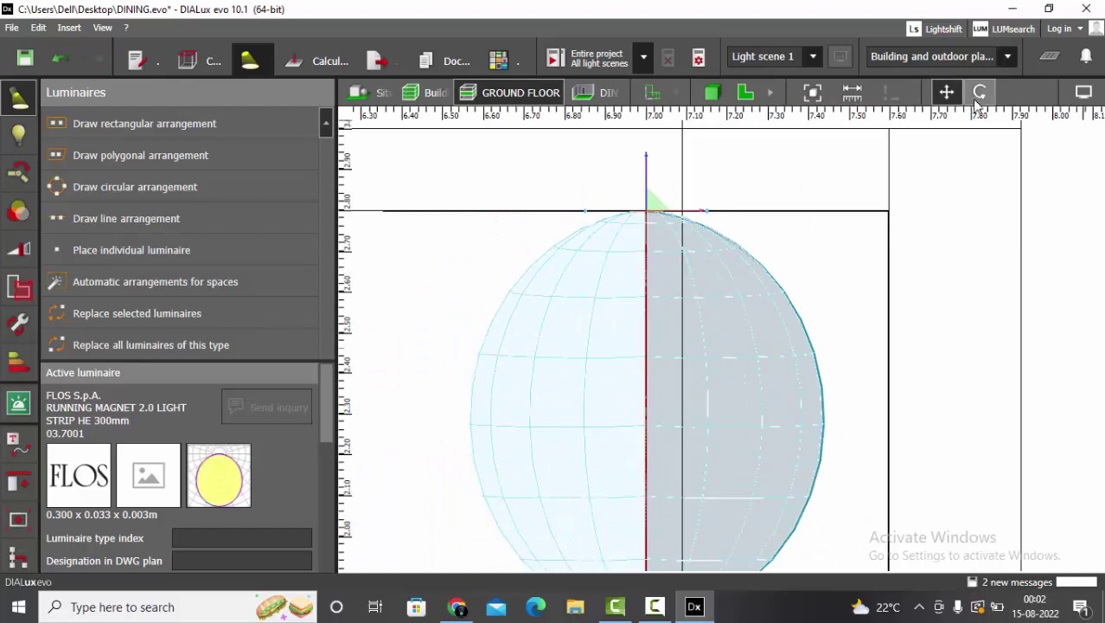
scroll(718, 218, up, 1)
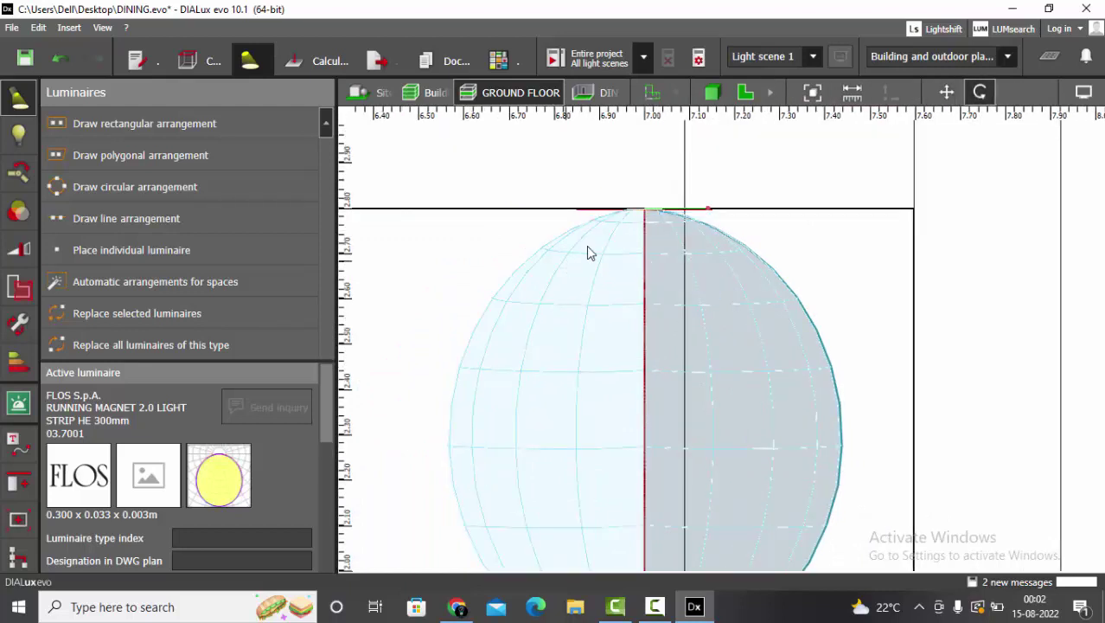
drag(708, 222, 645, 299)
- Move the vertical light strip against the side wall and lower it along the vertical wall track
click(946, 91)
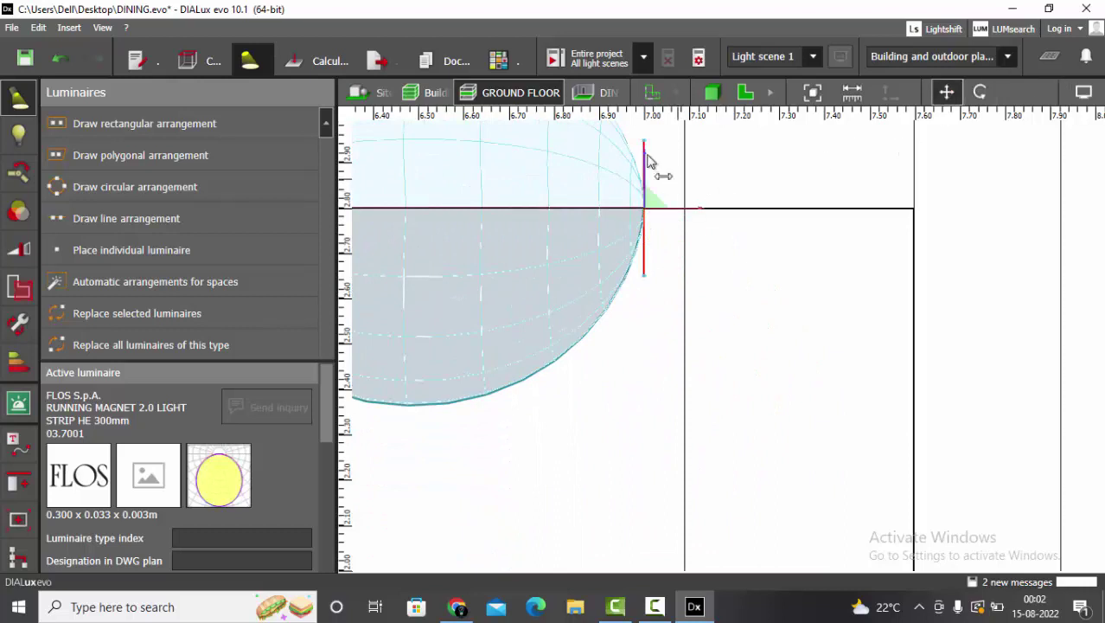
drag(656, 150, 920, 375)
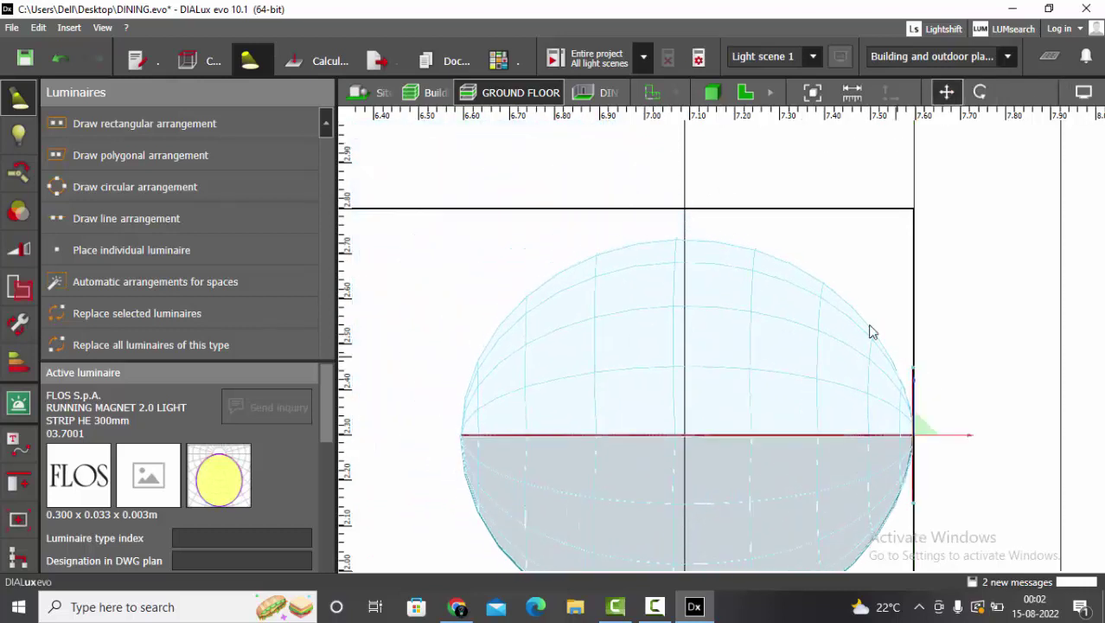
click(712, 92)
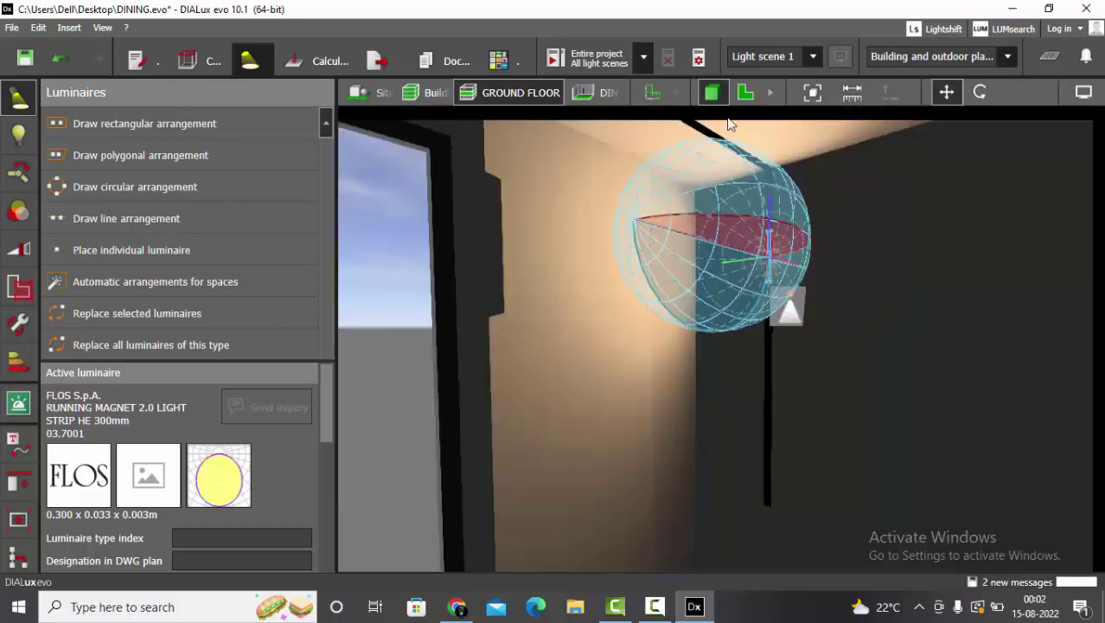
click(821, 294)
scroll(780, 251, up, 1)
click(775, 270)
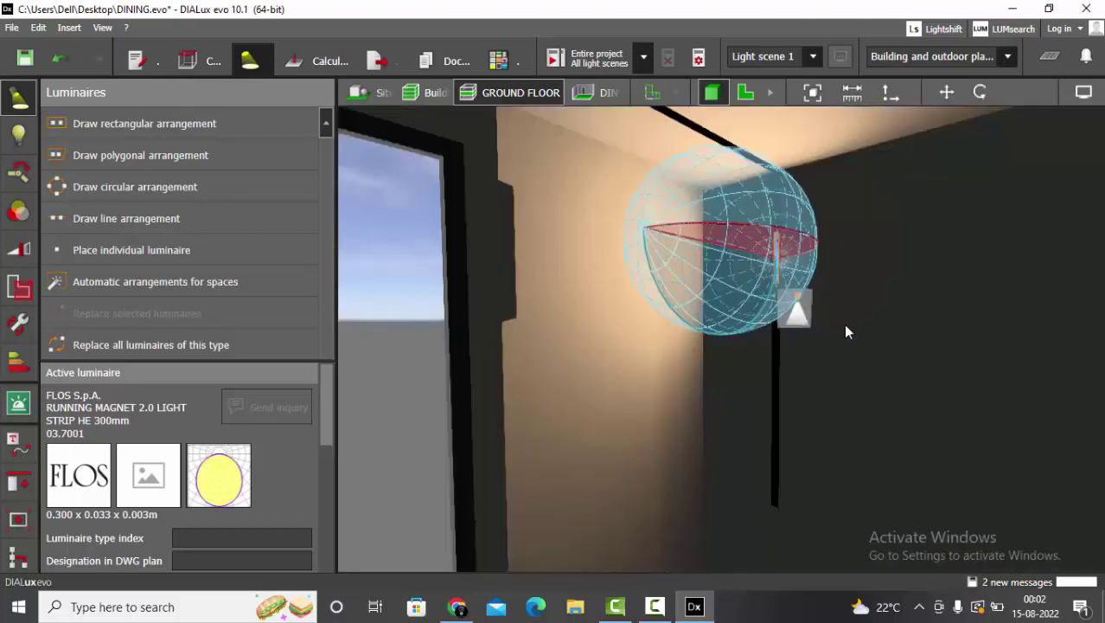
scroll(767, 238, up, 1)
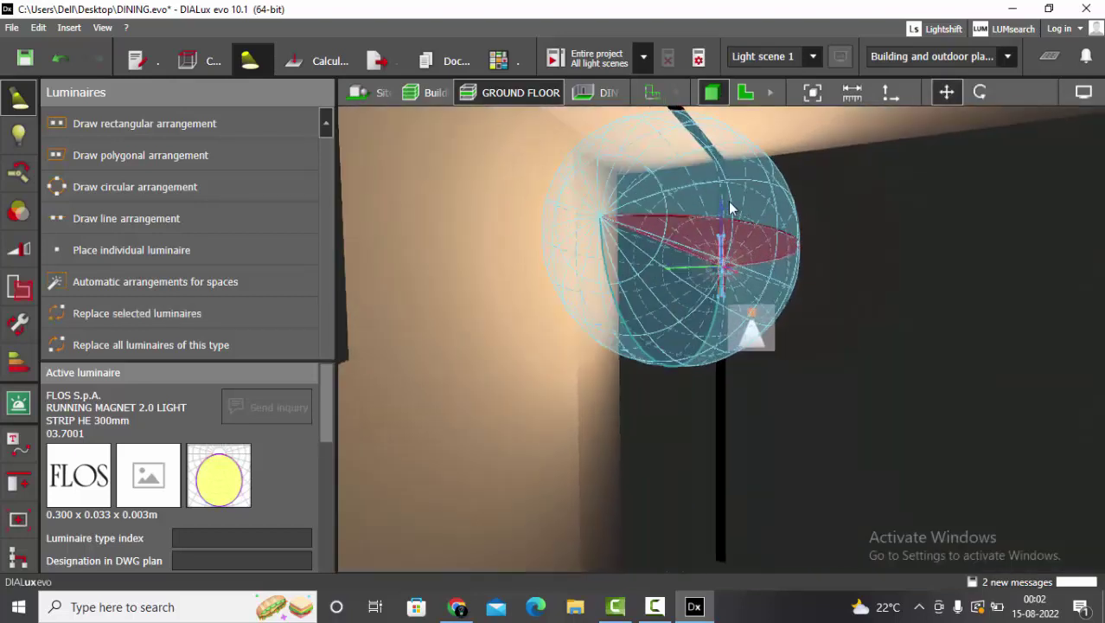
drag(728, 202, 722, 231)
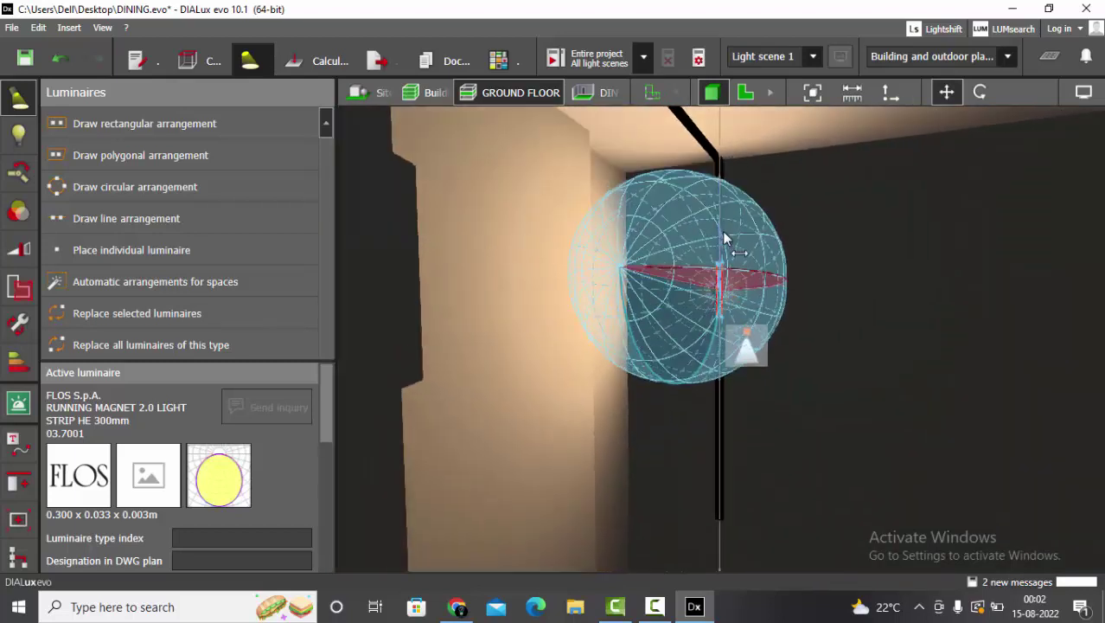
- Deselect the wall-mounted light strip and save the project
click(801, 213)
scroll(802, 213, down, 1)
right_drag(854, 261, 754, 284)
drag(752, 281, 777, 181)
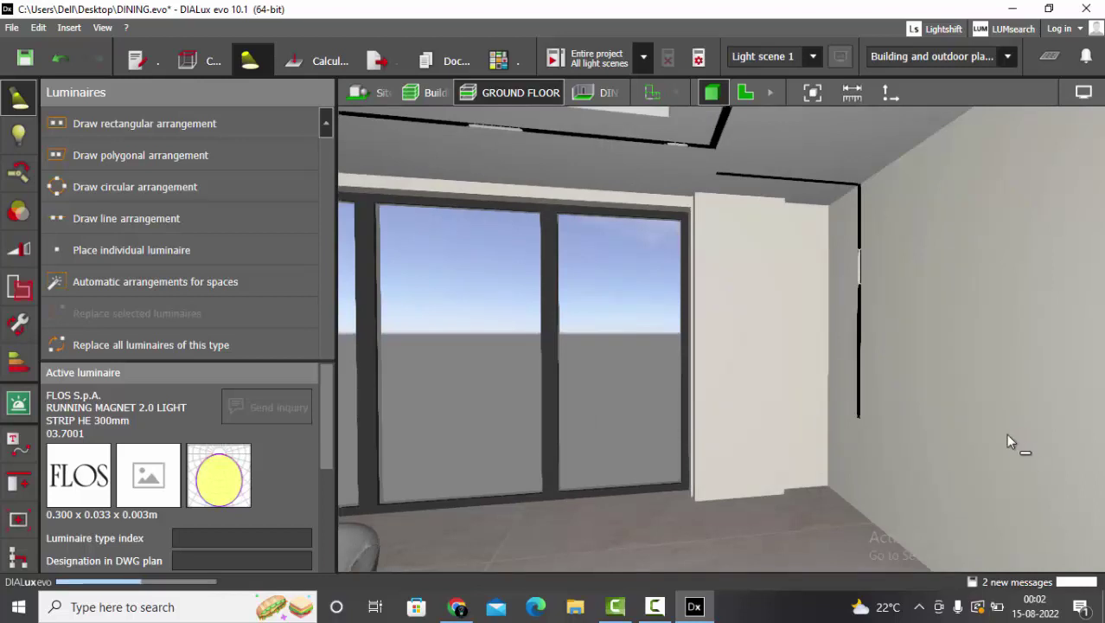
scroll(951, 400, down, 3)
scroll(809, 398, up, 2)
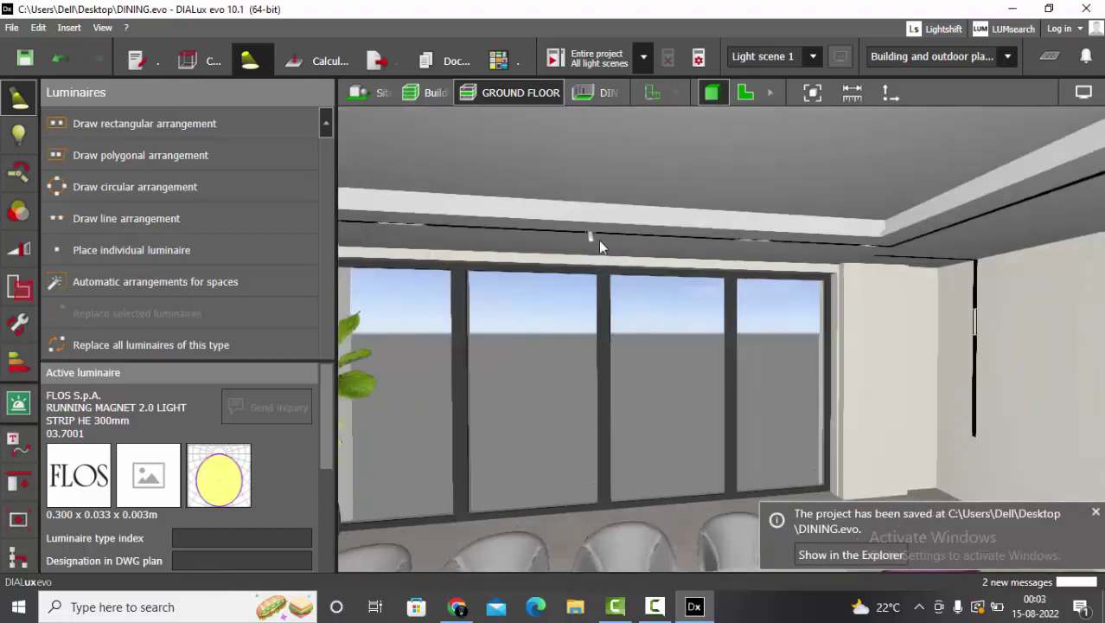
- Copy THE RUNNING MAGNET 2.0 SPOT 120 MD from the window-side ceiling track to near the vertical wall track
key(ctrl+a)
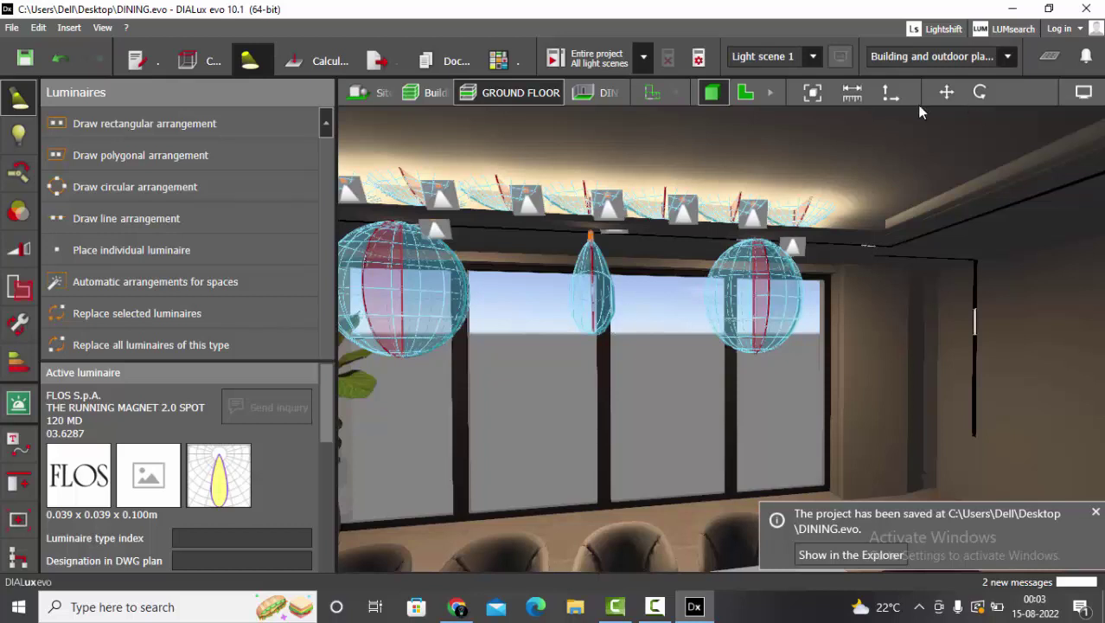
ctrl+drag(641, 244, 967, 264)
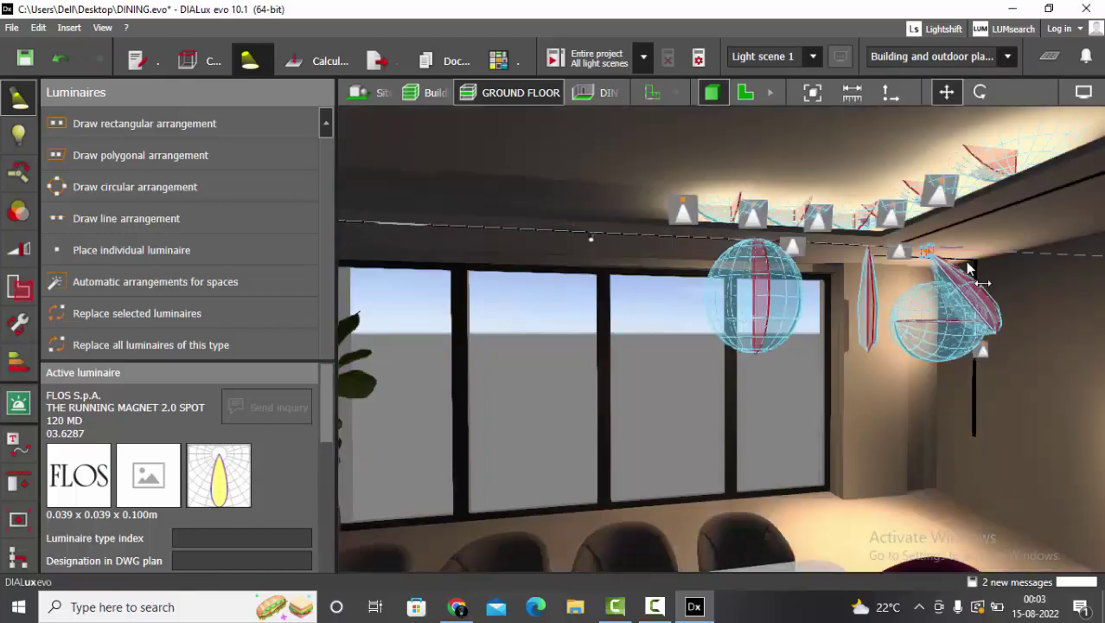
scroll(967, 264, up, 2)
- Position the copied spot on the upper part of the vertical wall track, above the light strip
click(745, 93)
scroll(835, 252, up, 2)
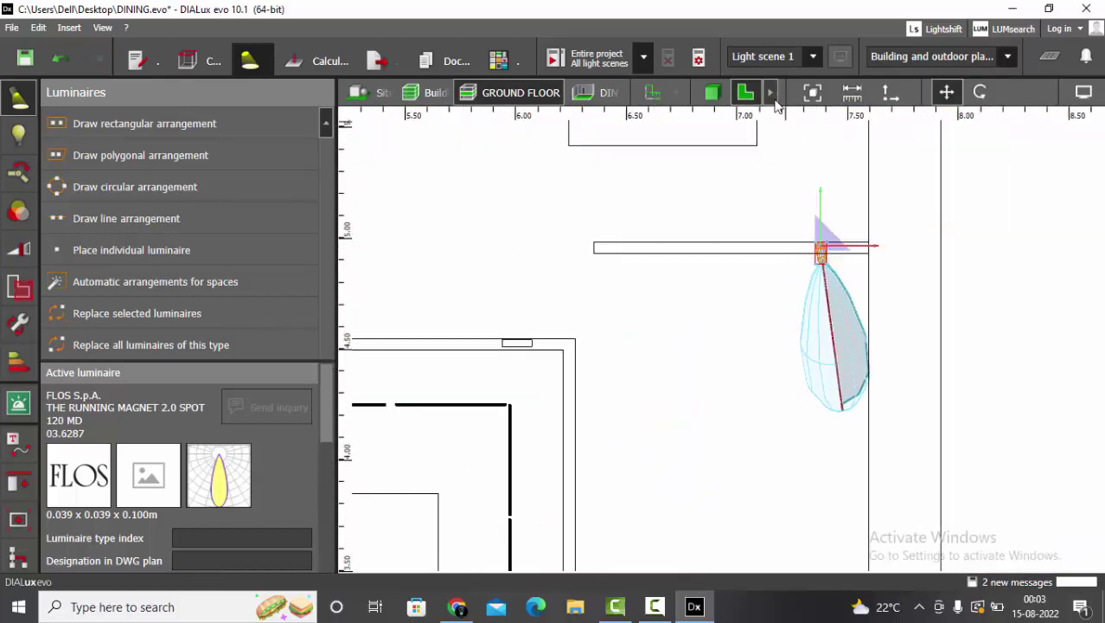
scroll(808, 204, up, 2)
drag(792, 191, 853, 269)
click(713, 93)
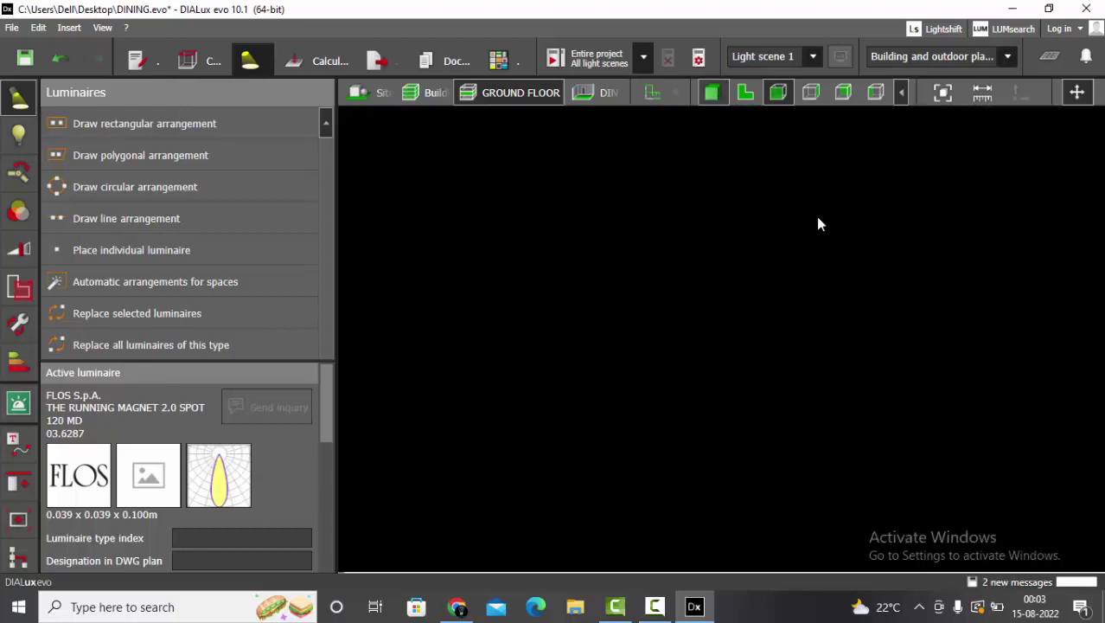
right_drag(991, 467, 795, 377)
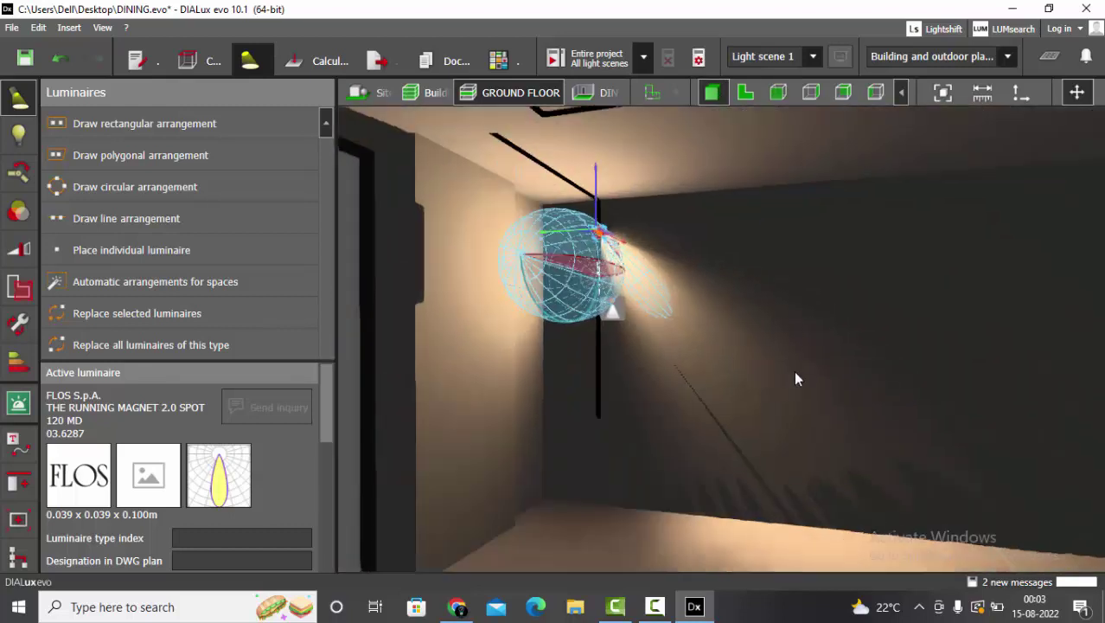
- Aim the wall-track spot down into the room towards the dining area by setting its illumination point on the floor
click(17, 176)
click(73, 126)
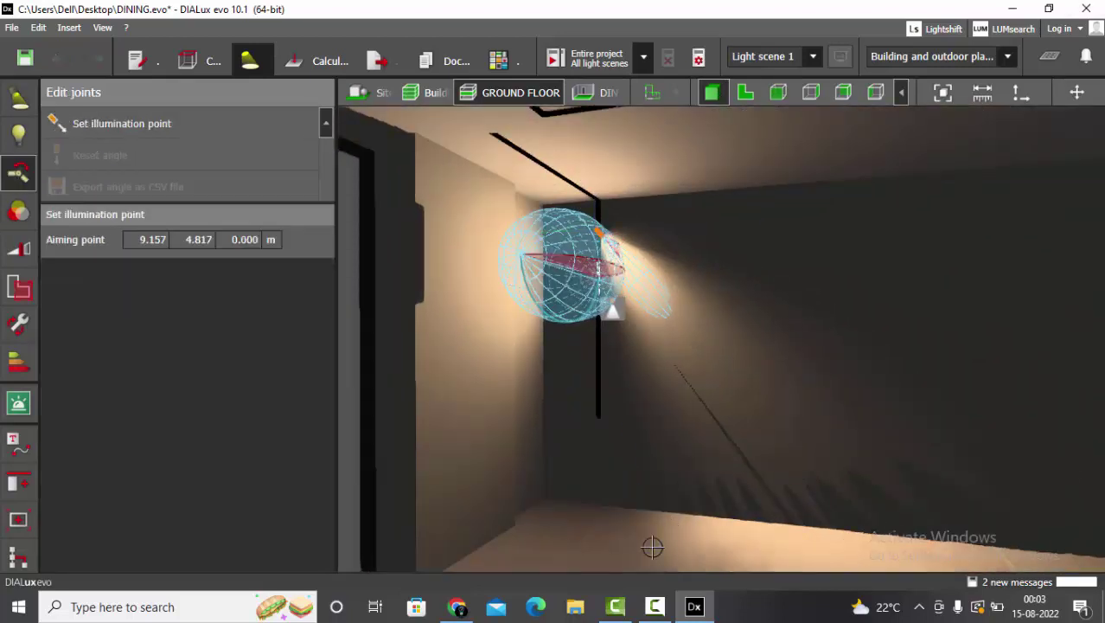
click(653, 545)
right_drag(735, 432, 755, 386)
click(121, 123)
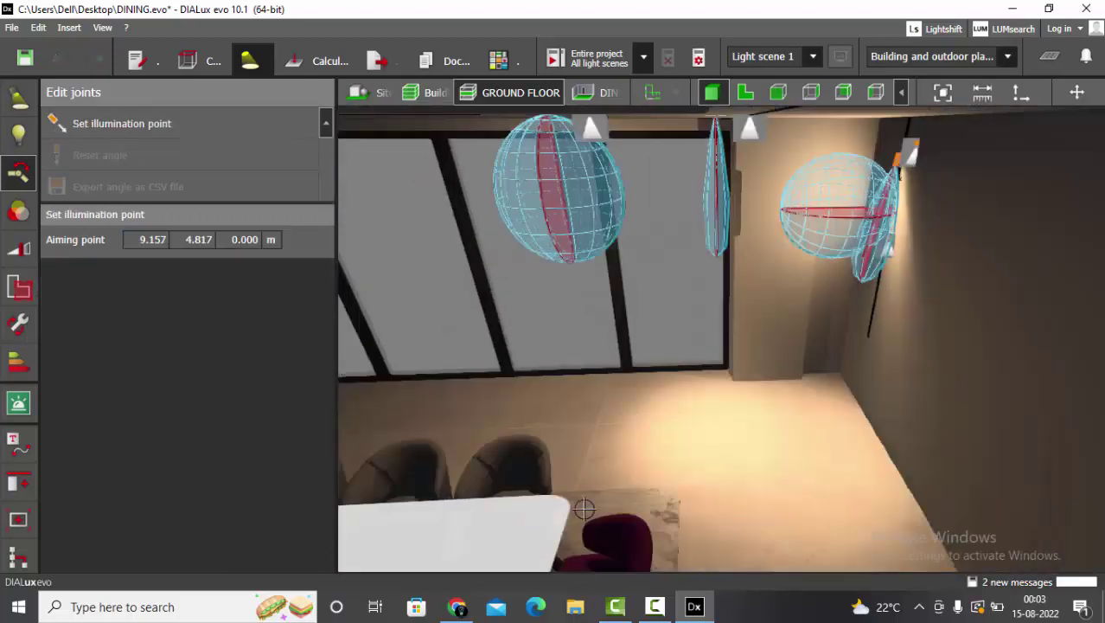
click(814, 436)
- Align the aimed spot with the vertical wall track and against the wall, using the side and rear views
click(857, 325)
right_drag(813, 437, 667, 224)
scroll(667, 242, up, 4)
click(667, 230)
click(843, 92)
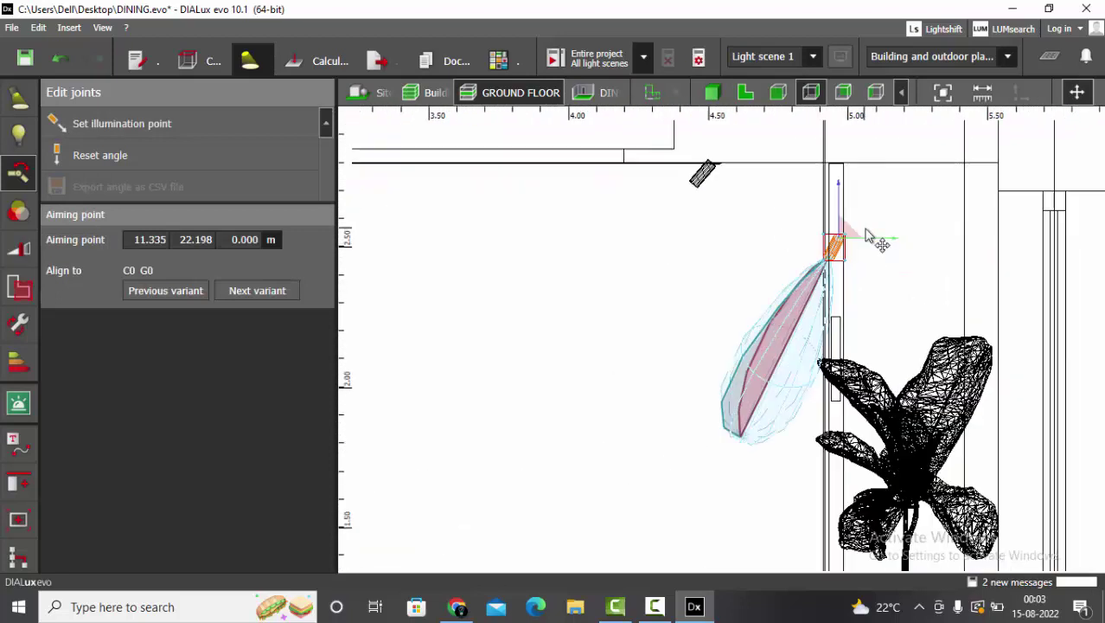
middle_drag(386, 251, 569, 249)
scroll(570, 249, up, 5)
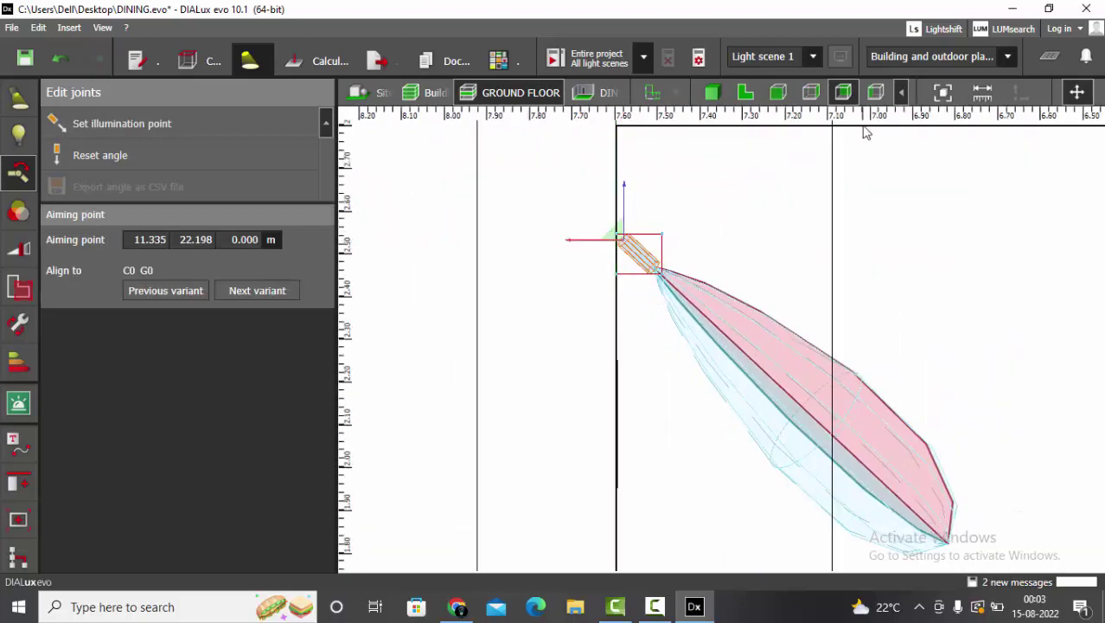
- Return to the 3D view of the wall track with its strip and spot, and save the project
click(713, 91)
scroll(802, 311, down, 5)
right_drag(802, 311, 978, 280)
key(ctrl+s)
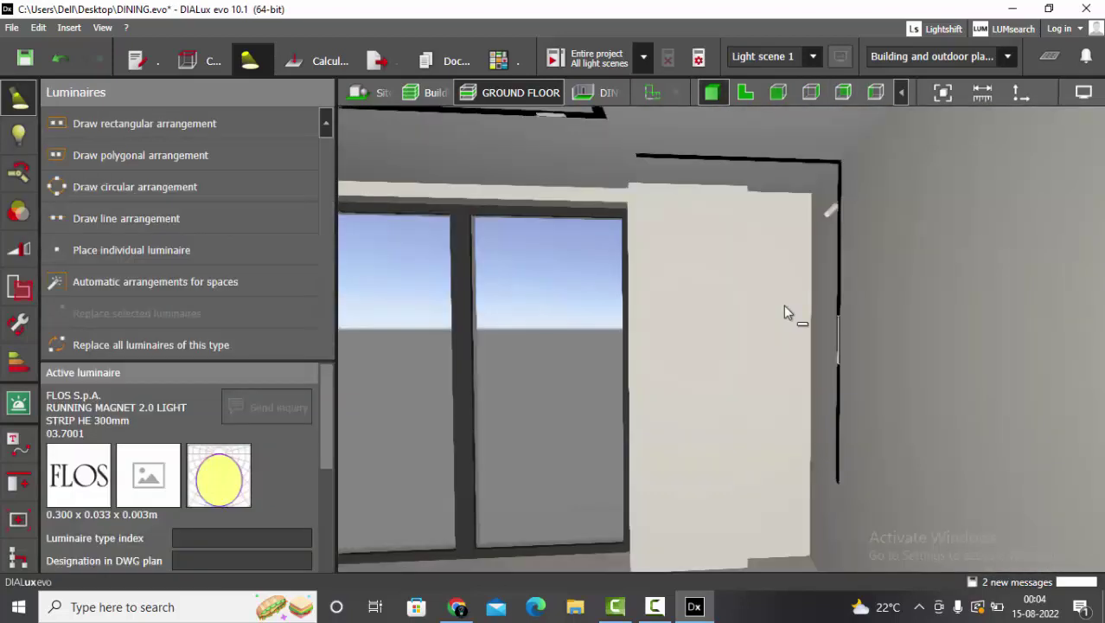
- Save the project, then copy the window-side row of light strips and spot onto the opposite long run of the ceiling track in plan
drag(783, 311, 411, 259)
key(ctrl+s)
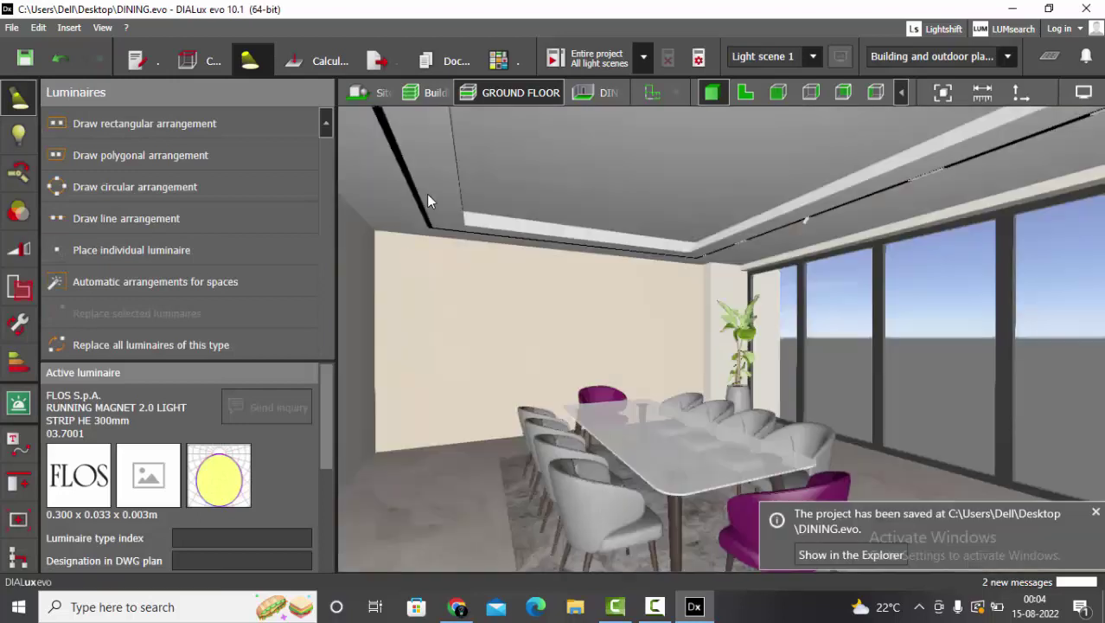
click(745, 92)
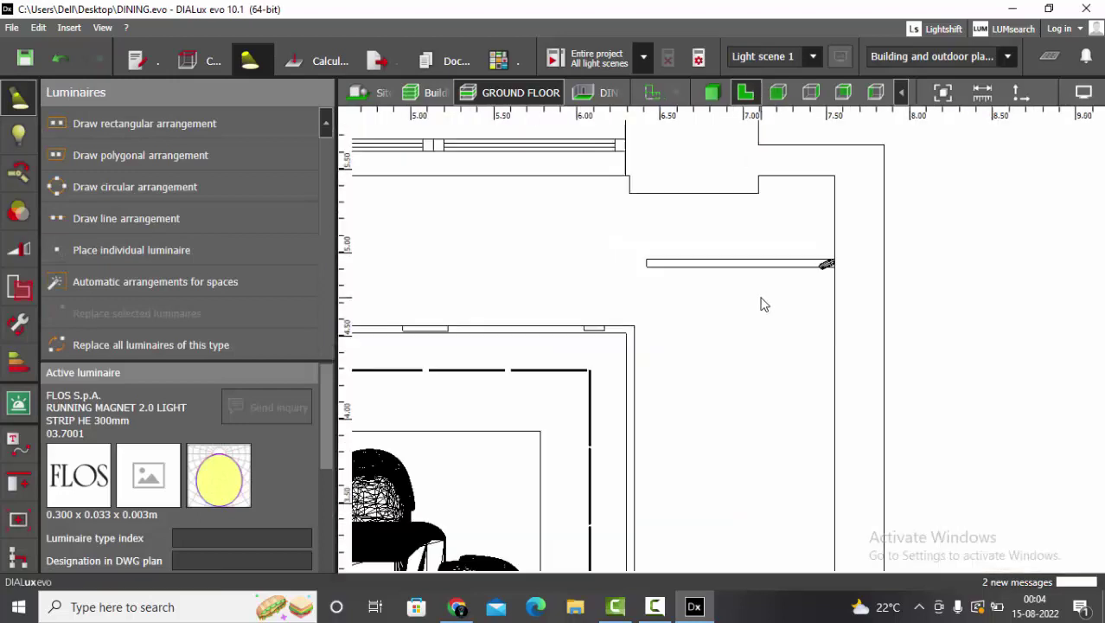
click(996, 294)
scroll(999, 290, up, 1)
click(1075, 92)
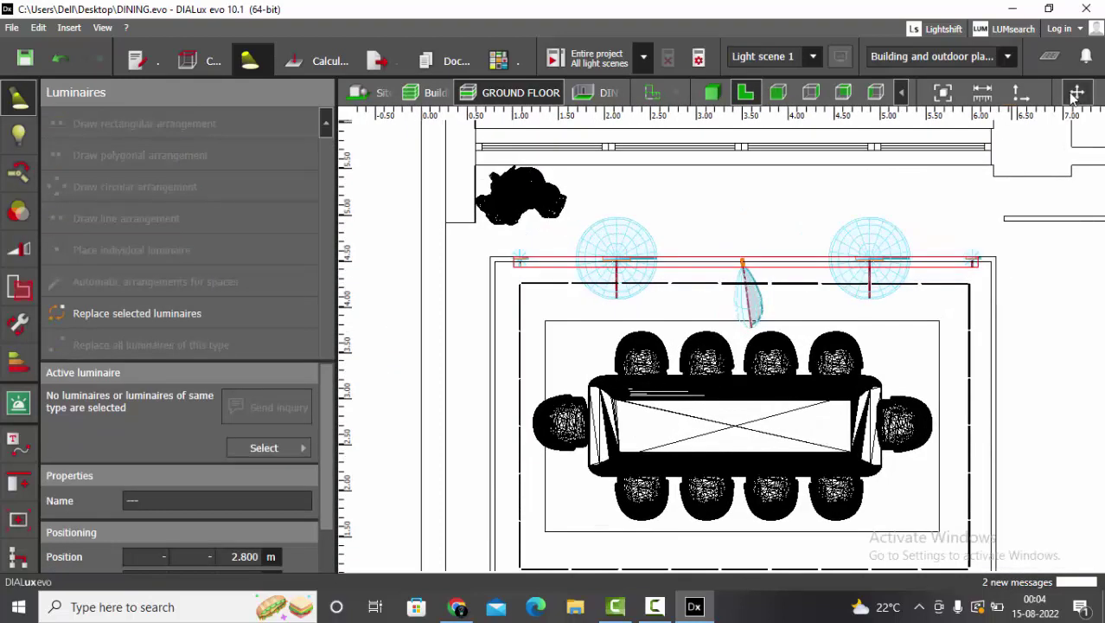
scroll(540, 273, down, 4)
ctrl+drag(679, 214, 692, 439)
scroll(666, 529, up, 10)
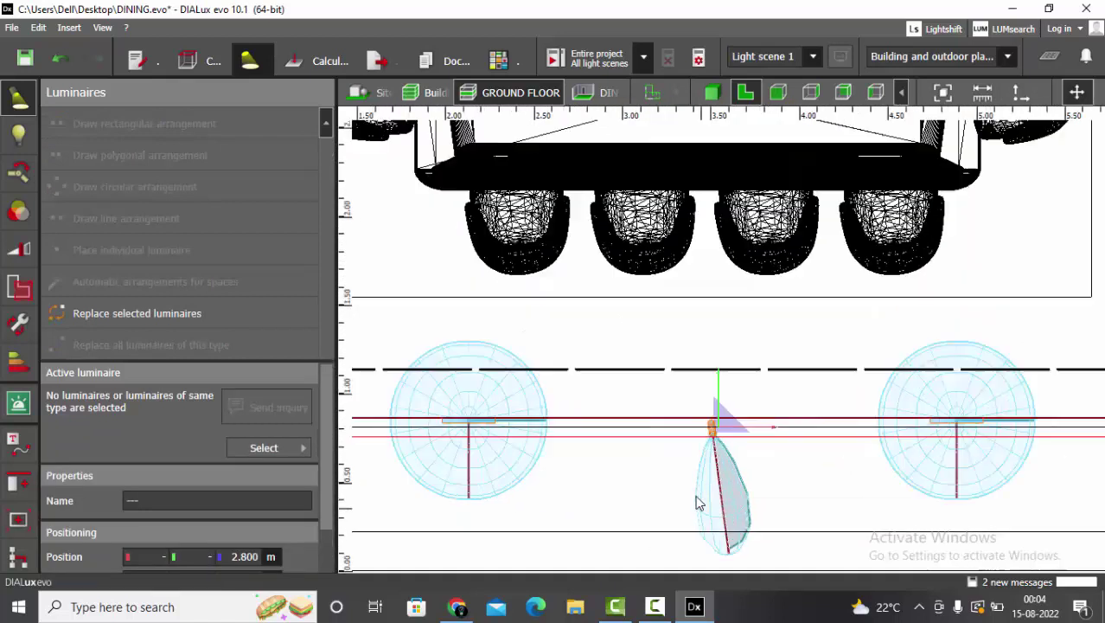
- Align the copied strips and spot with the opposite long run of the ceiling track in the plan view
drag(750, 358, 750, 346)
scroll(750, 346, down, 5)
scroll(954, 372, up, 4)
scroll(958, 375, up, 1)
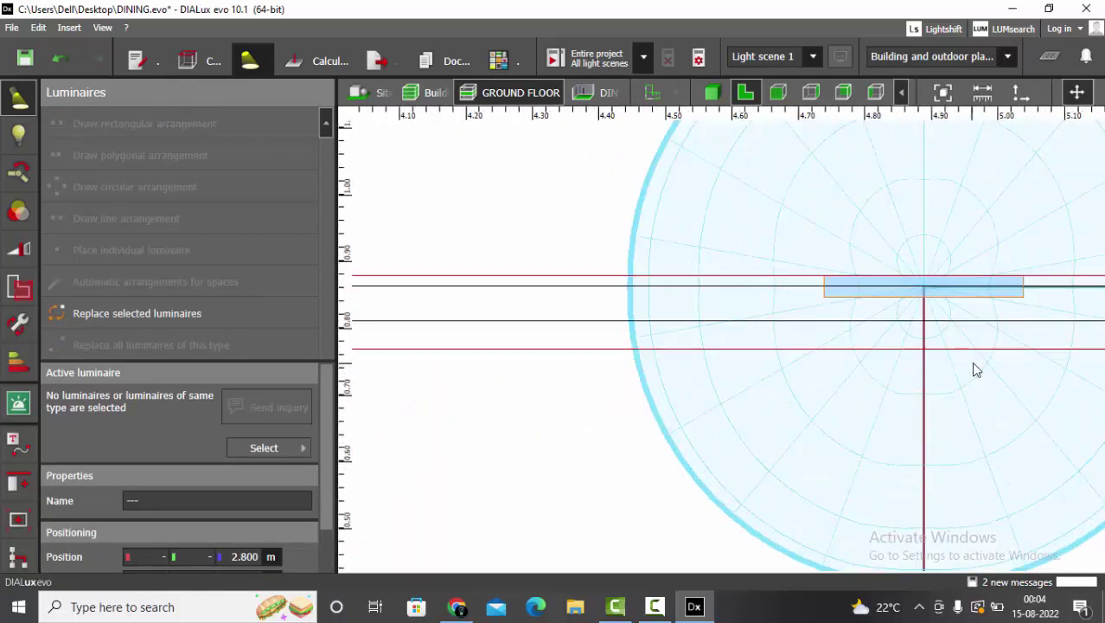
scroll(790, 313, down, 3)
click(783, 354)
- Aim the copied spot at the dining table by setting its illumination point on the tabletop in the 3D view
click(713, 91)
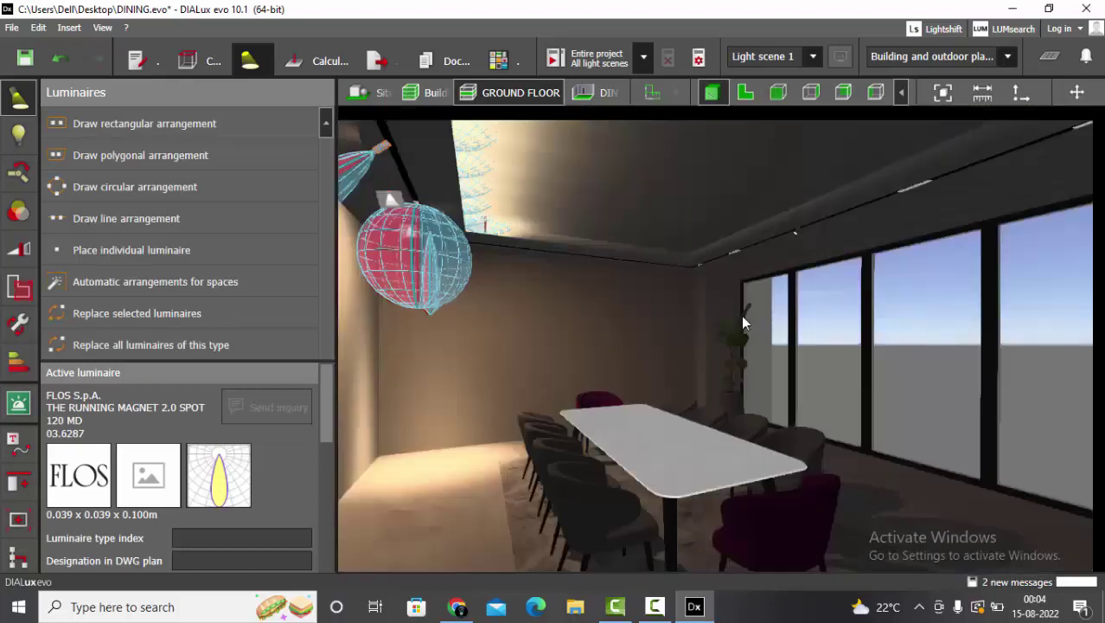
click(19, 172)
click(126, 132)
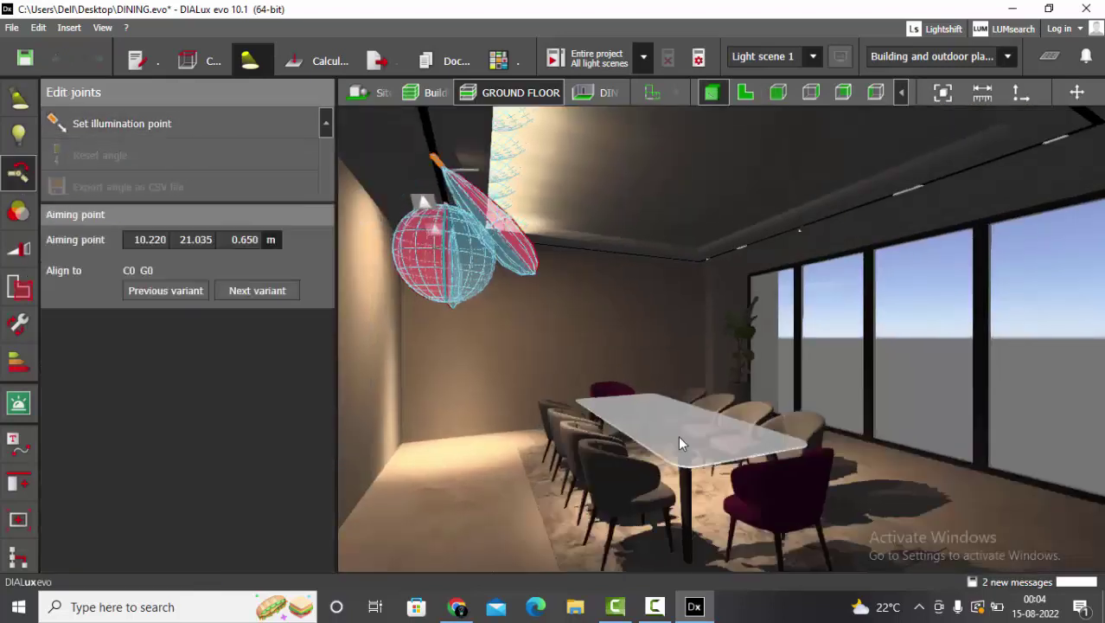
click(678, 435)
click(18, 97)
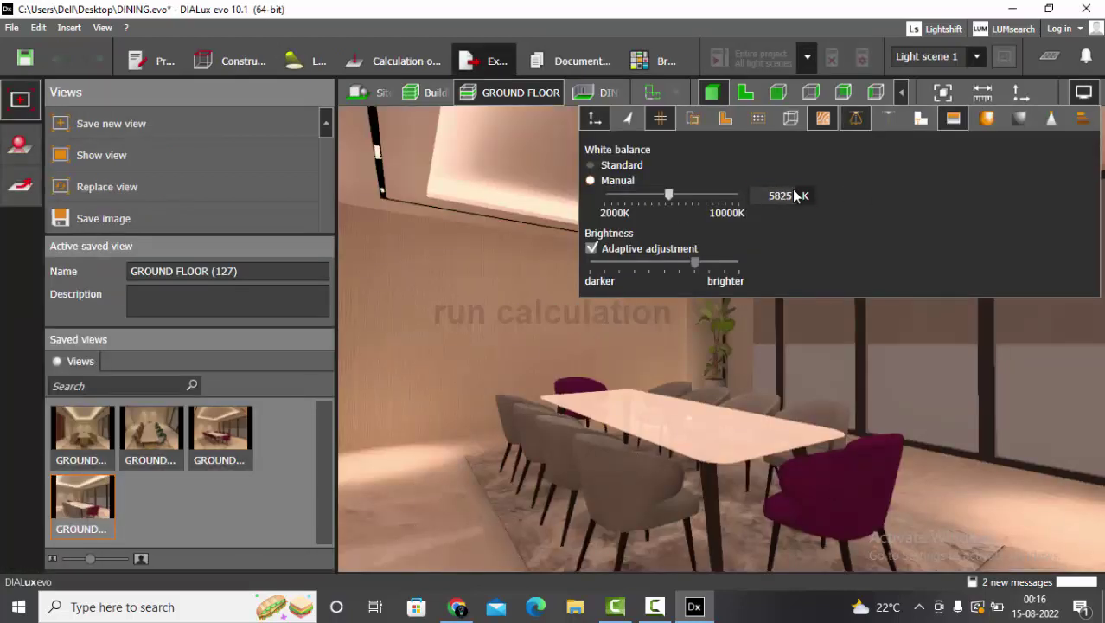
- Set the manual white balance of the calculated scene to 6000 K
click(771, 195)
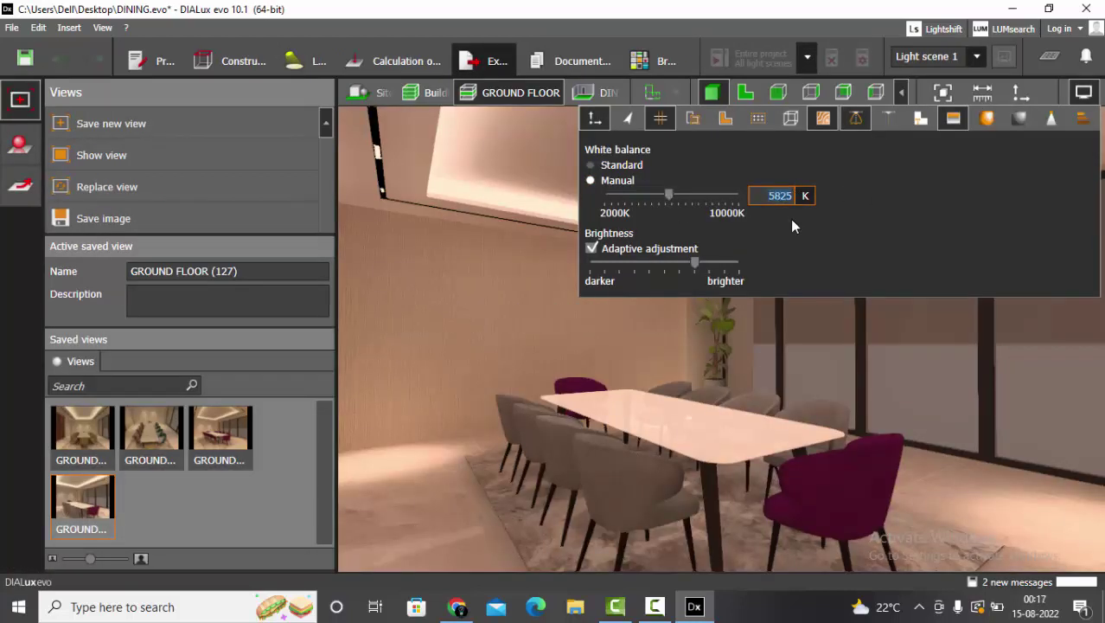
text(6000)
key(Return)
click(1022, 509)
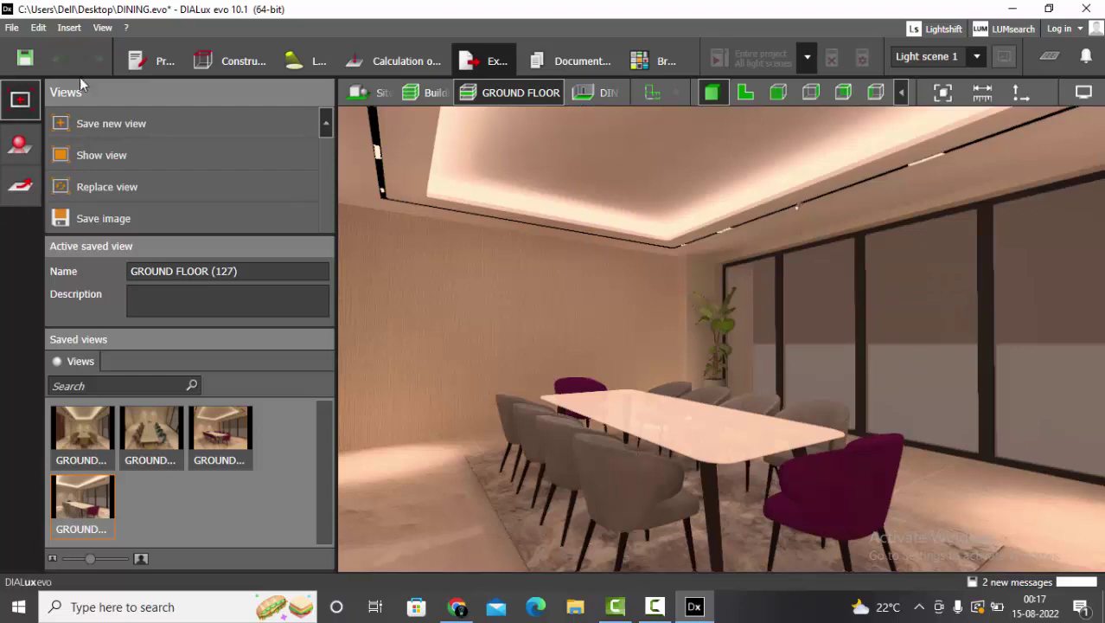
- Save the current dining room view and raytrace it at 1920 x 1080 pixels (Full HD), enlarging the result
click(109, 123)
click(19, 145)
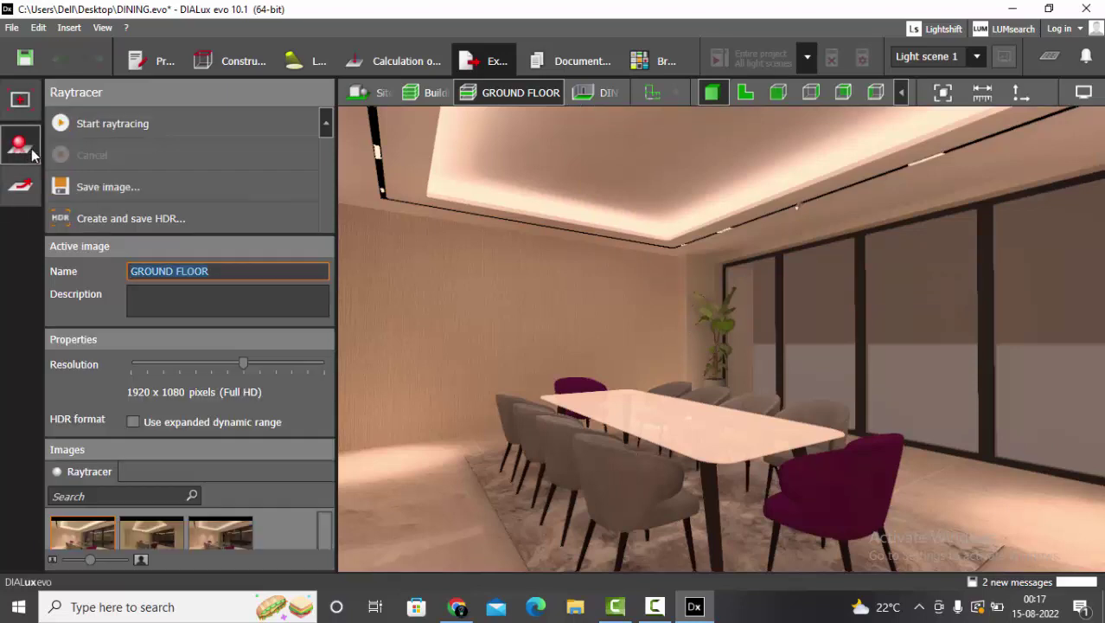
click(150, 131)
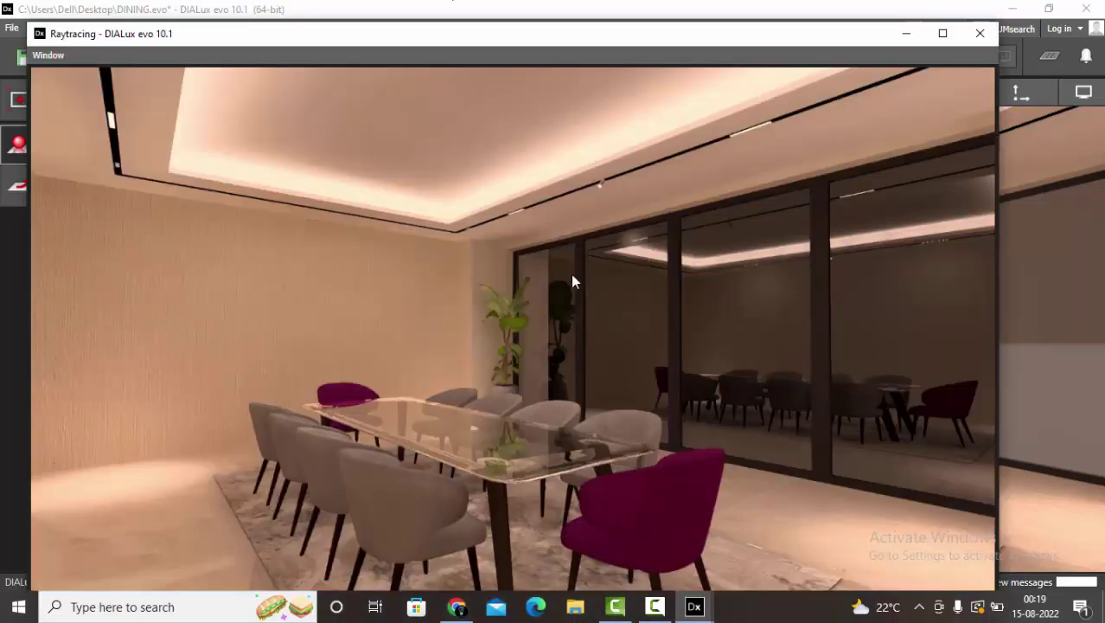
click(943, 34)
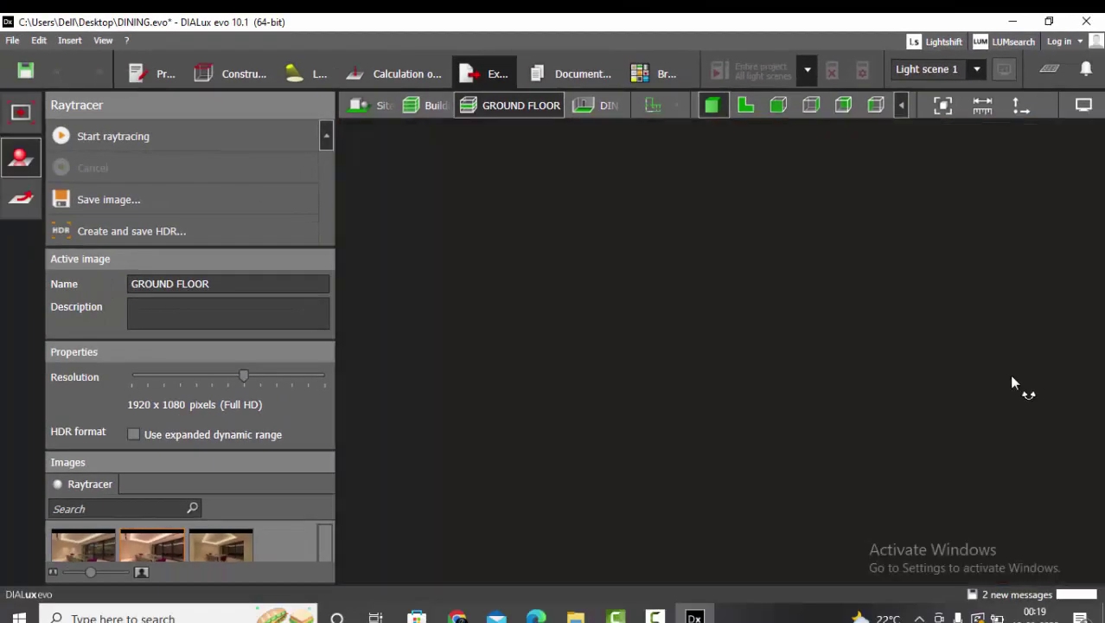
- Save a view of the corner with the wall track and raytrace it at 1280 x 720 pixels (HD), enlarging the result
right_drag(1012, 376, 588, 324)
drag(588, 331, 604, 387)
click(21, 110)
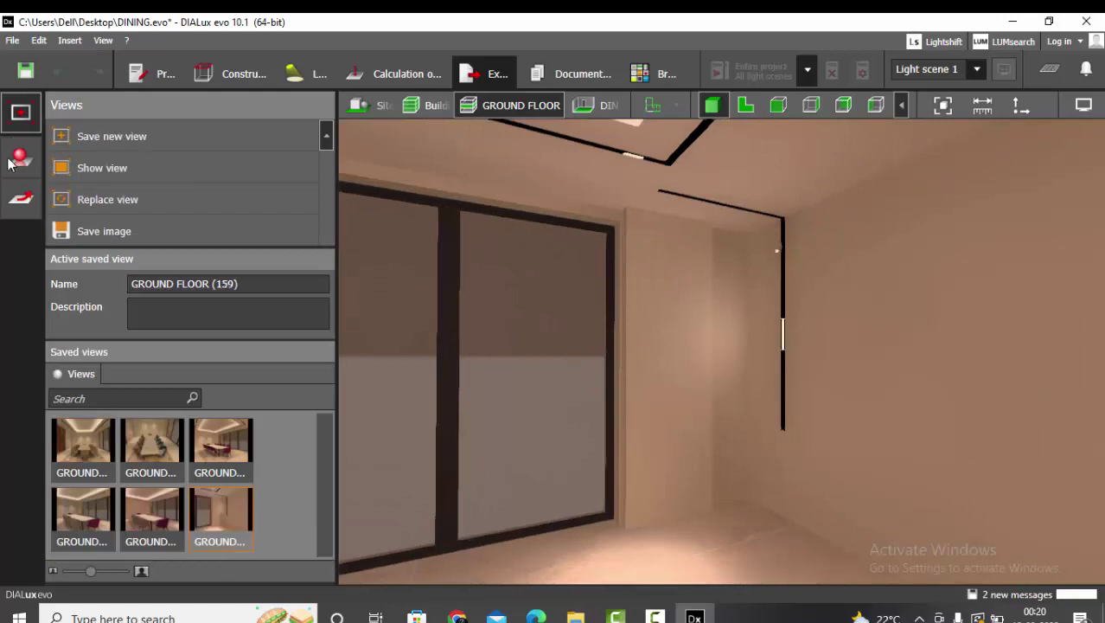
click(20, 157)
drag(238, 374, 194, 385)
click(135, 151)
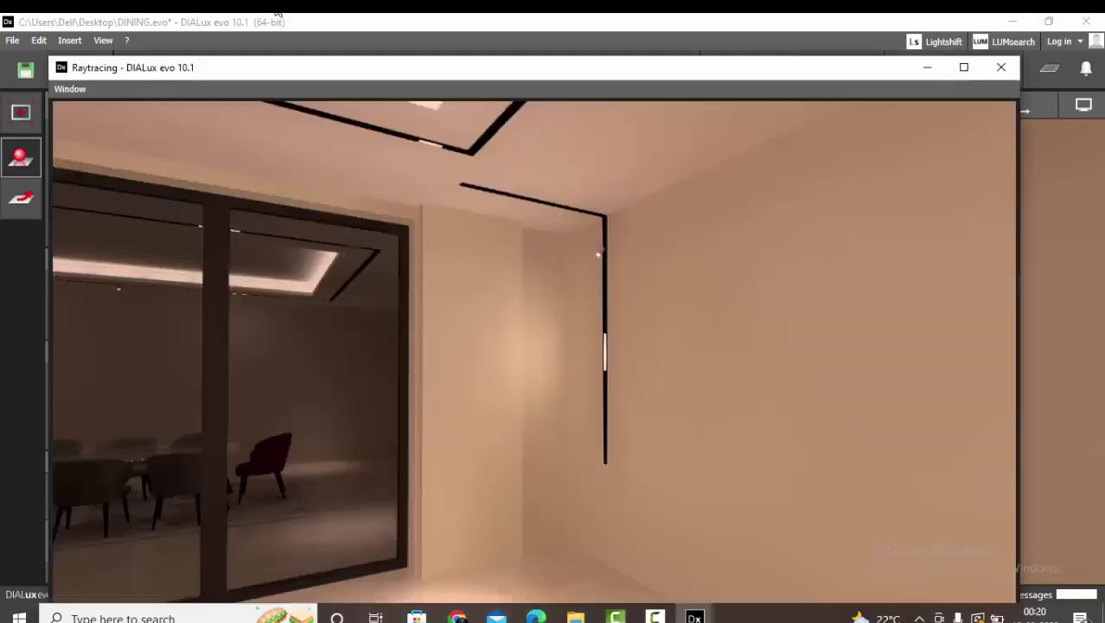
click(964, 66)
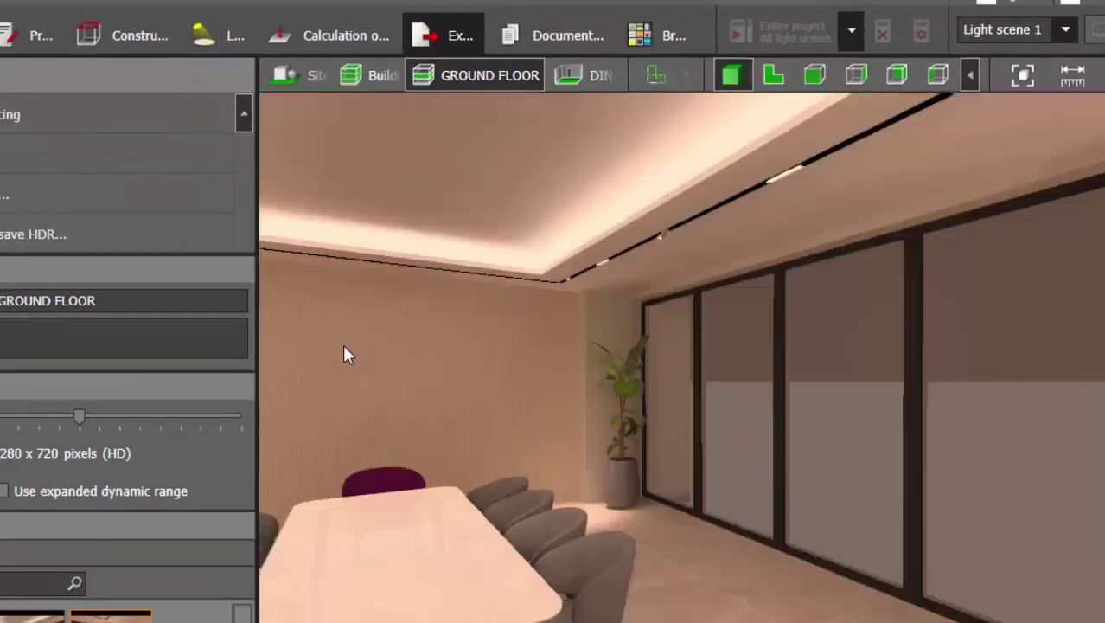
- Look over the calculated room, then discard the project's calculation results, declining the offer to save
drag(741, 423, 939, 412)
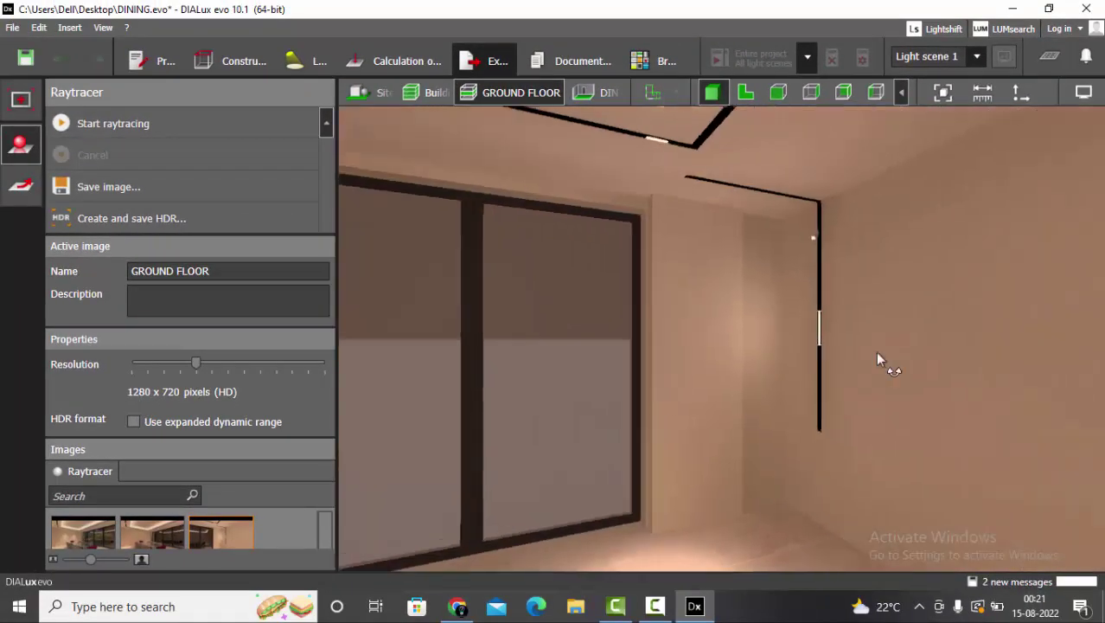
drag(878, 358, 788, 367)
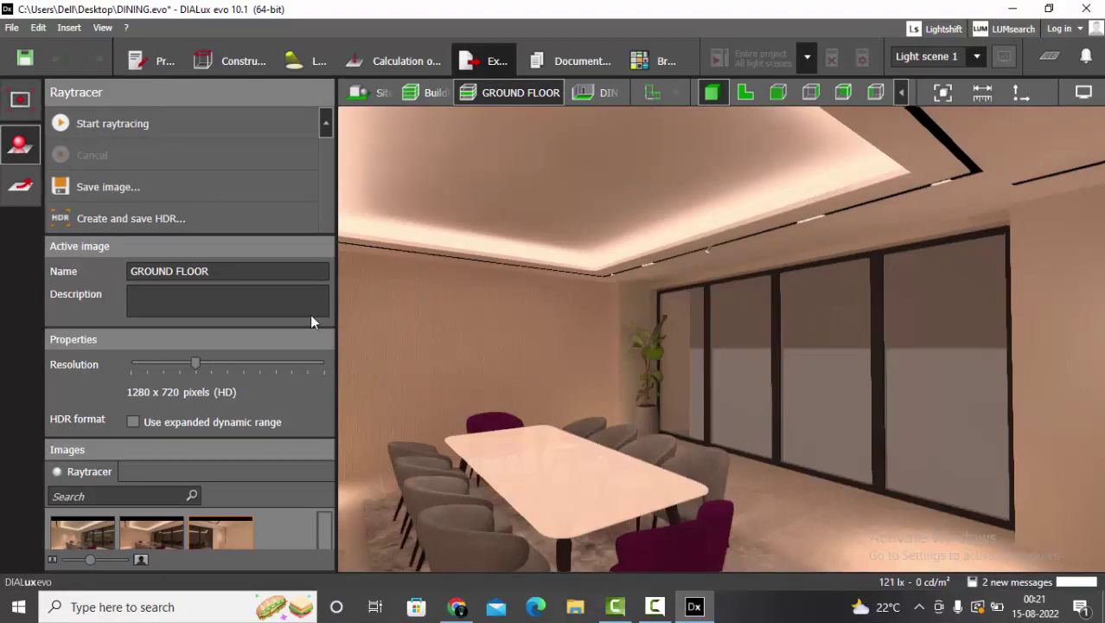
click(395, 60)
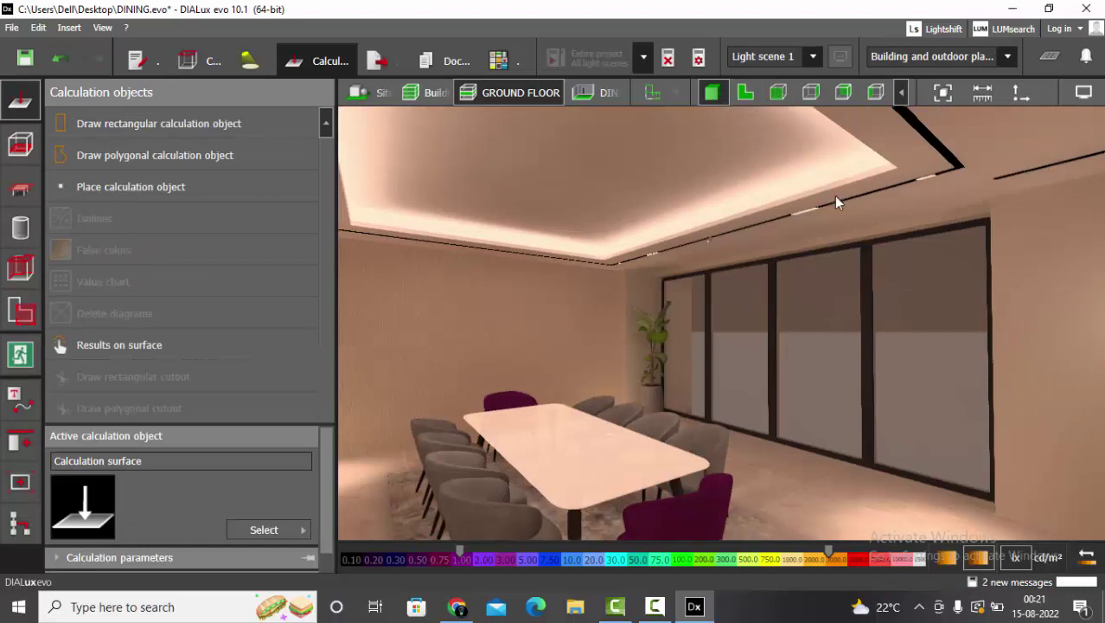
drag(835, 202, 728, 240)
scroll(723, 243, down, 2)
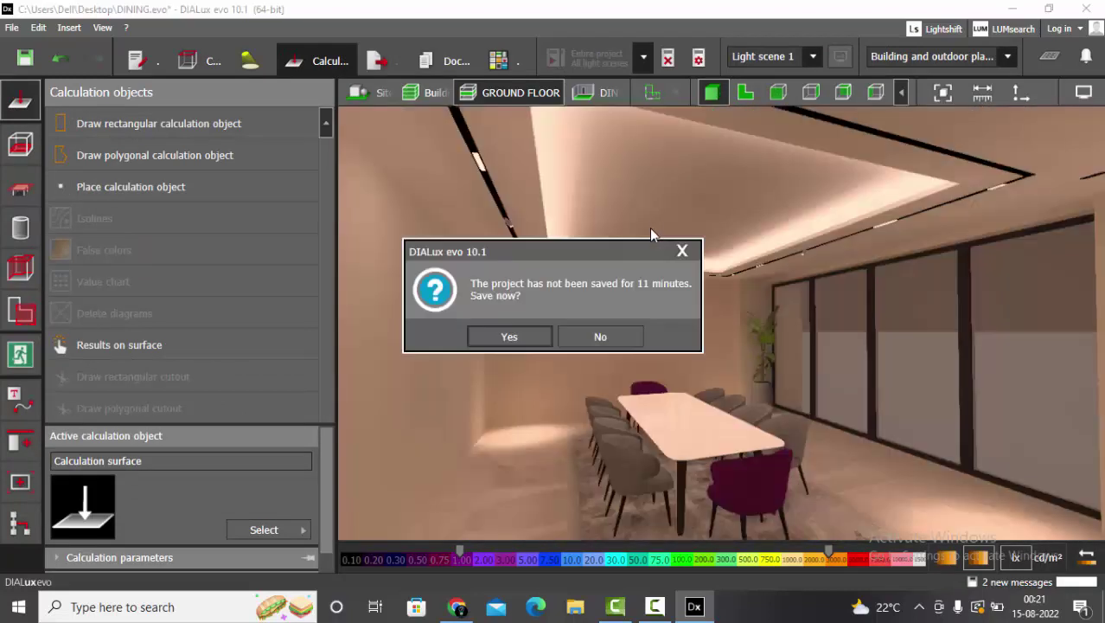
click(602, 335)
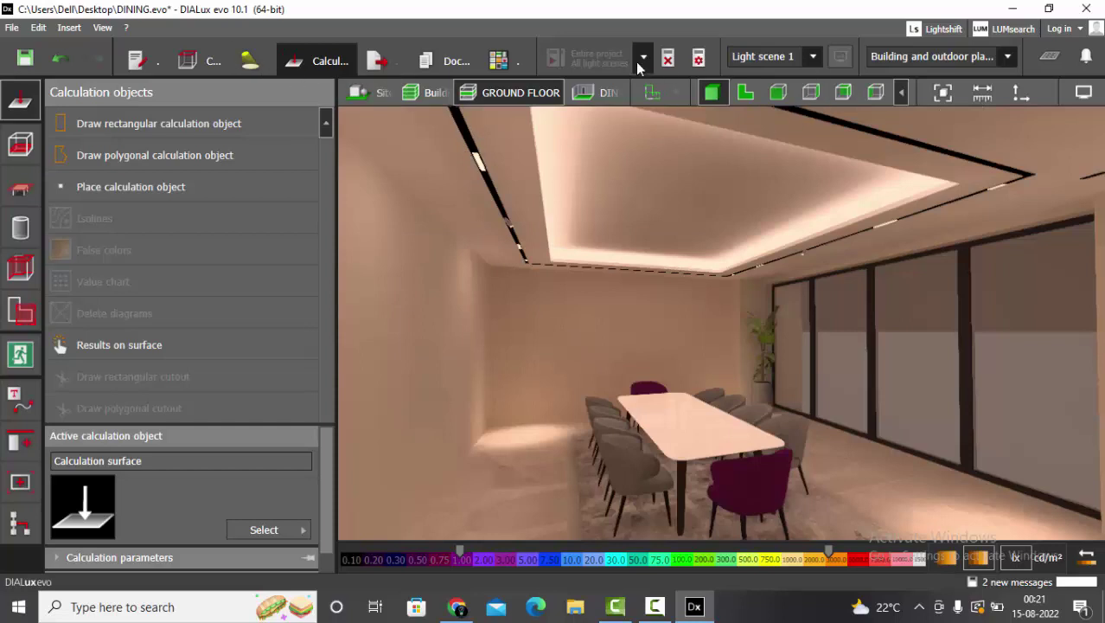
click(665, 58)
- Set the height of the black ceiling track frame to 0.05 m
click(207, 61)
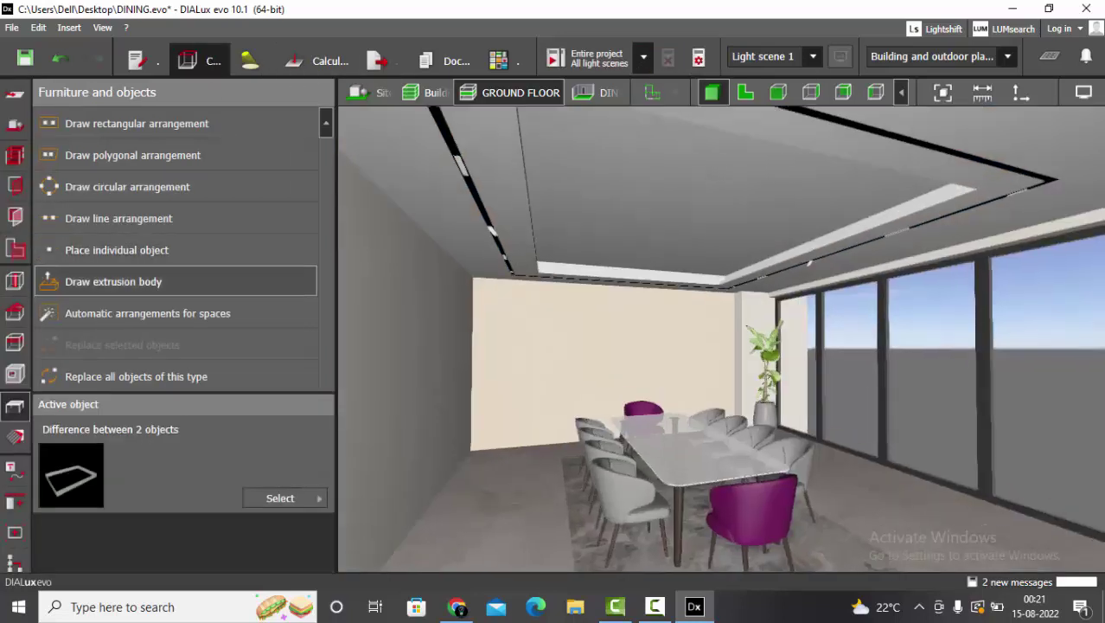
click(452, 144)
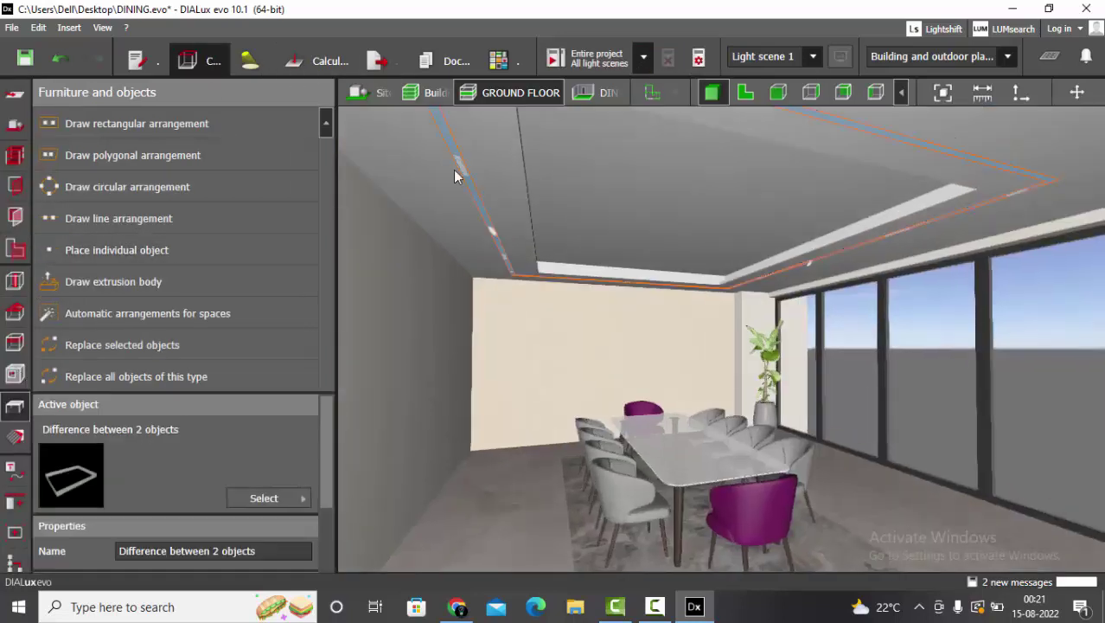
scroll(451, 173, up, 2)
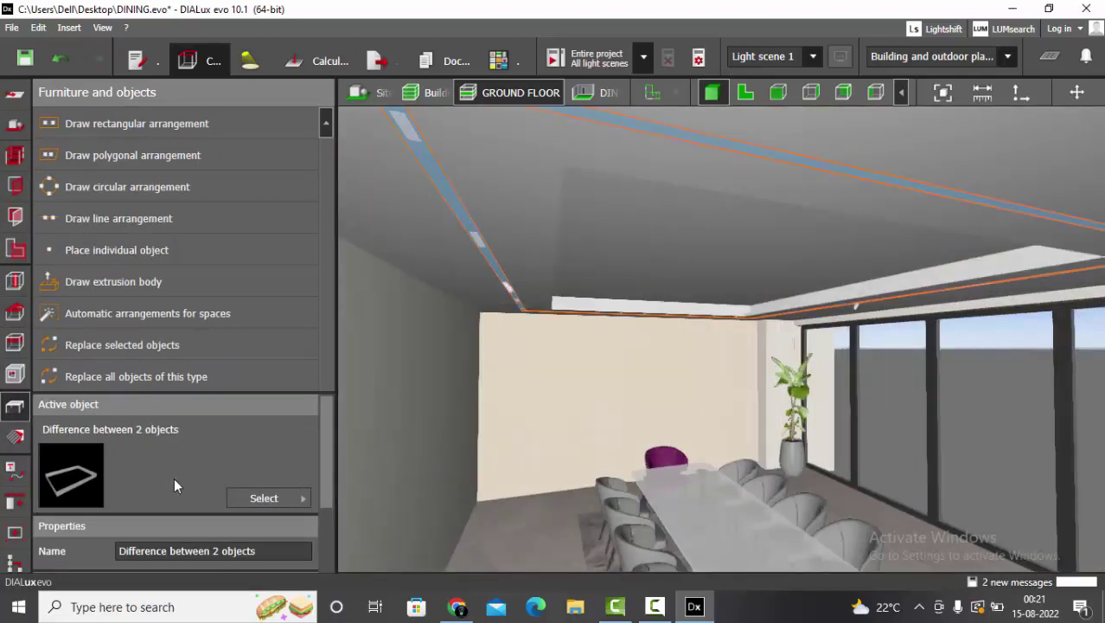
scroll(174, 481, down, 2)
click(235, 552)
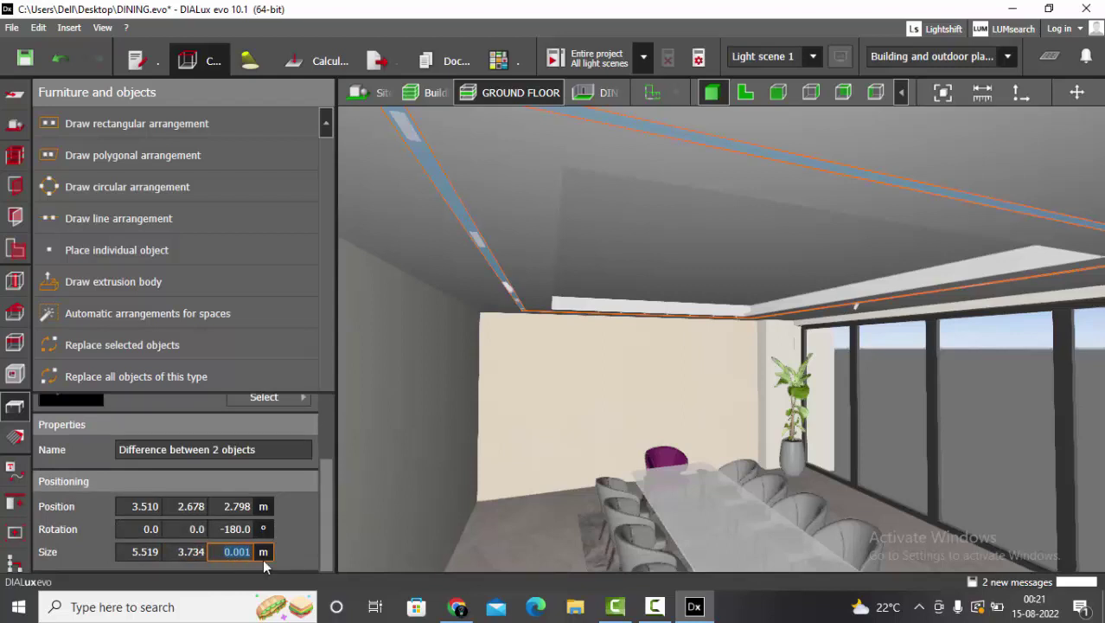
text(.05)
key(Return)
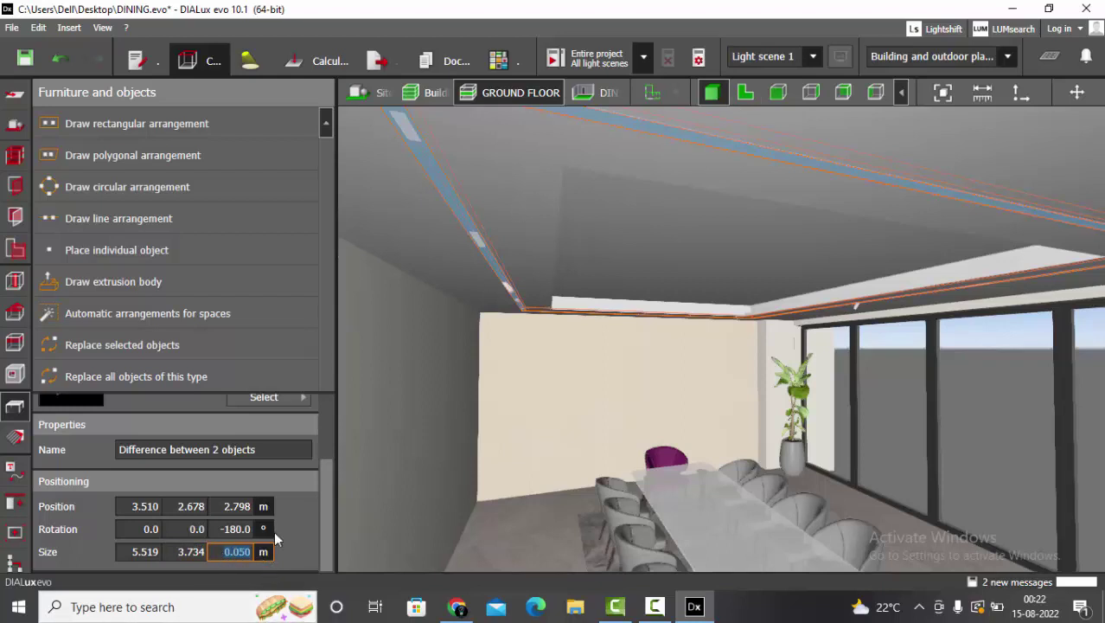
- Lower the thickened track frame in the front view until its top meets the ceiling, and check it in 3D
click(770, 100)
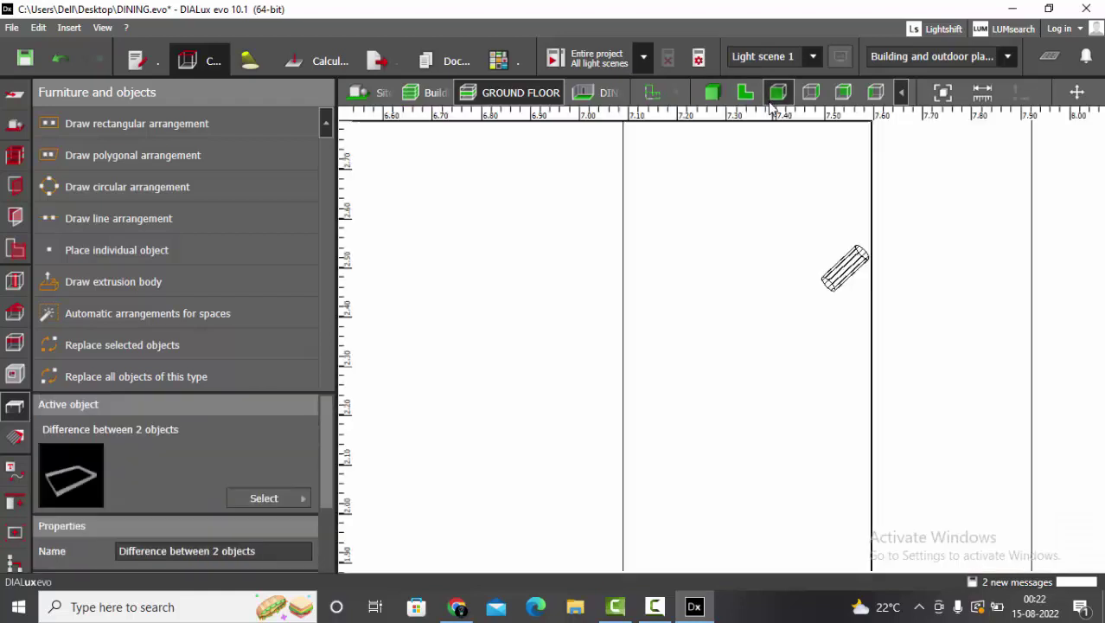
click(1075, 93)
scroll(558, 186, up, 2)
scroll(840, 226, down, 3)
scroll(588, 242, up, 5)
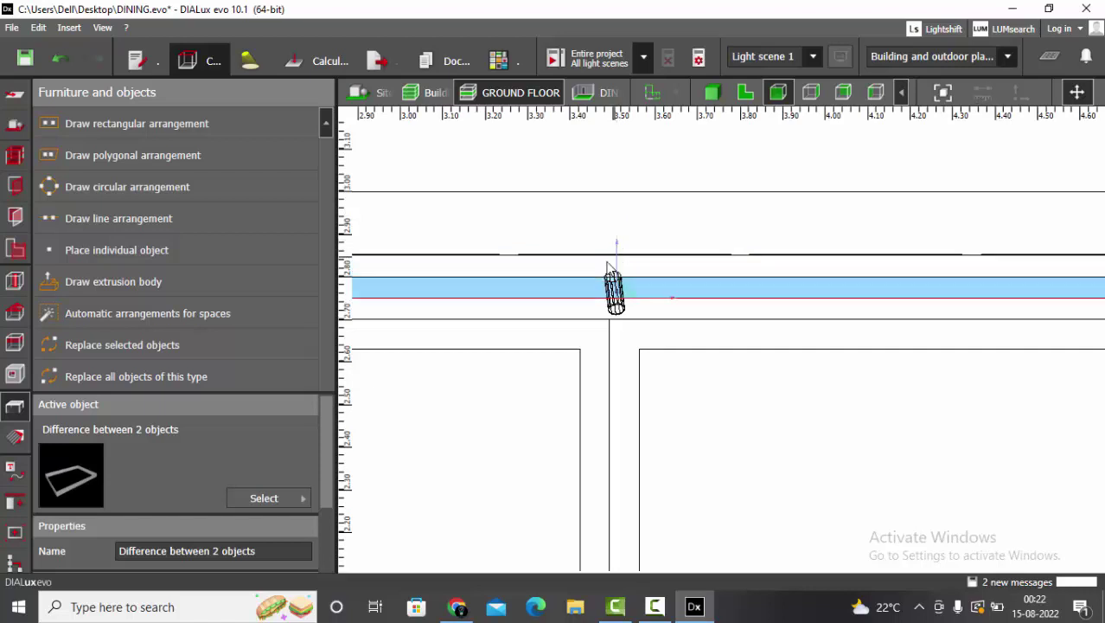
click(662, 135)
click(711, 91)
scroll(657, 233, down, 2)
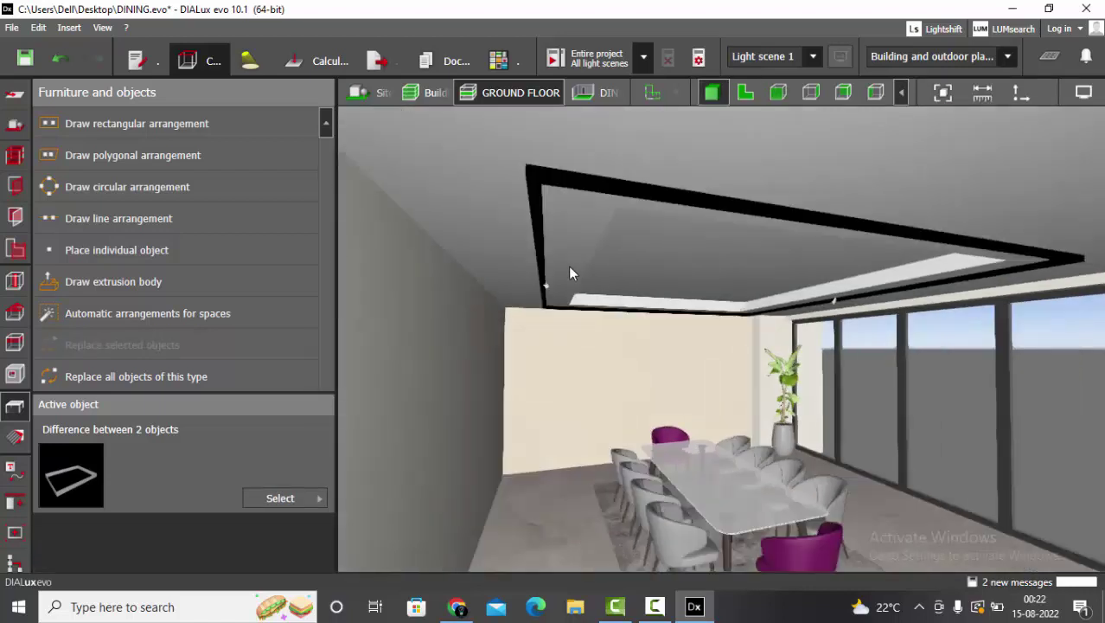
scroll(589, 273, up, 3)
scroll(605, 277, down, 3)
scroll(623, 283, up, 2)
right_drag(569, 309, 512, 226)
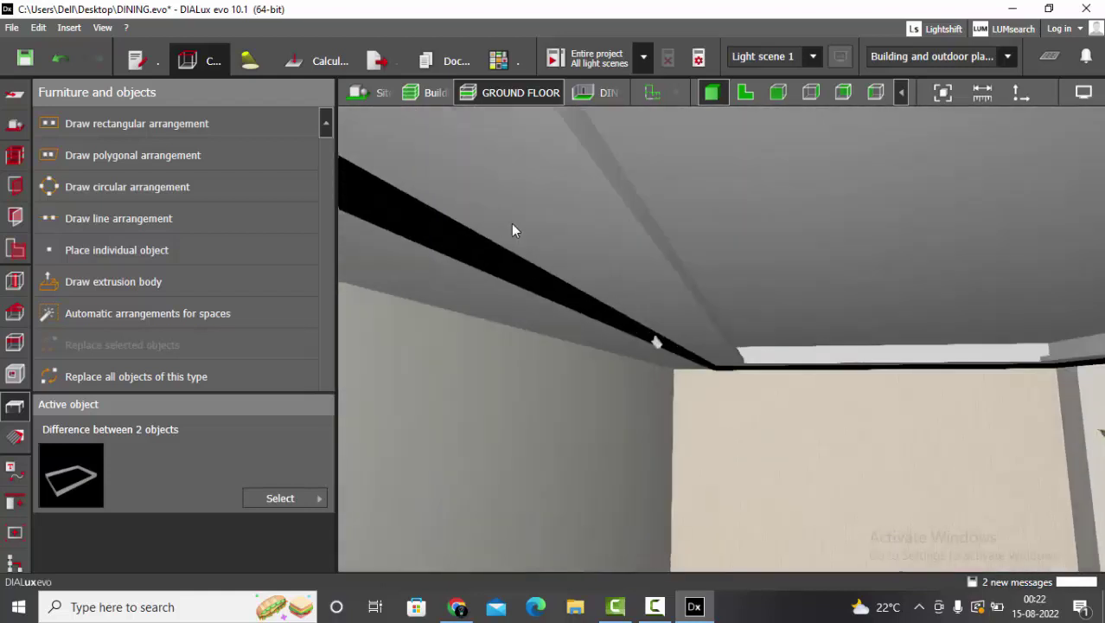
mouse_move(524, 270)
right_down()
mouse_move(506, 267)
mouse_move(538, 259)
right_up()
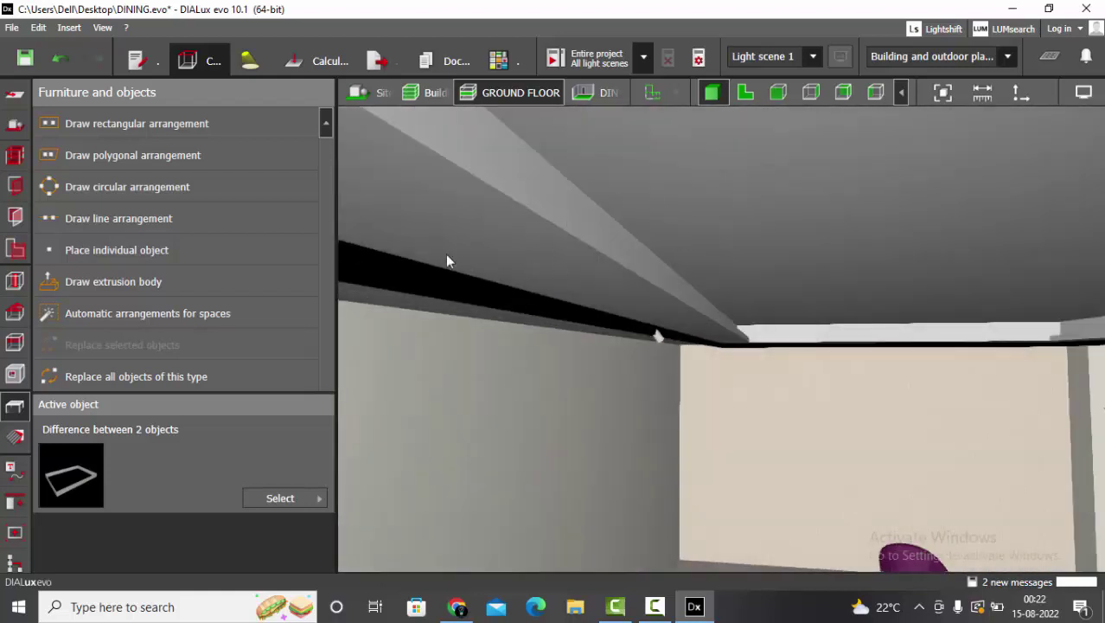
- Try to lower the strips and spots on both long runs of the ceiling track to a height of 2.687 m
click(745, 92)
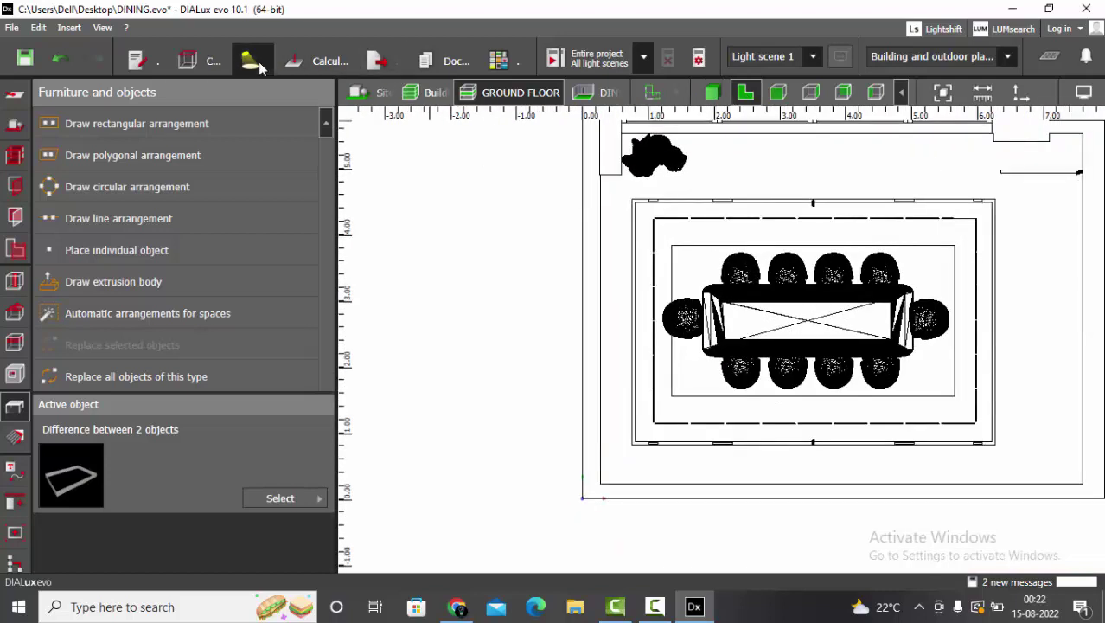
click(250, 59)
scroll(661, 211, up, 1)
click(652, 200)
drag(686, 180, 899, 223)
scroll(903, 223, up, 1)
scroll(594, 205, down, 3)
scroll(592, 207, down, 1)
scroll(588, 415, up, 2)
drag(561, 363, 1013, 396)
scroll(986, 393, up, 1)
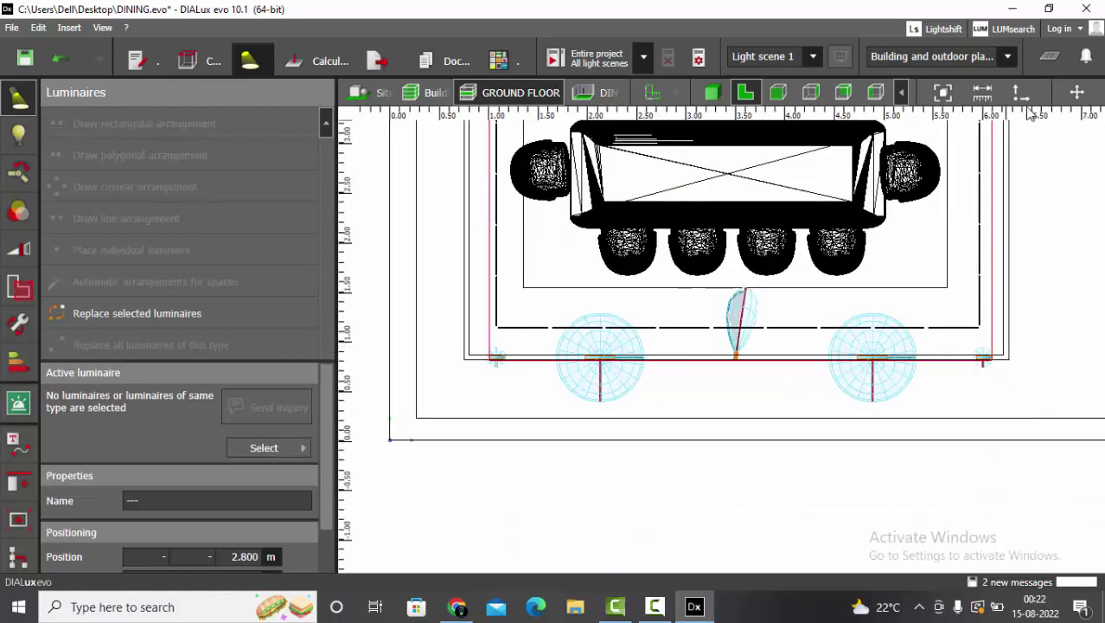
click(1075, 92)
click(778, 93)
drag(662, 257, 659, 325)
click(712, 91)
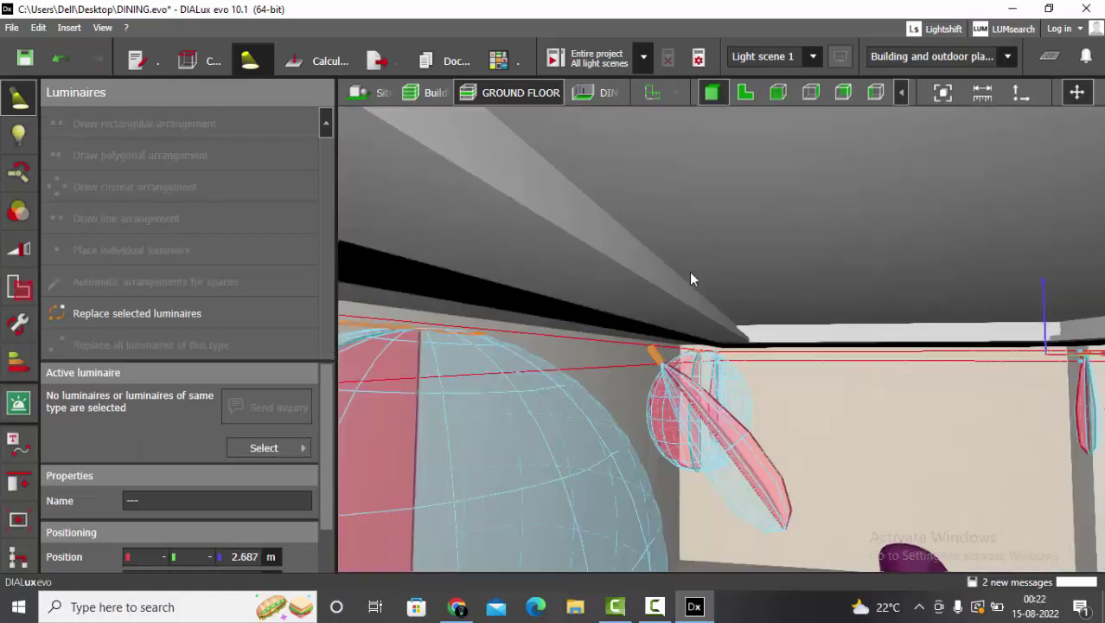
click(690, 274)
scroll(755, 348, down, 2)
- Reselect the luminaires on both long runs of the ceiling track and lower them to 2.737 m in the front view
click(745, 93)
drag(463, 353, 981, 398)
scroll(753, 441, down, 3)
scroll(667, 215, up, 2)
drag(580, 180, 984, 195)
click(778, 92)
click(1076, 92)
scroll(721, 268, down, 2)
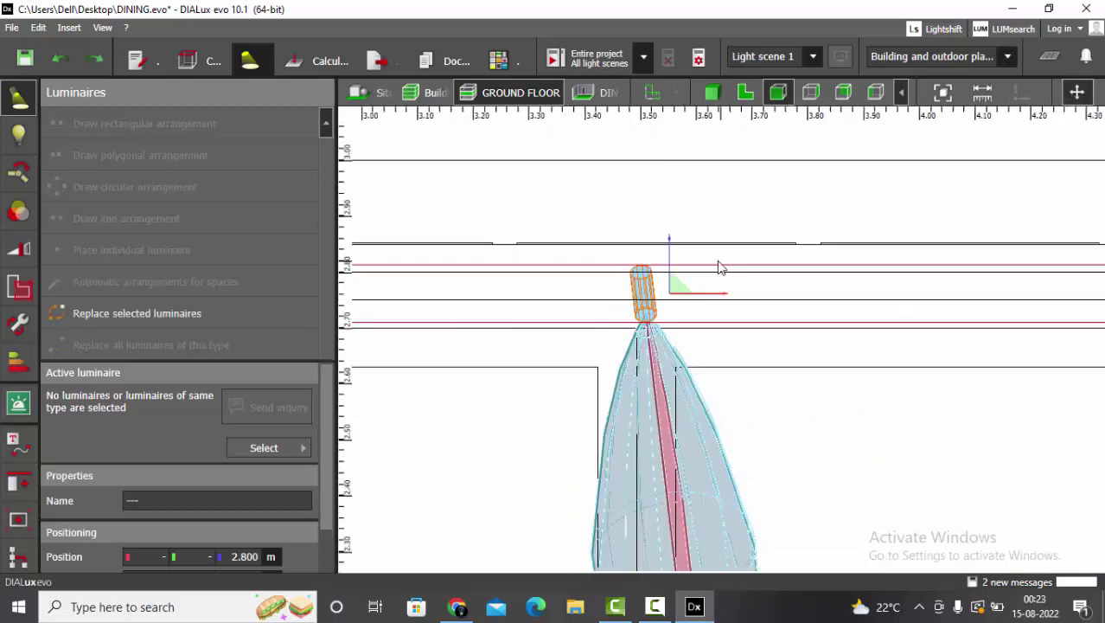
drag(676, 264, 679, 293)
- Raise the selected luminaires to 2.750 m against the track's underside in the side view, then return to 3D and save the project
click(810, 93)
scroll(854, 231, up, 5)
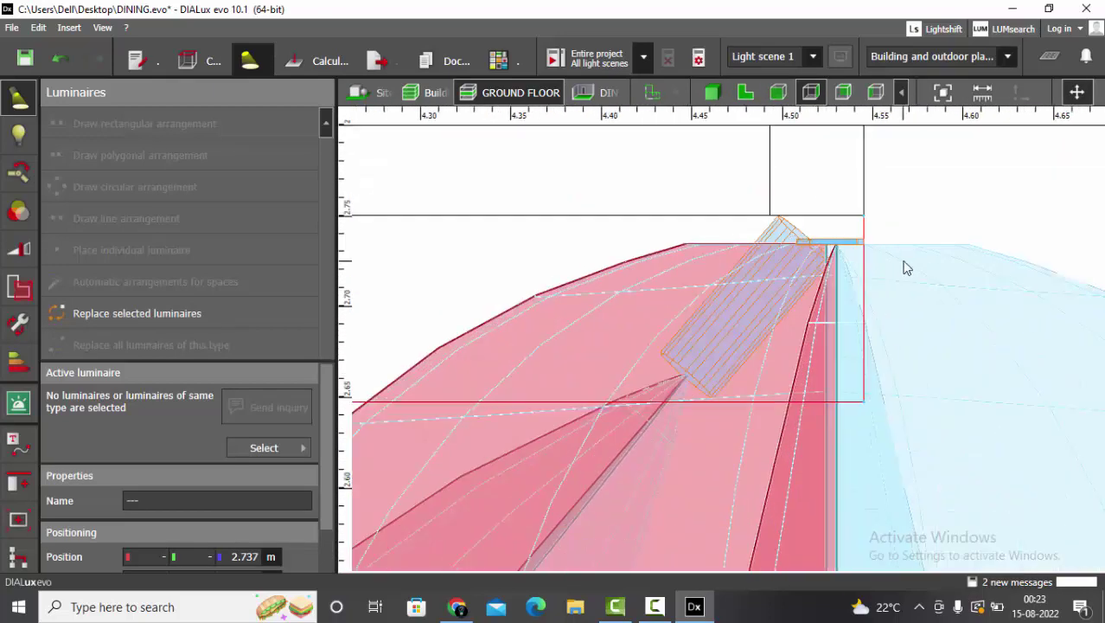
key(Up)
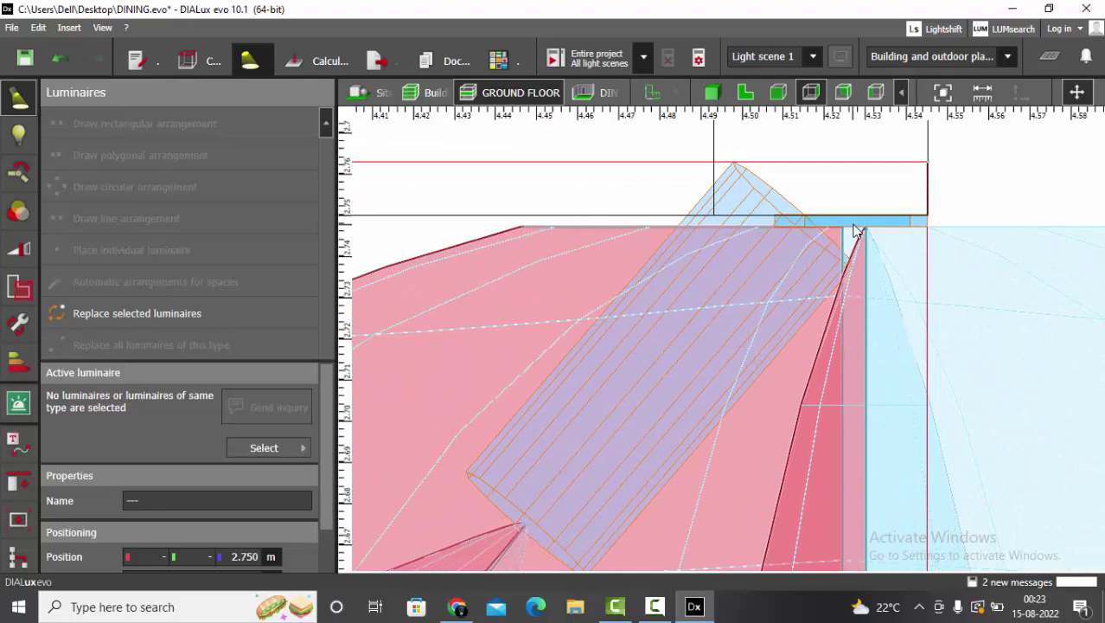
click(713, 92)
click(746, 287)
right_drag(746, 287, 709, 434)
key(ctrl+s)
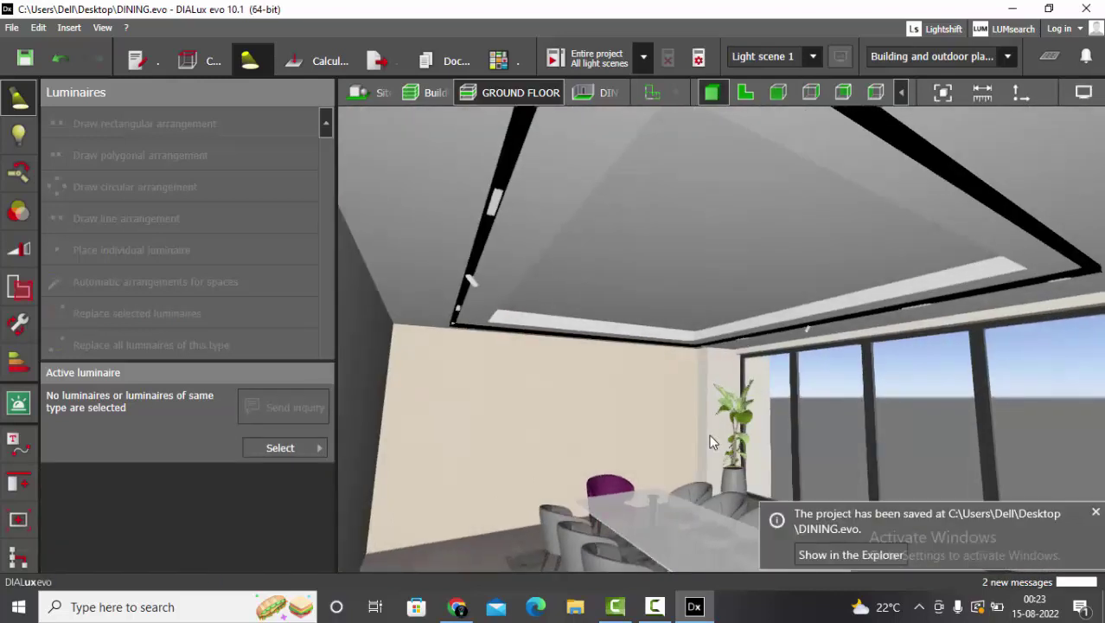